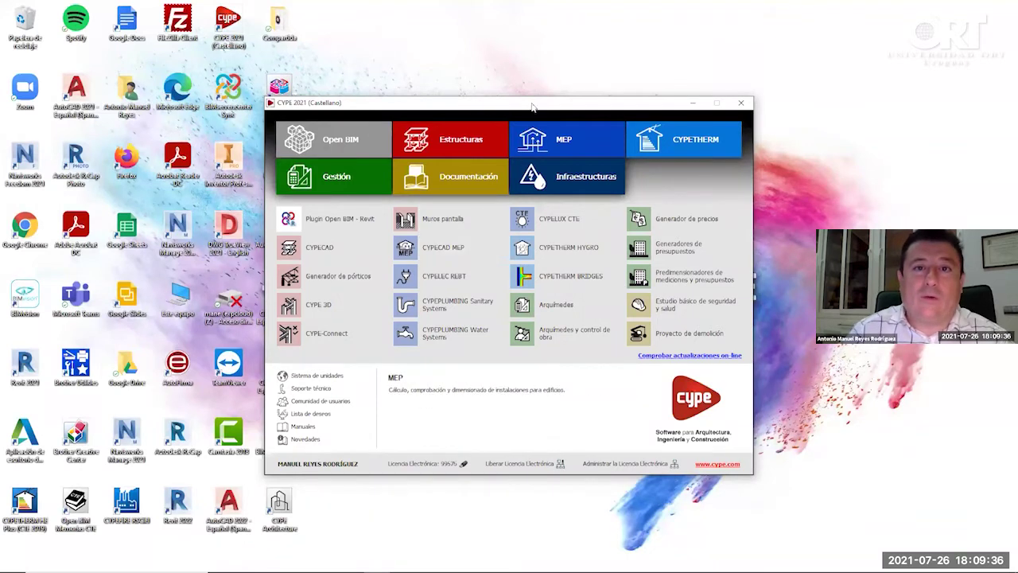
- Examine the programs offered under Estructuras, MEP, CYPETHERM, Infraestructuras, Documentación, Open BIM and Gestión
left_click_drag(540, 106, 597, 86)
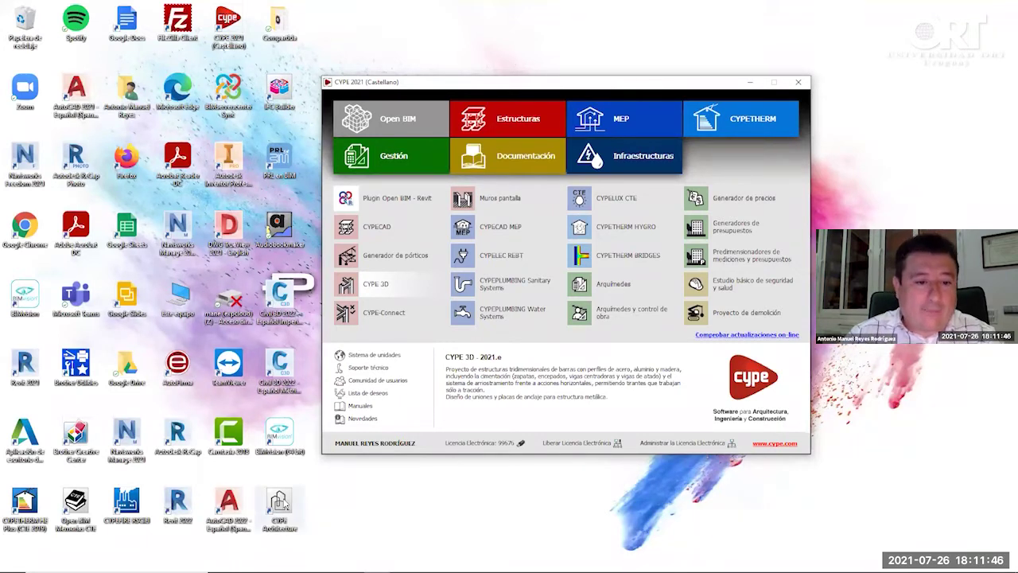
left_click(276, 501)
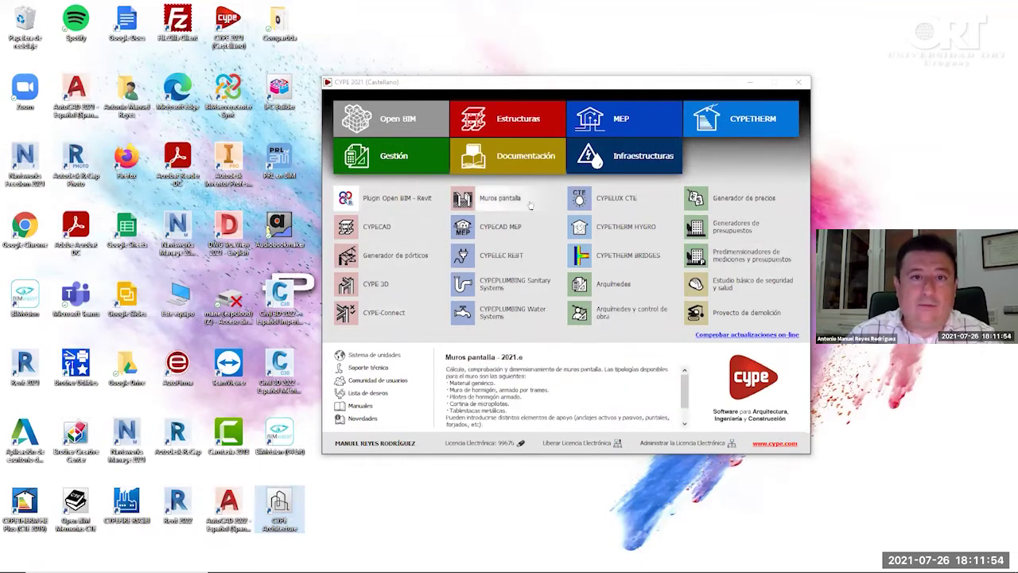
left_click(515, 119)
left_click(617, 127)
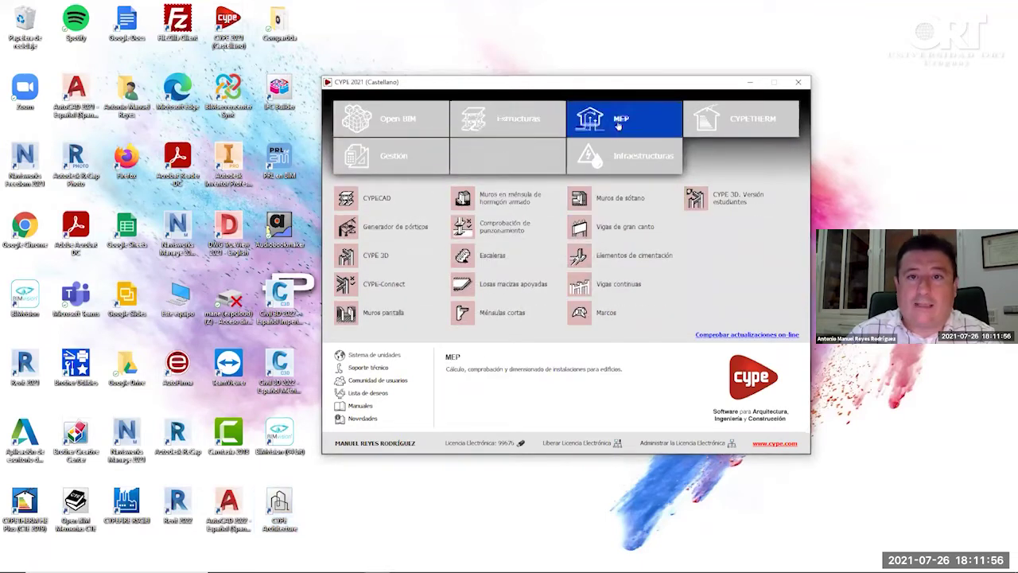
left_click(710, 127)
left_click(628, 156)
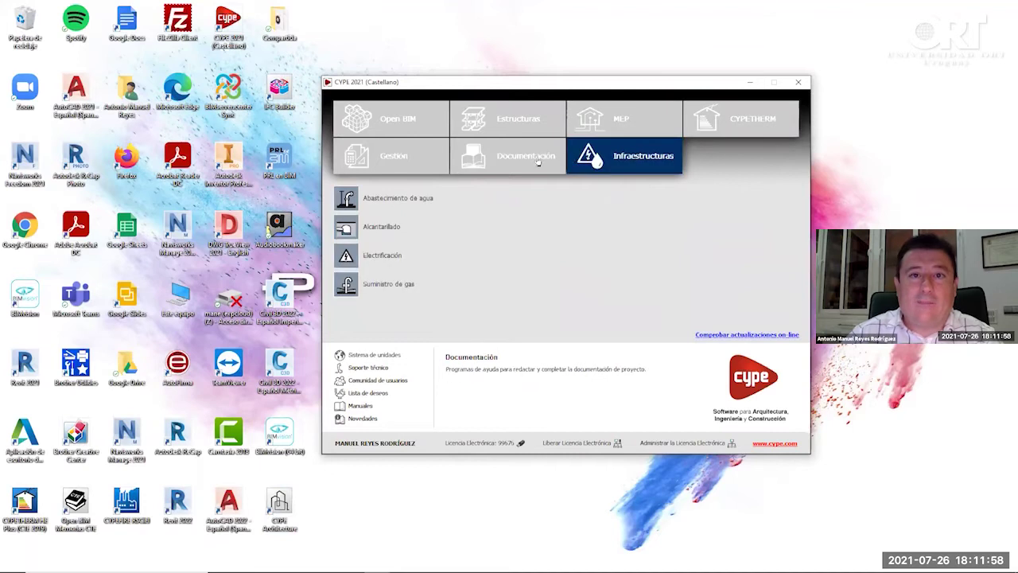
left_click(530, 151)
left_click(513, 127)
left_click(398, 124)
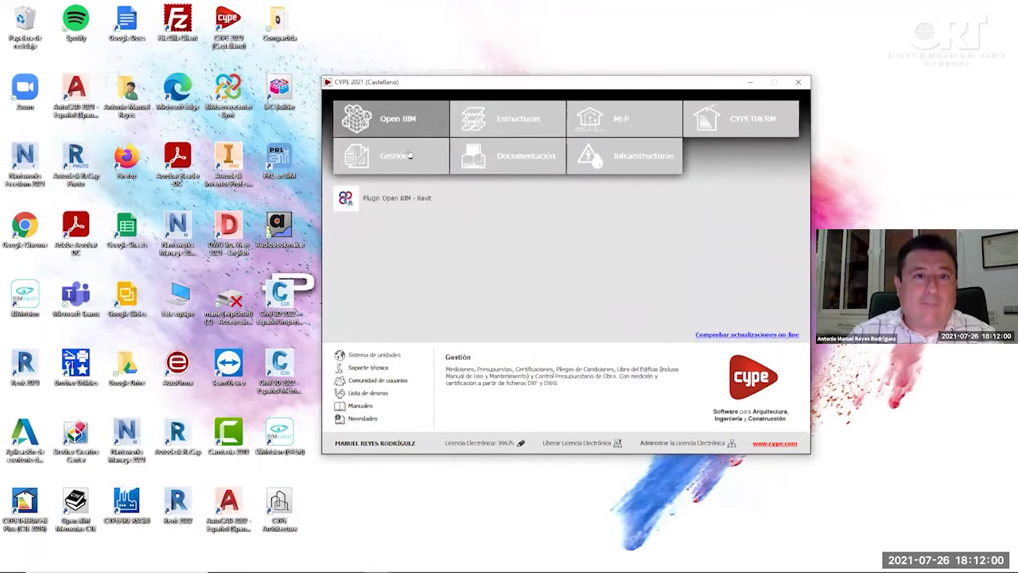
left_click(425, 144)
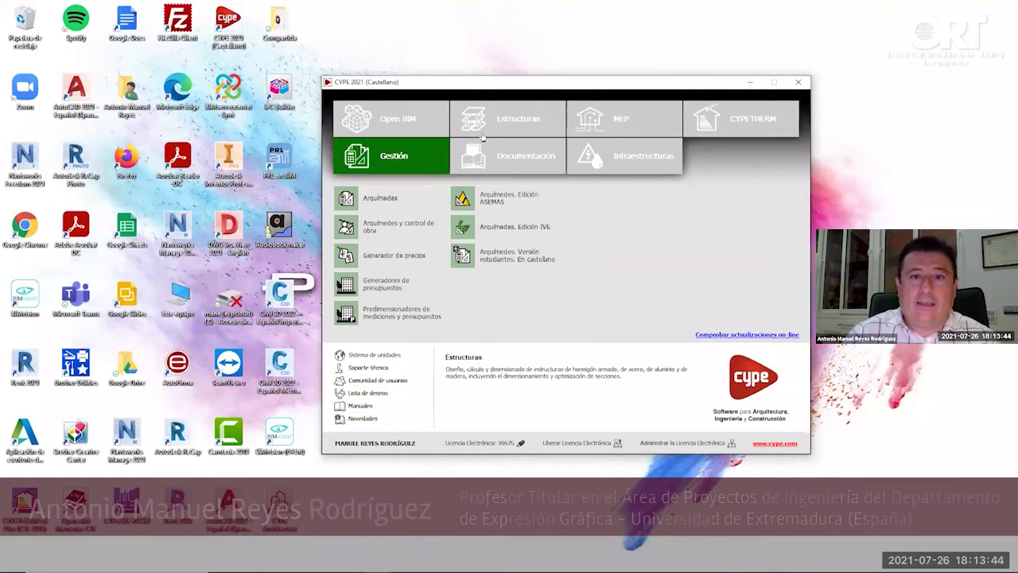
left_click(619, 124)
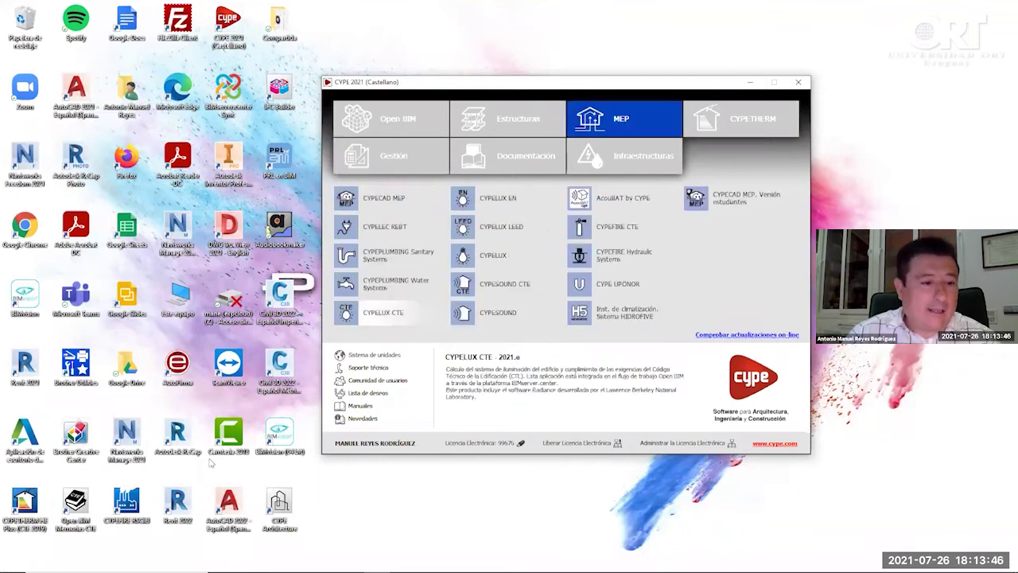
- Launch CYPE Architecture and start a new job with the file name ORT
double_click(279, 502)
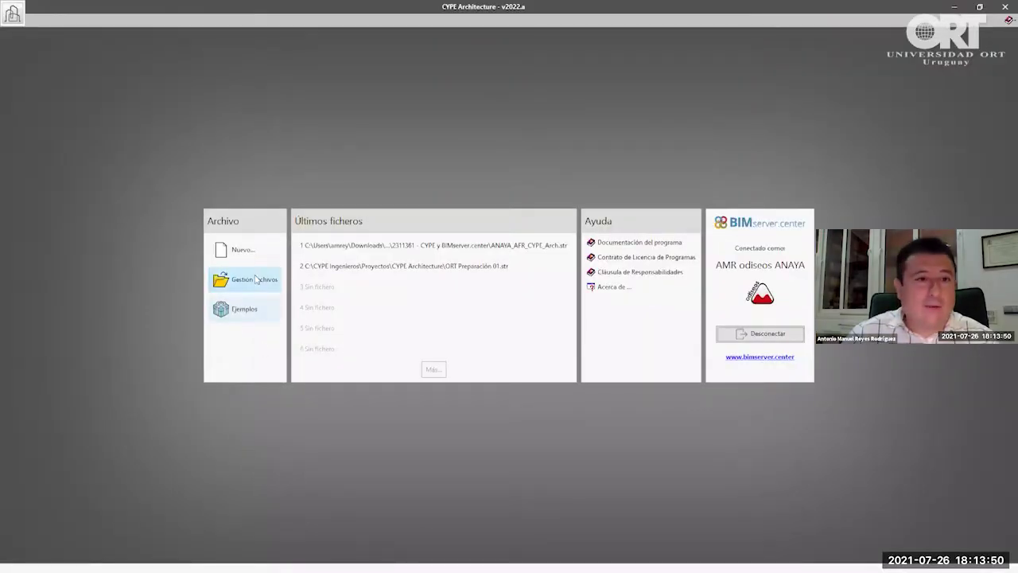
left_click(240, 251)
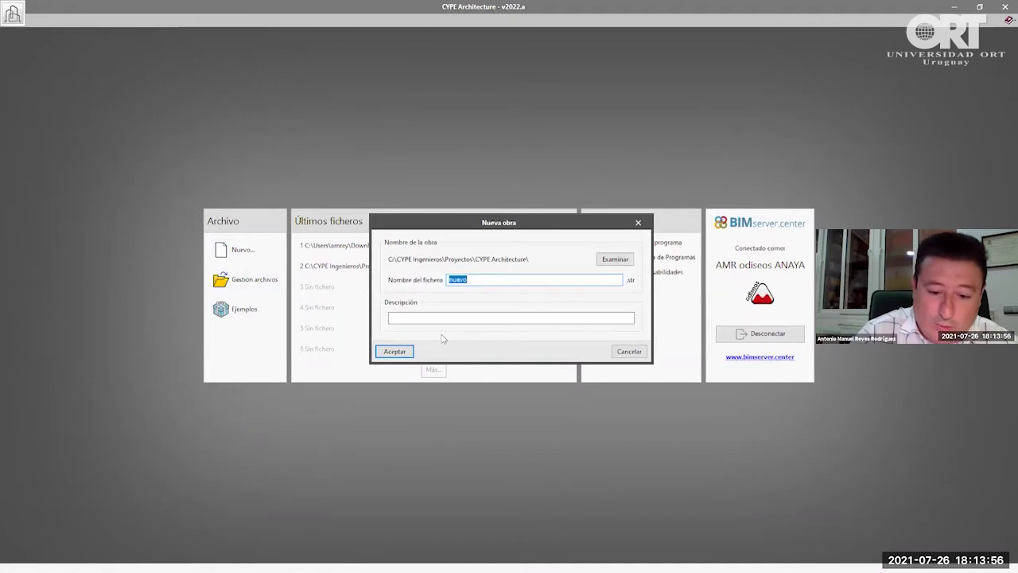
type("ORT")
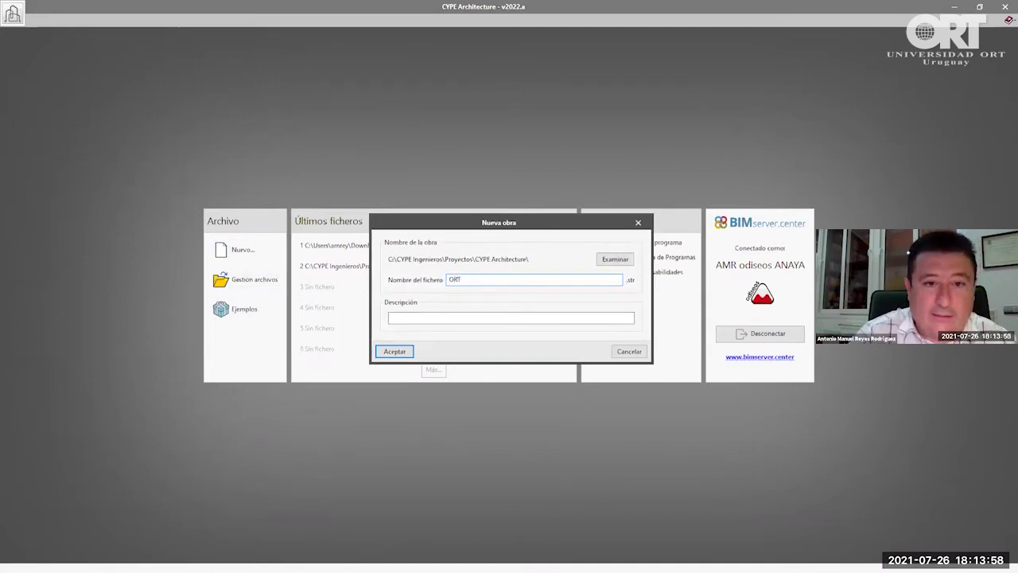
key("Tab")
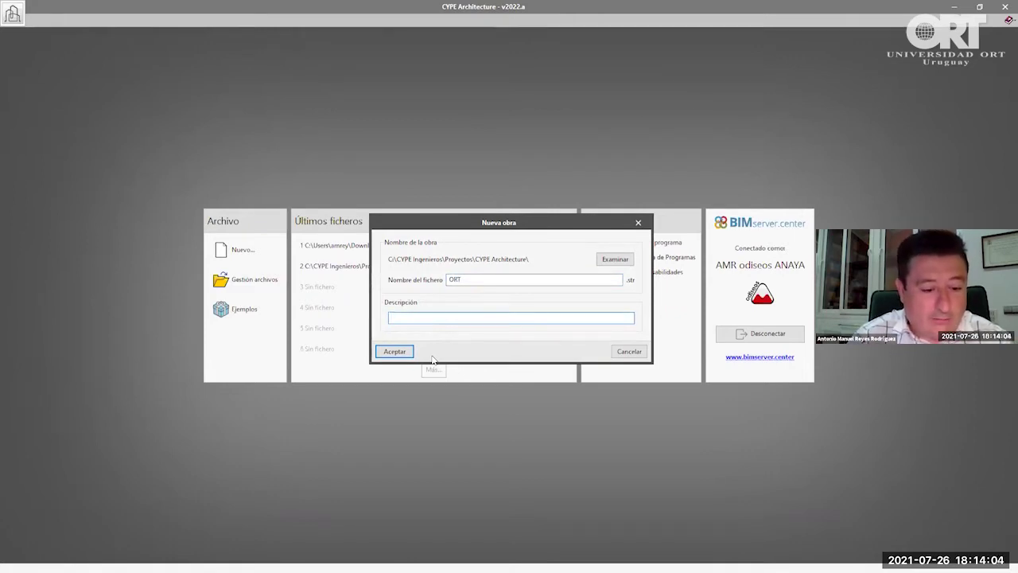
- Describe the new job as "Presentación CA Universidad ORT UY" and accept it
type("Presentacu")
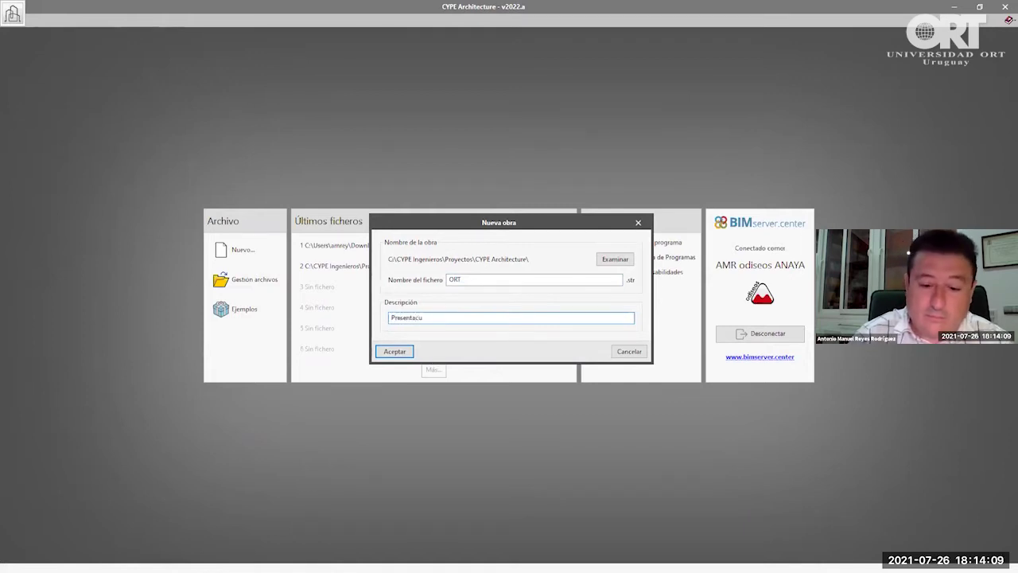
key("BackSpace")
type("i")
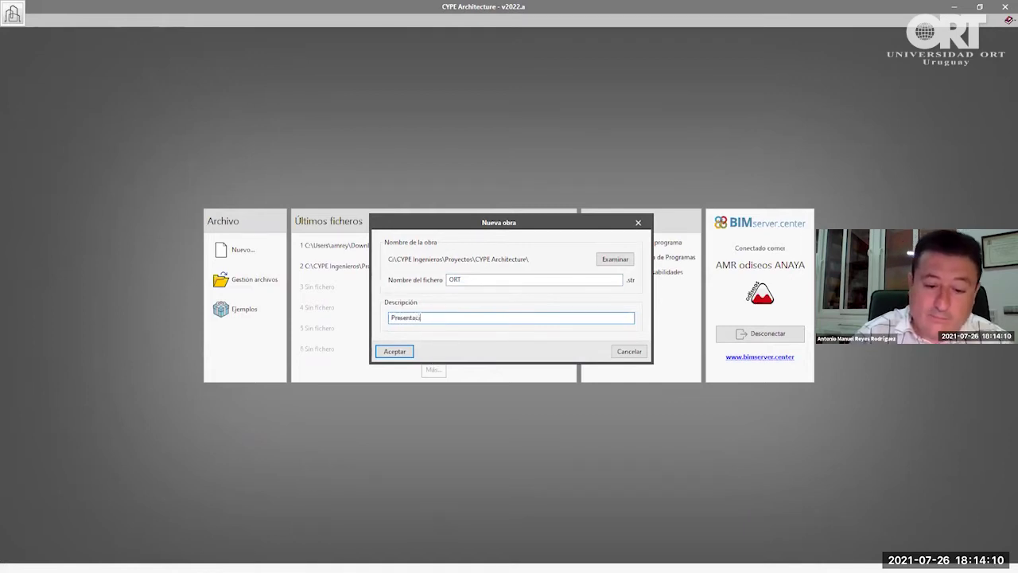
type("ón C")
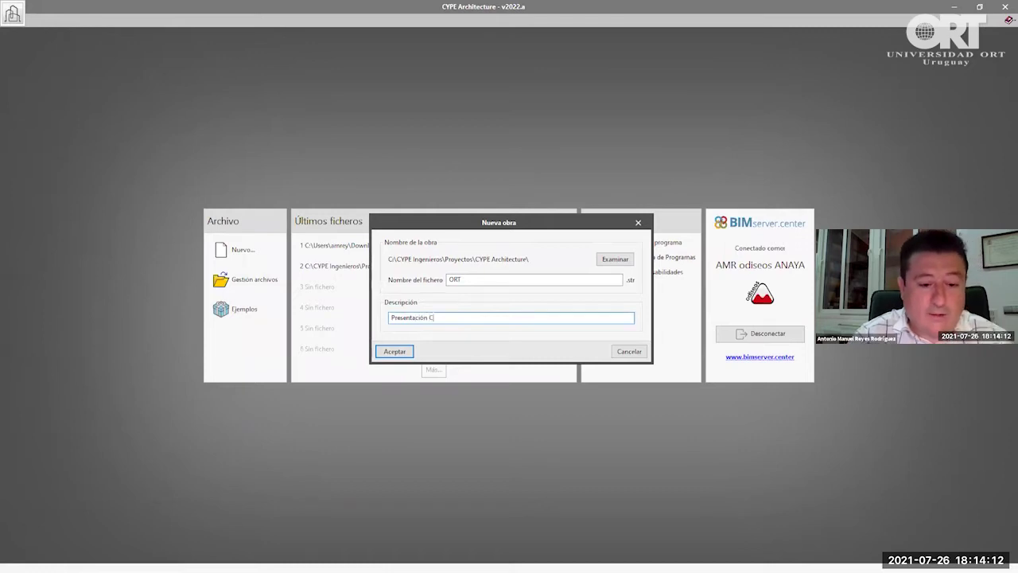
type("A")
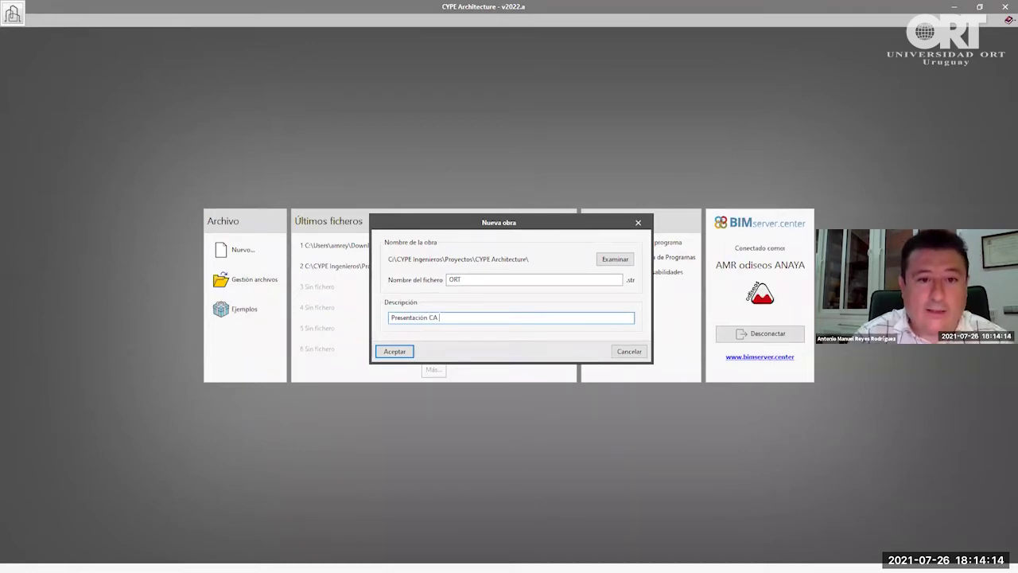
type(" Universidad ORT UY")
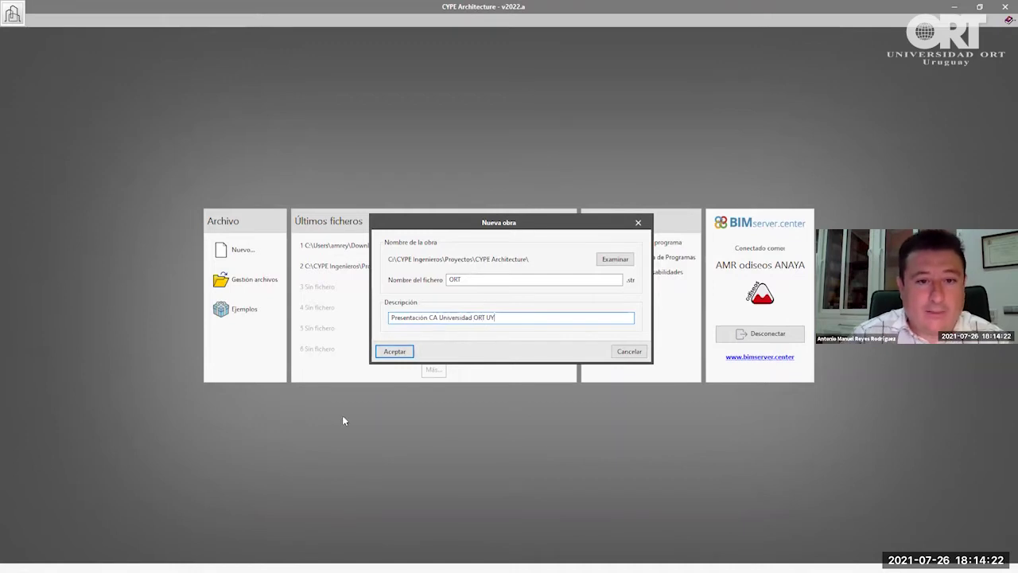
left_click(393, 352)
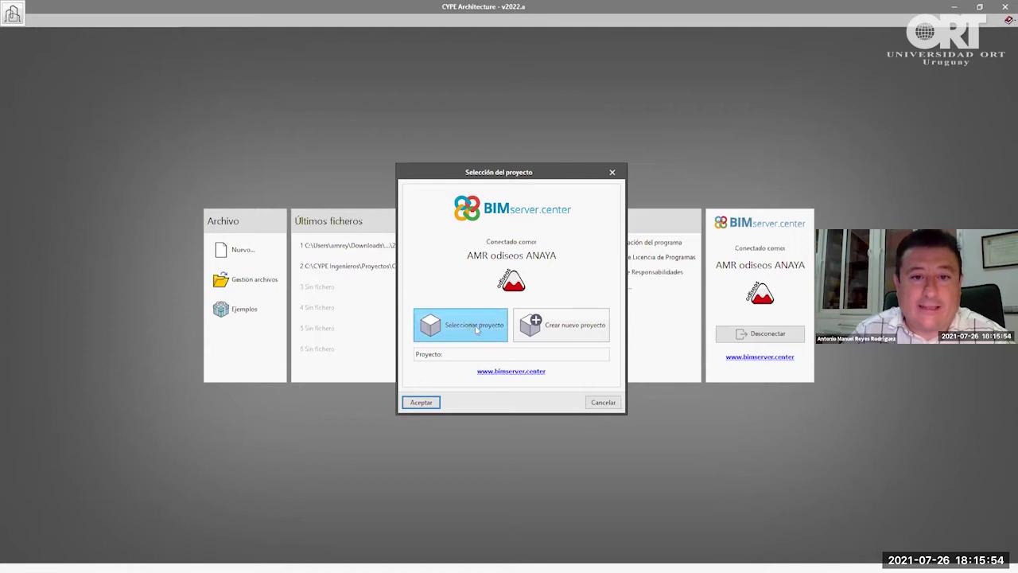
- Start a new BIMserver.center project named "Proyecto BIM ORT" with the project type Pruebas
left_click(561, 306)
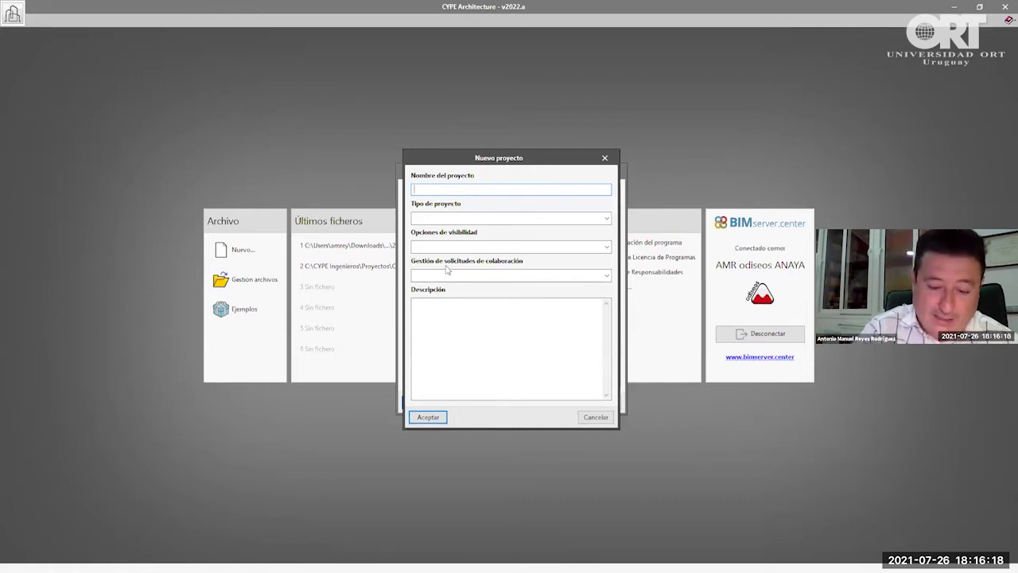
type("P")
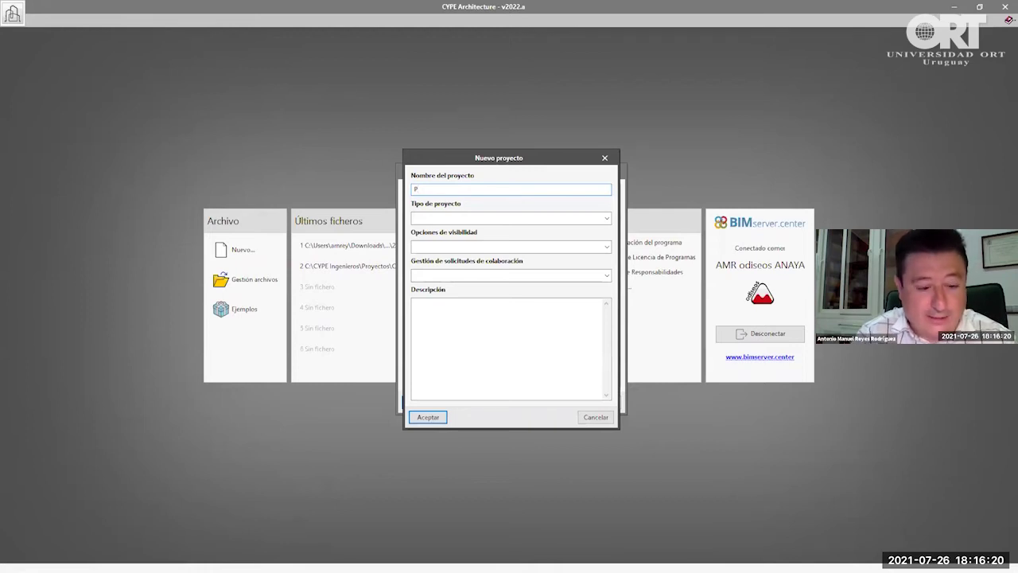
type("royecto BIM ORT")
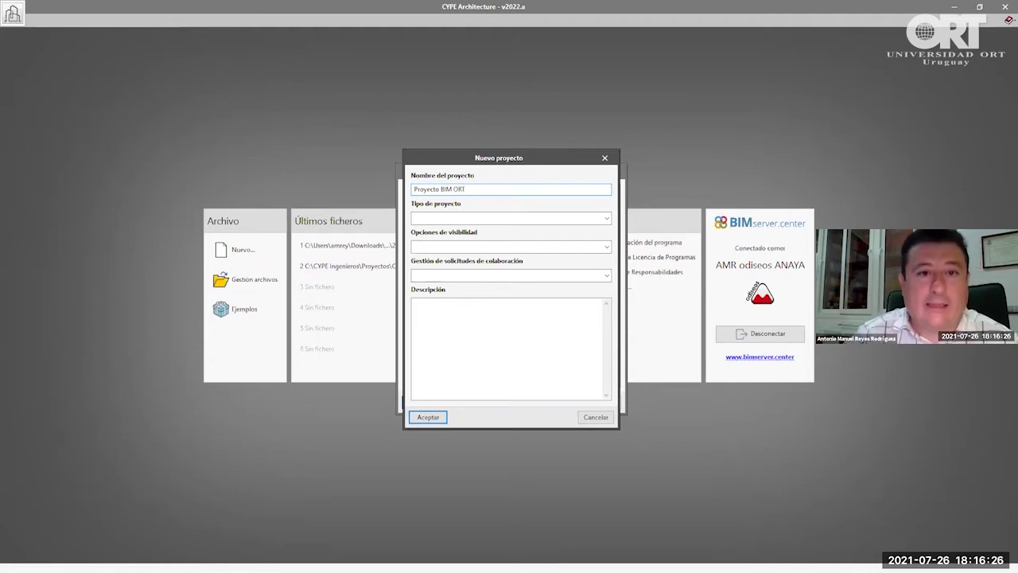
left_click(441, 220)
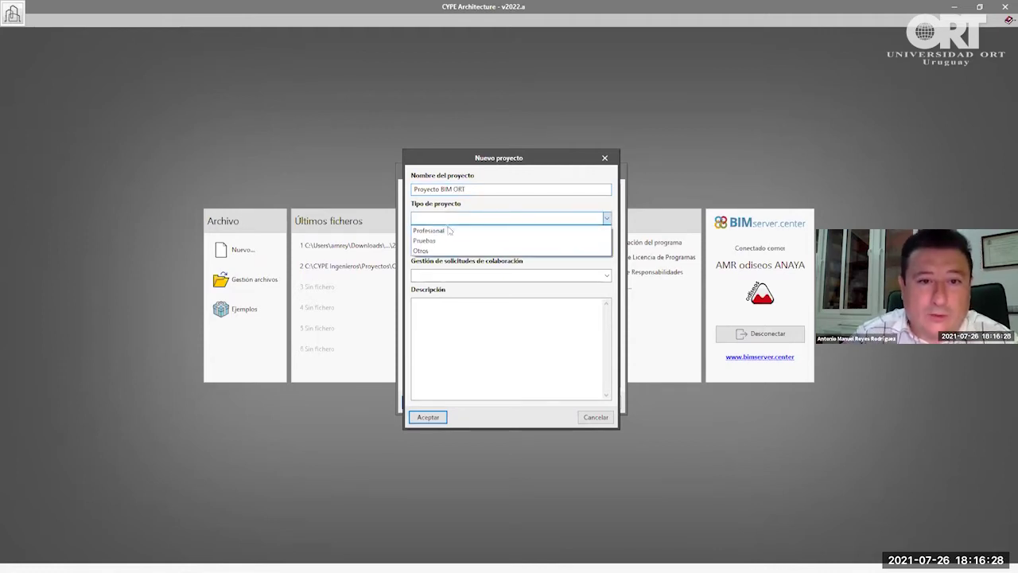
left_click(454, 243)
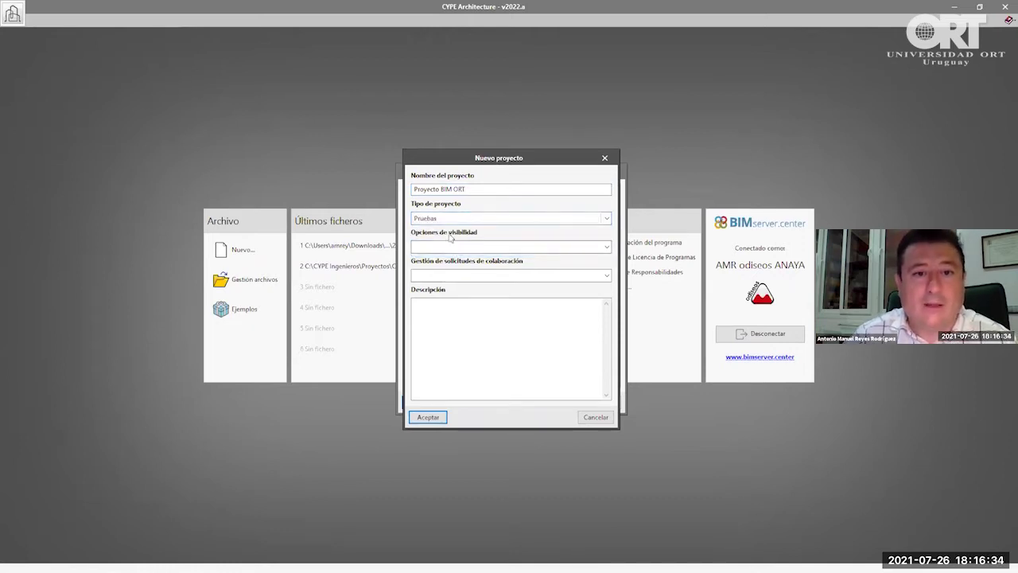
- Set the project's visibility to "No visible" and its collaboration requests to "Cerrado"
left_click(451, 248)
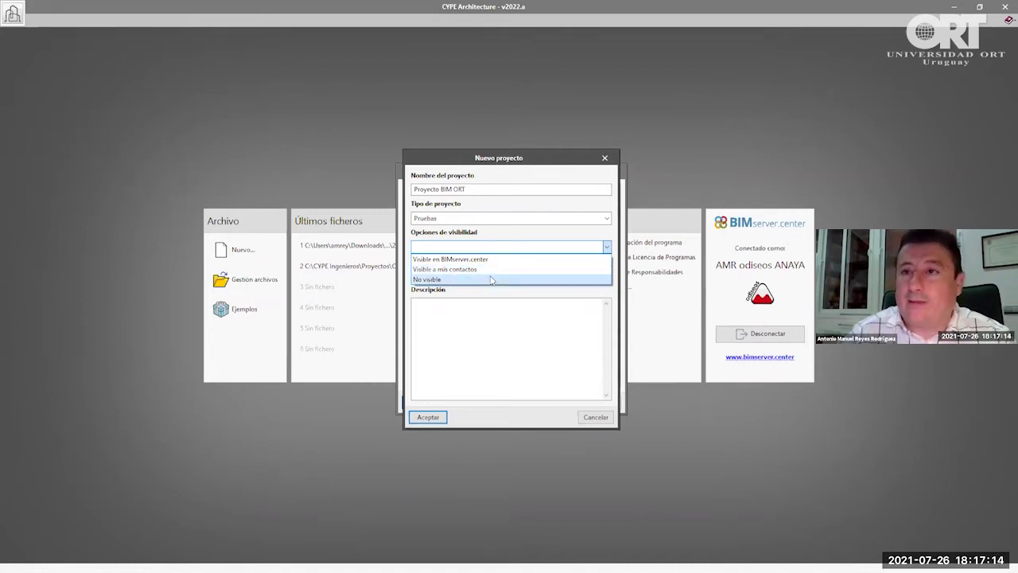
left_click(491, 280)
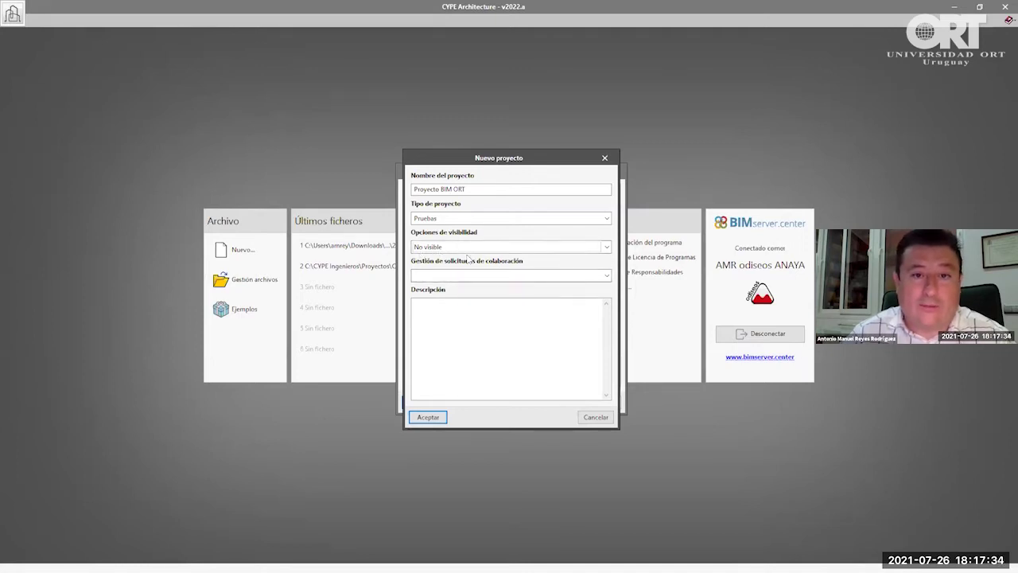
left_click(605, 275)
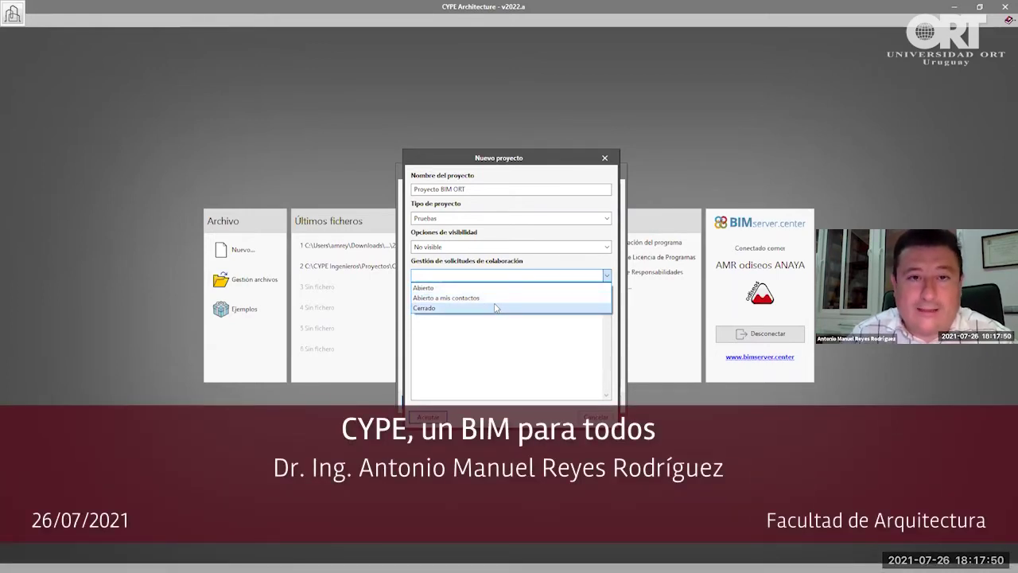
left_click(495, 308)
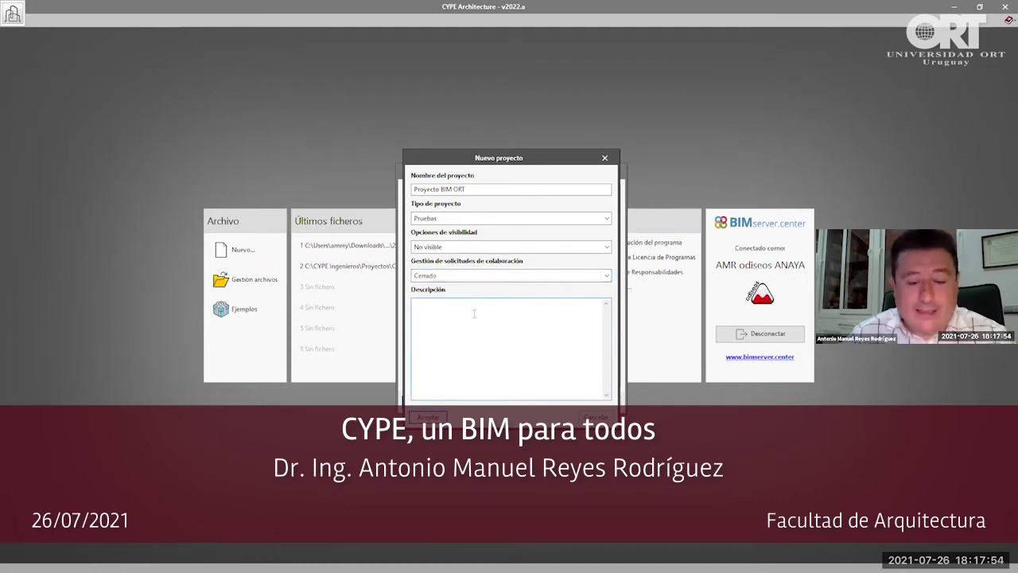
- Enter the project description "kfhlskuhg ruhgeon uhgq", create the project and link the job to it without importing any models
type("kfhlskuhg ruhgeon uhgq")
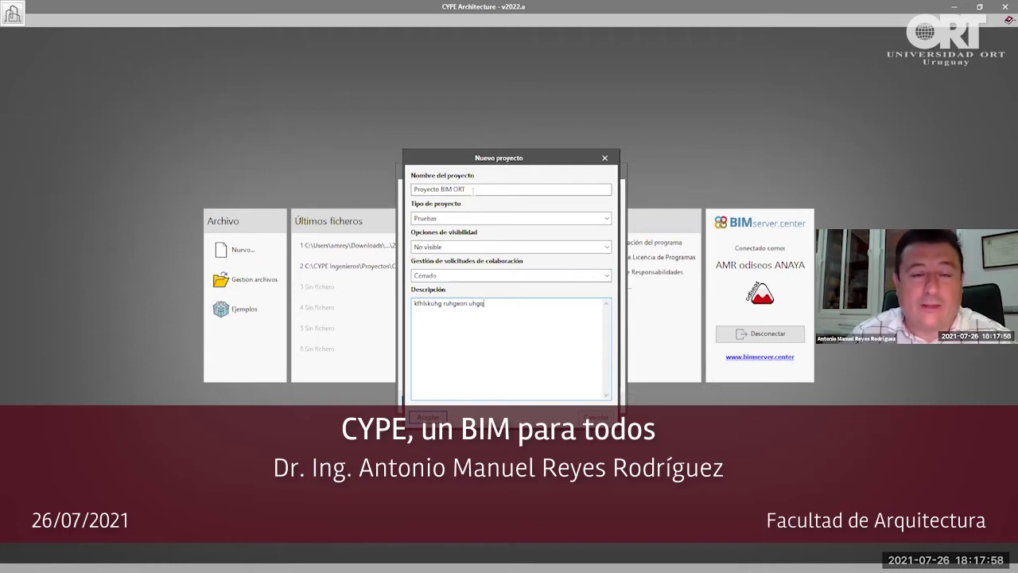
left_click_drag(501, 160, 513, 198)
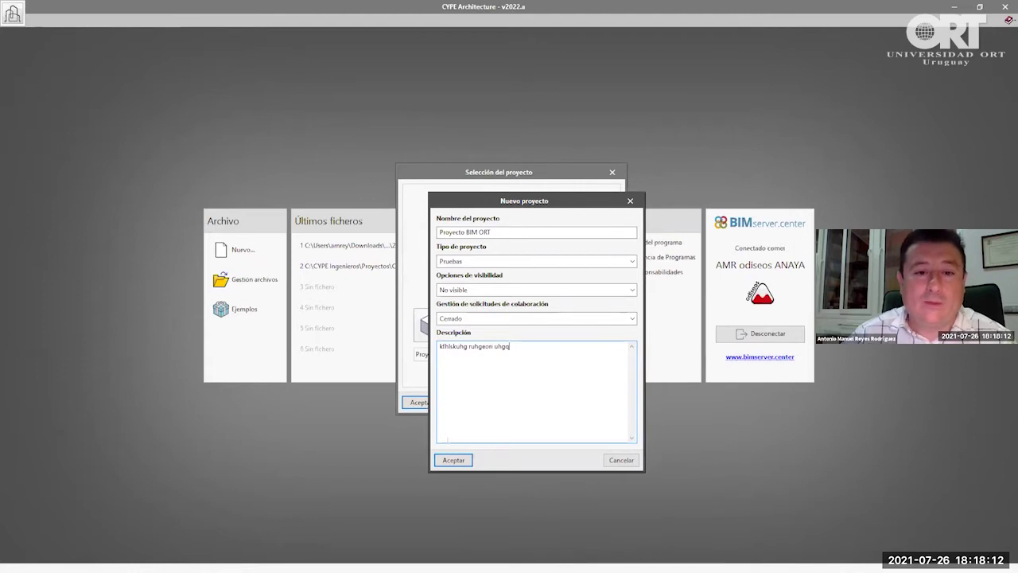
left_click(453, 463)
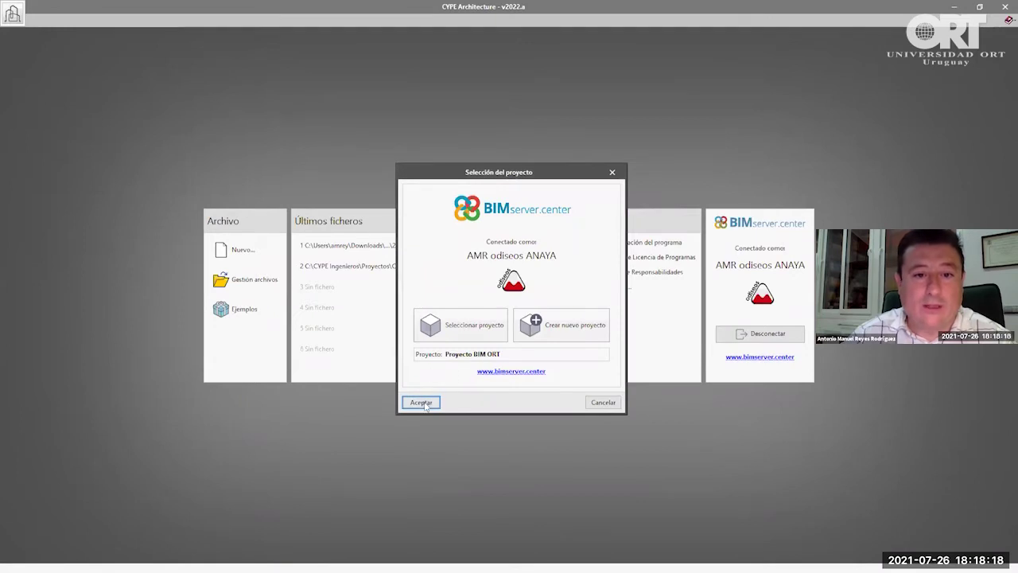
left_click(421, 403)
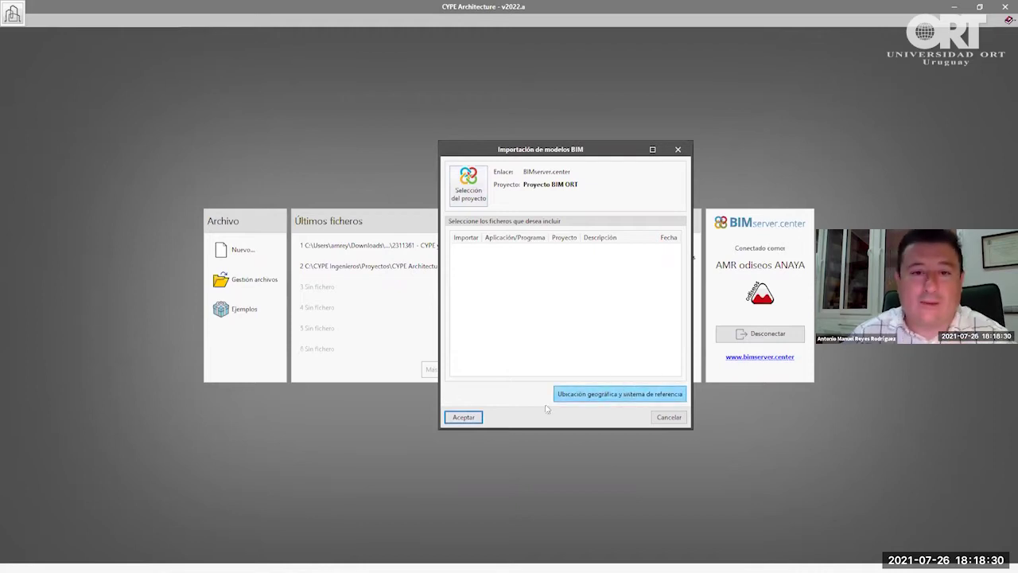
left_click(463, 416)
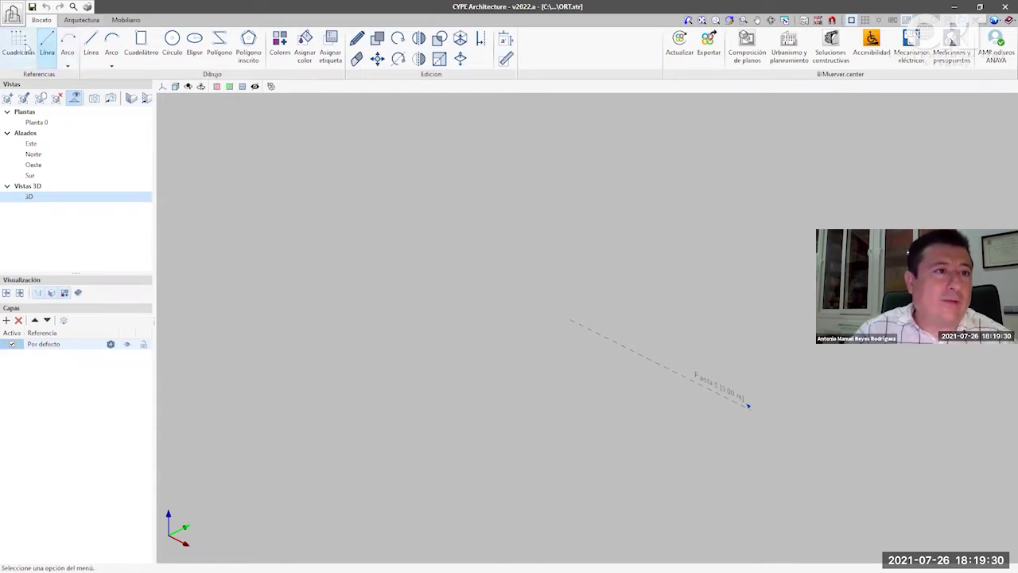
- Create a new reference grid with three lines in the X direction and four lines in the Y direction
left_click(31, 47)
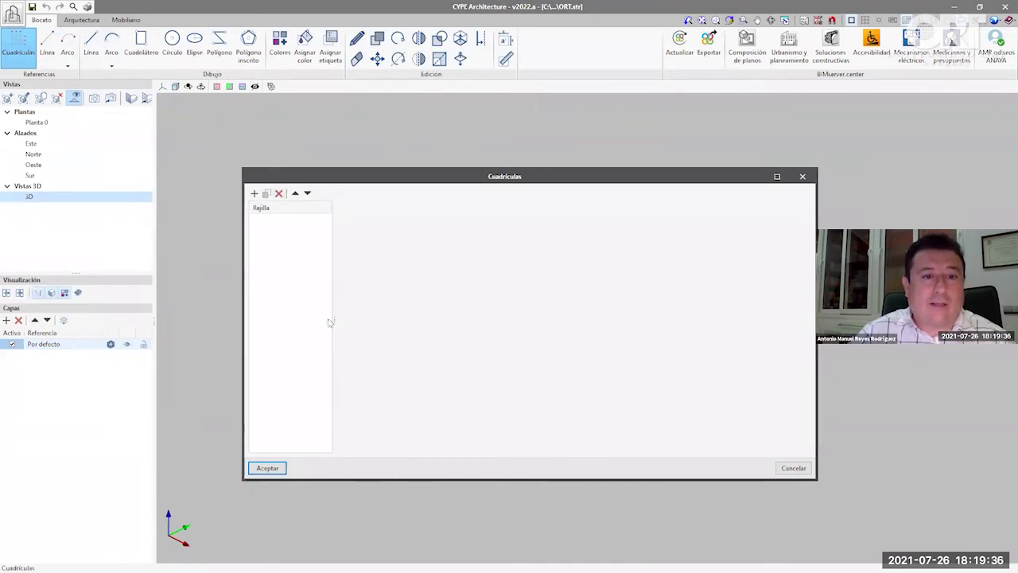
left_click_drag(332, 323, 358, 319)
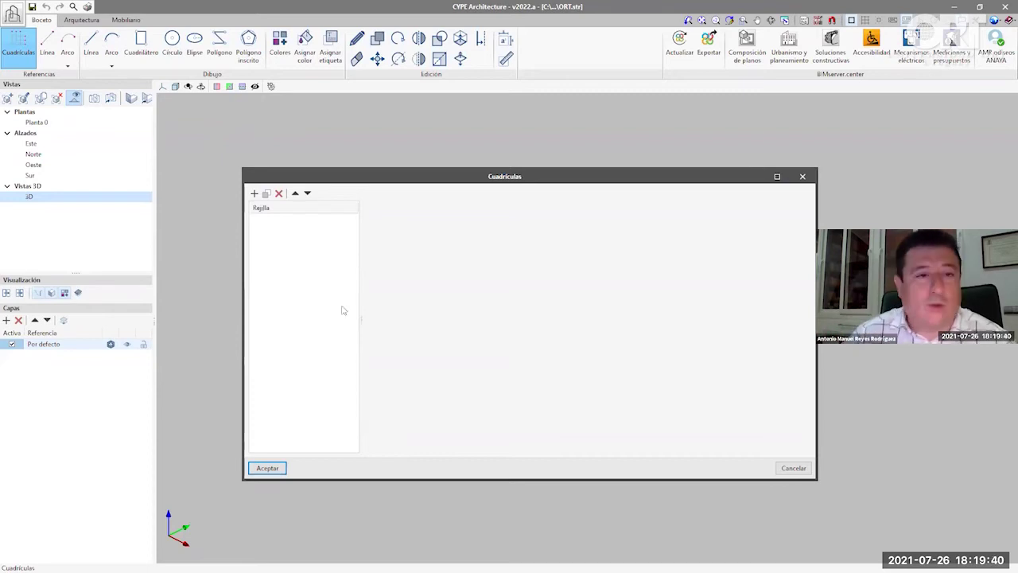
left_click(254, 194)
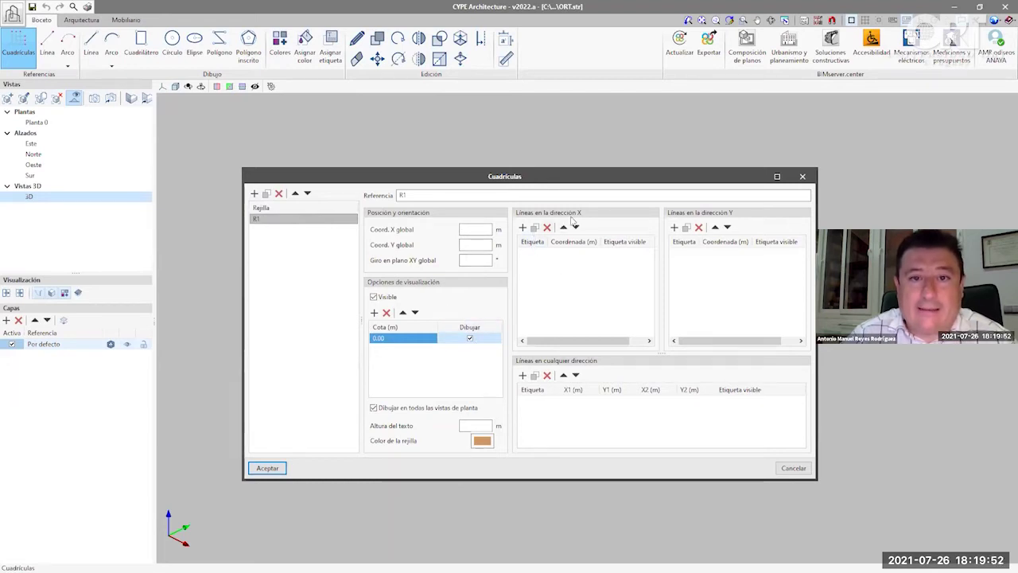
left_click(523, 228)
left_click(523, 228)
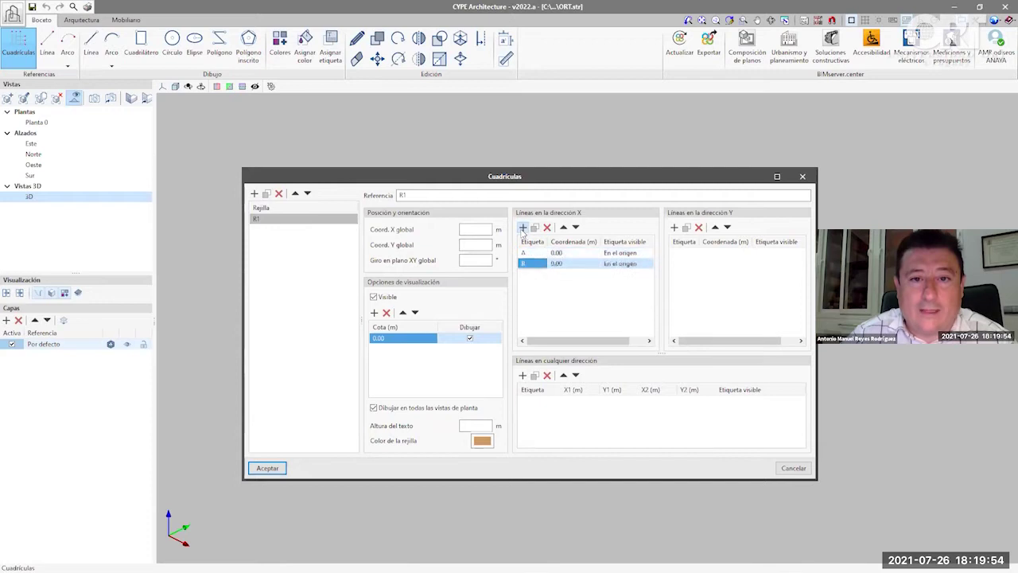
left_click(523, 229)
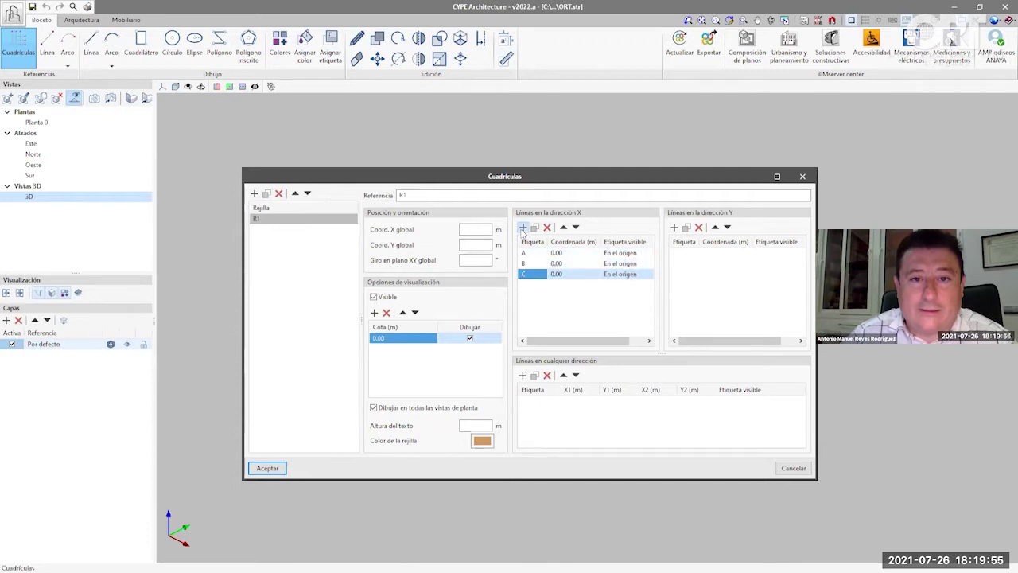
left_click(674, 228)
left_click(673, 227)
left_click(674, 228)
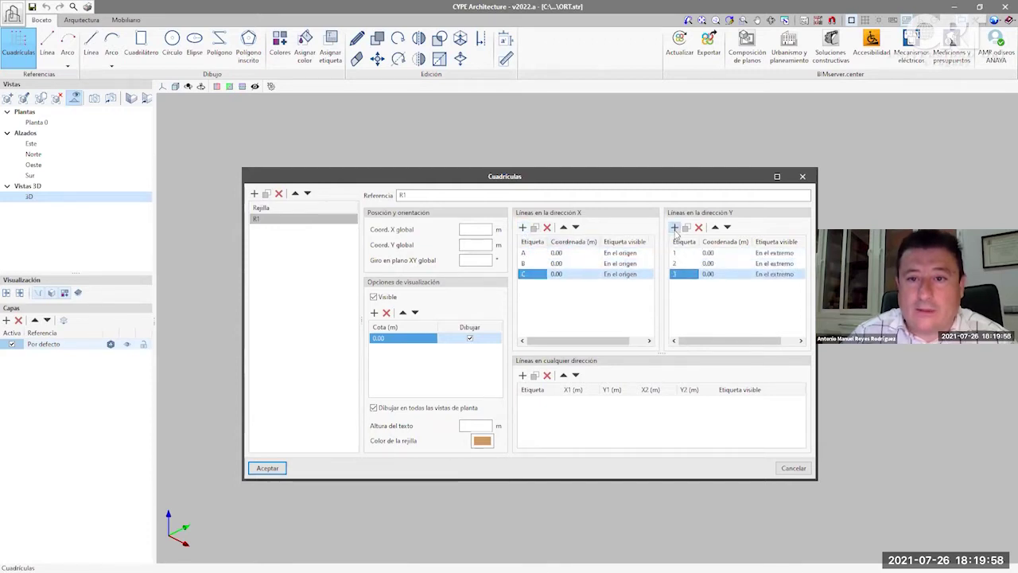
left_click(673, 228)
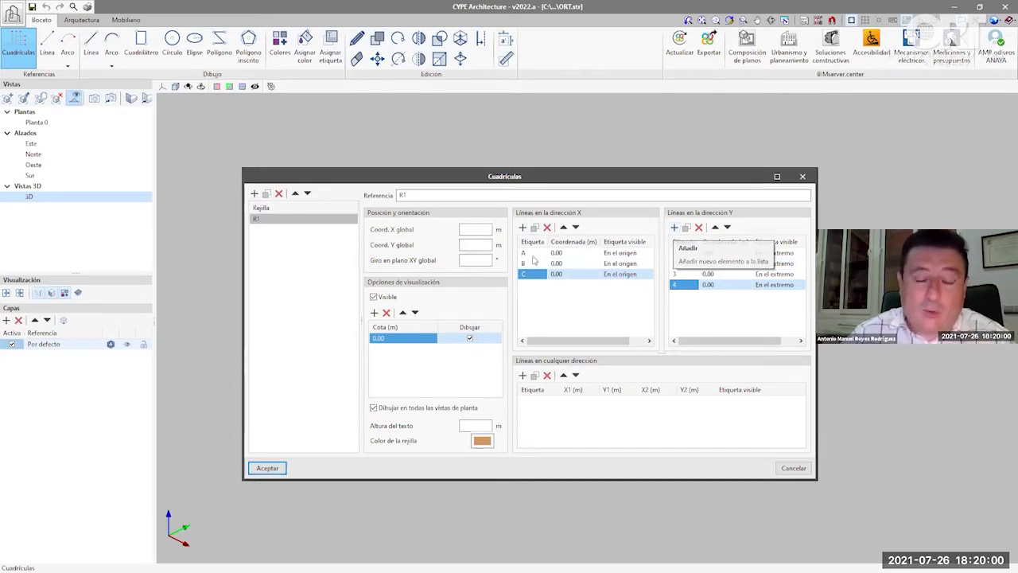
- Set the coordinates of X-direction grid lines B and C to 5 m and 10 m
left_click(582, 268)
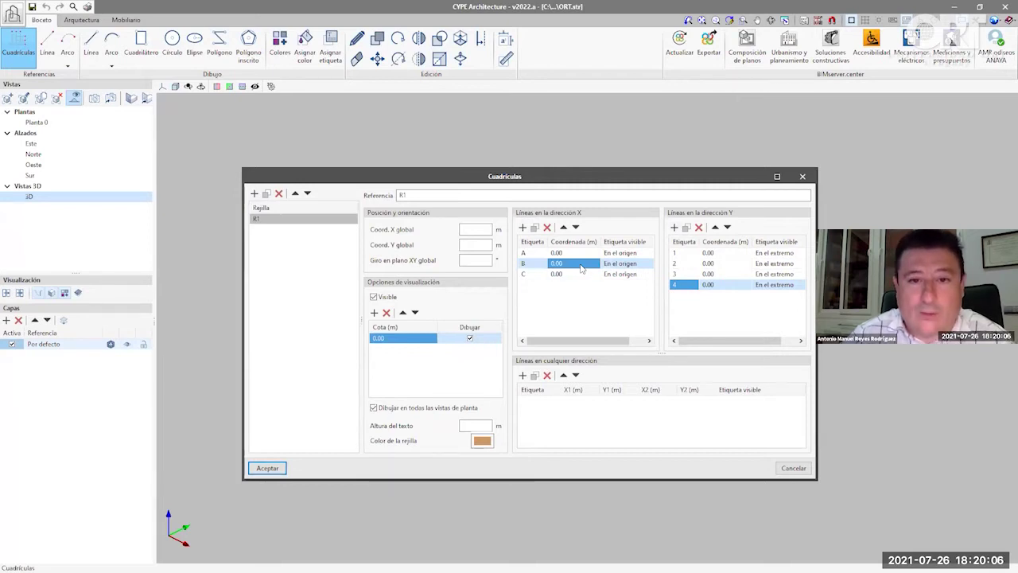
type("5")
left_click(584, 274)
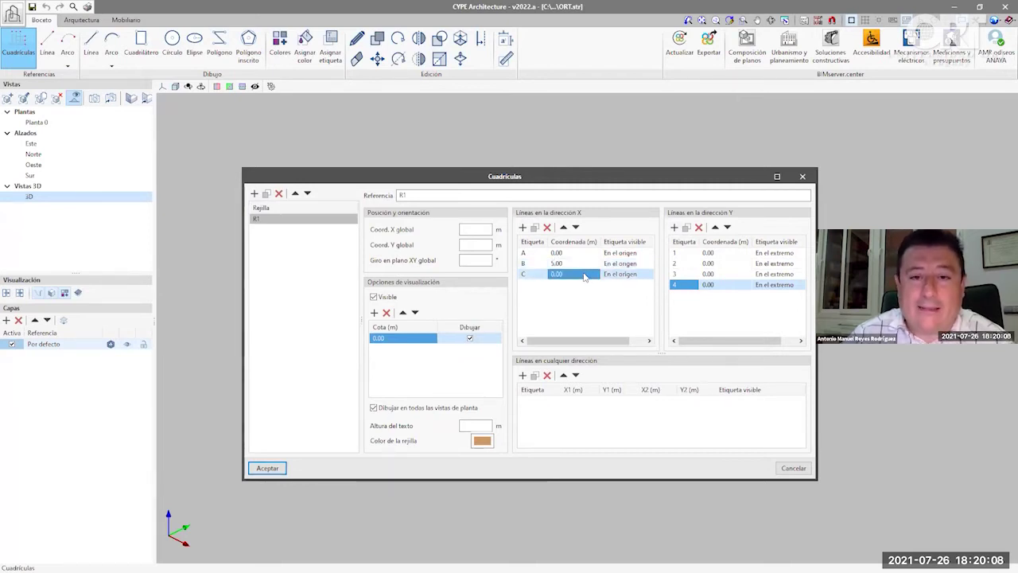
type("10")
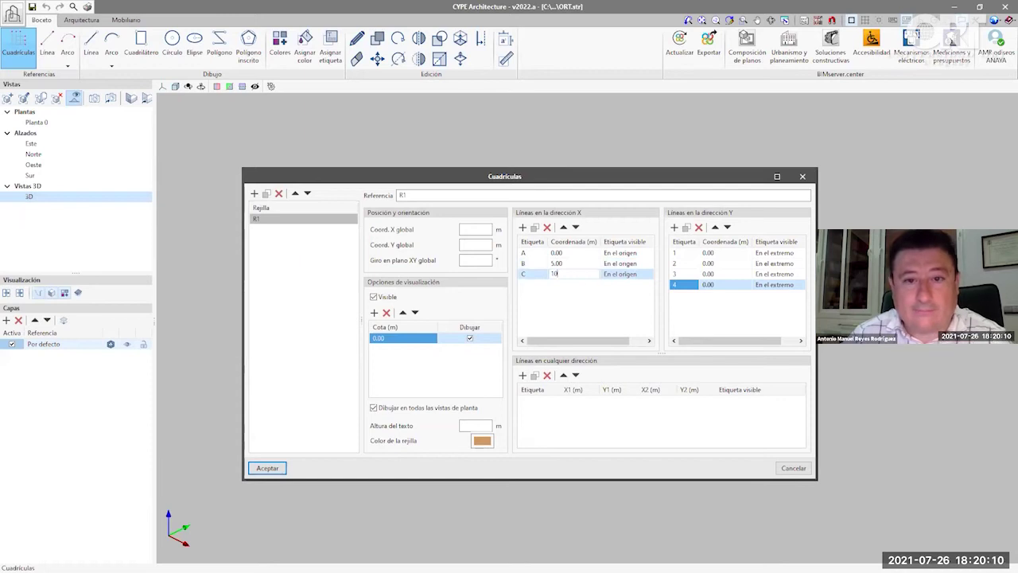
- Set the coordinates of Y-direction grid lines 2, 3 and 4 to 6 m, 10 m and 16 m
left_click(725, 264)
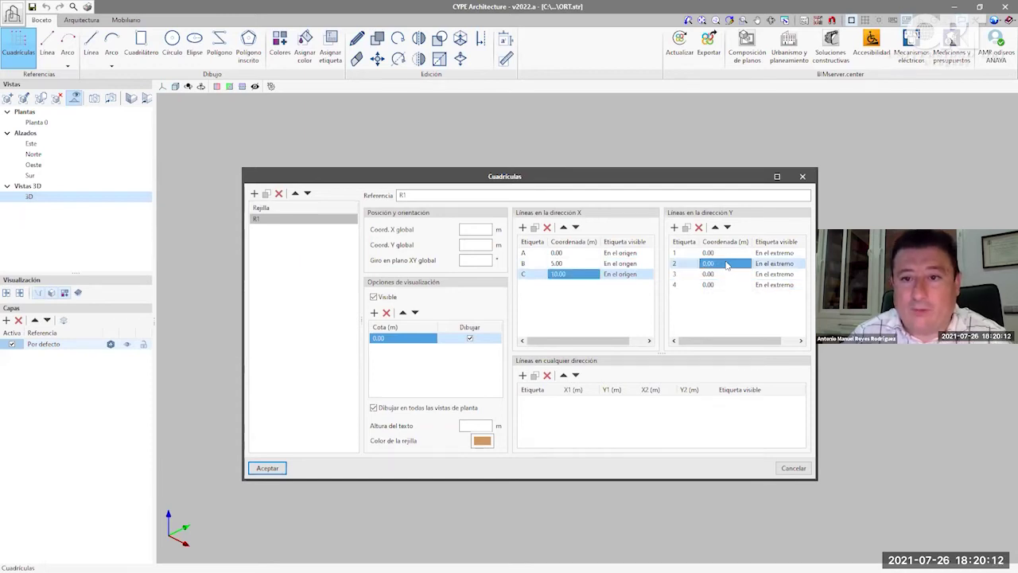
type("6")
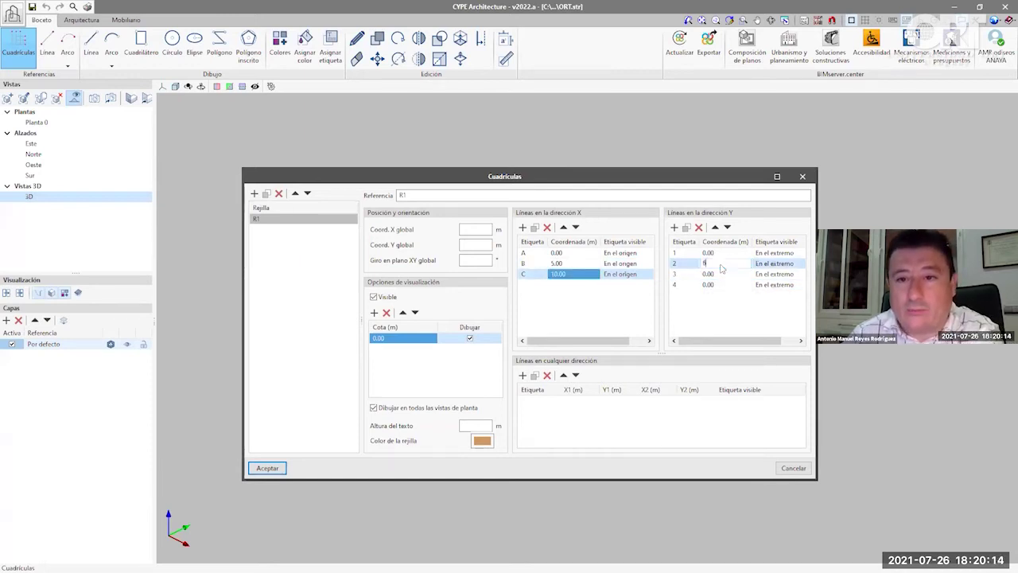
left_click(725, 275)
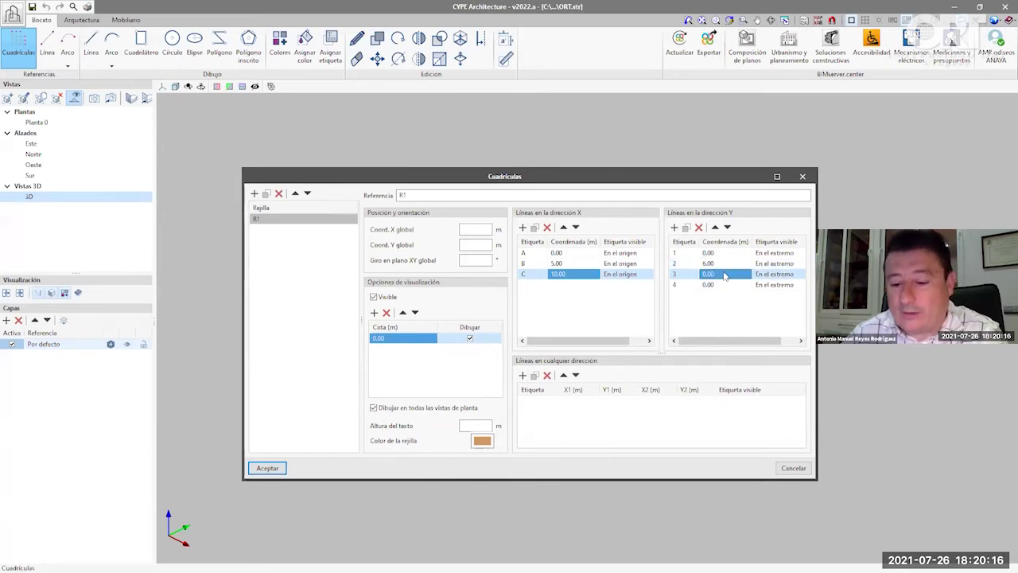
type("10")
key("Return")
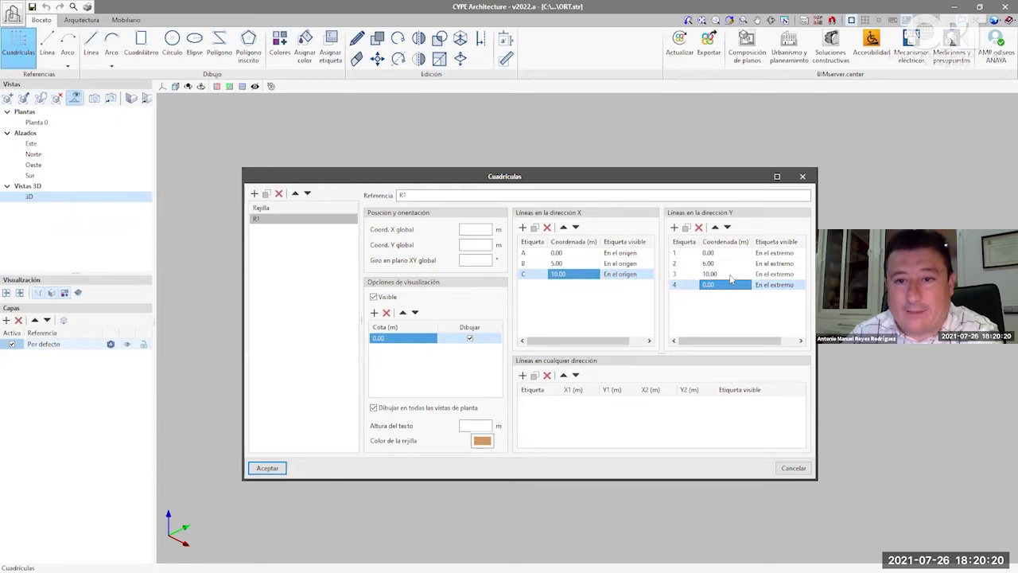
type("16")
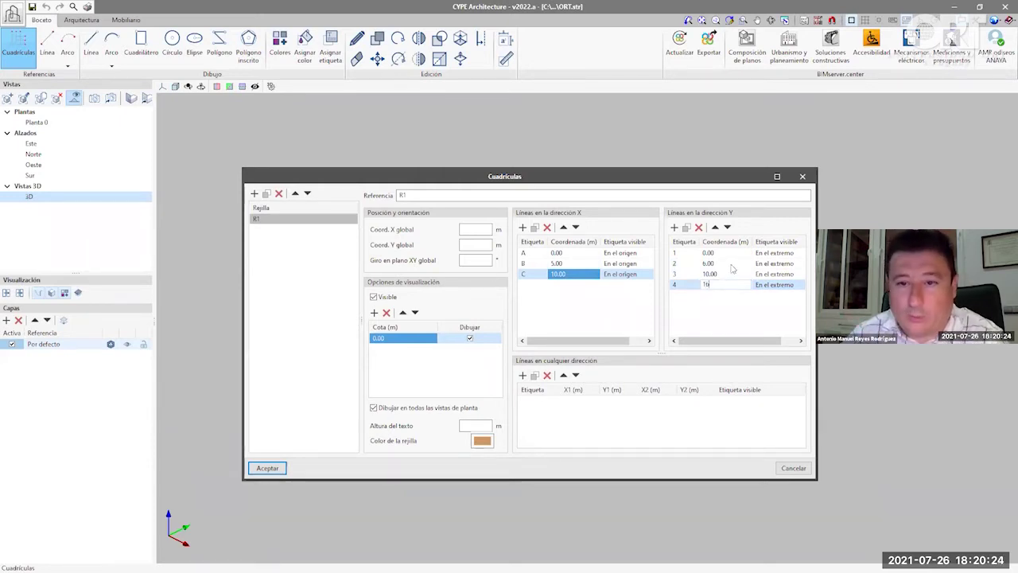
left_click(732, 274)
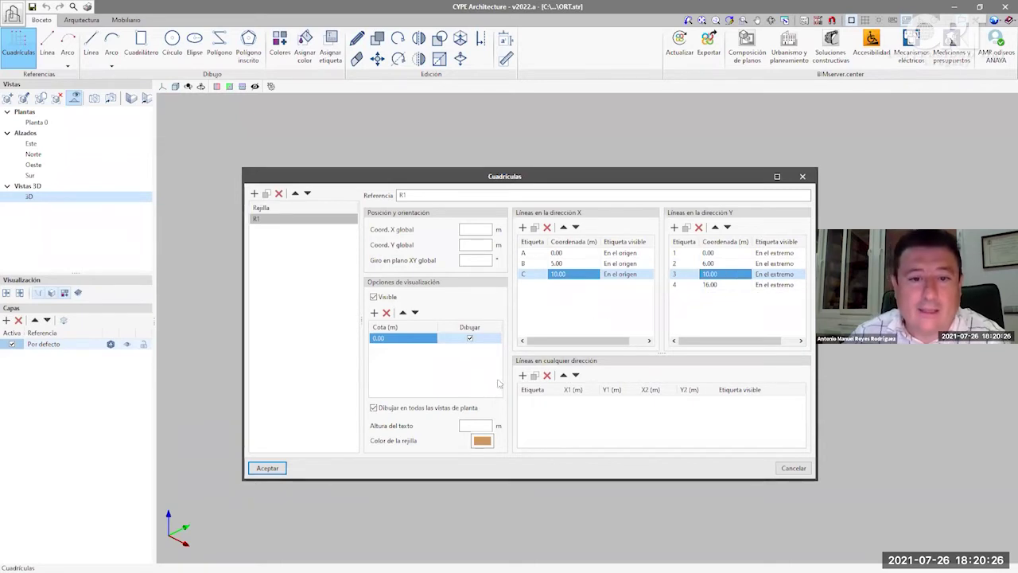
- Change the grid colour to a darker brown and accept the grid definition
left_click(482, 448)
left_click(475, 448)
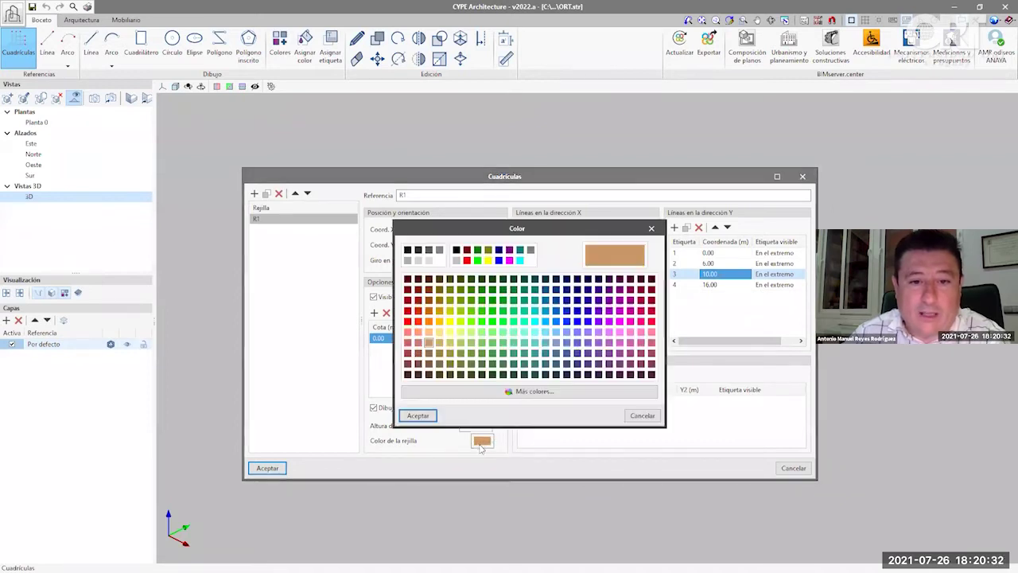
left_click(428, 356)
left_click(418, 415)
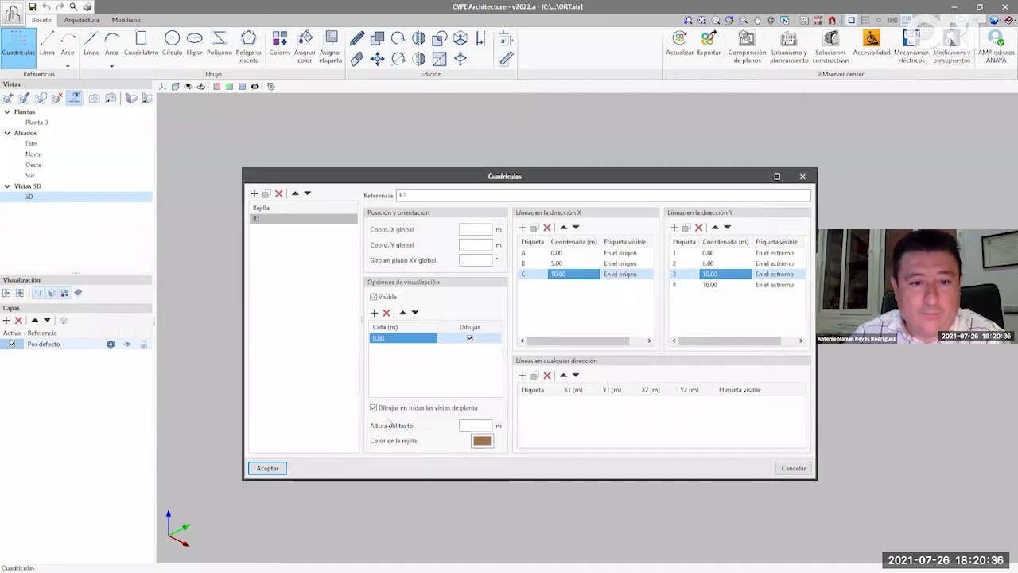
left_click(267, 468)
middle_click_drag(502, 359, 448, 321)
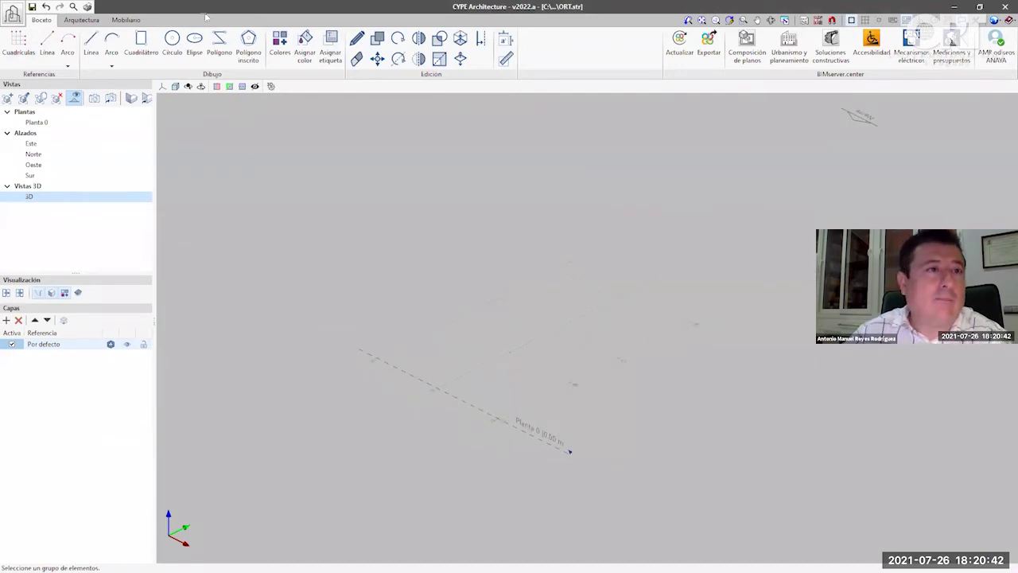
- Rename the existing Planta Baja level as "00 Planta Baja"
left_click(89, 23)
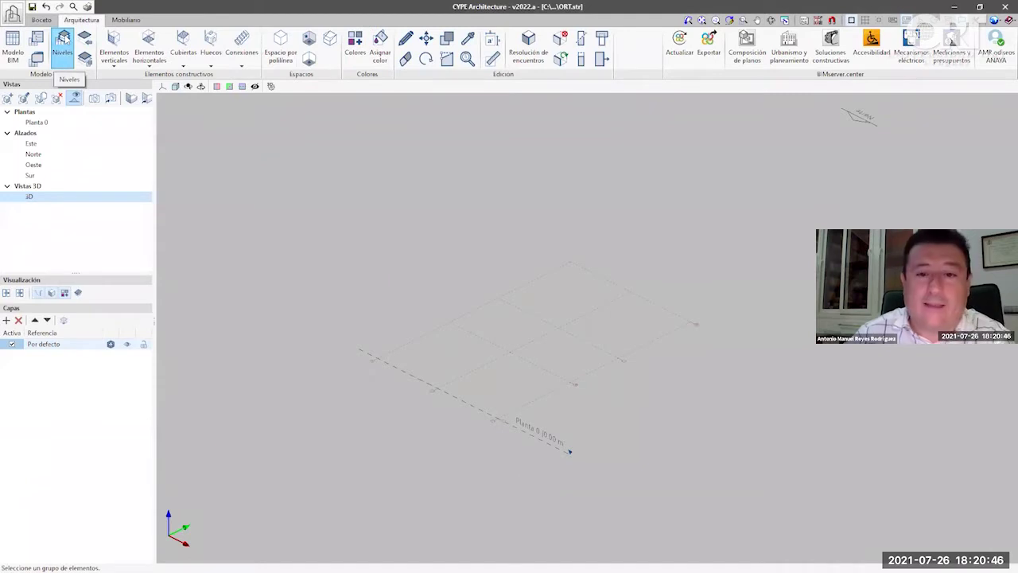
left_click(64, 40)
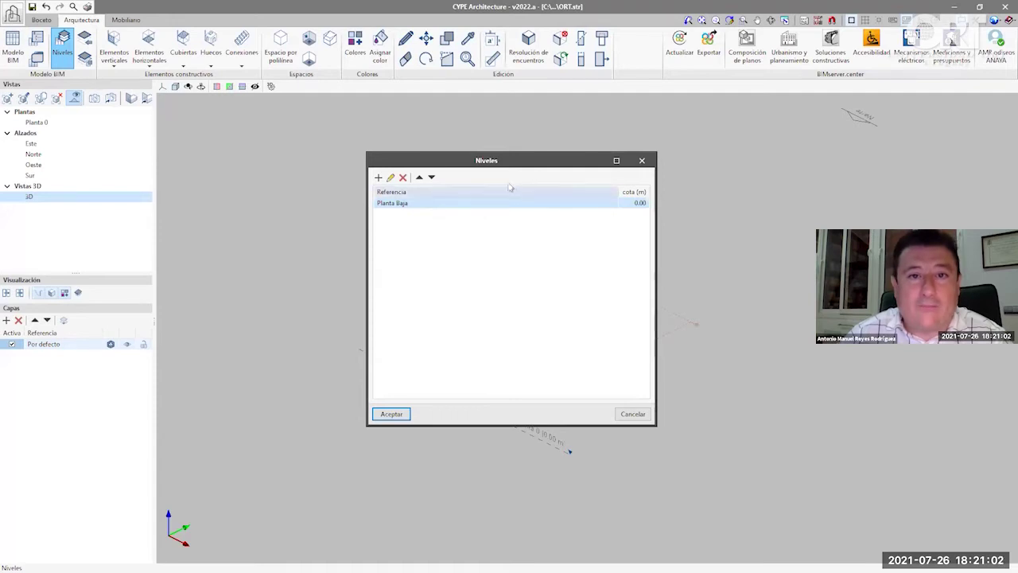
left_click(390, 178)
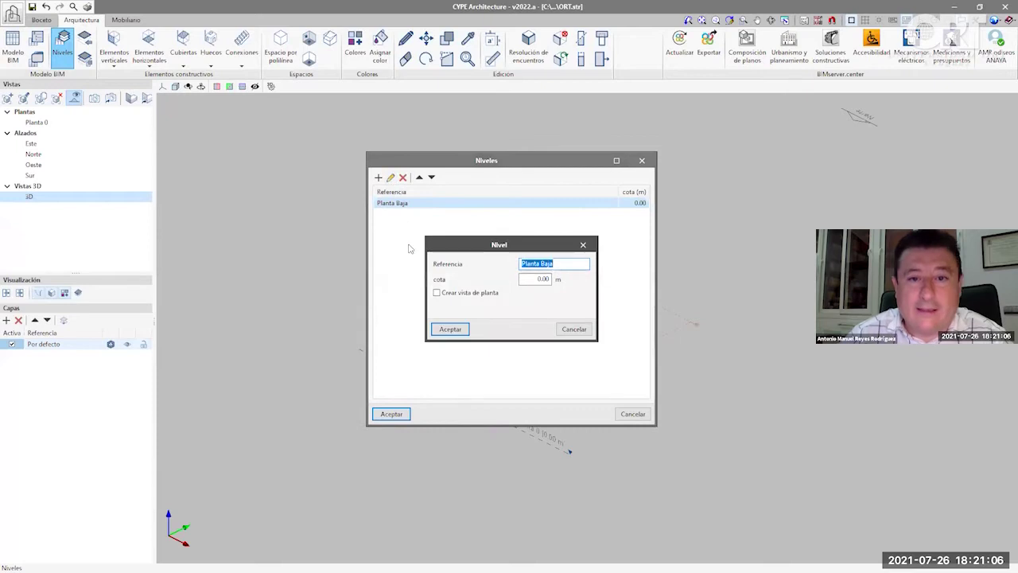
key("Home")
type("00")
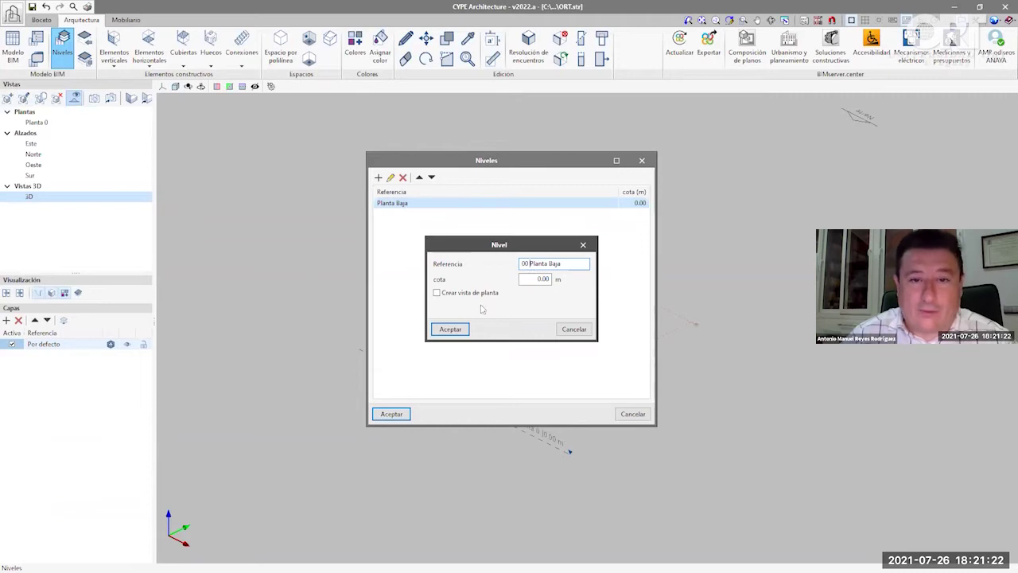
left_click(450, 328)
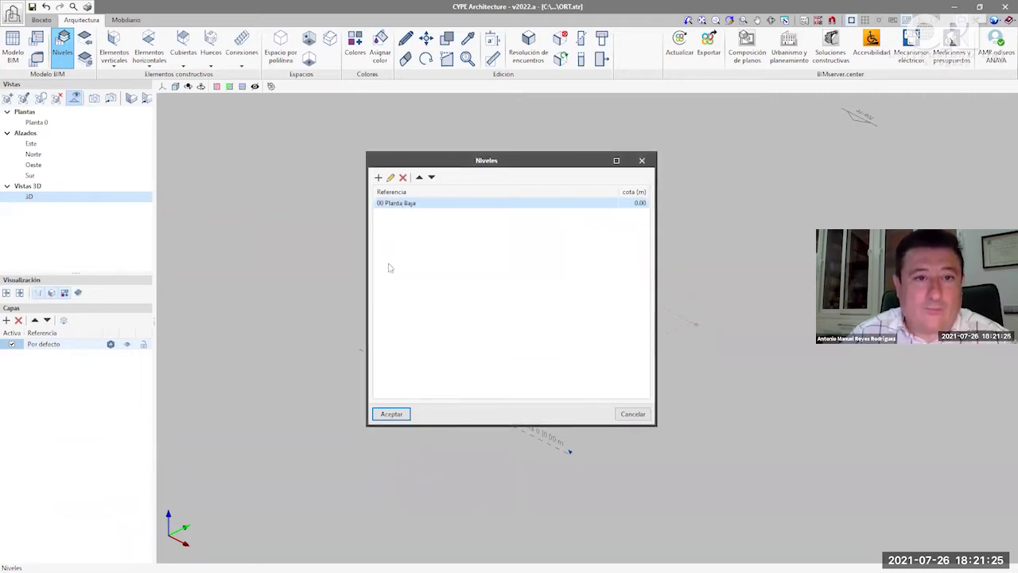
- Add a new level named "01 Pl 1" with the option to create its plan view enabled
left_click(379, 178)
type("01 P")
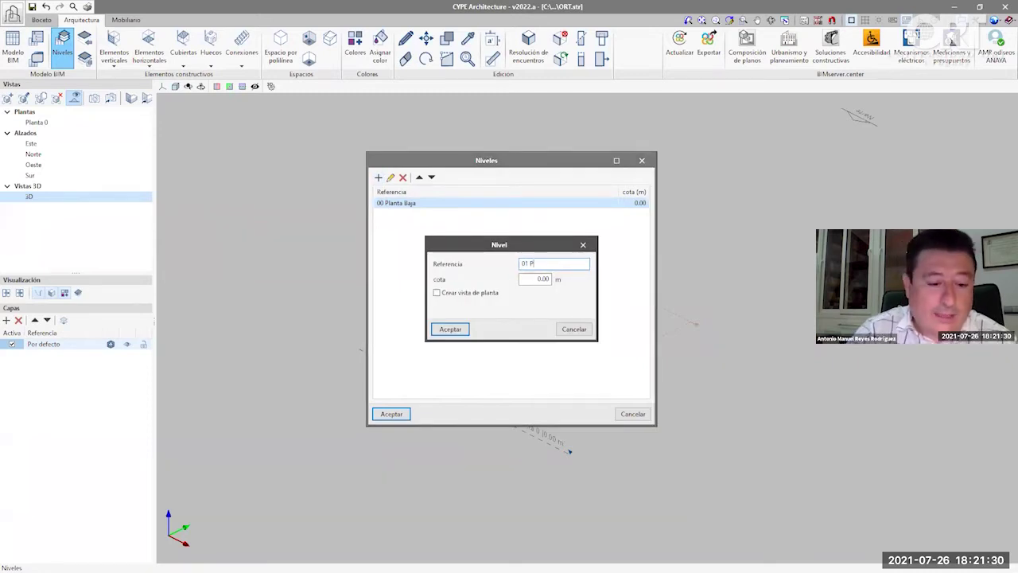
type("la")
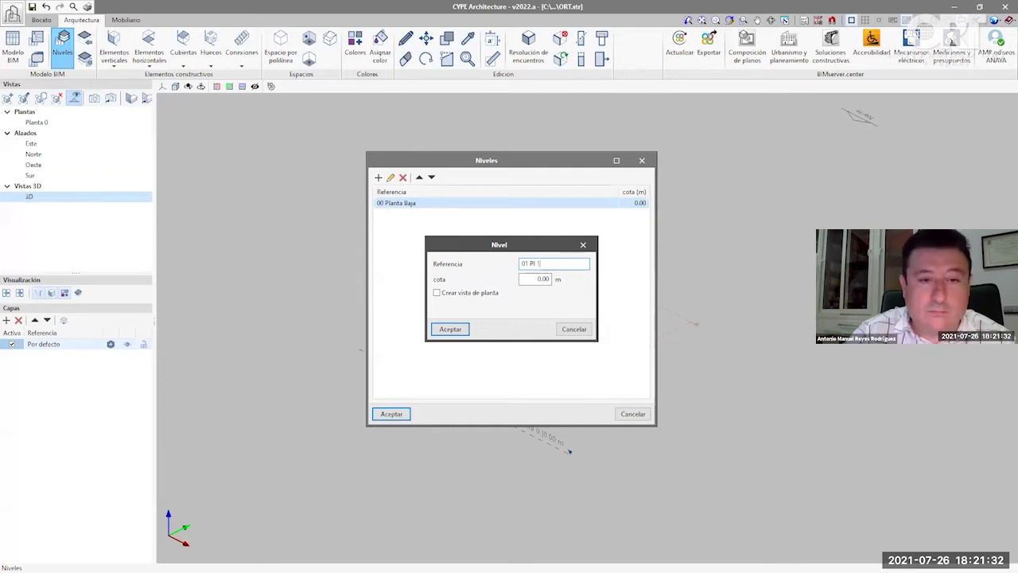
left_click(483, 294)
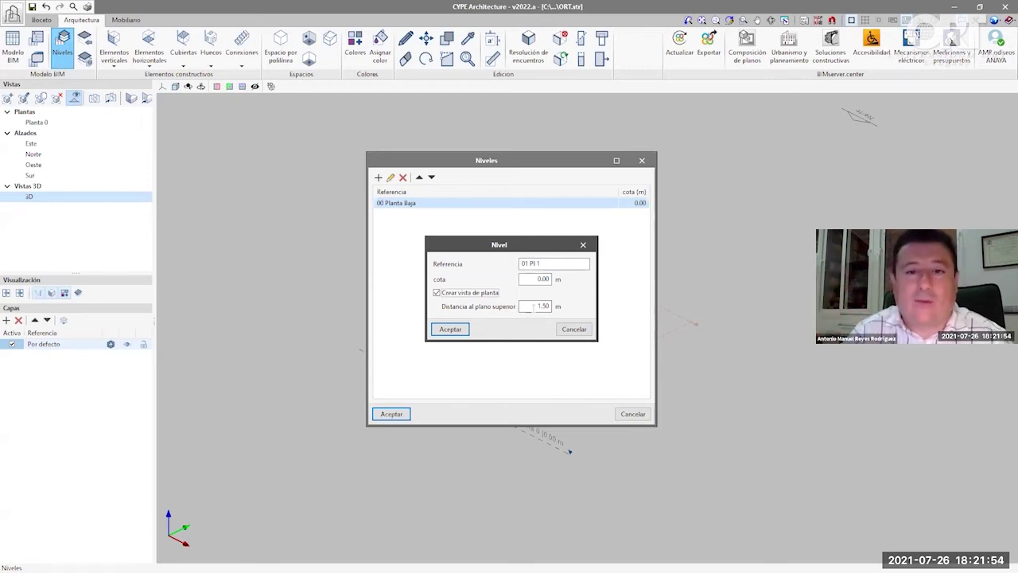
left_click(450, 329)
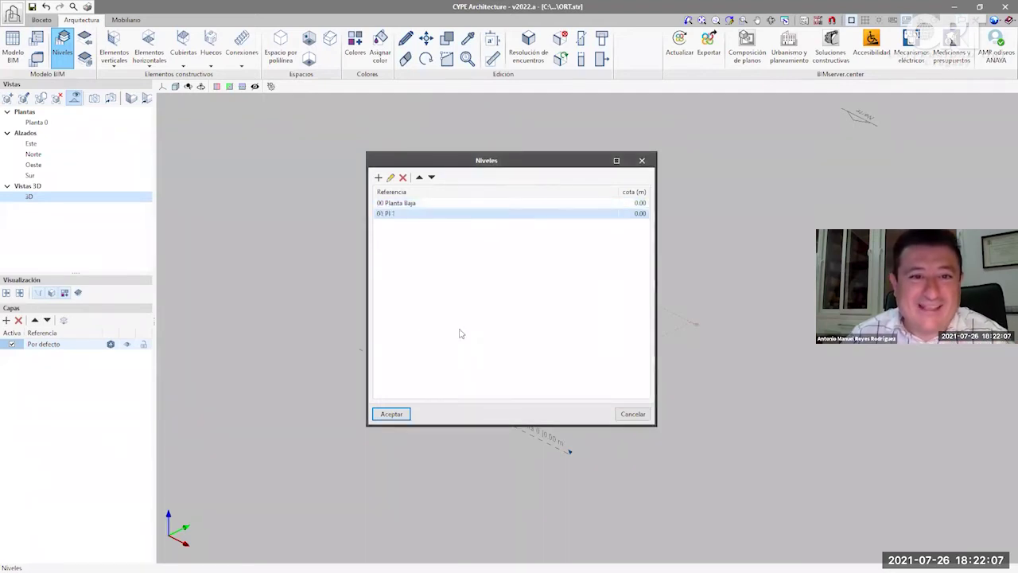
- Rename the "01 Pl 1" level as "02 Cubierta" and set its elevation to 6.40 m
left_click(390, 179)
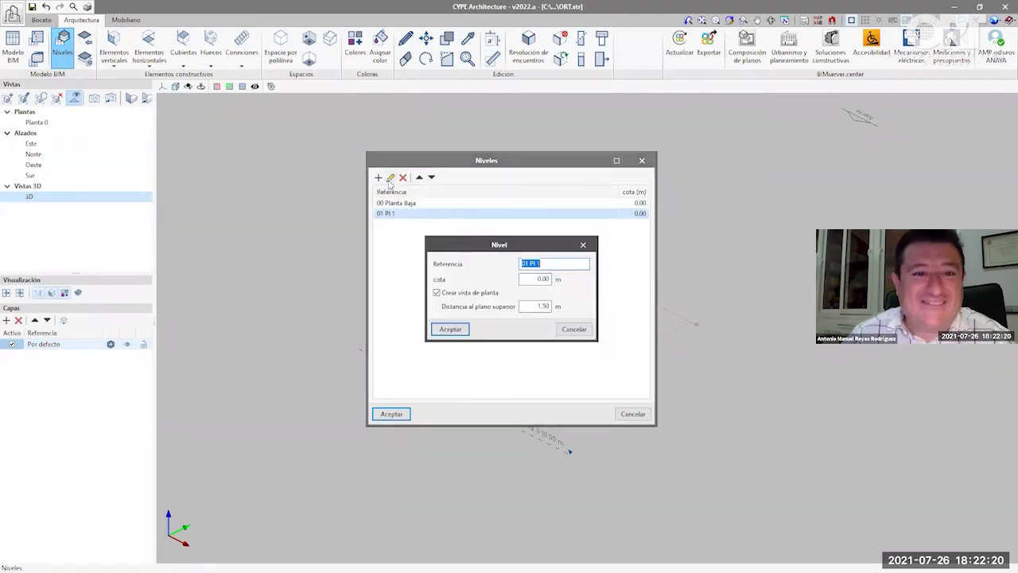
left_click(555, 262)
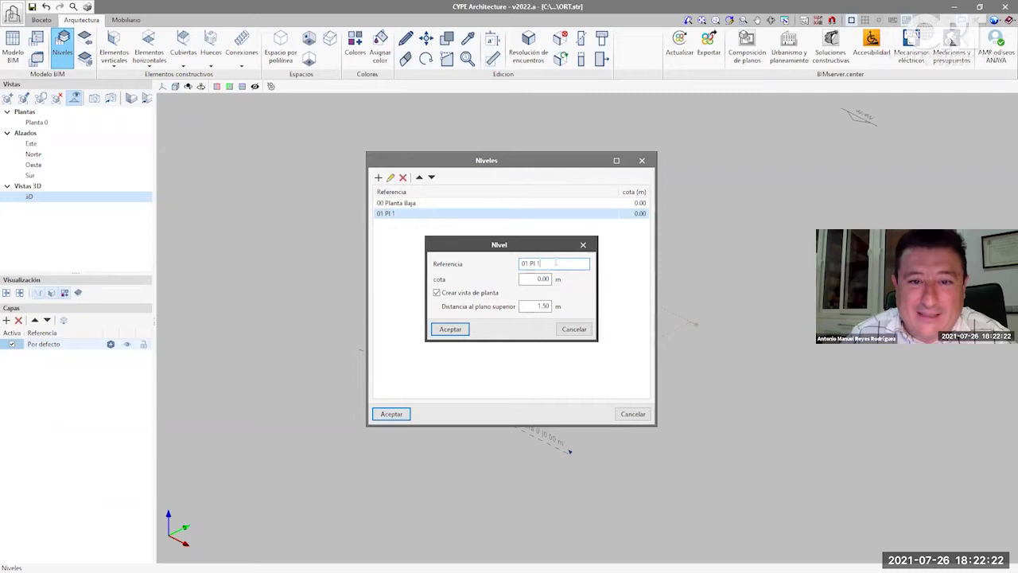
key("BackSpace")
key("BackSpace")
key("BackSpace")
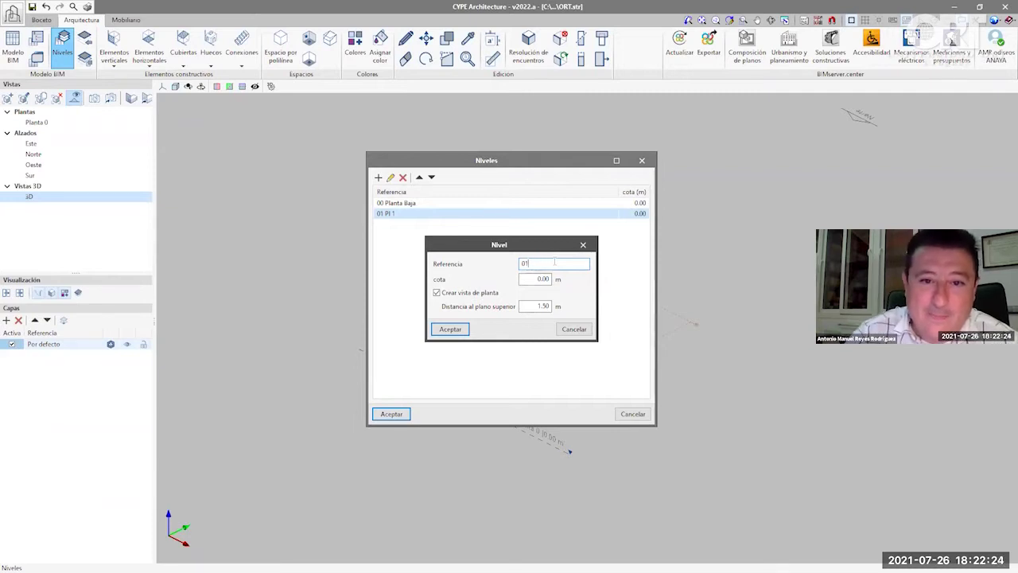
type("2 Cubierta")
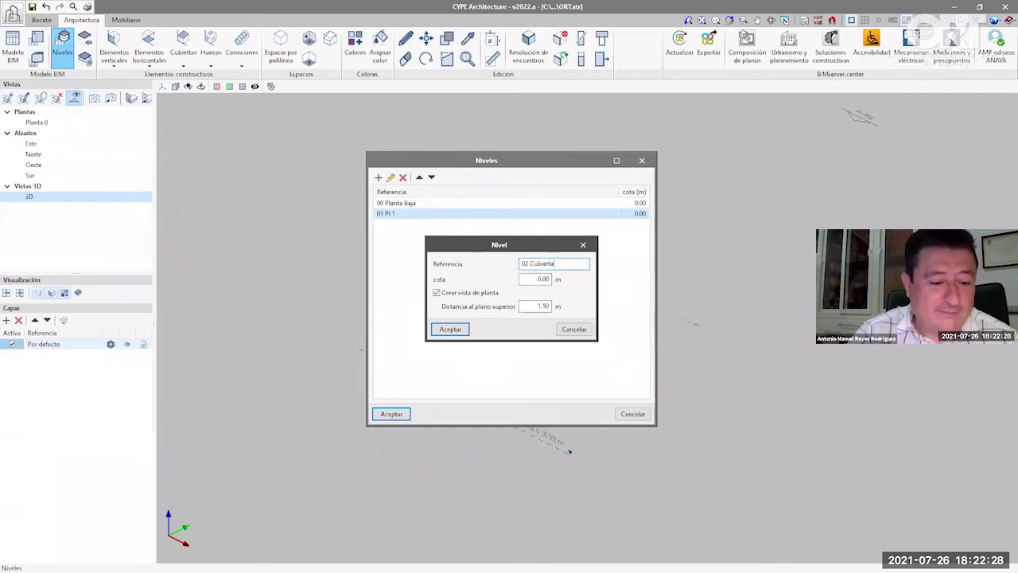
left_click(532, 280)
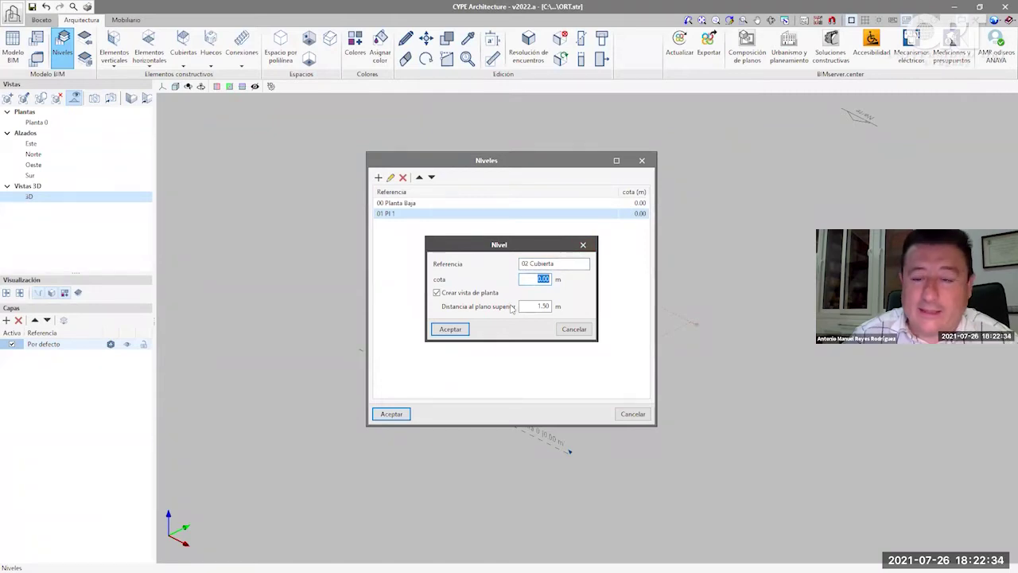
type("6.4")
key("Tab")
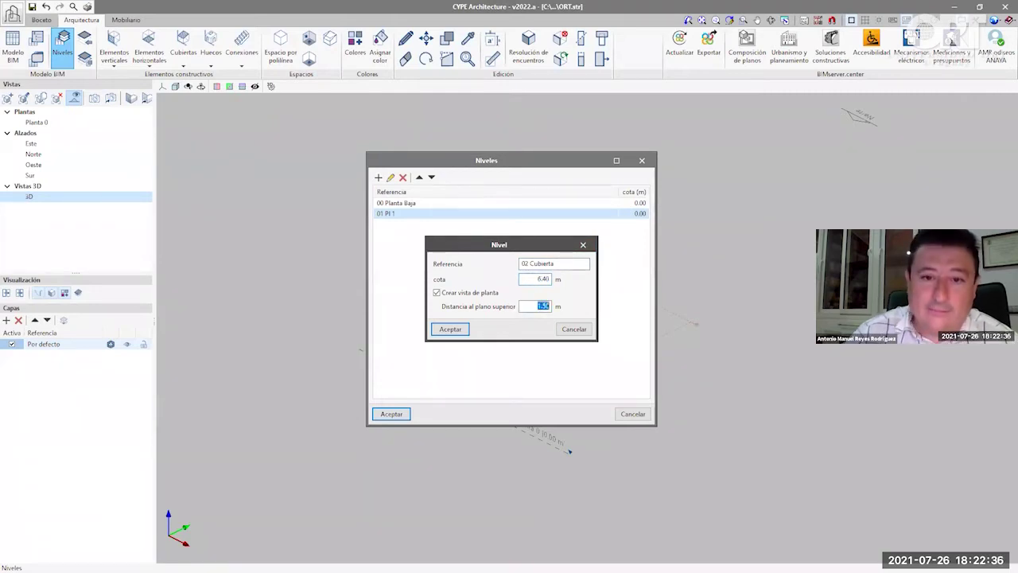
left_click(468, 328)
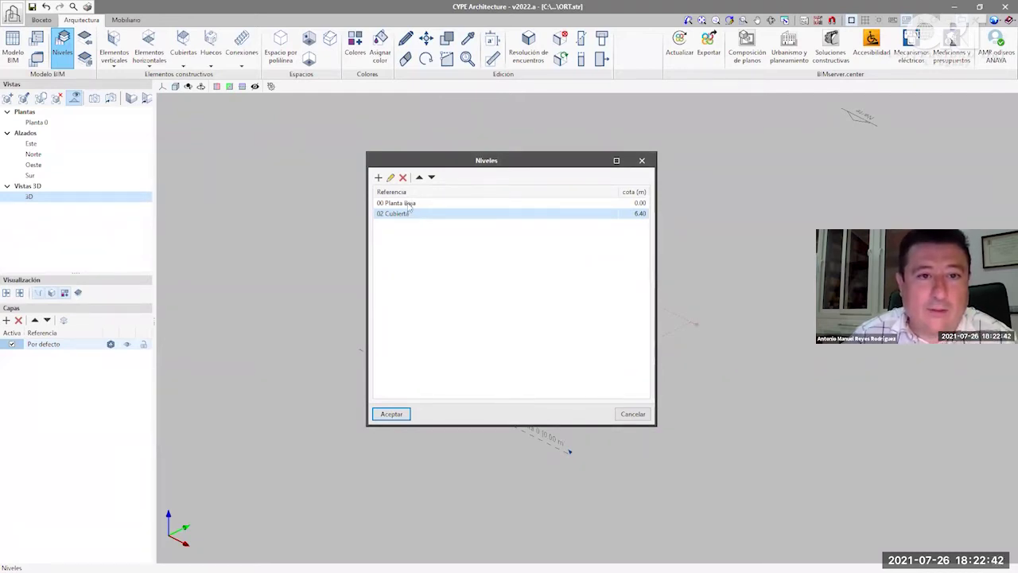
- Add the level "01 Planta 1" at elevation 3.2 m with its plan view, order it before 02 Cubierta and accept the levels
left_click(378, 177)
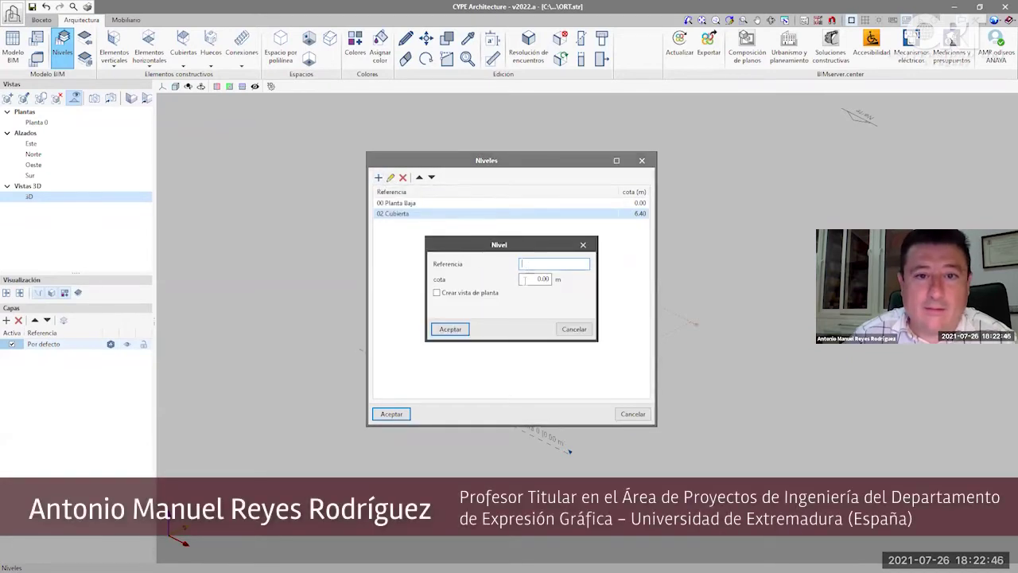
type("01 Planta 1")
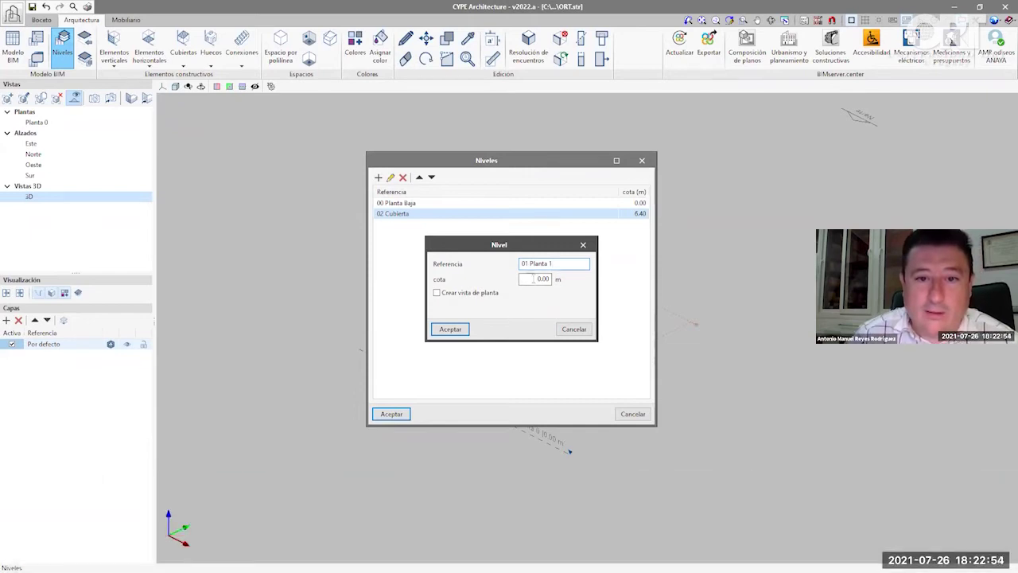
left_click(531, 280)
type("3")
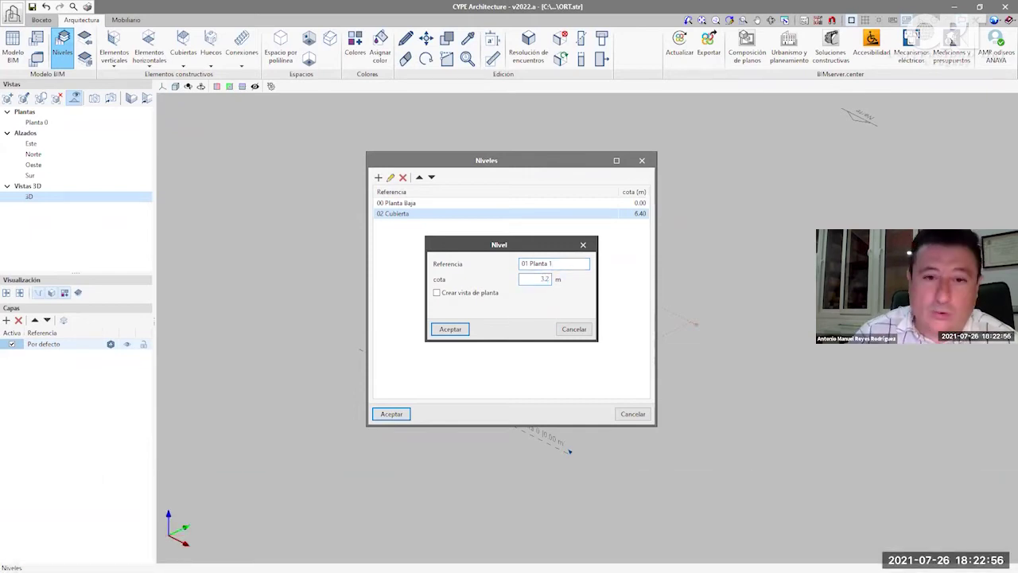
type(".2")
left_click(481, 294)
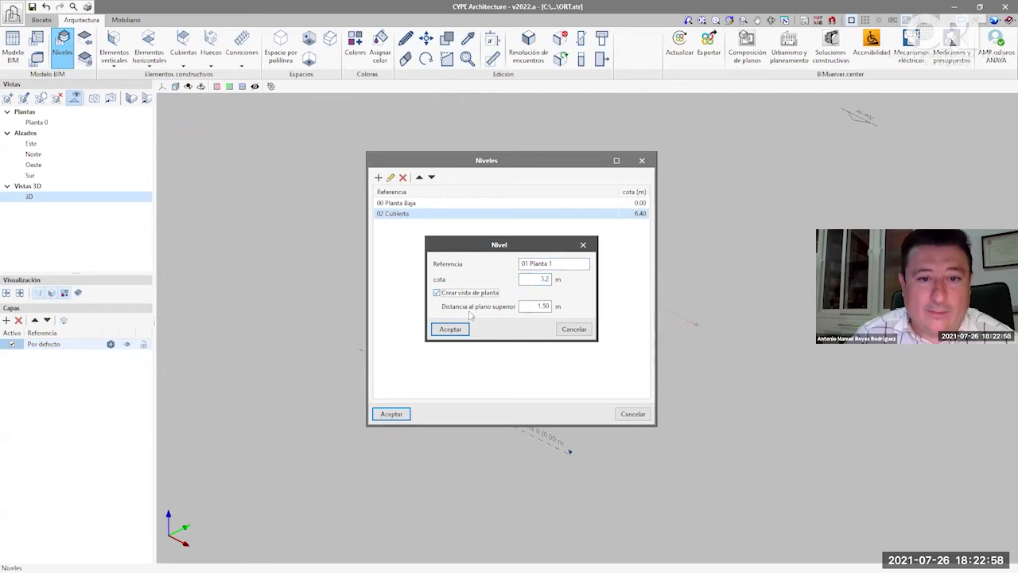
left_click(450, 329)
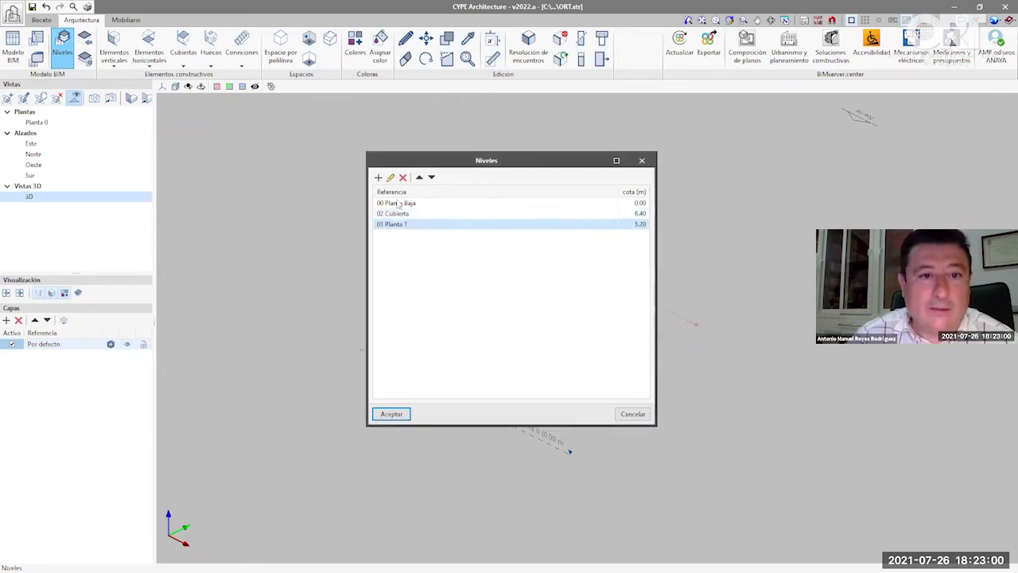
left_click(419, 177)
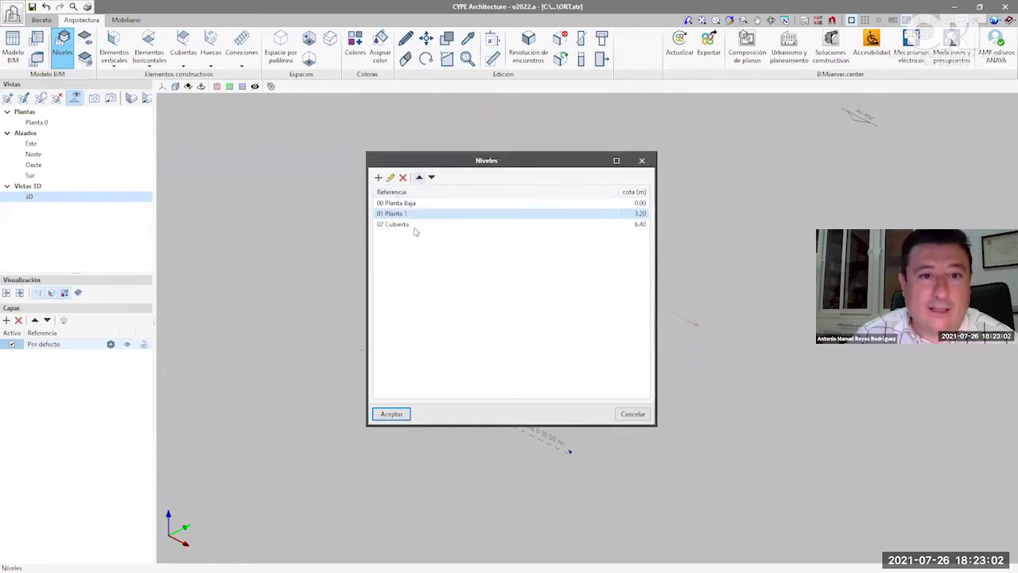
left_click(391, 414)
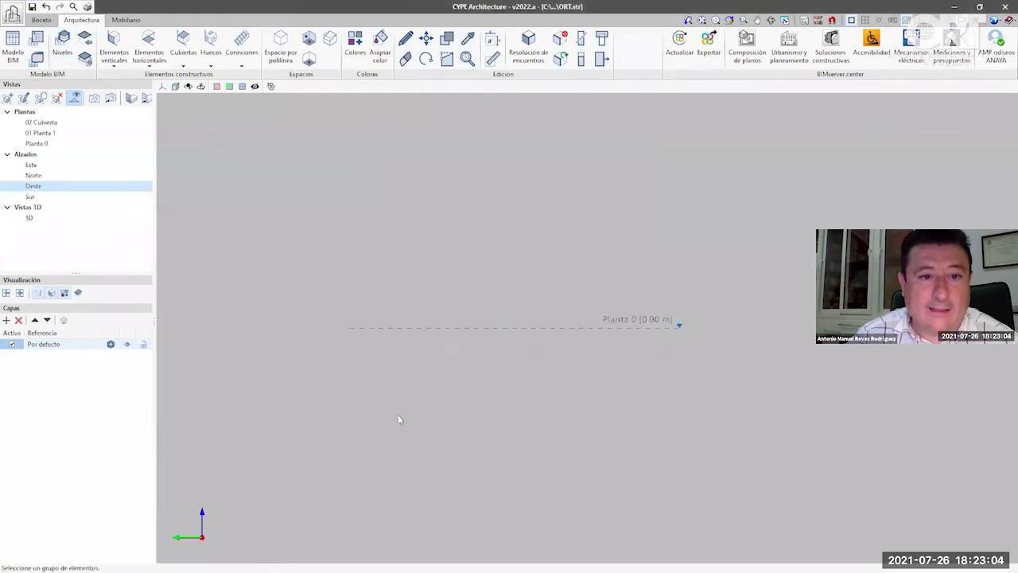
- Enable creation of a plan view for the 00 Planta Baja level and accept the level changes
left_click(40, 144)
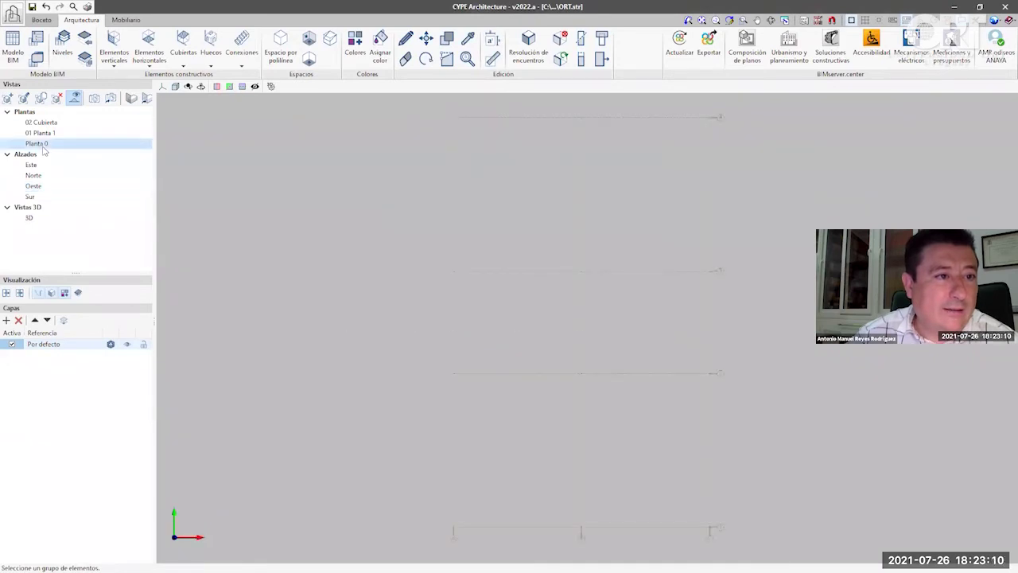
left_click(64, 49)
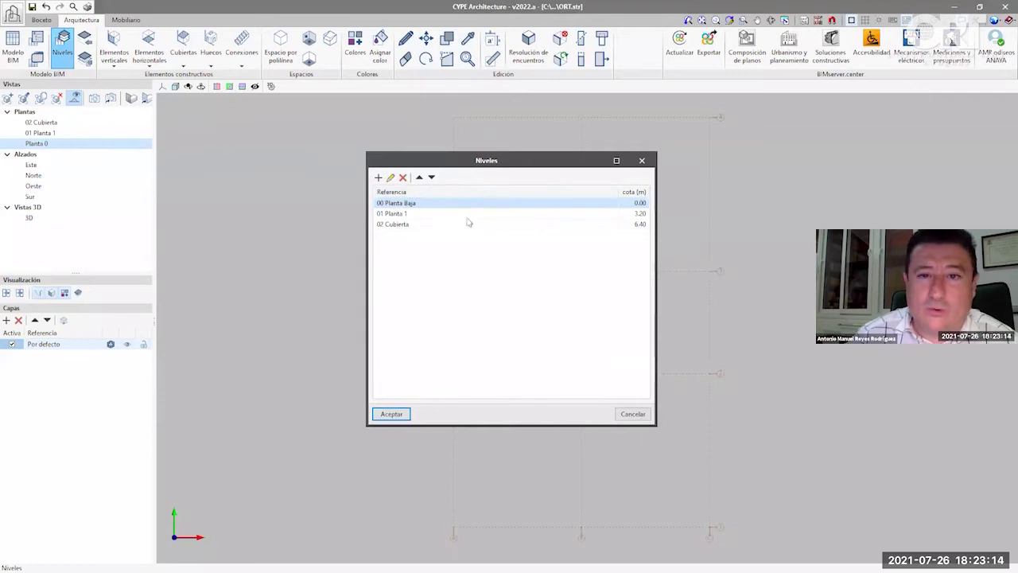
left_click(391, 178)
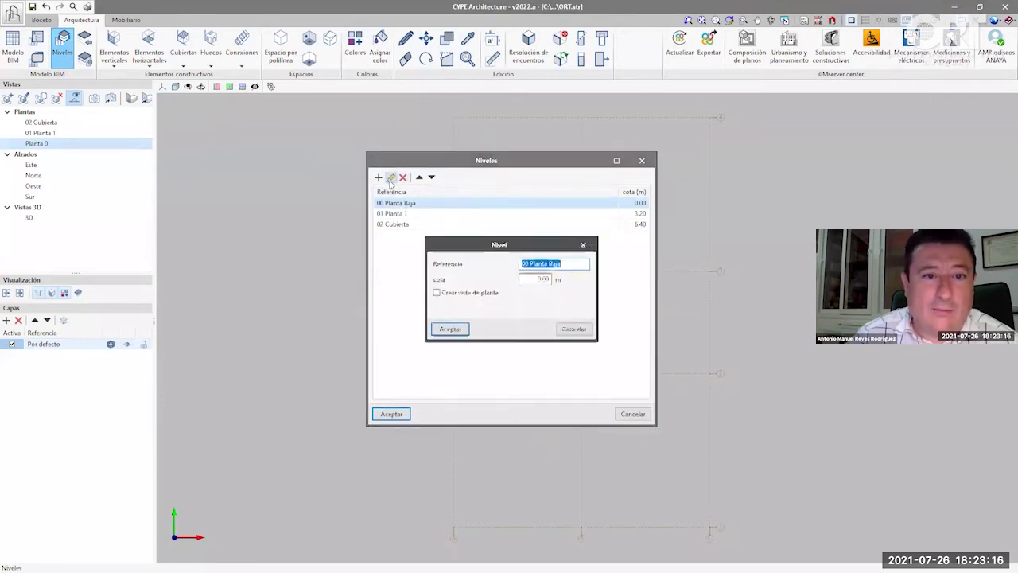
left_click(452, 292)
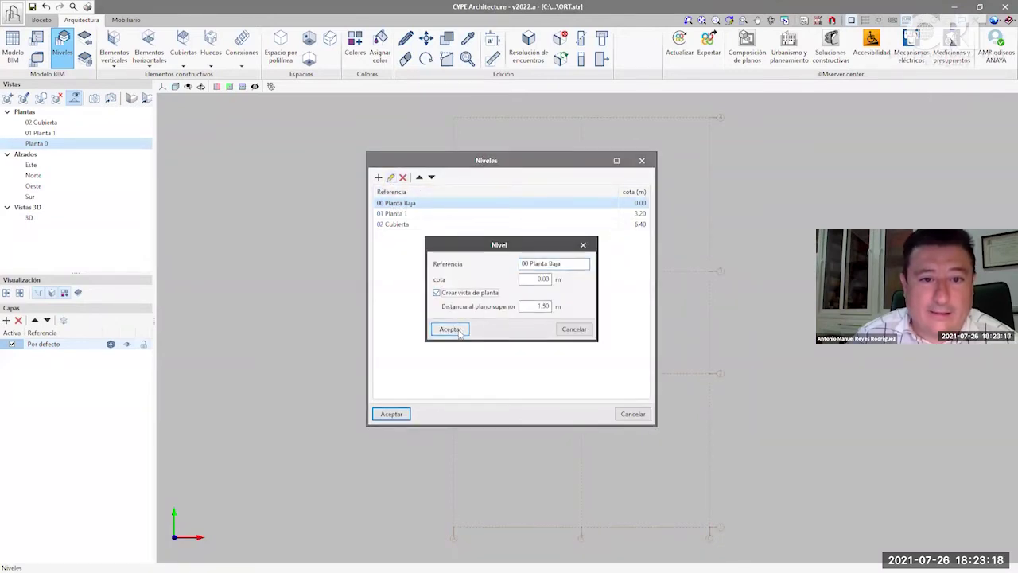
left_click(463, 329)
left_click(392, 414)
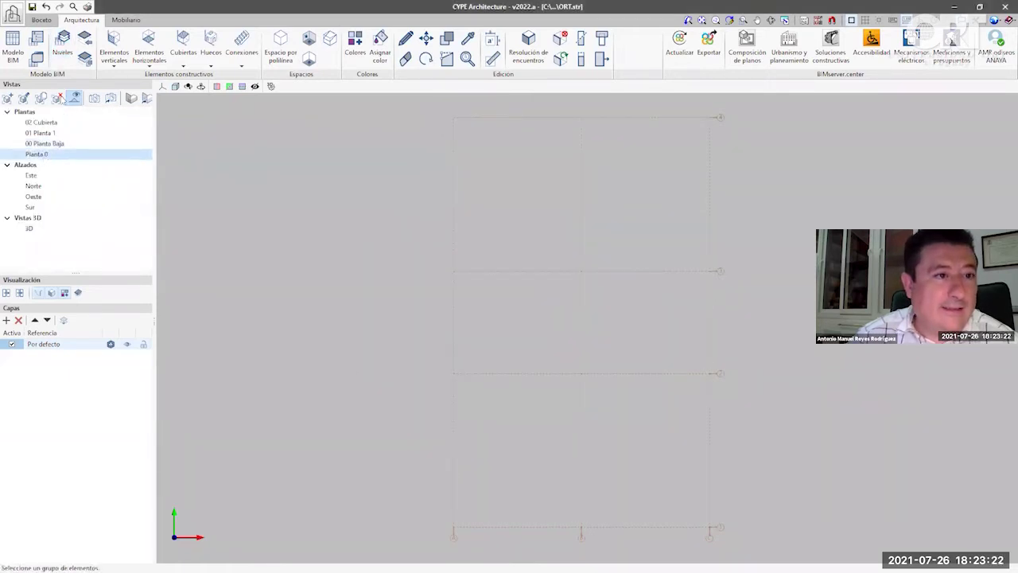
- Delete the redundant Planta 0 plan view, check the levels in the 3D view and open the 00 Planta Baja plan
left_click(57, 97)
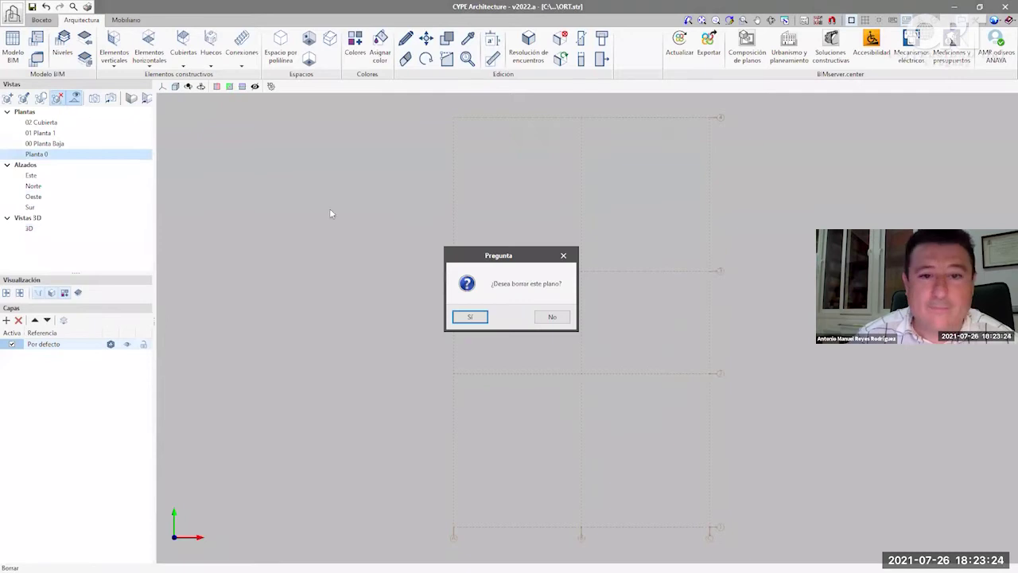
left_click(469, 316)
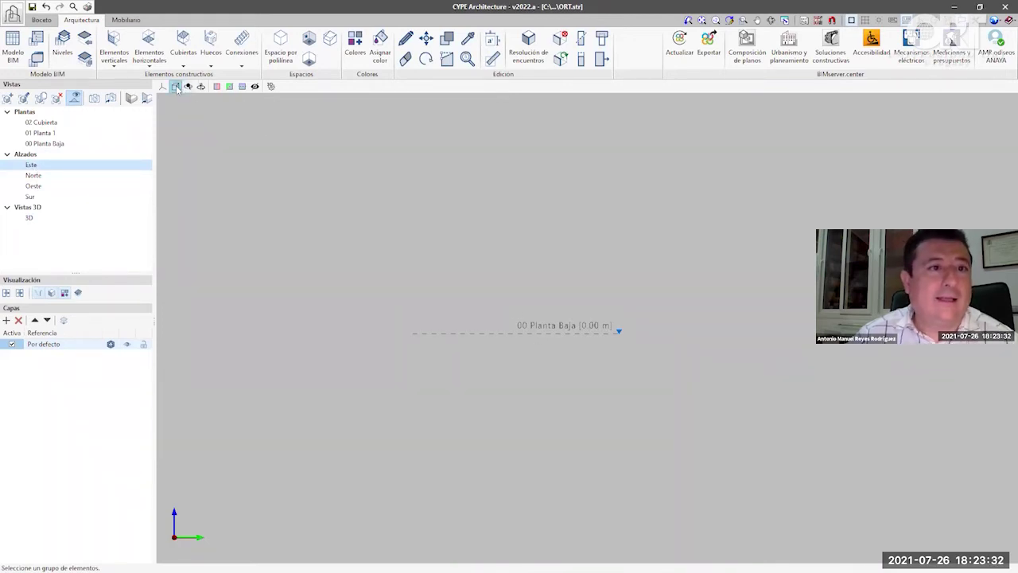
left_click(30, 219)
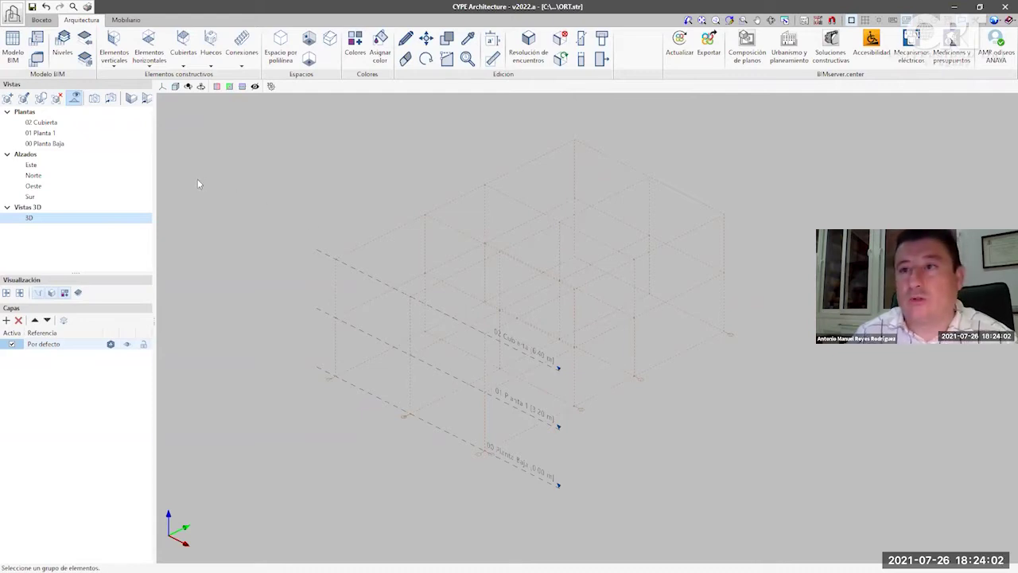
left_click(54, 144)
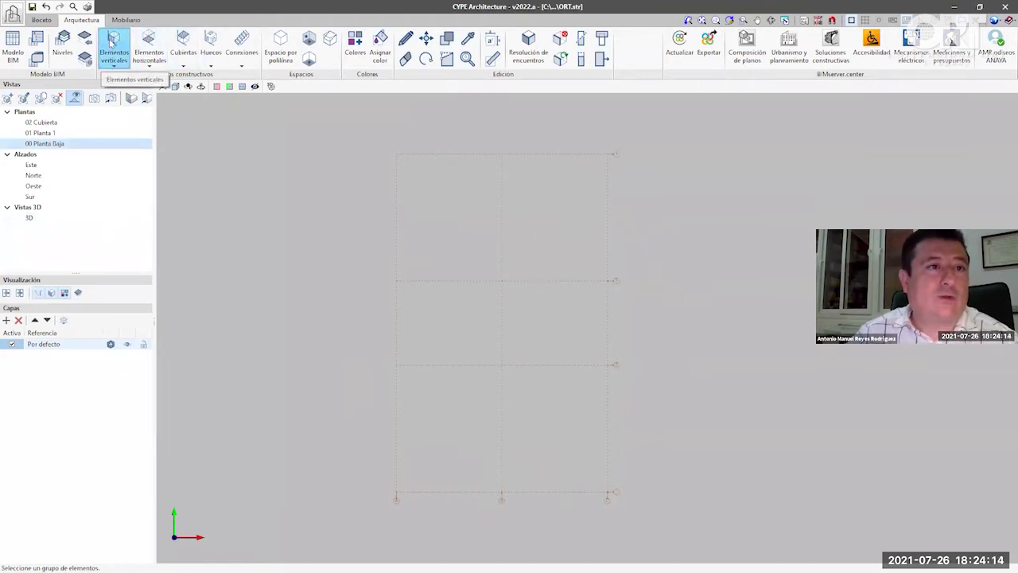
- Dock the vertical elements tools as a vertical strip of icons beside the drawing area
left_click(115, 54)
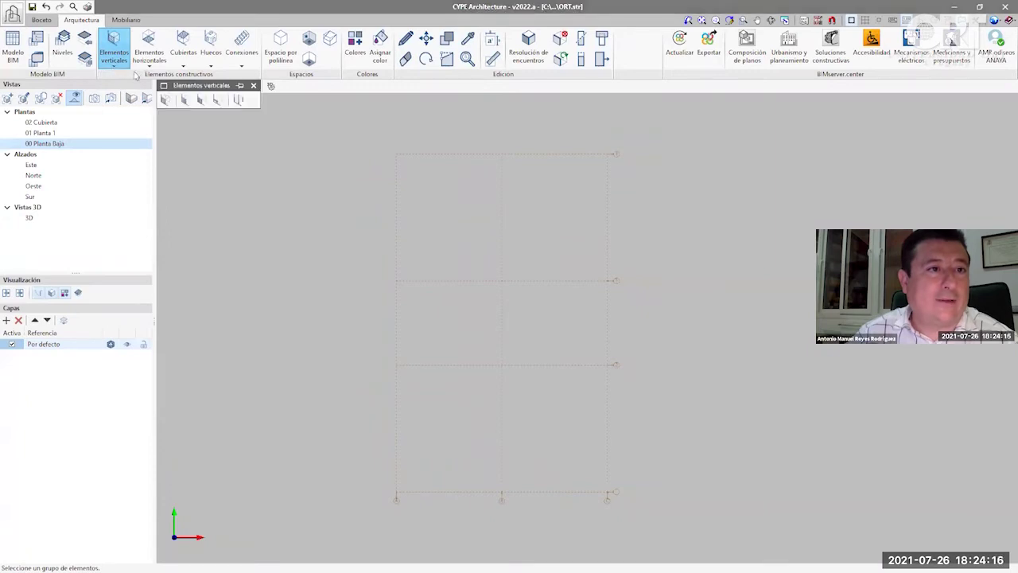
left_click_drag(181, 92, 209, 114)
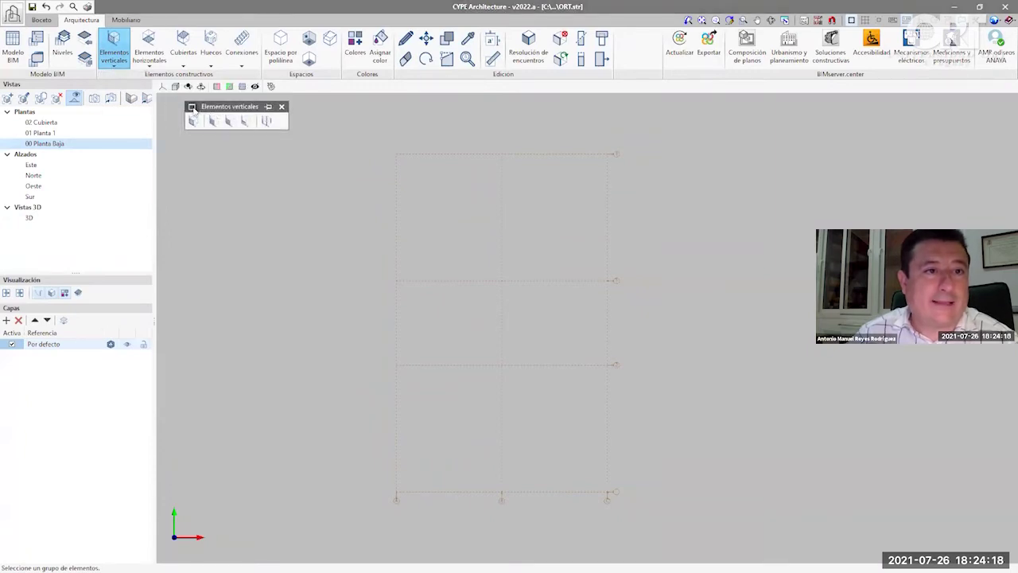
left_click(192, 106)
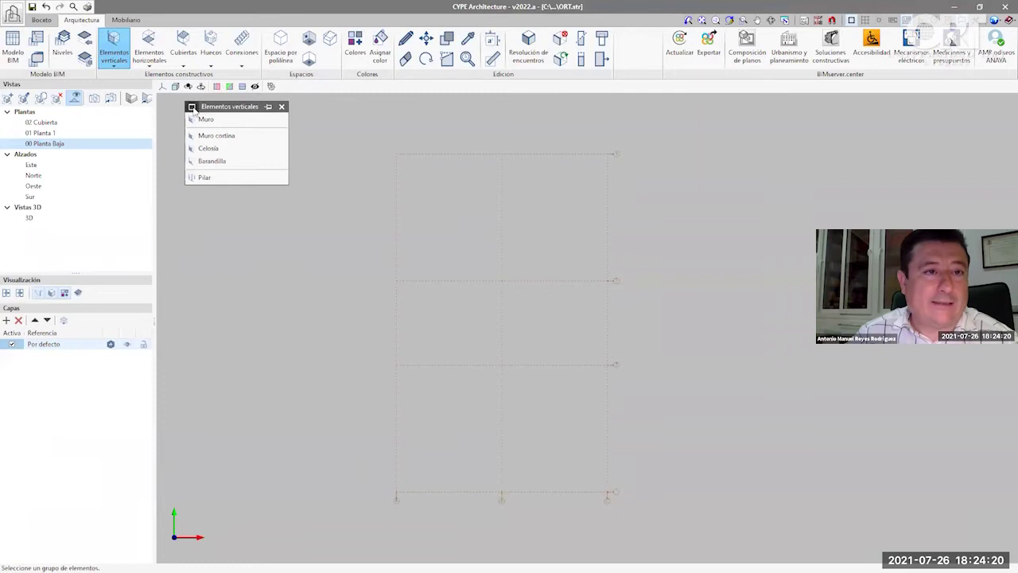
left_click(192, 107)
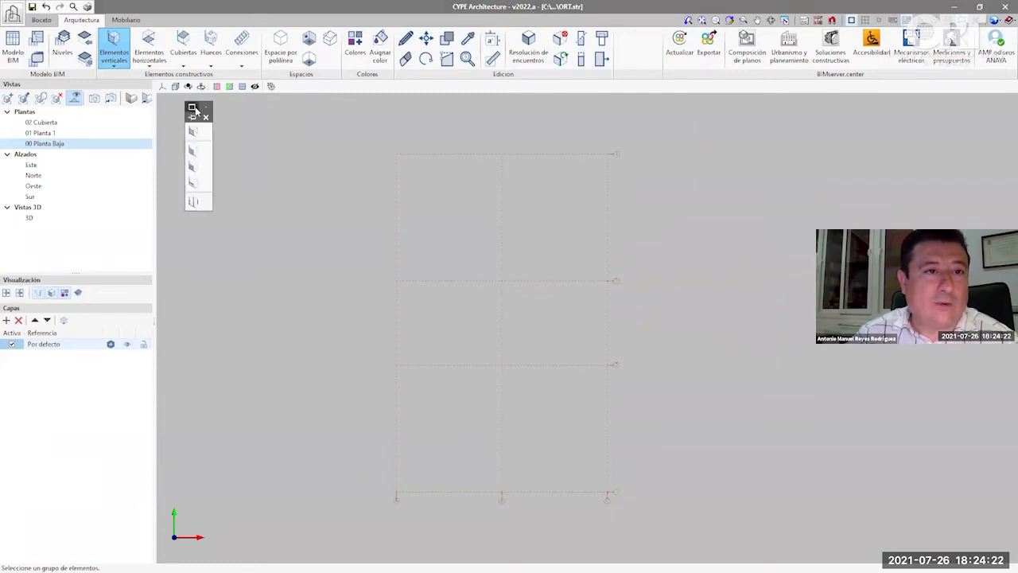
left_click_drag(190, 104, 159, 104)
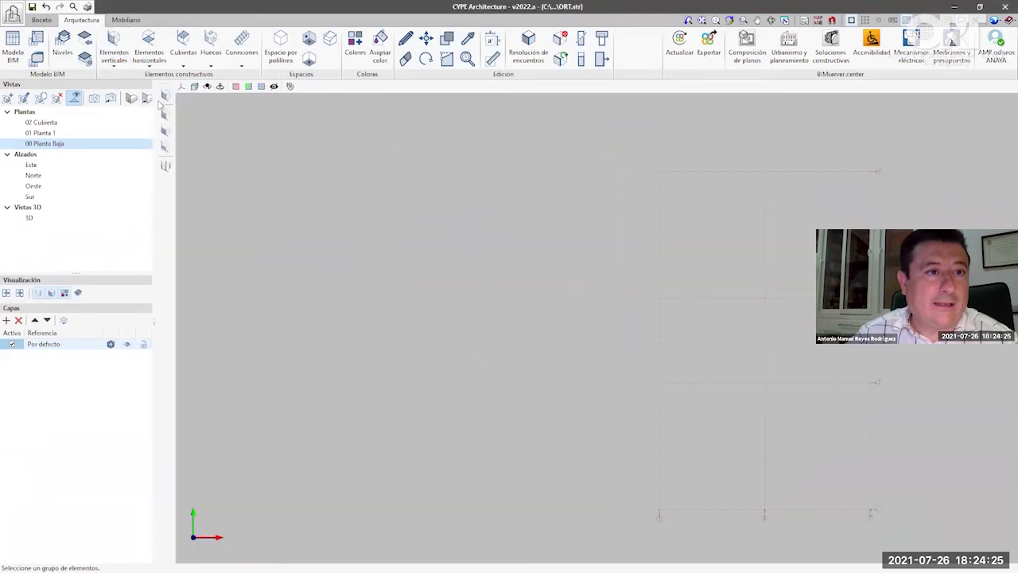
- Start a rectangular column (Pilar) on the 00 Planta Baja level and set its height to 3.2 m
left_click(168, 167)
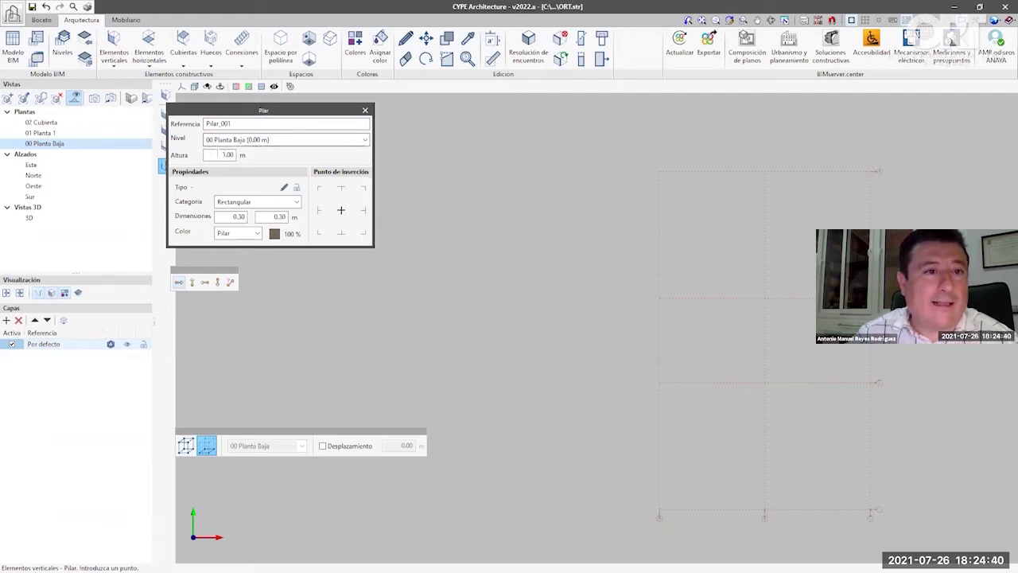
left_click(223, 154)
key("BackSpace")
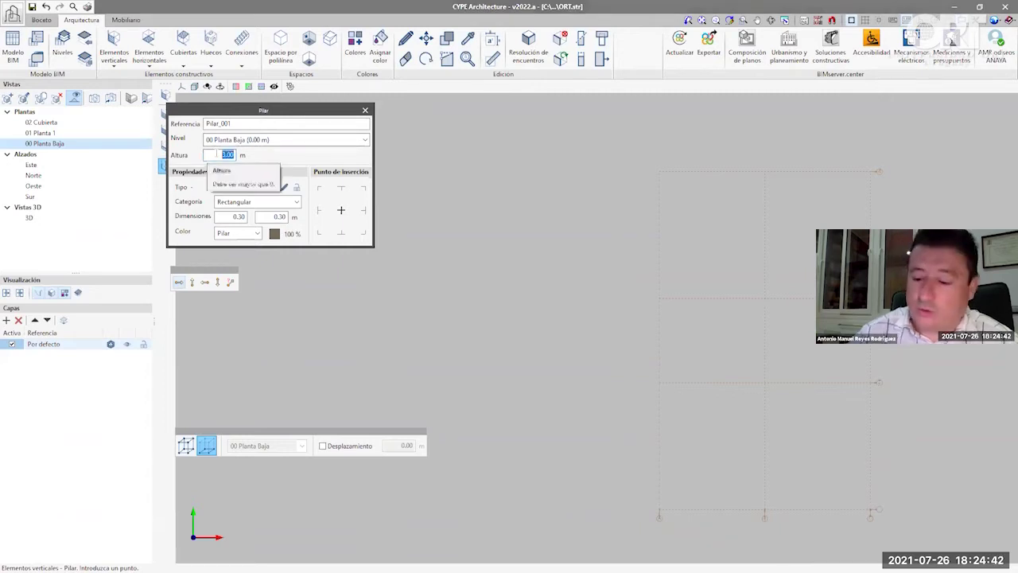
type("3.2")
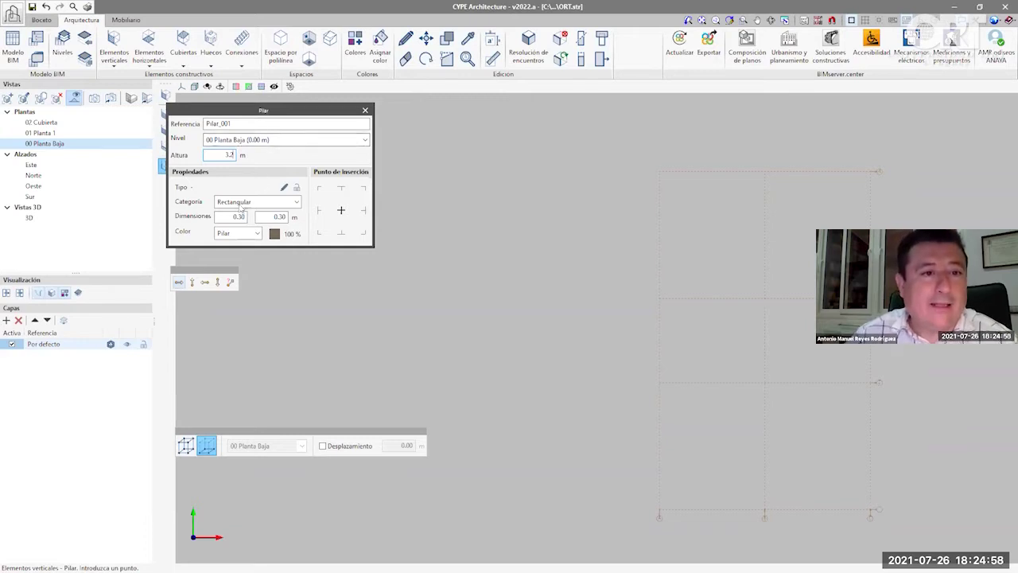
double_click(288, 220)
type("0.20")
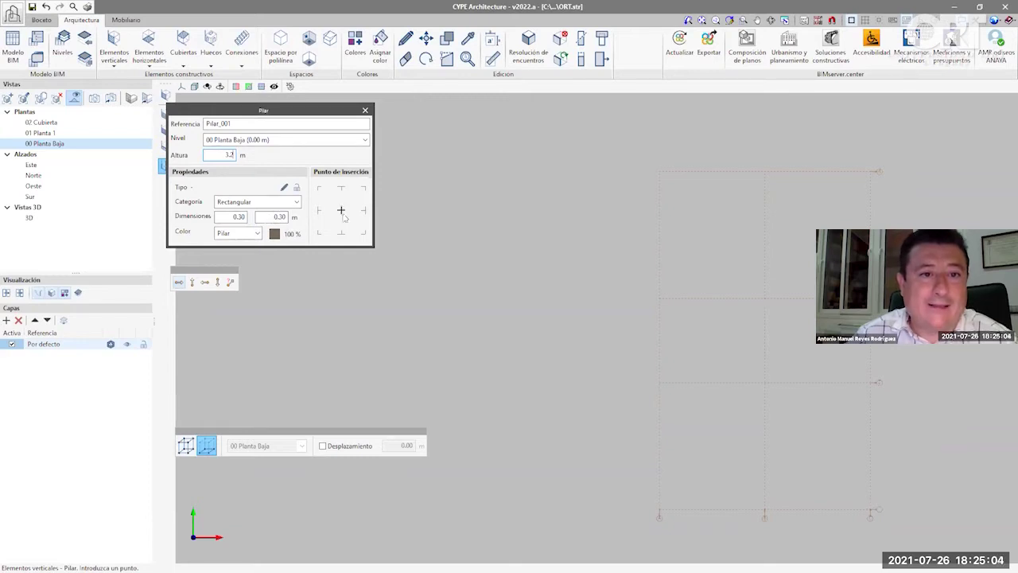
- Try the lower-middle and corner insertion points for the column and return to the centre point
left_click(342, 236)
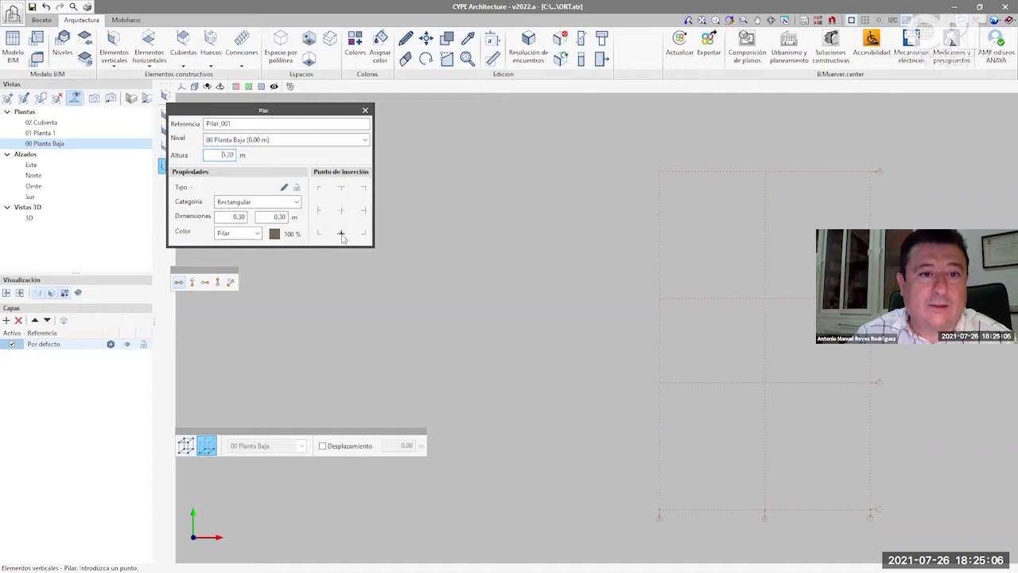
left_click(318, 232)
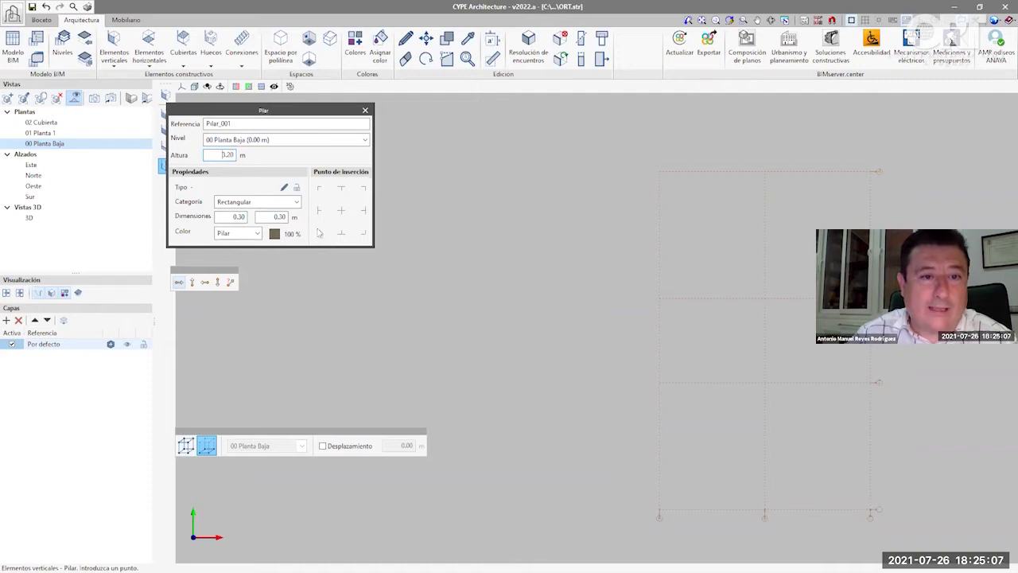
left_click(318, 188)
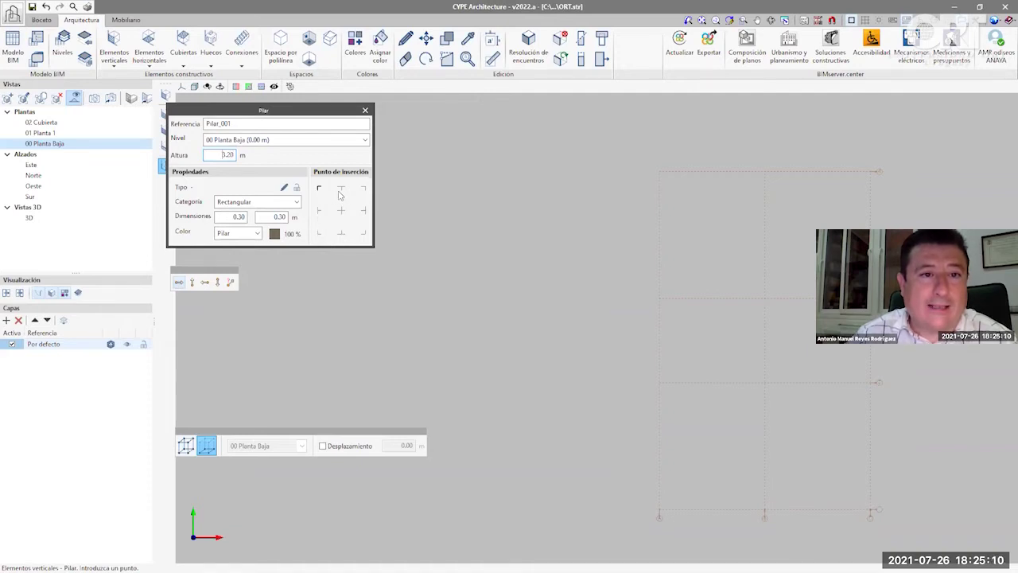
left_click(341, 210)
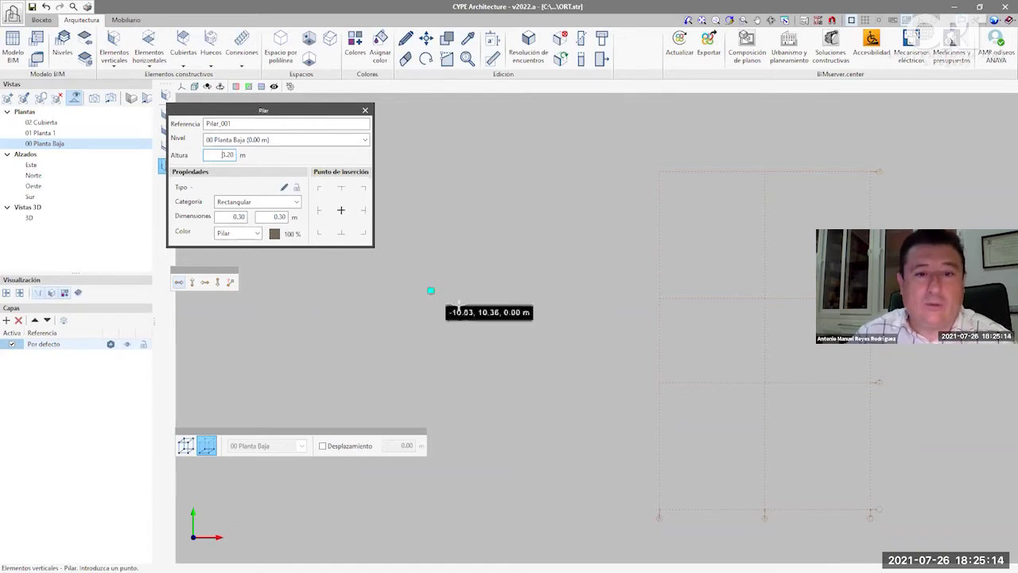
- Place the first column at the grid's lower-left intersection
left_click(659, 510)
middle_click_drag(645, 420, 426, 325)
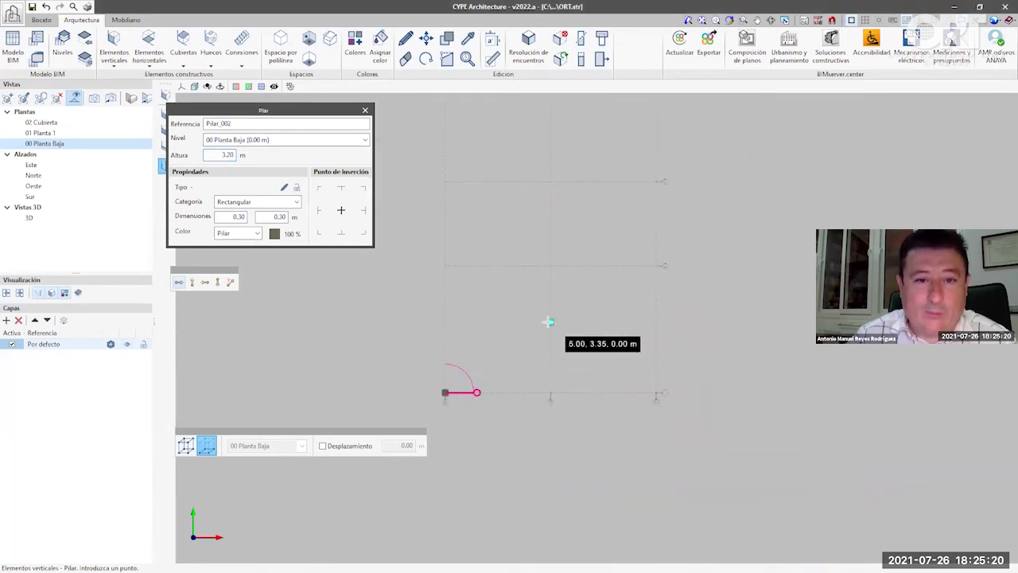
scroll(550, 392, "up", 5)
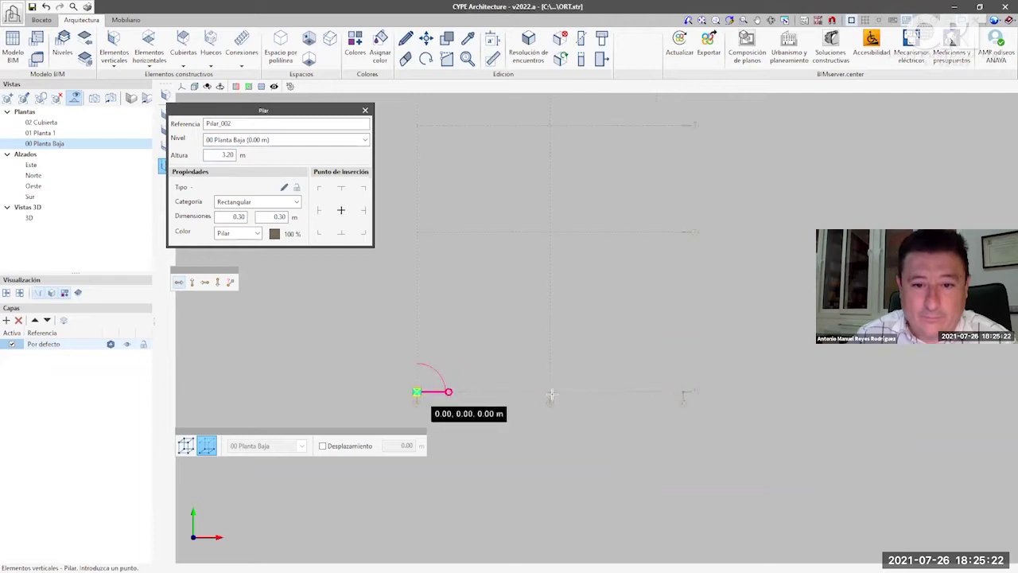
scroll(550, 392, "down", 3)
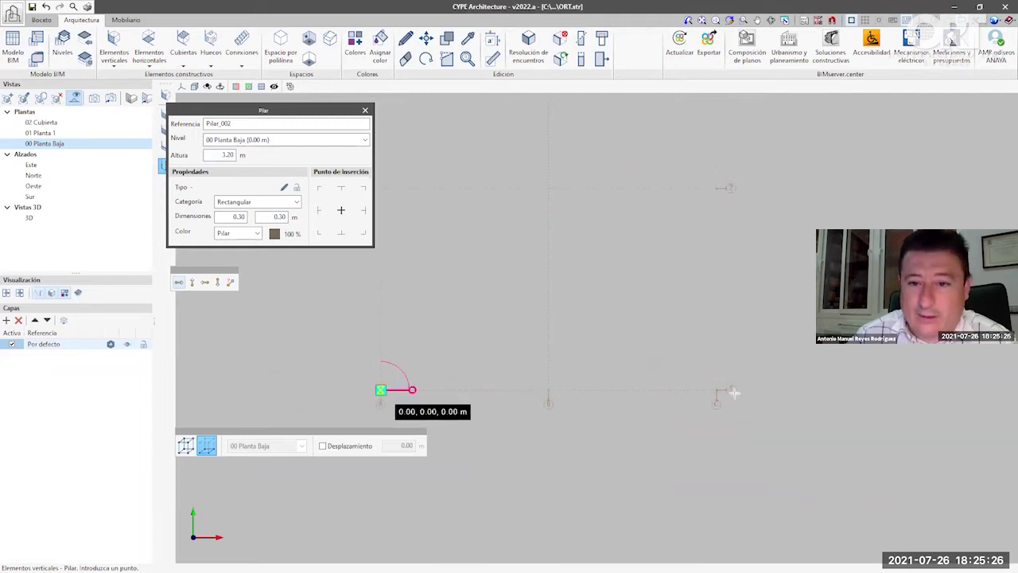
scroll(711, 387, "down", 1)
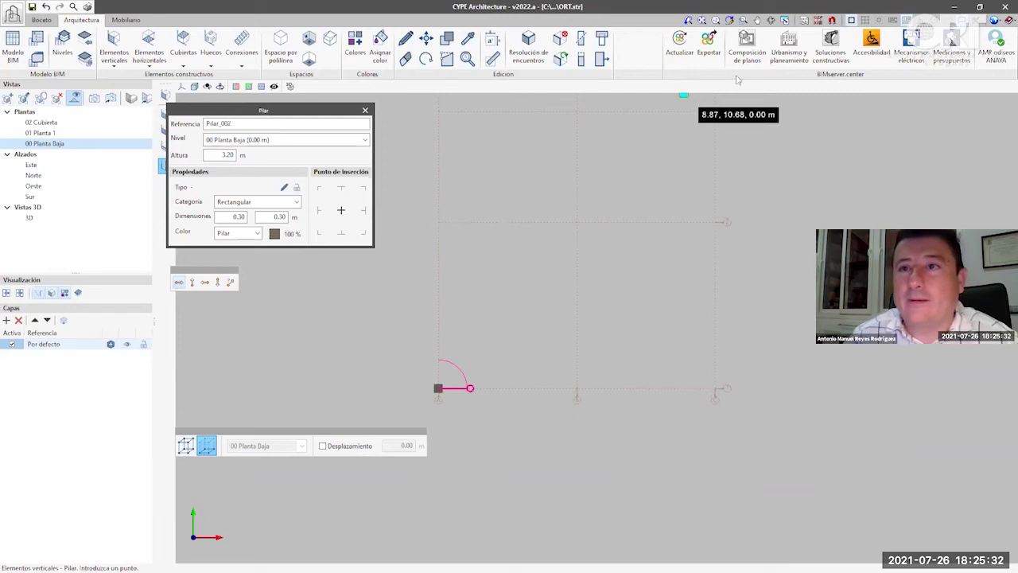
- Restrict the object snap captures to Extremo and Intersección by turning off Punto medio, Perpendicular and Más cercano
key("F3")
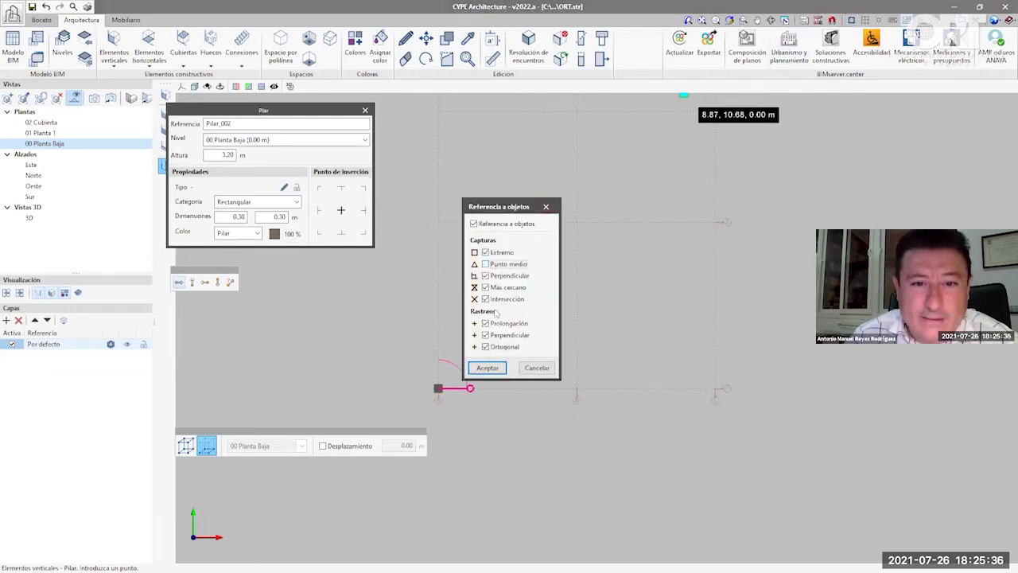
left_click(487, 287)
left_click(487, 276)
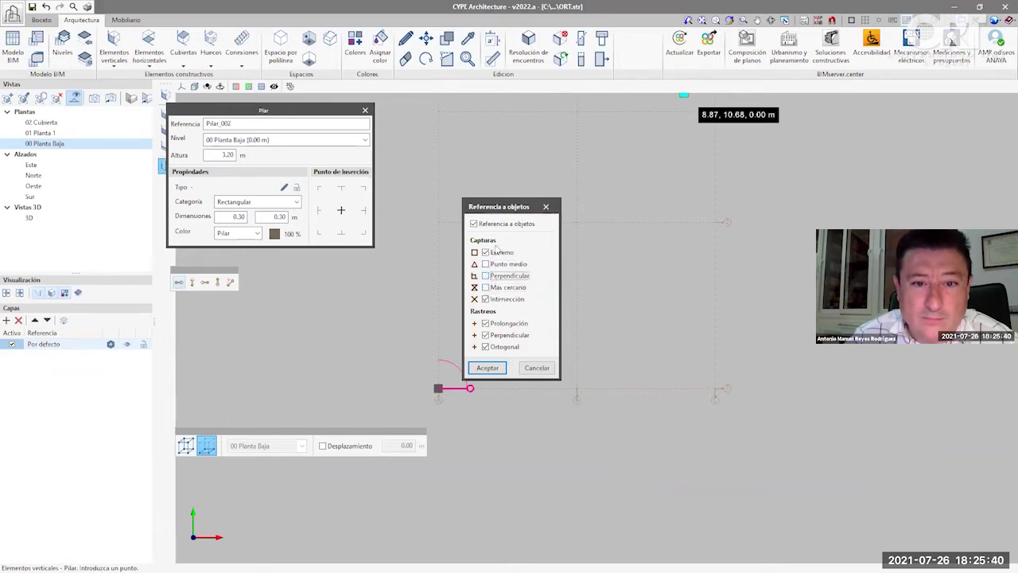
left_click(484, 367)
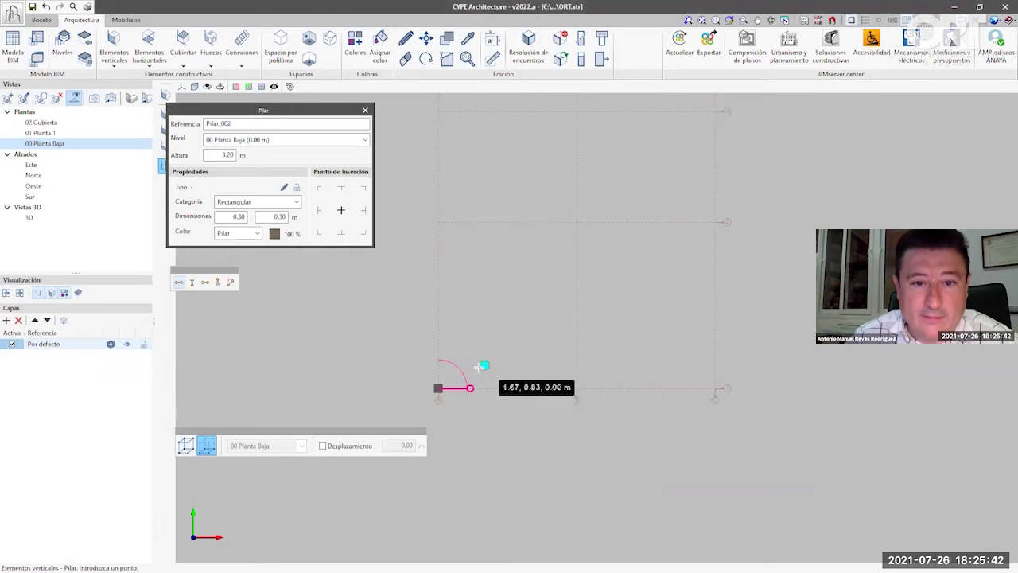
- Place the remaining three columns at the intersections along the leftmost vertical grid line
left_click(465, 193)
scroll(450, 291, "up", 2)
left_click(436, 111)
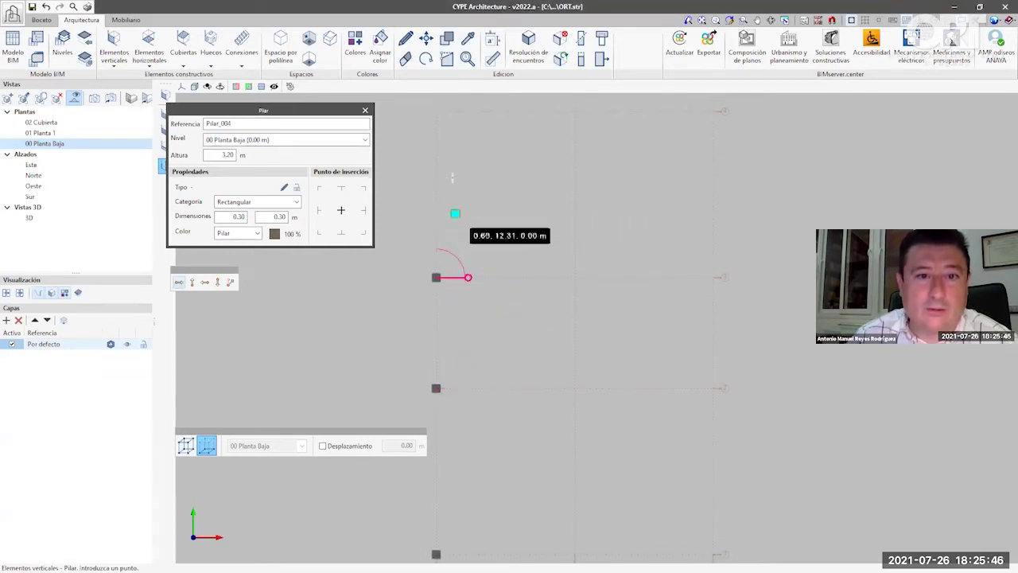
left_click(437, 109)
- Place four columns at the intersections along the middle vertical grid line, from the lowest to the uppermost
middle_click_drag(627, 405, 534, 205)
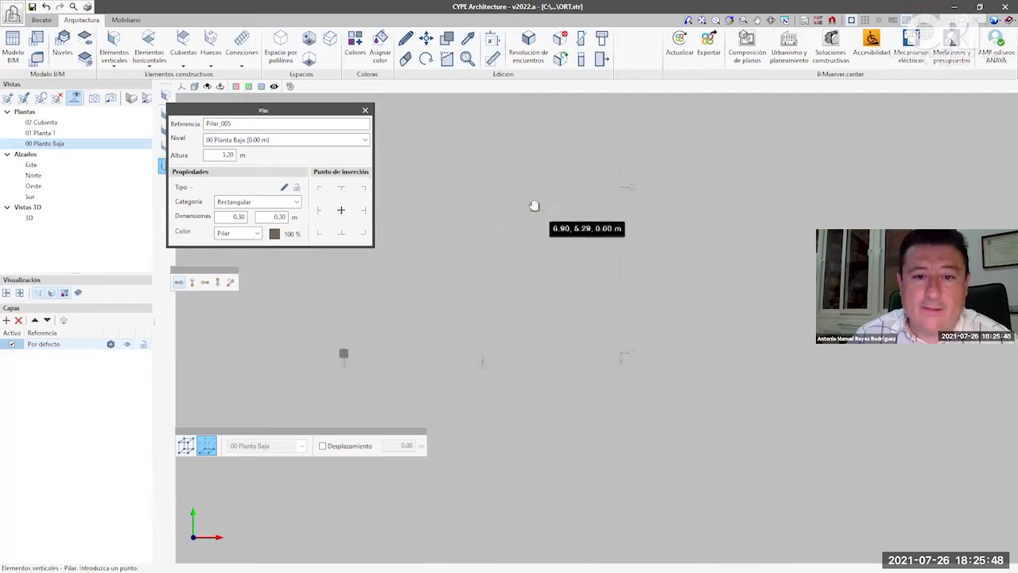
left_click(482, 352)
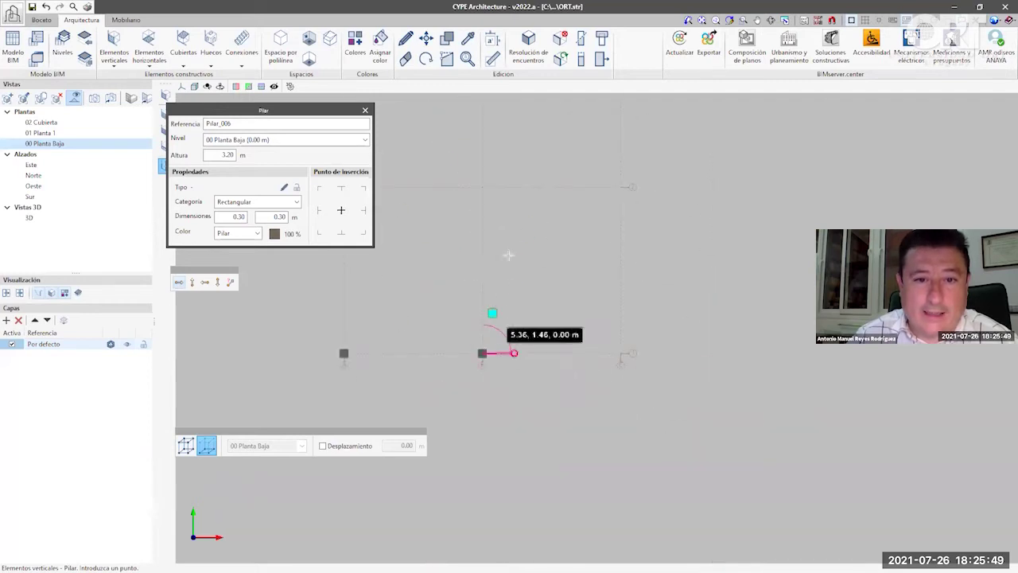
left_click(482, 187)
middle_click_drag(482, 187, 500, 366)
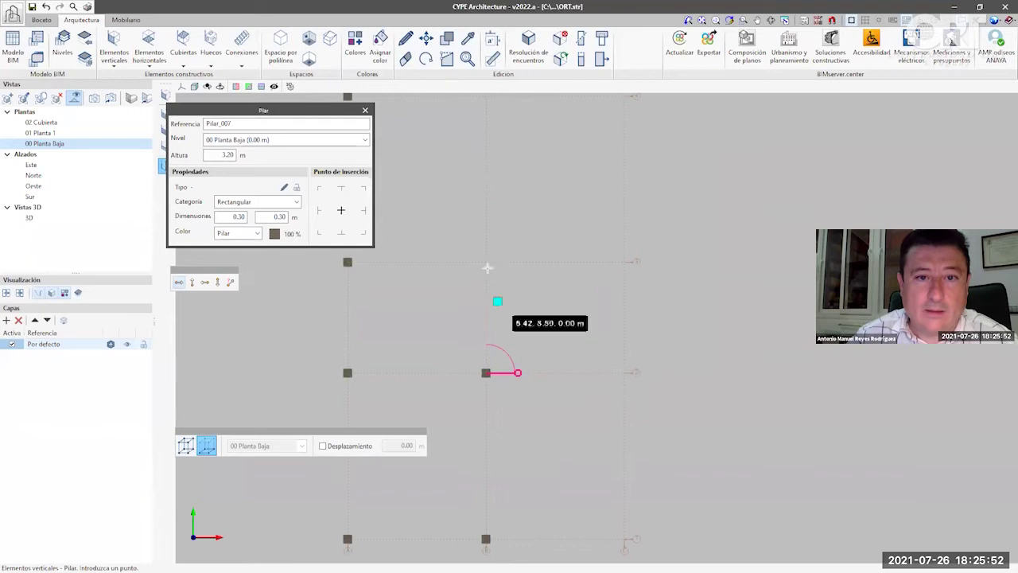
left_click(486, 262)
middle_click_drag(504, 200, 530, 323)
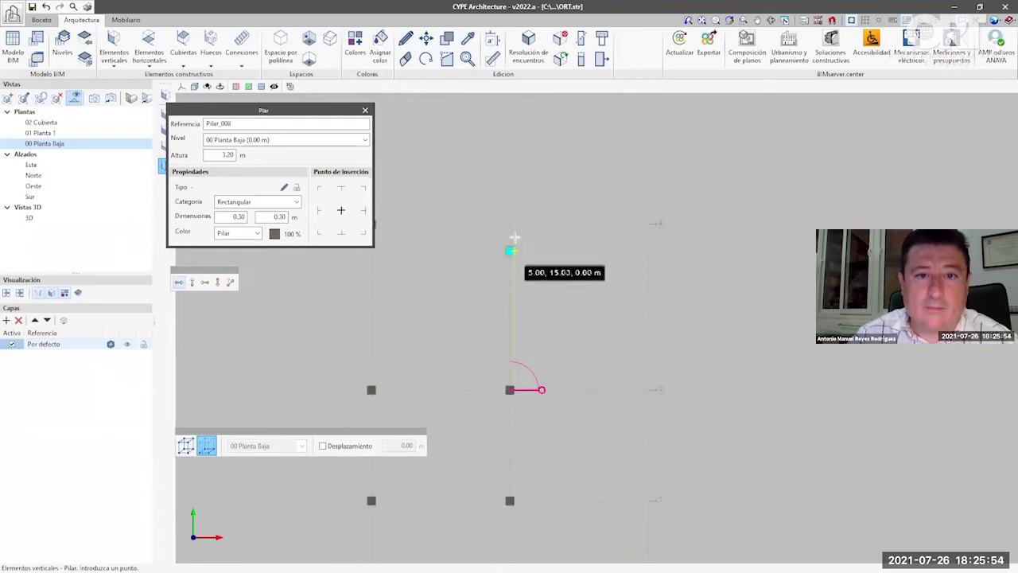
left_click(510, 222)
- Place four columns at the intersections along the rightmost vertical grid line and finish the column command
middle_click_drag(552, 373, 540, 246)
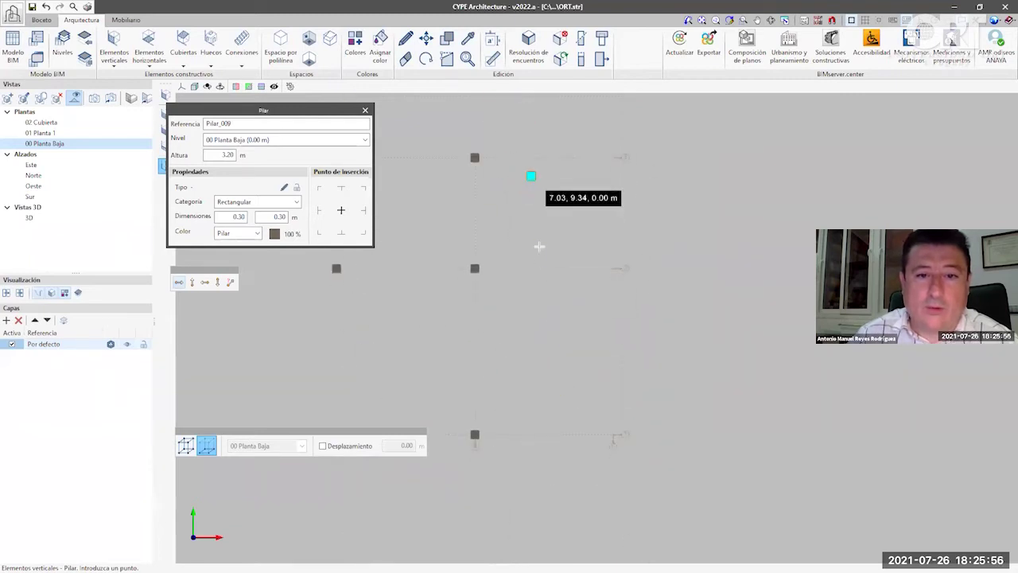
left_click(612, 434)
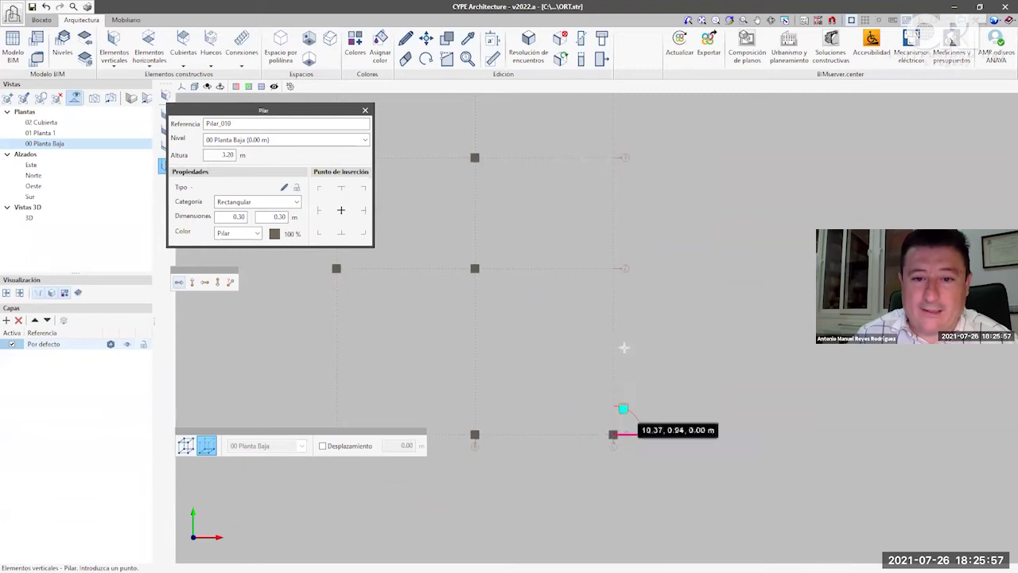
left_click(612, 268)
left_click(612, 157)
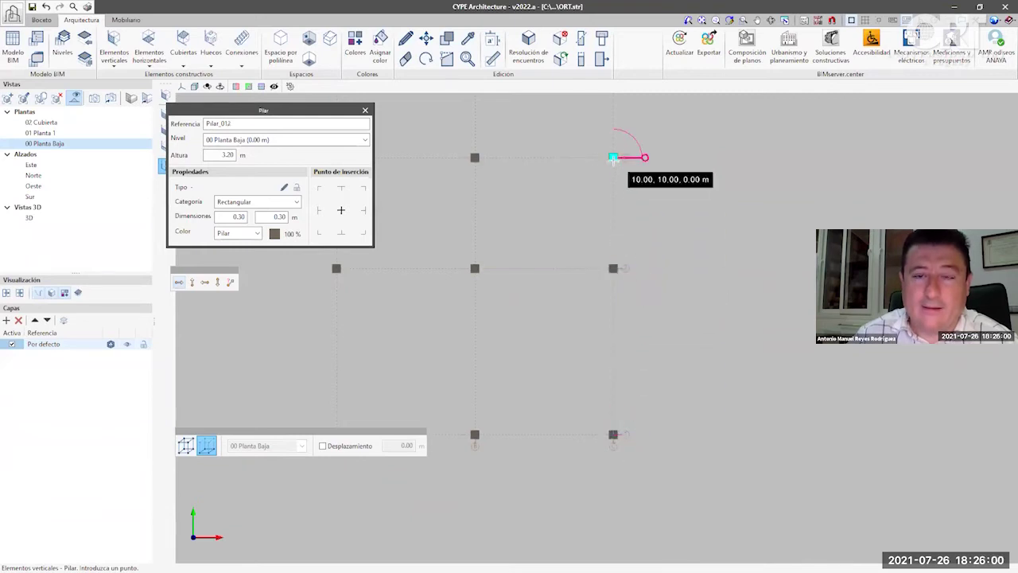
middle_click_drag(614, 152, 614, 361)
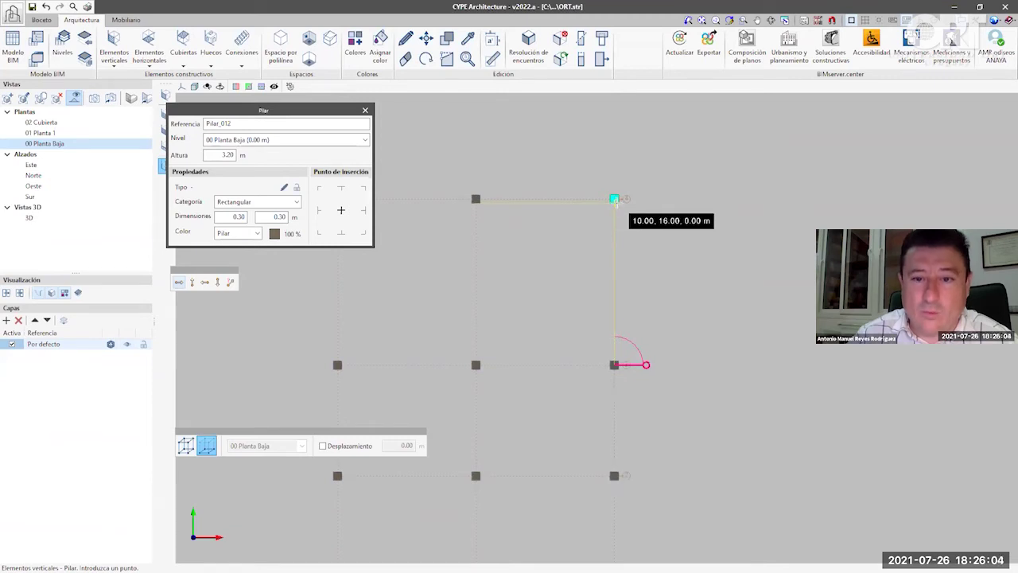
scroll(614, 201, "up", 3)
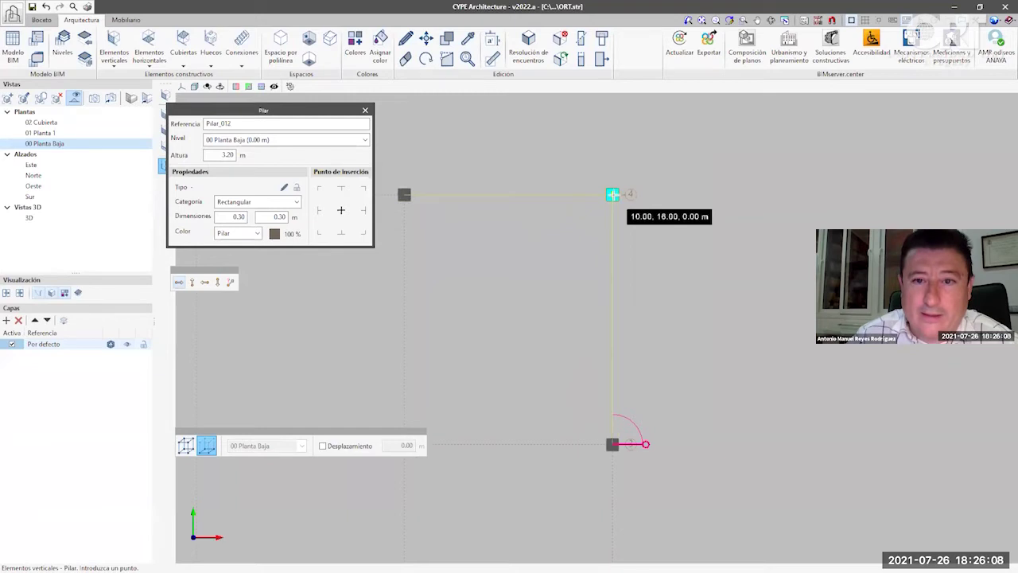
left_click(613, 194)
scroll(636, 366, "down", 3)
middle_click_drag(518, 323, 648, 186)
scroll(629, 360, "down", 1)
scroll(629, 360, "down", 1)
middle_click_drag(629, 361, 625, 330)
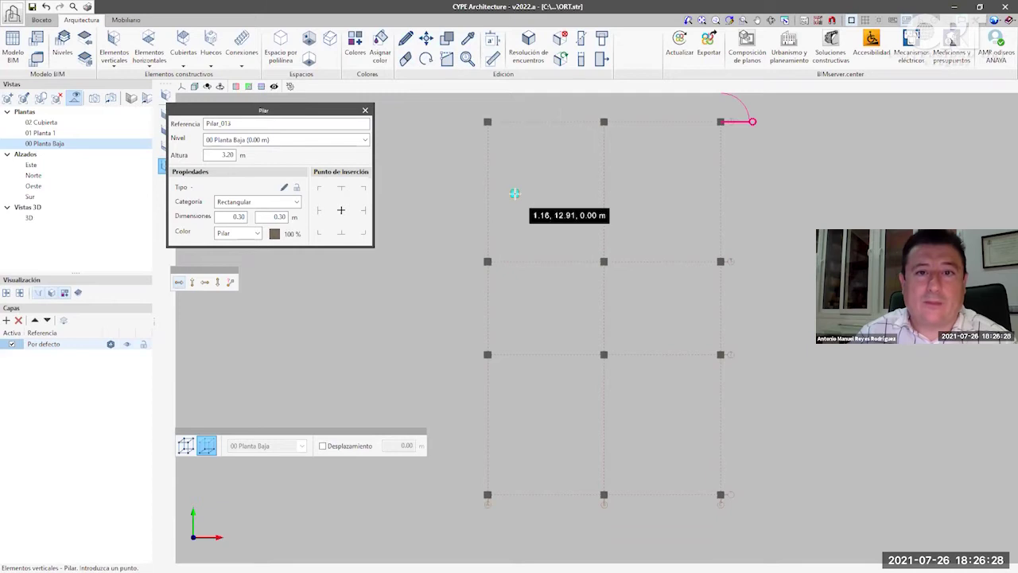
key("Escape")
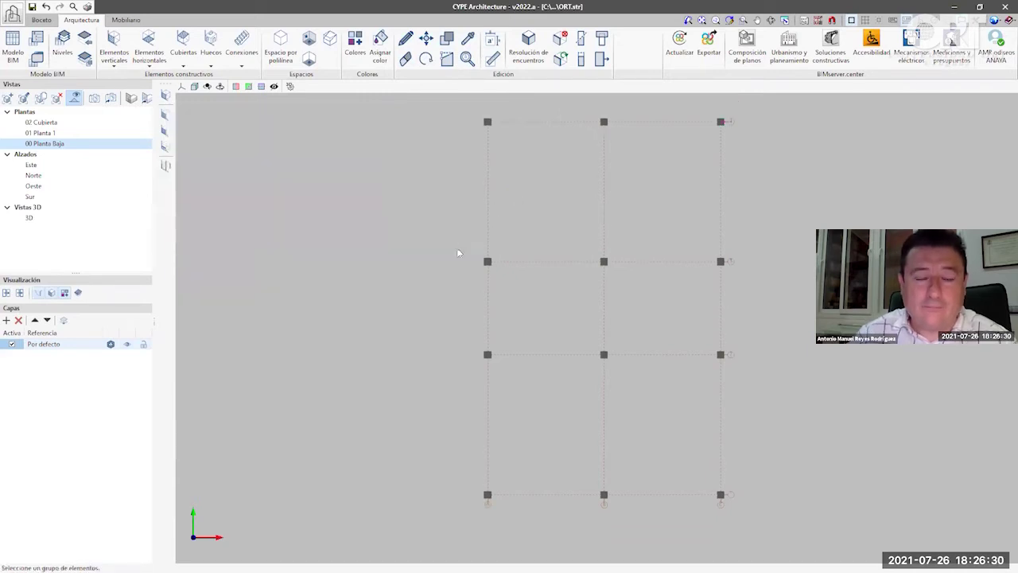
- Examine the columns in the 3D view with perspective on, and return to the 00 Planta Baja plan with perspective off
scroll(446, 262, "down", 1)
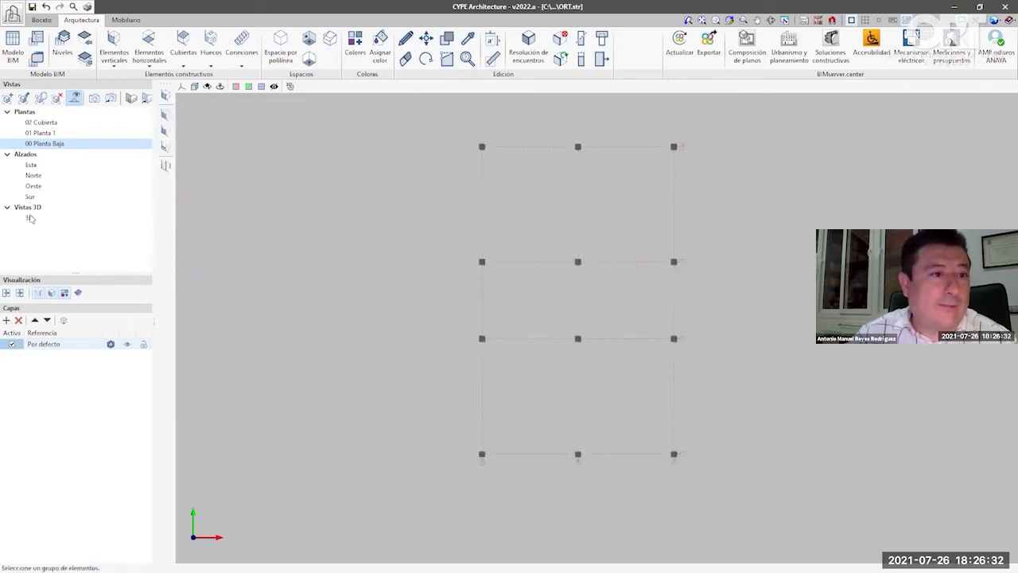
left_click(29, 217)
middle_click_drag(557, 404, 532, 313)
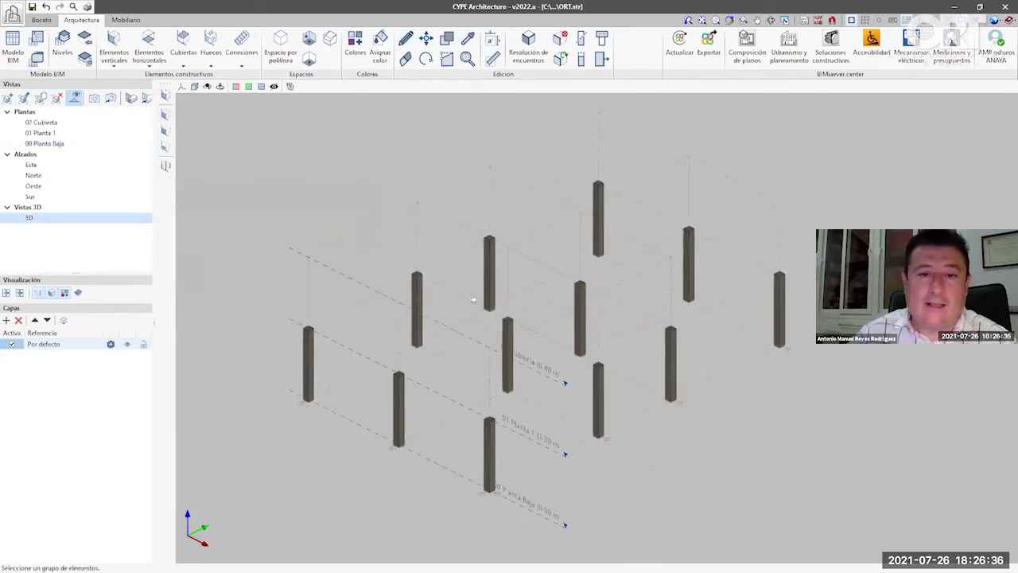
left_click(194, 86)
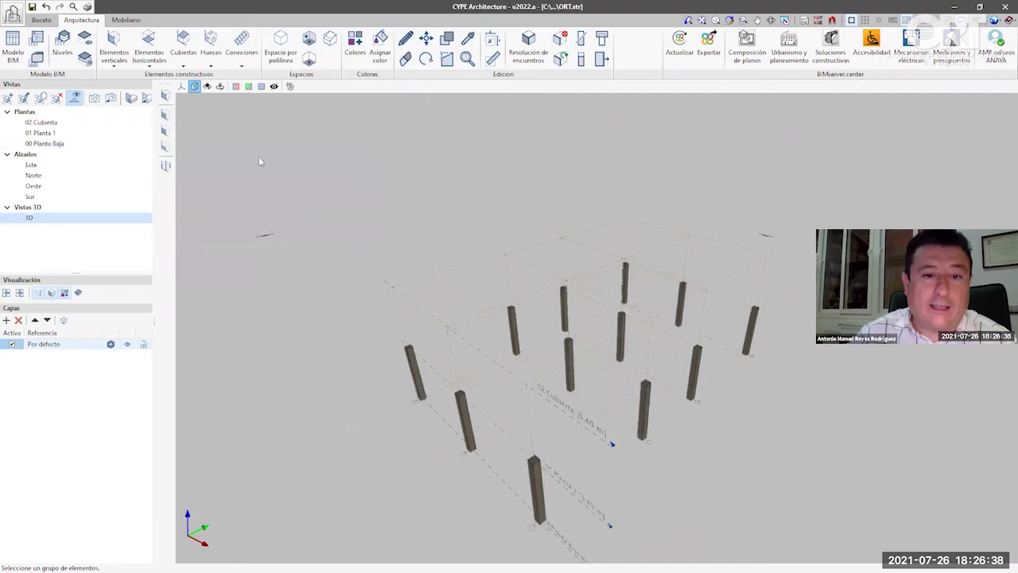
middle_click_drag(491, 340, 653, 304)
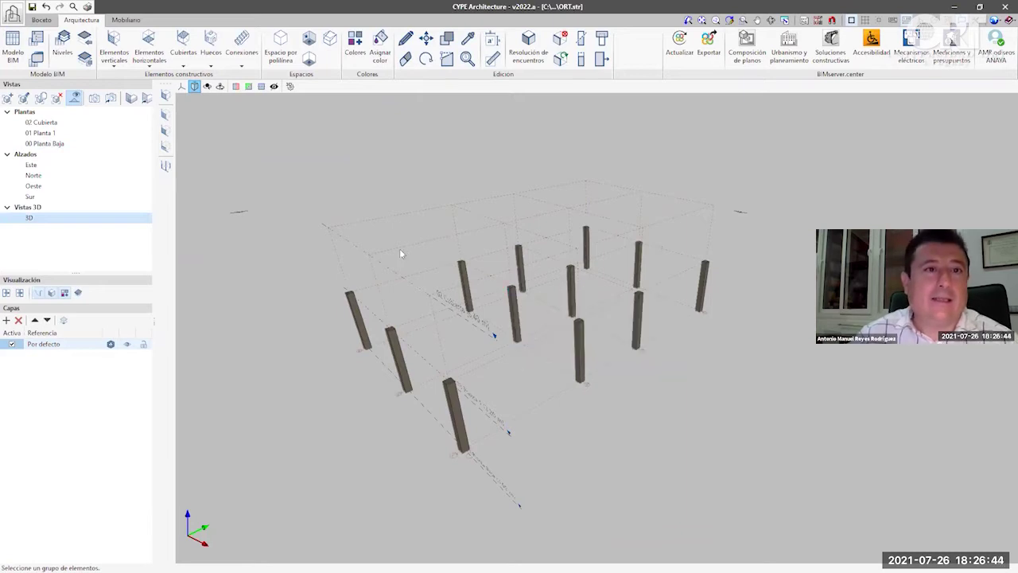
left_click(55, 144)
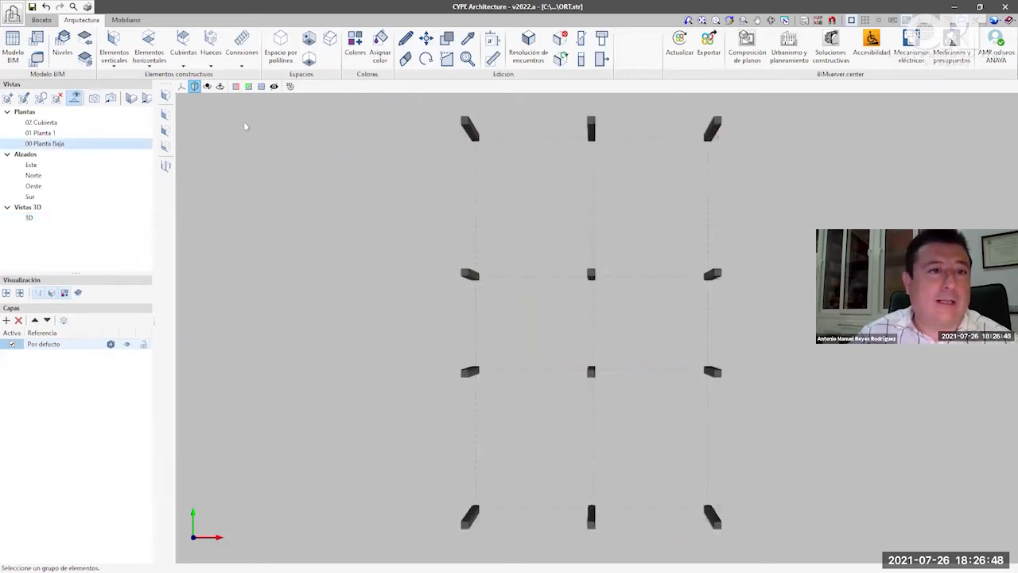
left_click(194, 87)
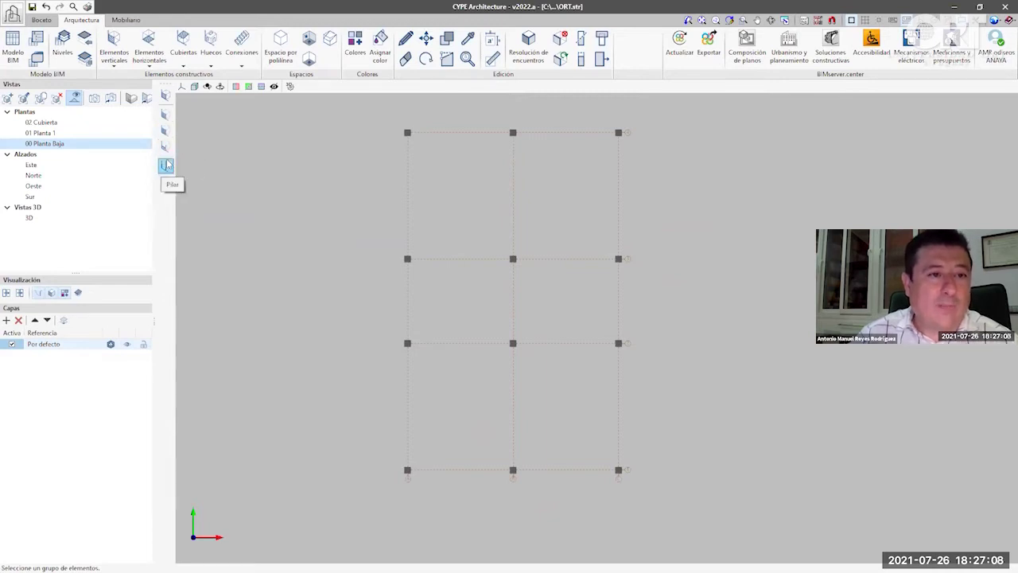
- Start a wall (Muro) by polyline on 00 Planta Baja, keeping the category Cerramiento exterior and the colour Muro
left_click(165, 96)
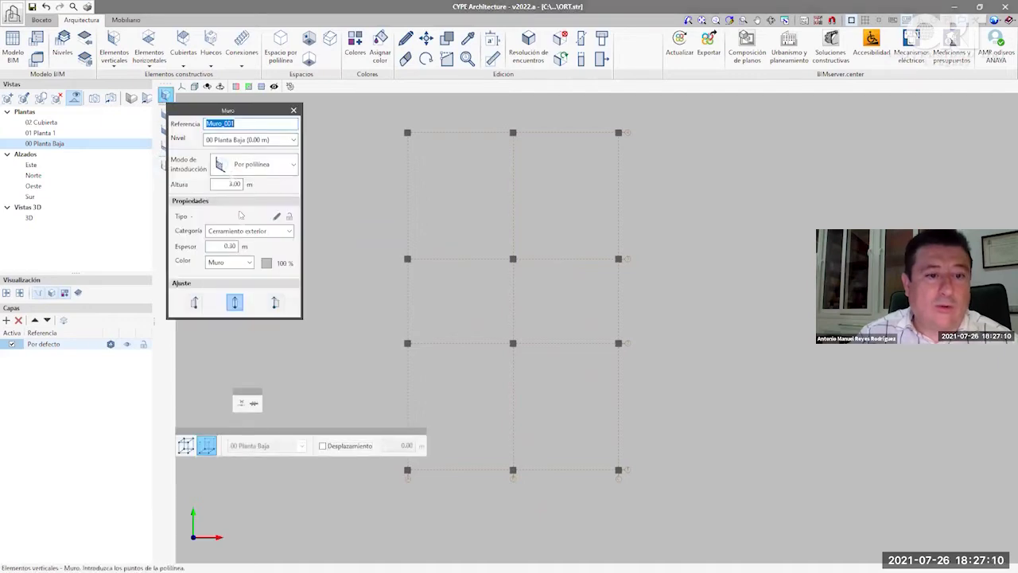
left_click_drag(244, 110, 282, 116)
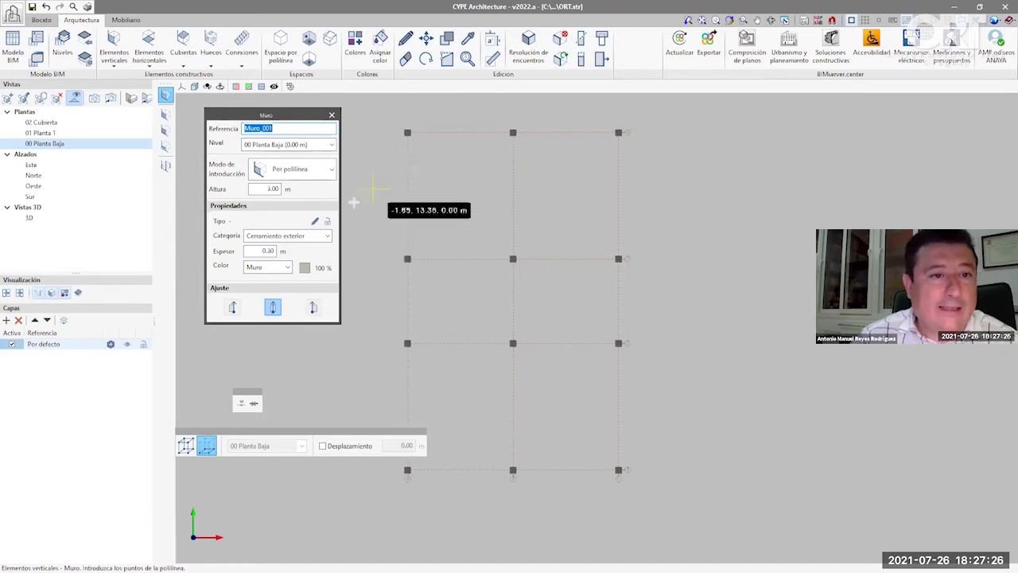
left_click(314, 236)
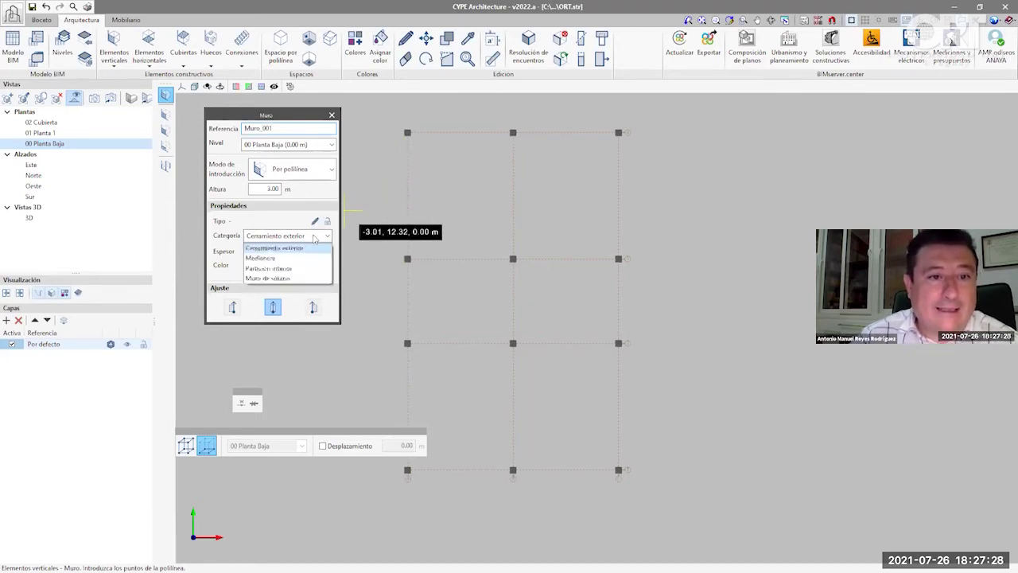
left_click(315, 236)
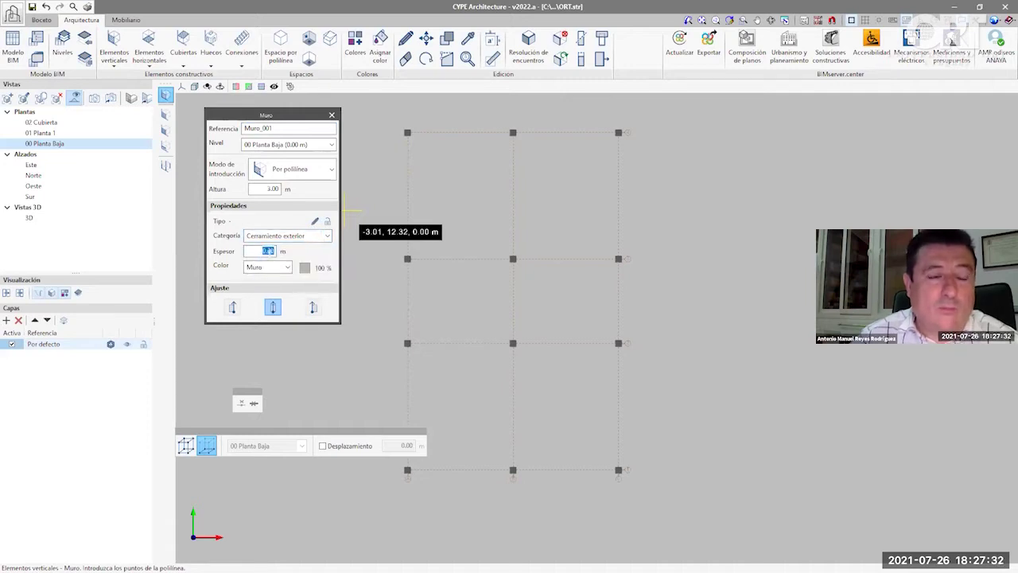
left_click(276, 267)
left_click(276, 267)
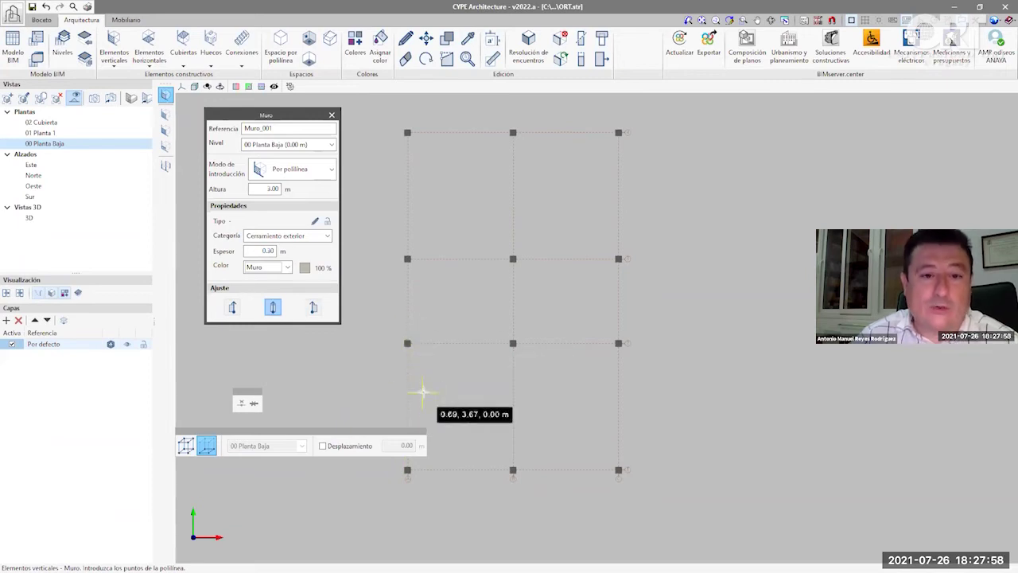
- Draw the first wall segment, 16 m long, from the lower-left corner column up to the upper-left corner column
middle_click_drag(420, 391, 464, 376)
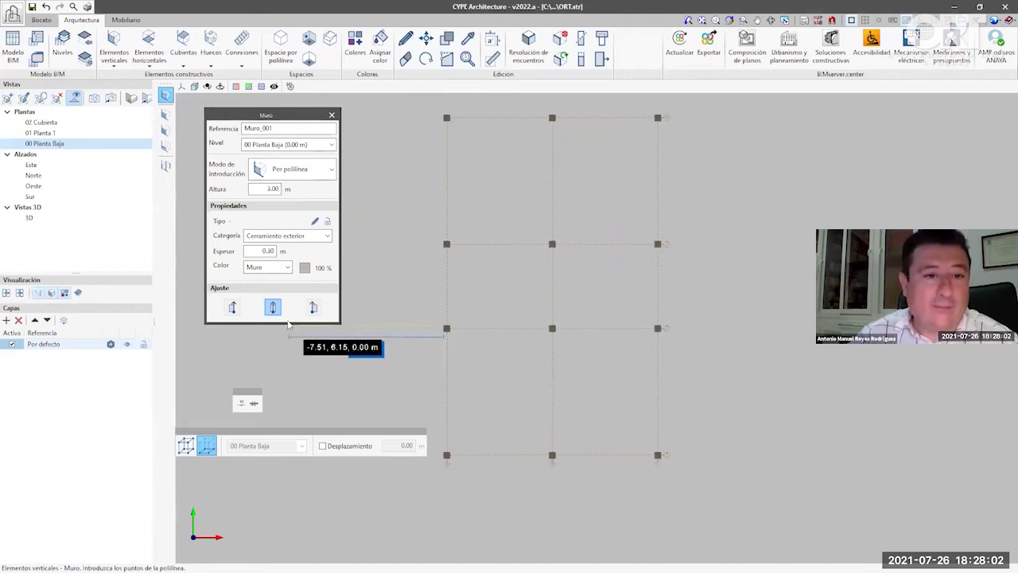
scroll(448, 451, "up", 5)
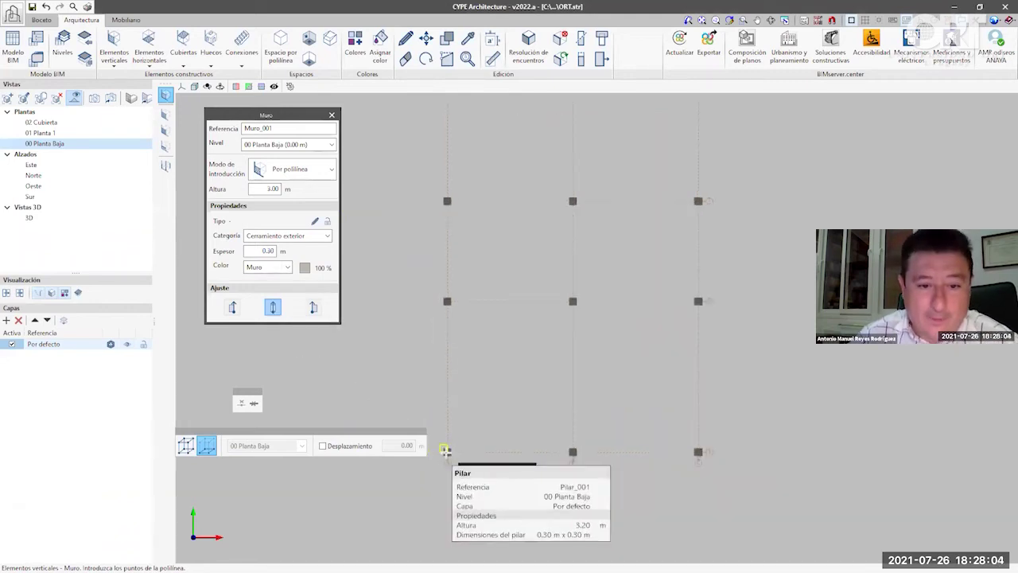
left_click(447, 447)
scroll(466, 302, "down", 3)
scroll(472, 227, "up", 5)
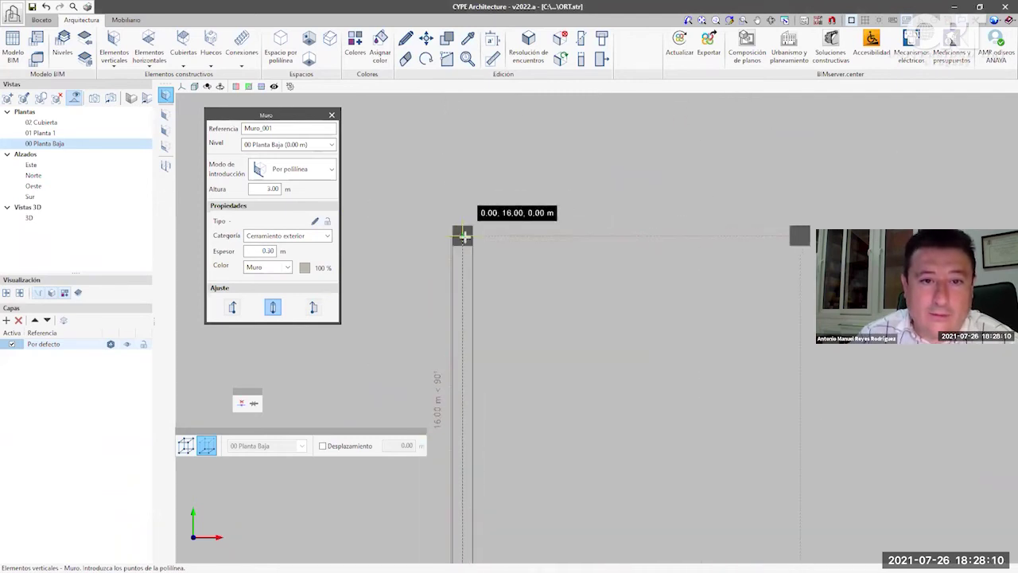
left_click(468, 232)
- Continue the wall 10 m across to the upper-right corner column and 10 m down to the column on grid line 2
scroll(617, 263, "down", 2)
scroll(617, 264, "down", 1)
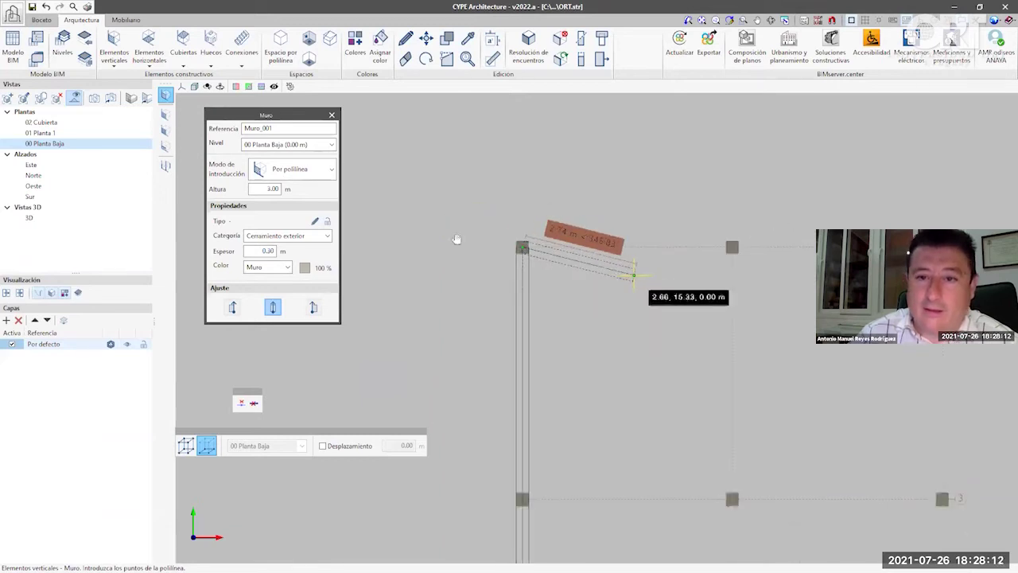
middle_click_drag(632, 278, 384, 234)
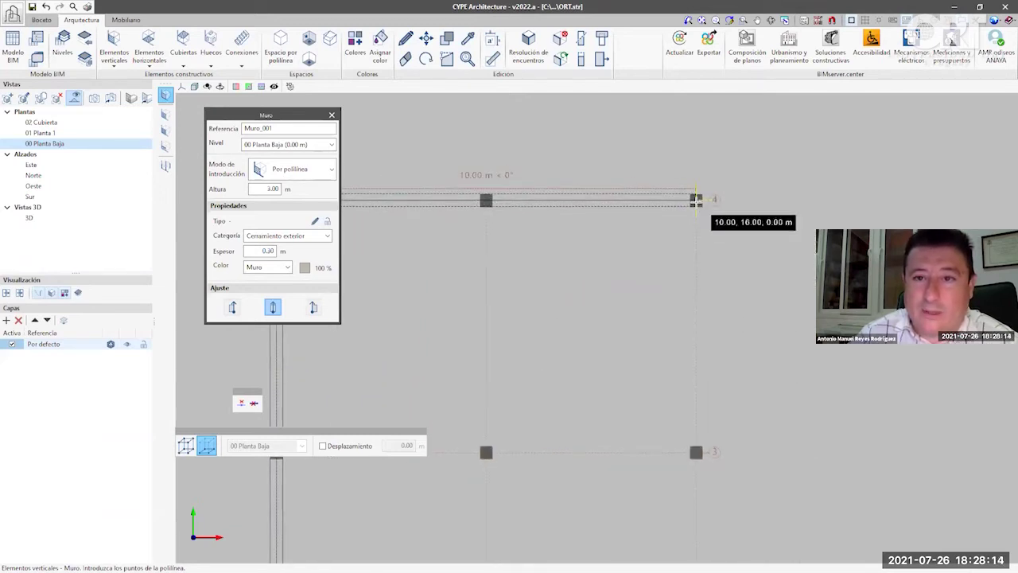
left_click(696, 200)
scroll(684, 350, "down", 2)
middle_click_drag(676, 398, 681, 182)
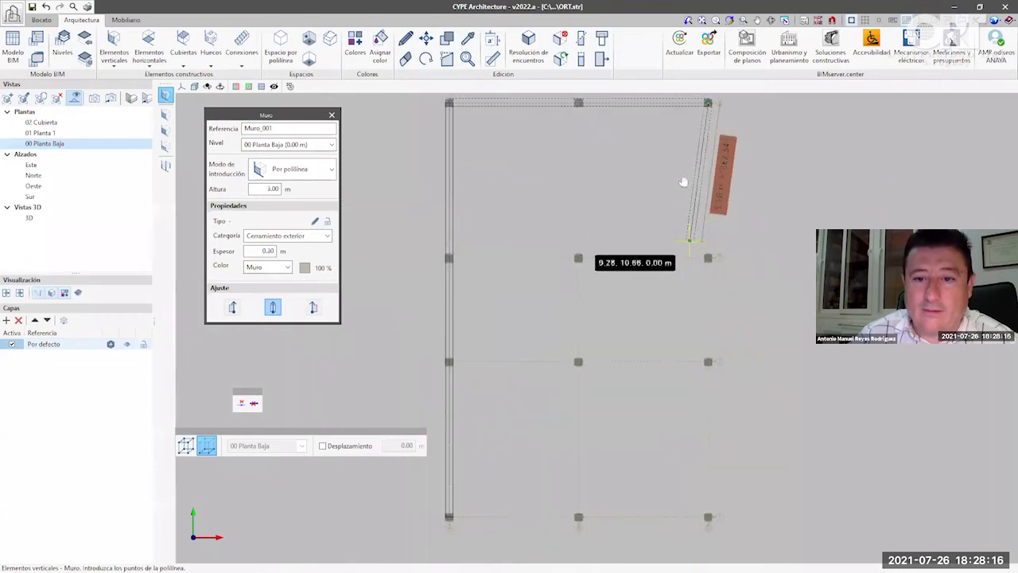
scroll(704, 300, "up", 3)
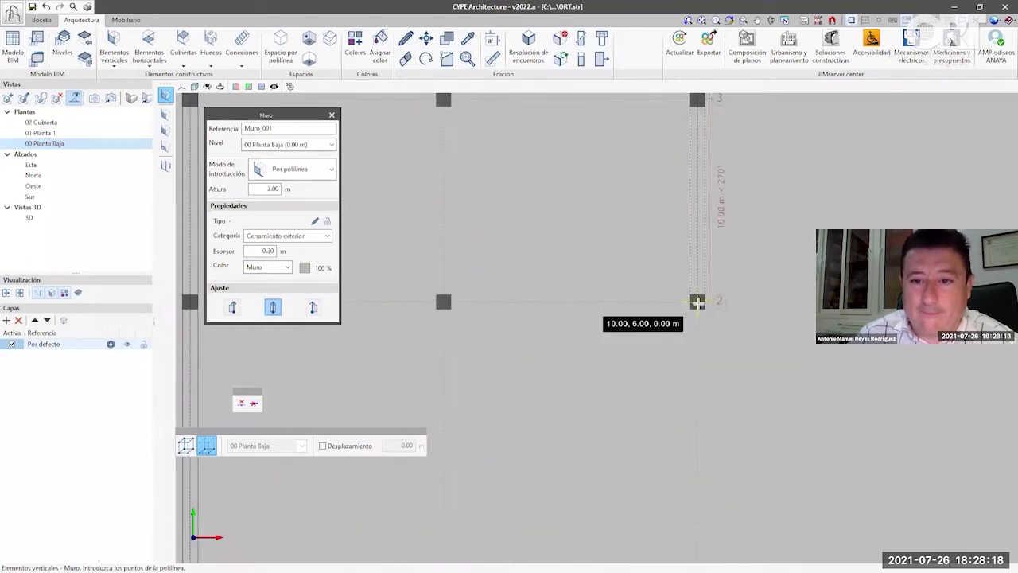
left_click(697, 301)
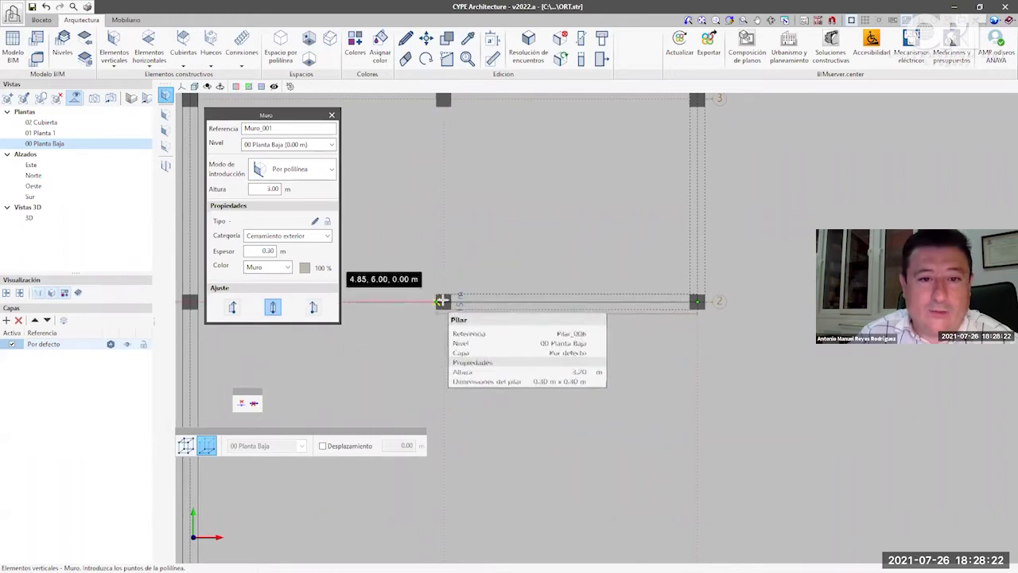
- Continue the wall along grid line 2 to the column at B-2, and 6 m down to the column at B-1
left_click(439, 303)
scroll(452, 396, "down", 1)
middle_click_drag(450, 408, 493, 234)
scroll(485, 374, "down", 1)
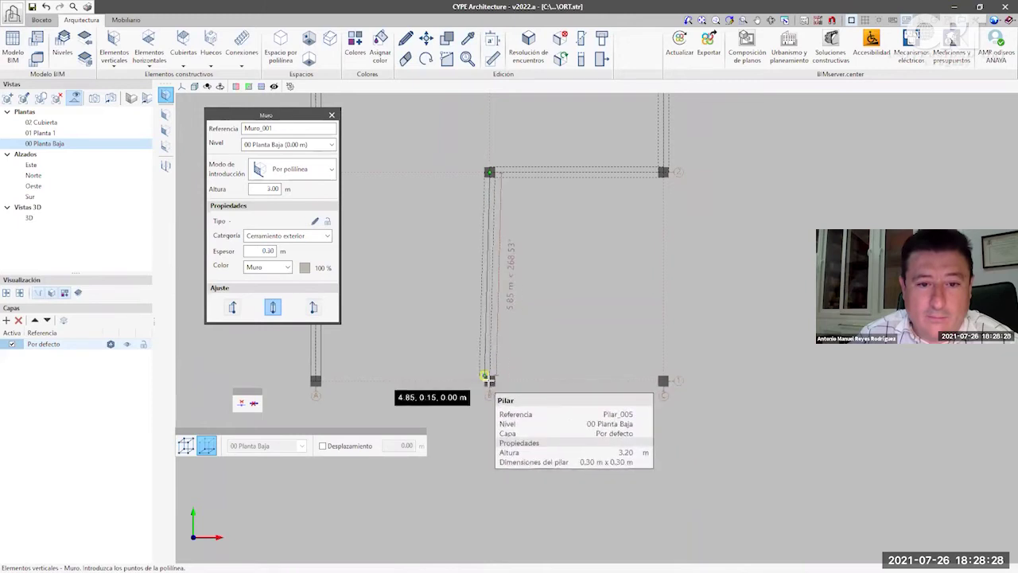
scroll(487, 380, "up", 3)
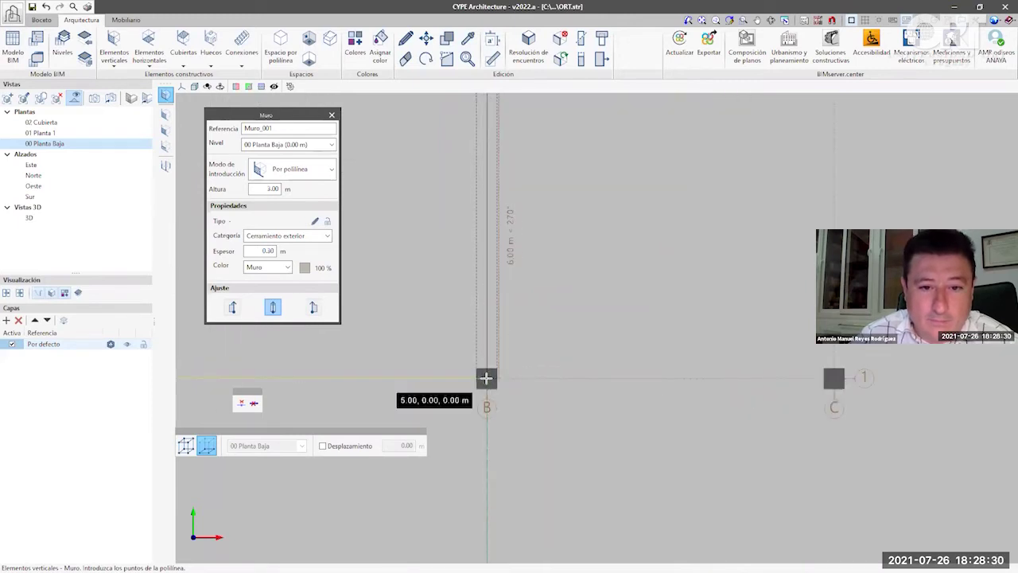
left_click(486, 379)
- Close the wall polyline along grid line 1 at its starting corner column A-1, and finish the wall
middle_click_drag(287, 379, 624, 405)
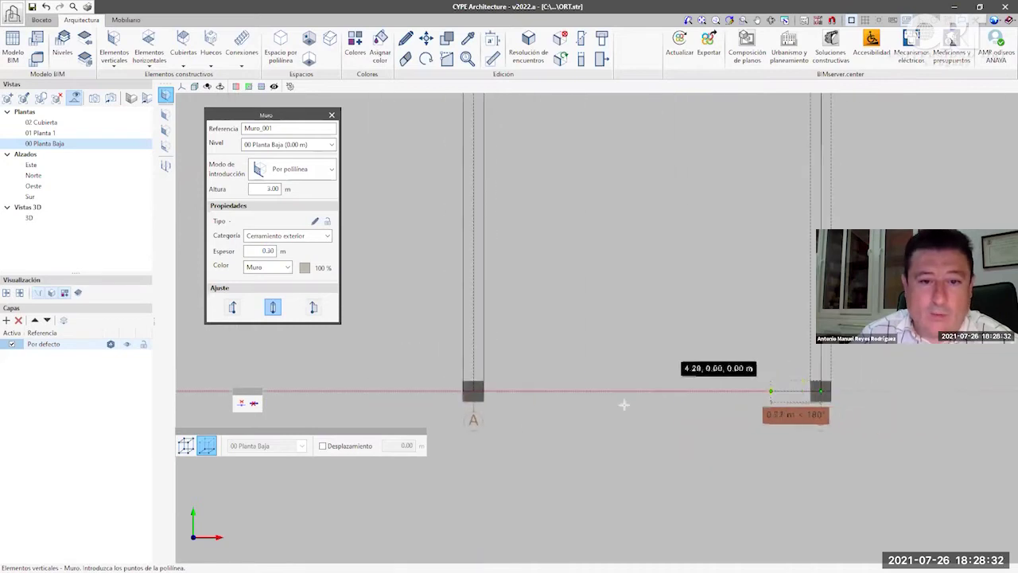
left_click(473, 391)
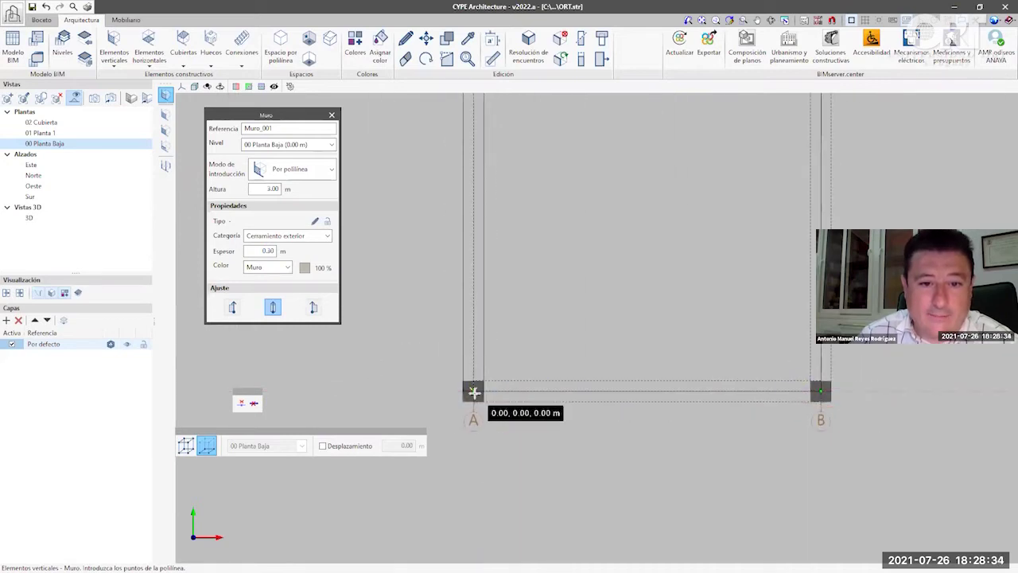
scroll(545, 341, "down", 4)
middle_click_drag(541, 308, 505, 409)
scroll(509, 402, "down", 1)
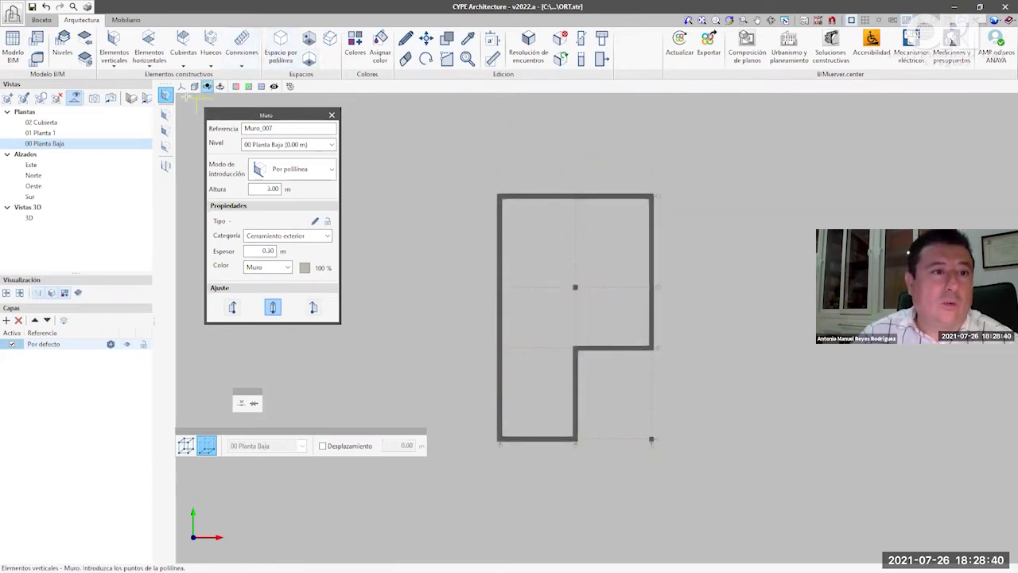
- Subtract the column at A-2 from the 16 m exterior wall (Restar) in the 3D view, and return to the 00 Planta Baja plan
left_click(31, 219)
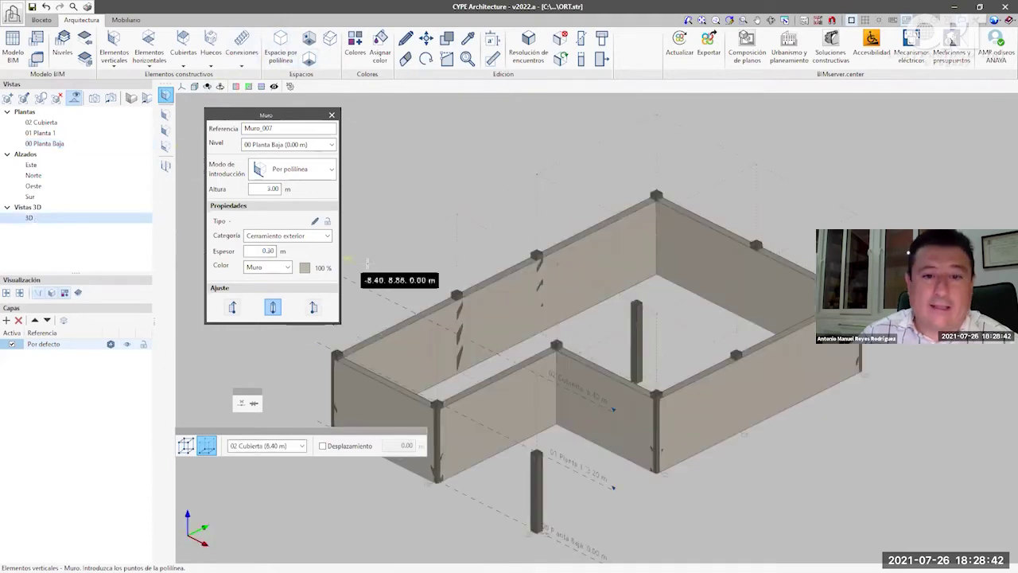
middle_click_drag(609, 317, 565, 282)
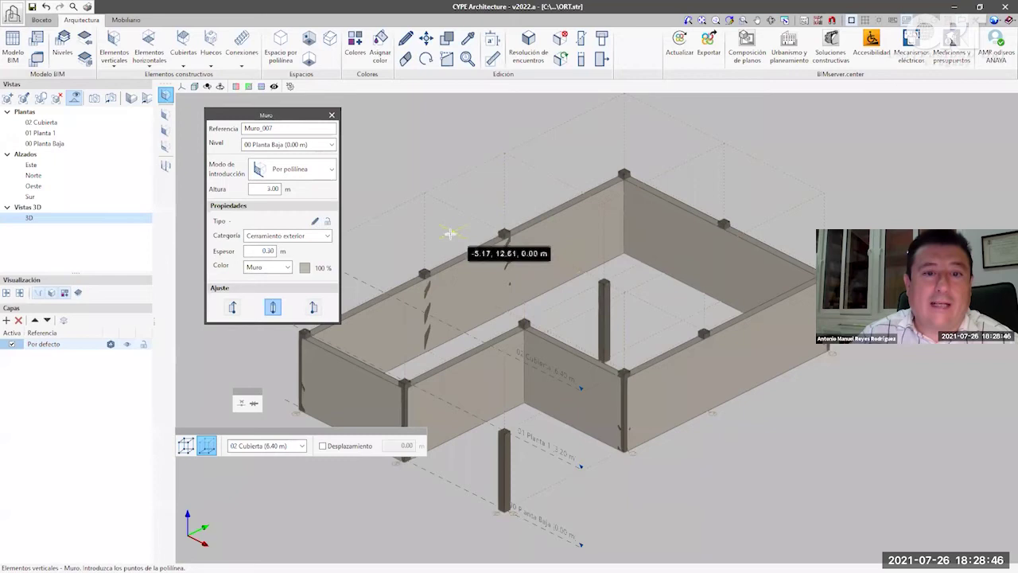
scroll(445, 274, "up", 4)
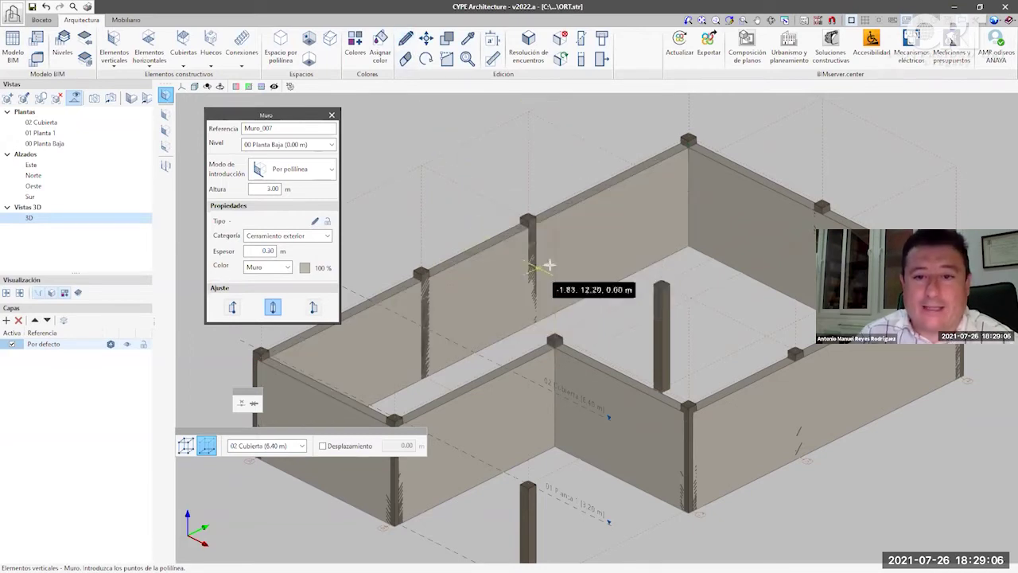
scroll(549, 264, "down", 3)
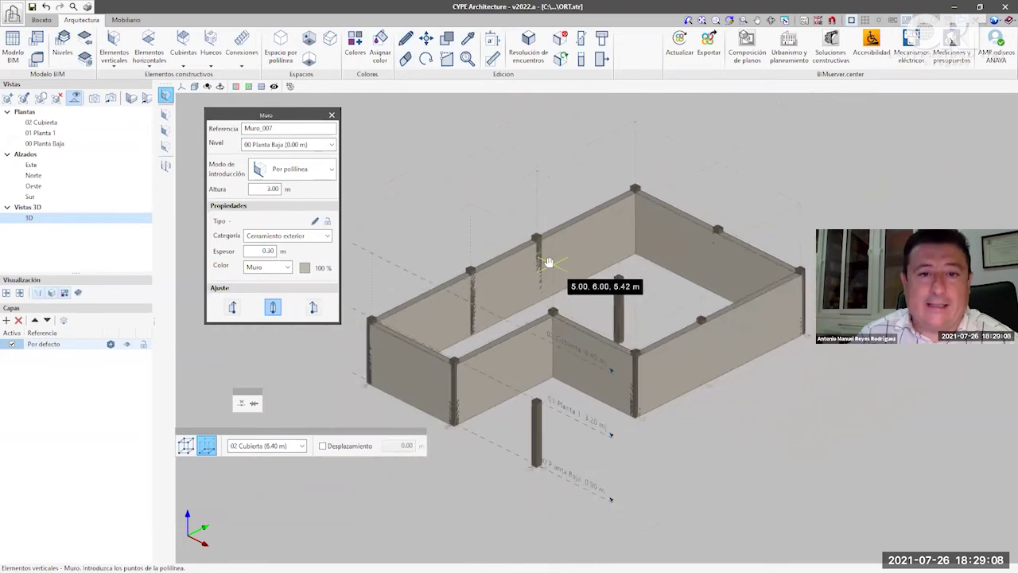
middle_click_drag(549, 263, 554, 268)
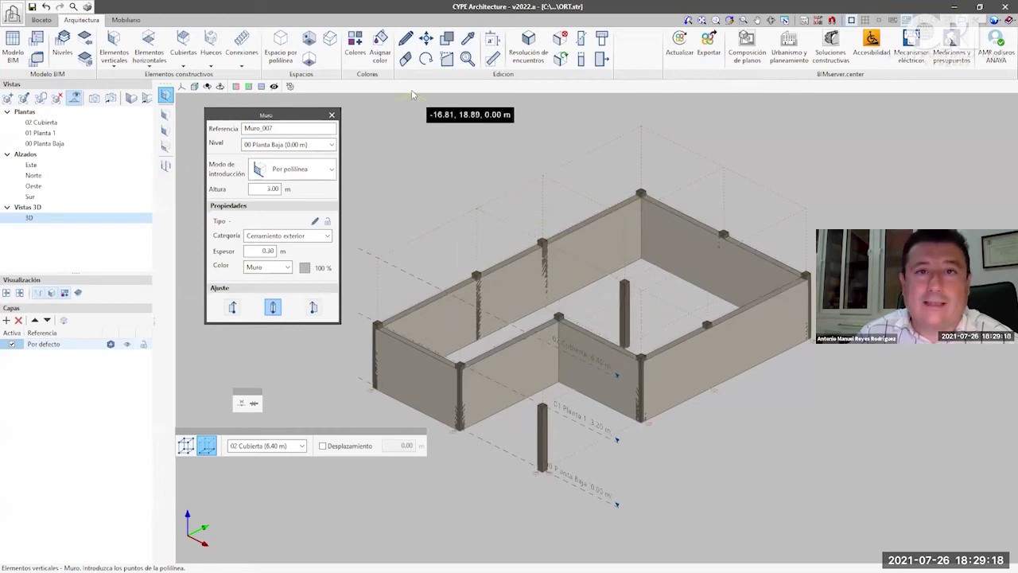
left_click(603, 41)
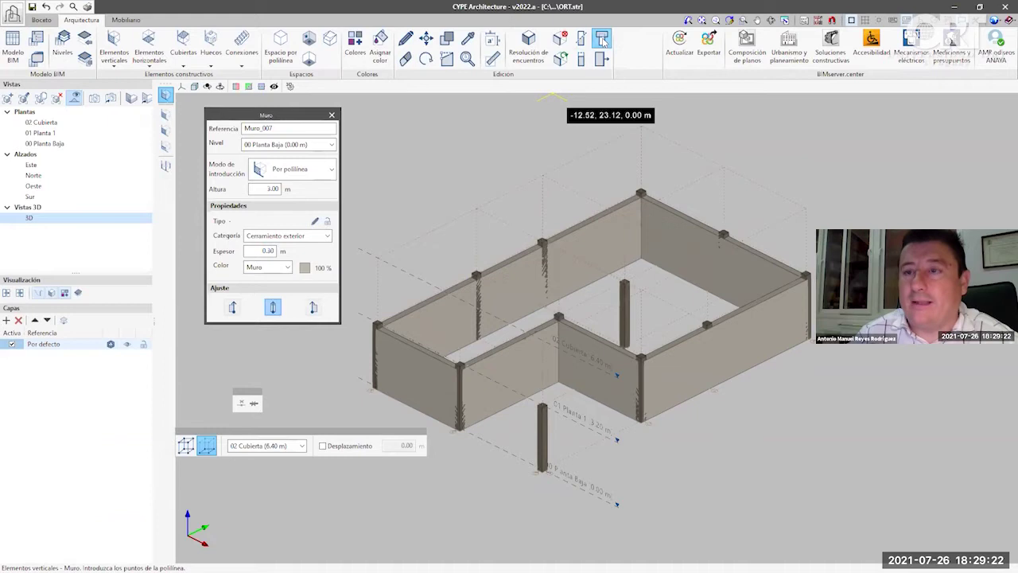
left_click(456, 291)
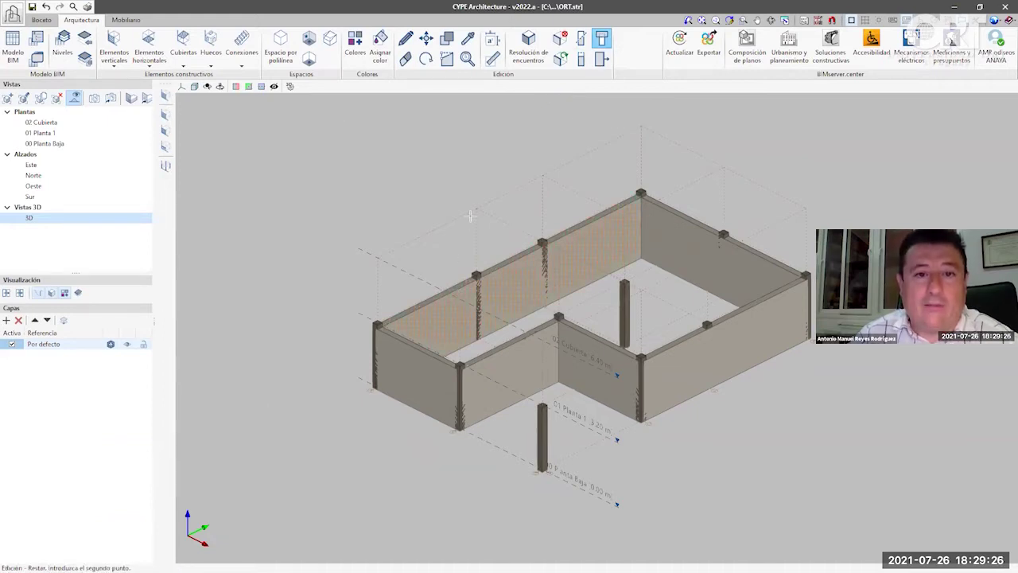
left_click(477, 274)
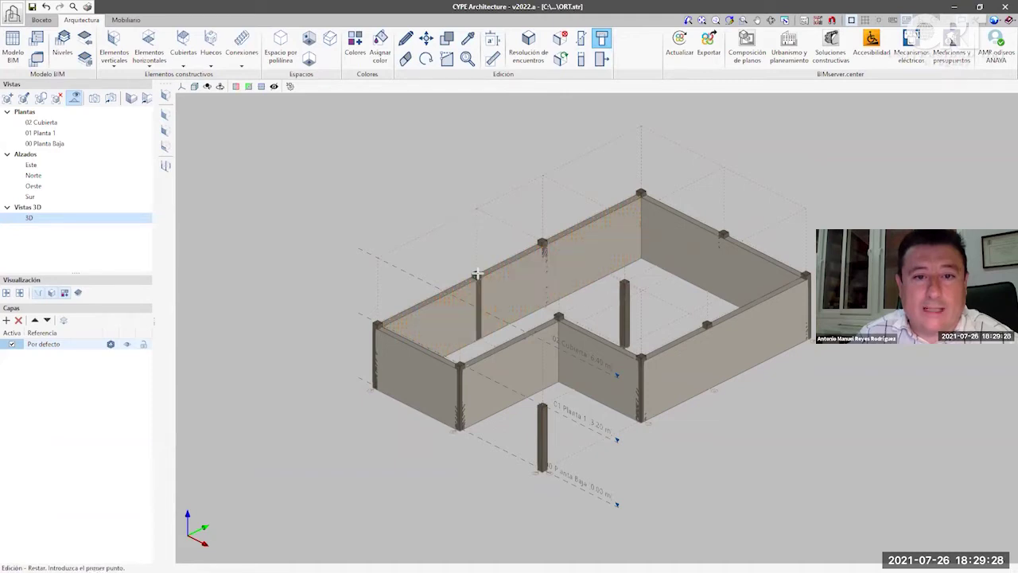
scroll(475, 231, "up", 5)
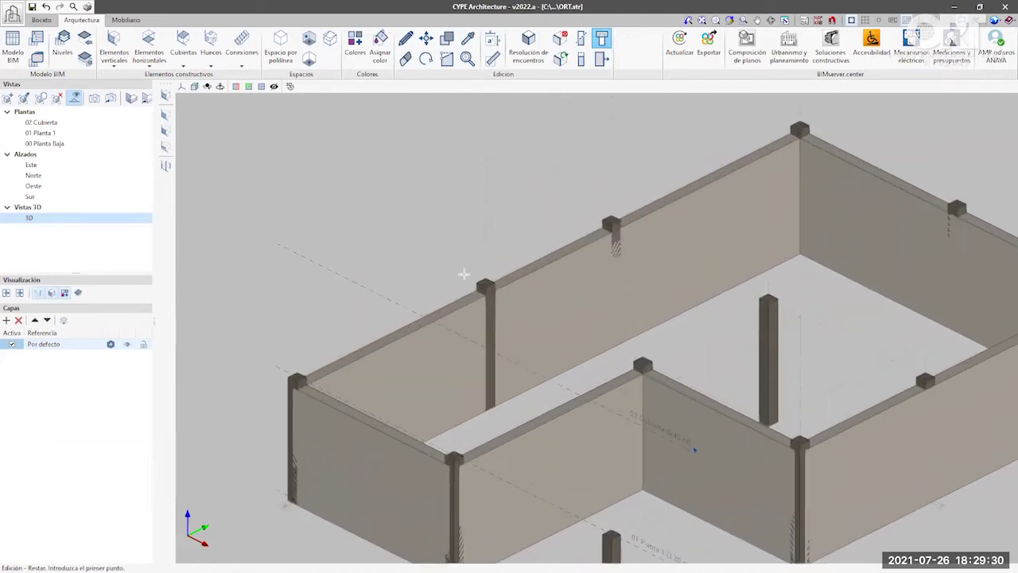
scroll(501, 322, "up", 1)
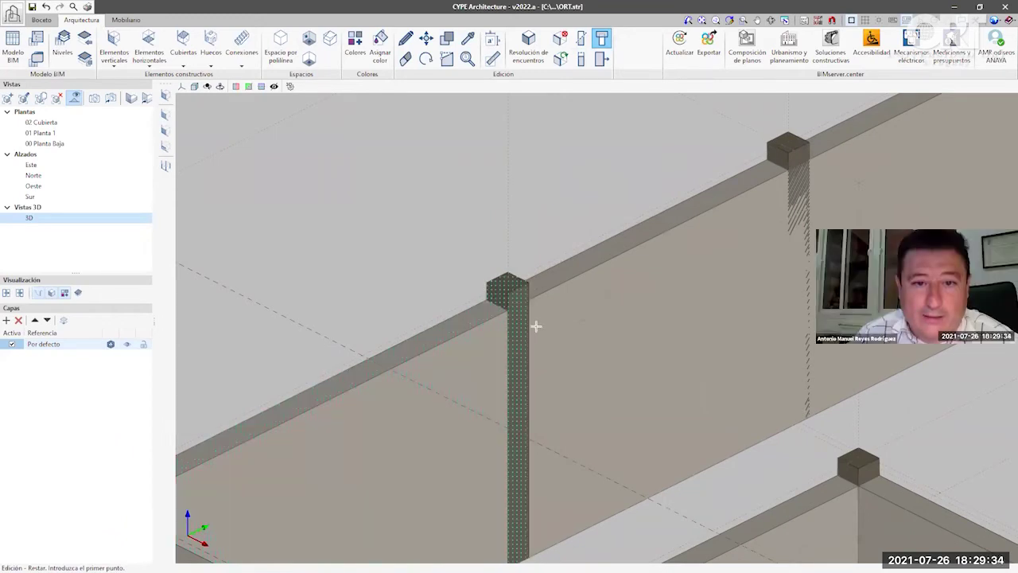
scroll(561, 324, "down", 6)
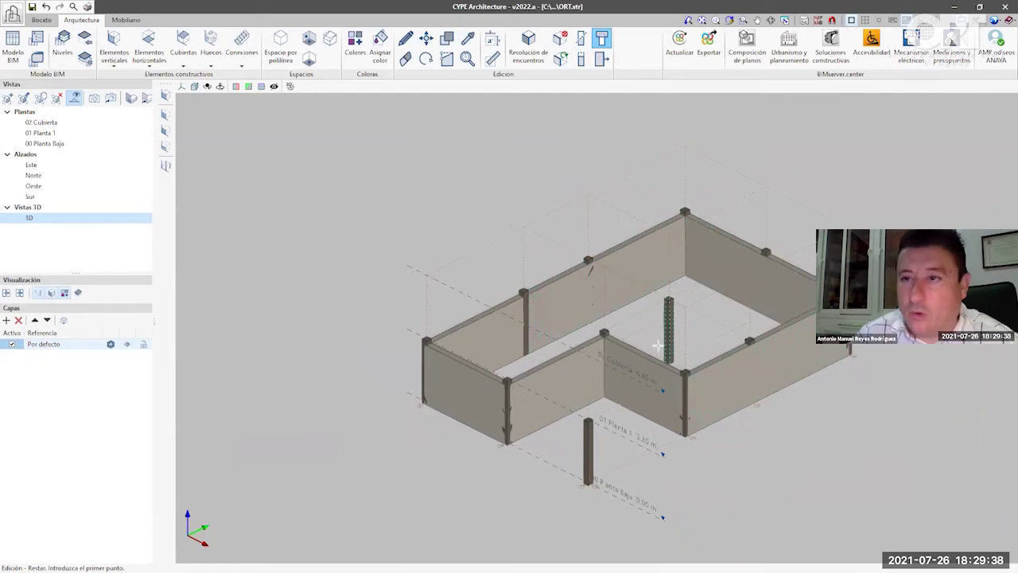
middle_click_drag(657, 345, 631, 324)
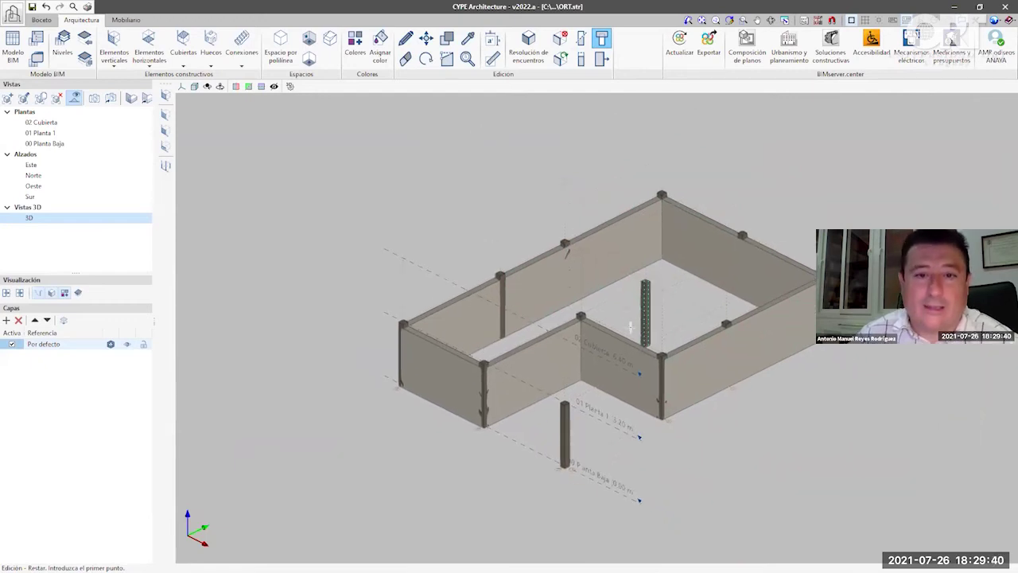
double_click(47, 144)
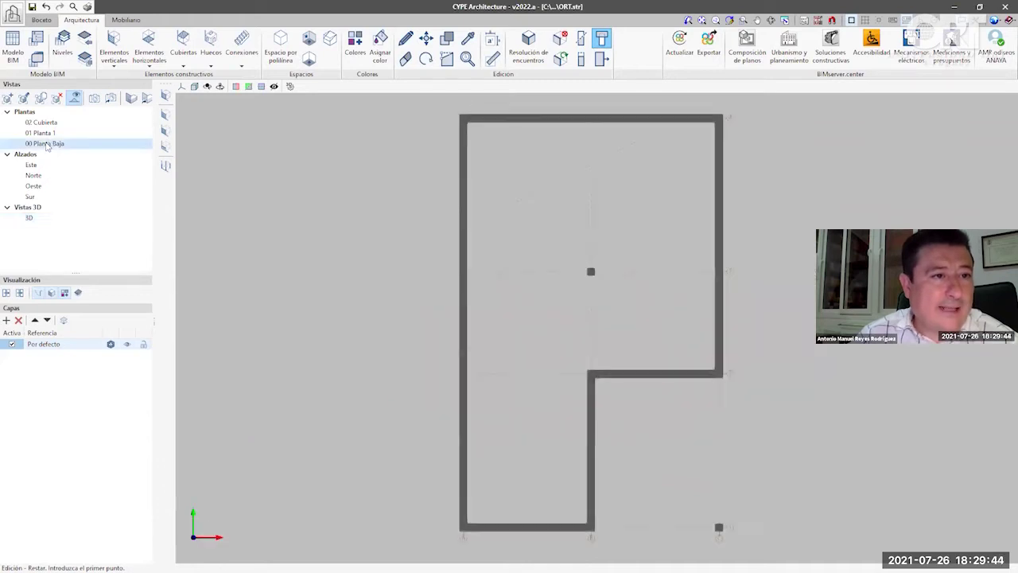
scroll(380, 261, "down", 1)
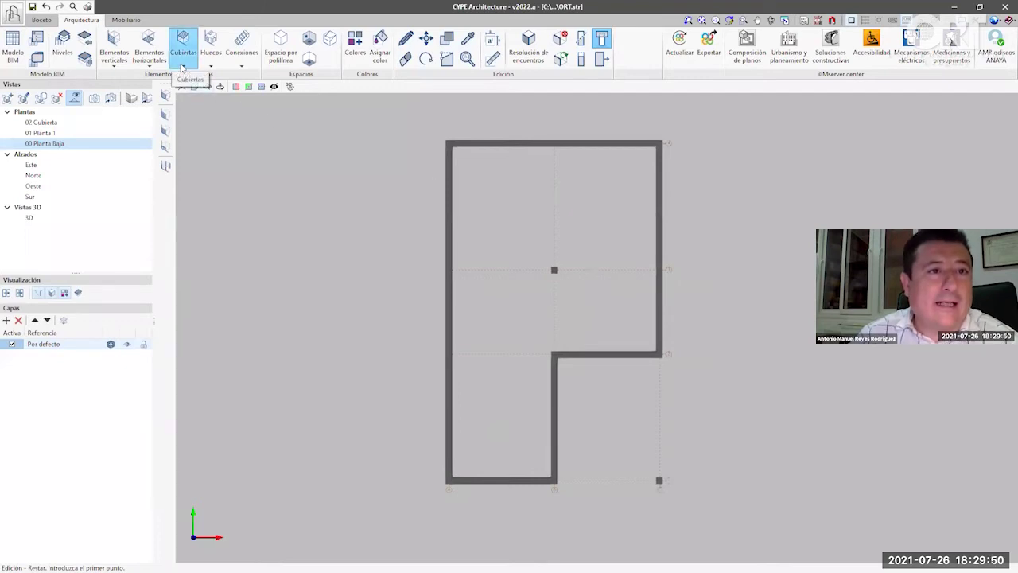
left_click(153, 65)
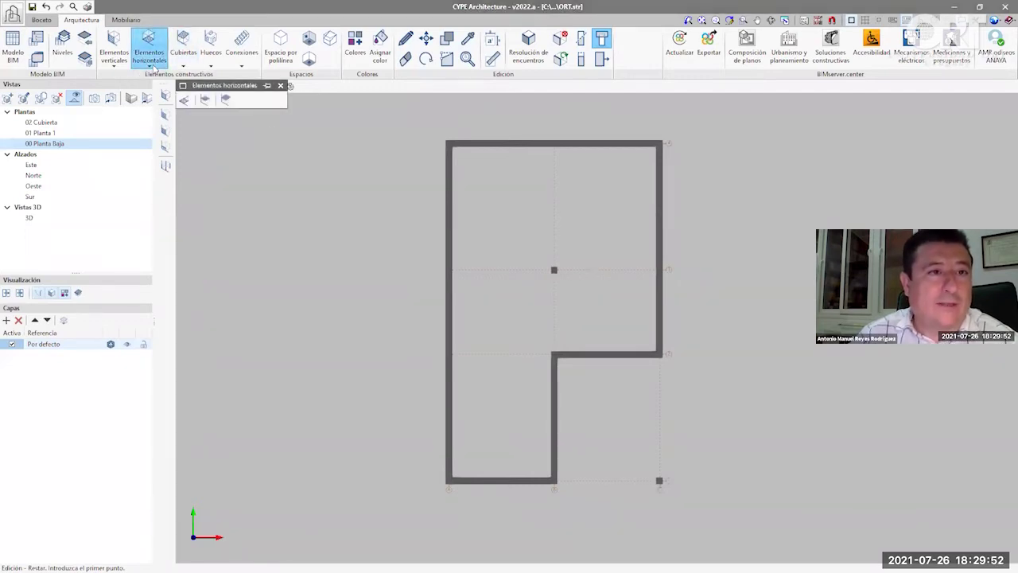
left_click_drag(185, 86, 216, 128)
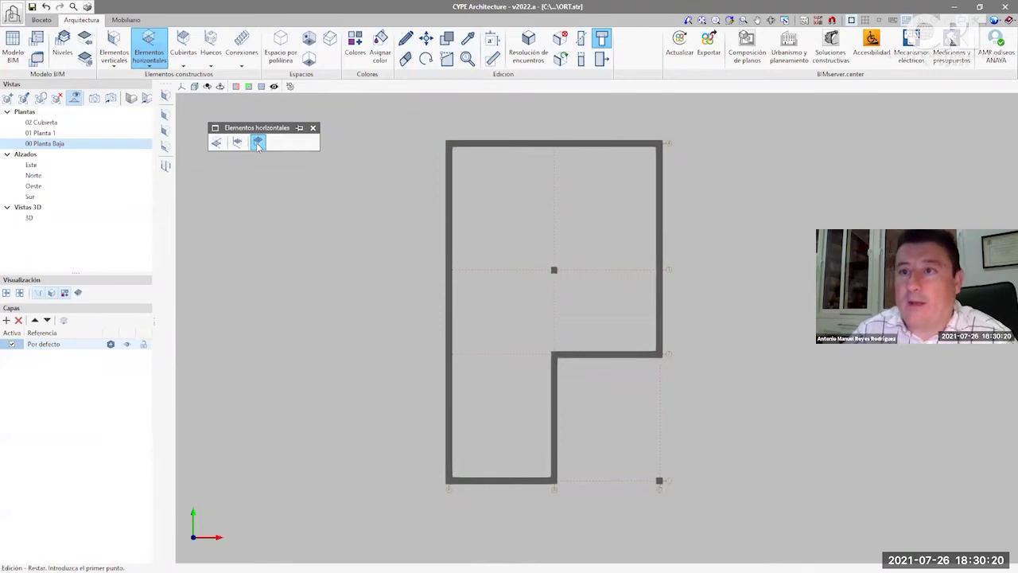
left_click(217, 143)
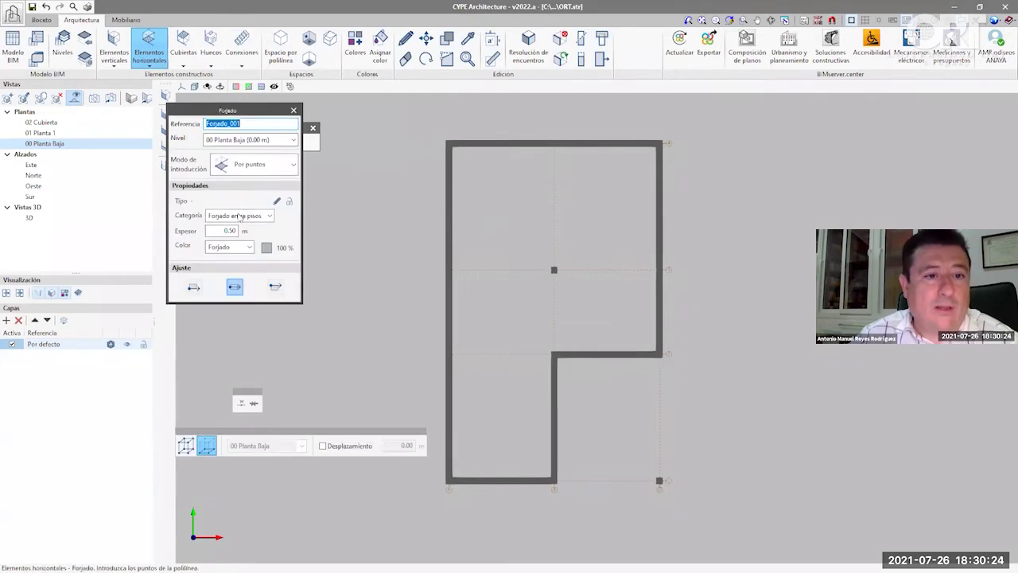
left_click_drag(257, 116, 271, 115)
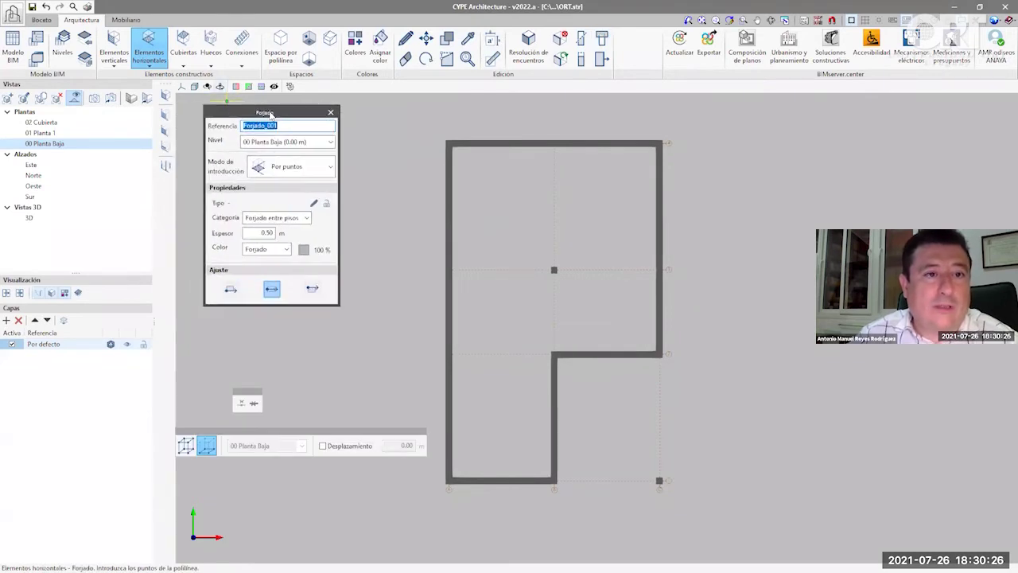
left_click(294, 170)
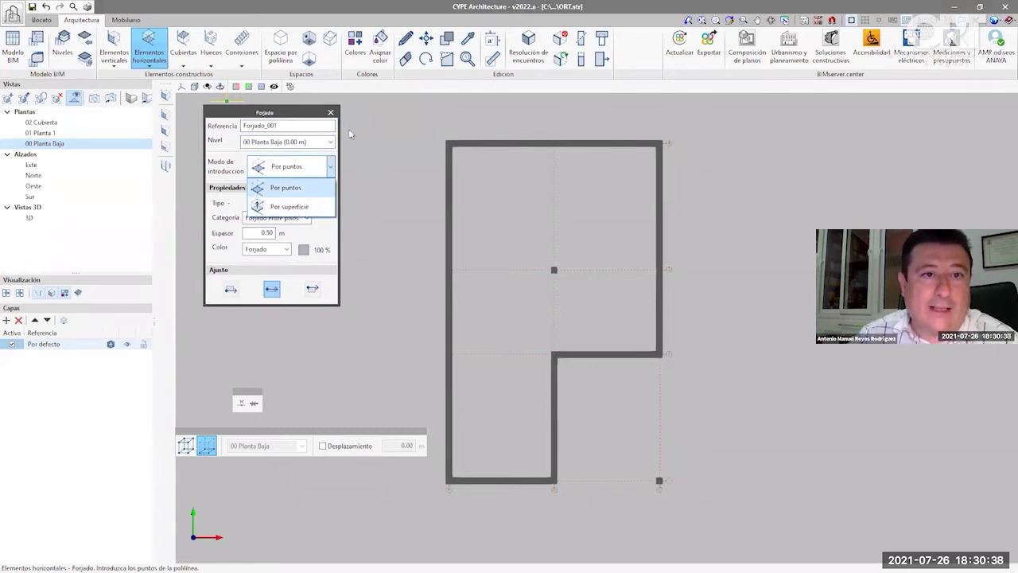
left_click(43, 23)
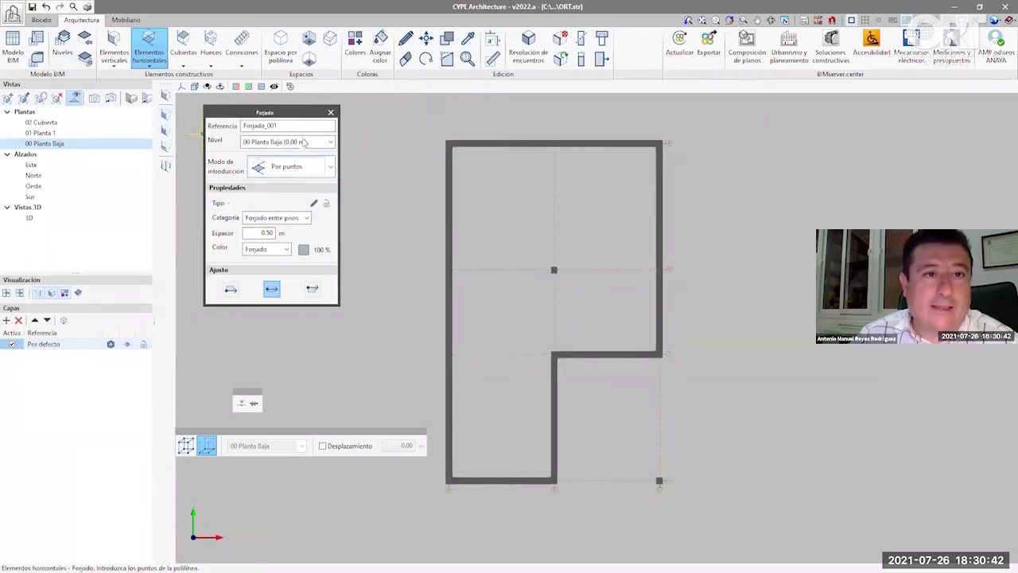
left_click(331, 114)
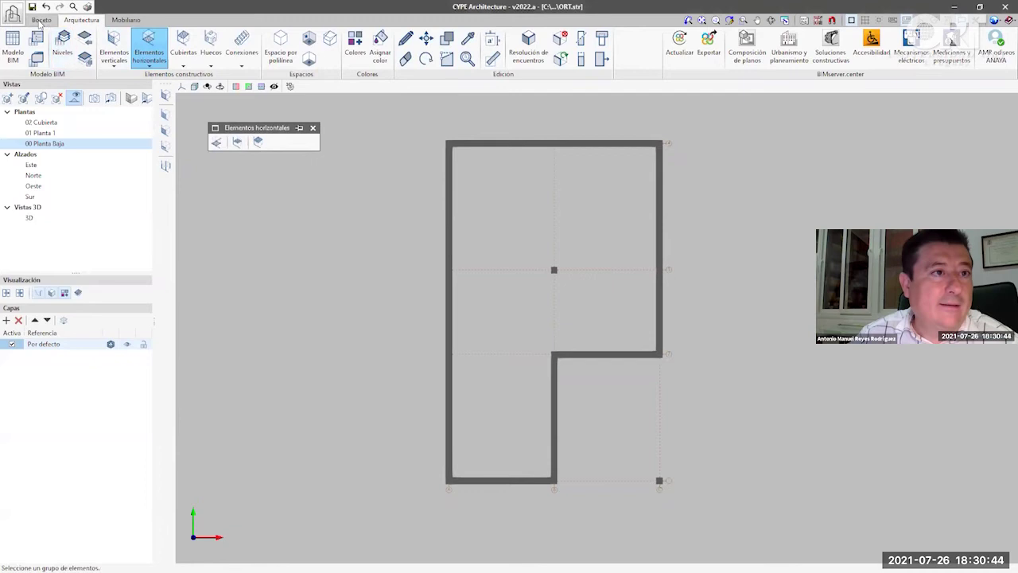
- Draw a three-point sketch rectangle (Cuadrilátero) around the whole building on 00 Planta Baja, about 12.56 m wide and 18.6 m high
left_click(43, 20)
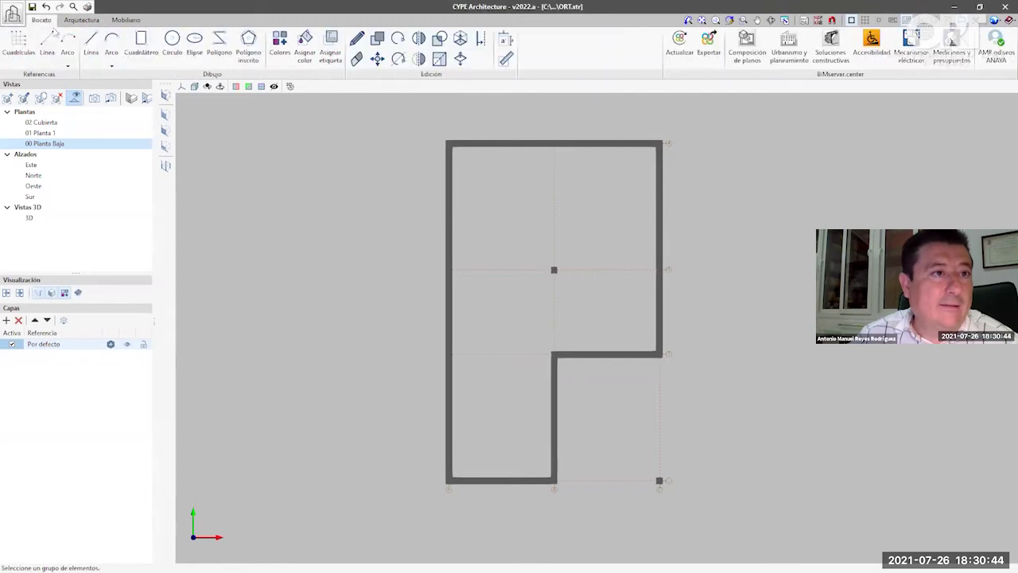
left_click(142, 44)
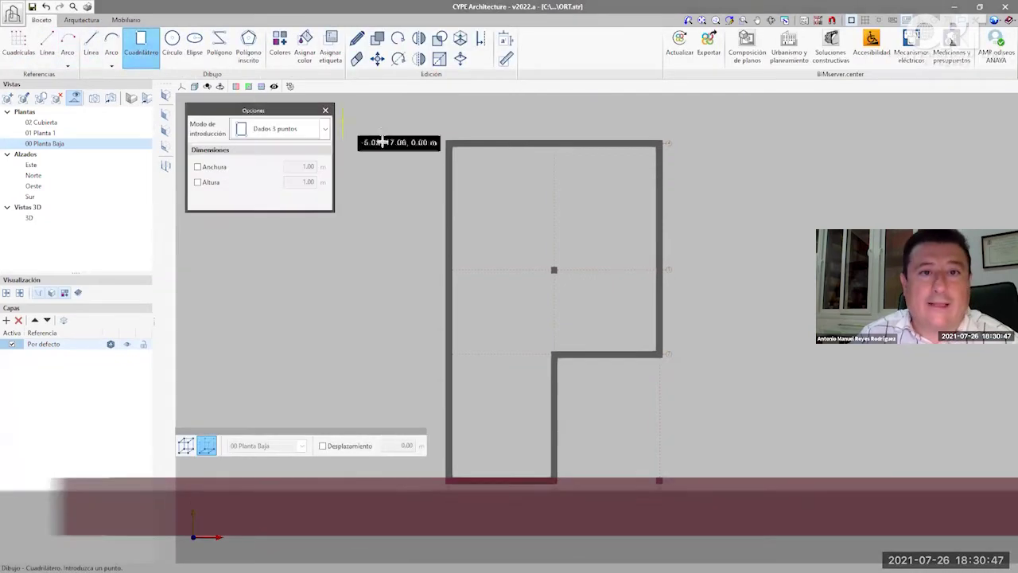
left_click(425, 120)
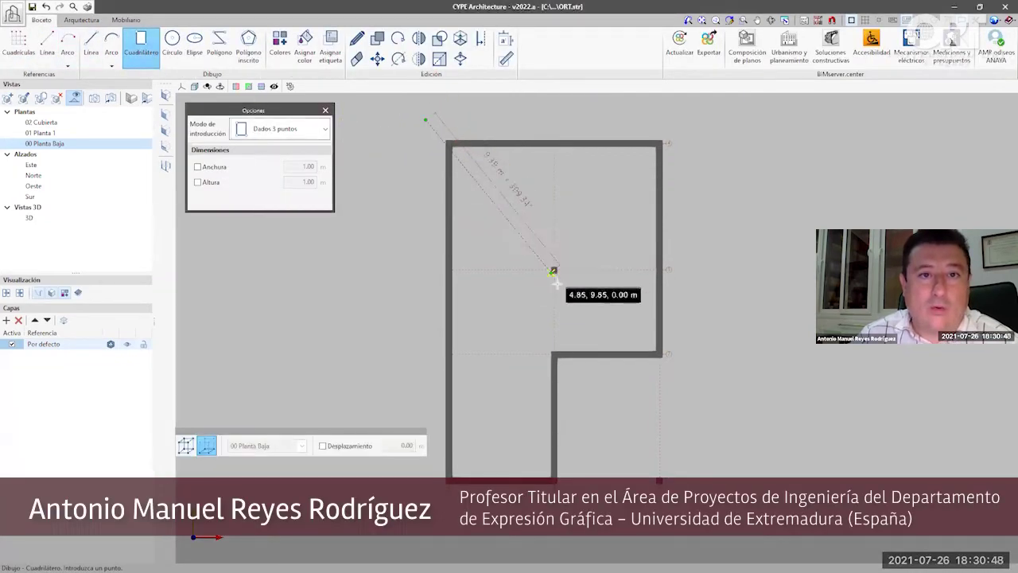
left_click(689, 120)
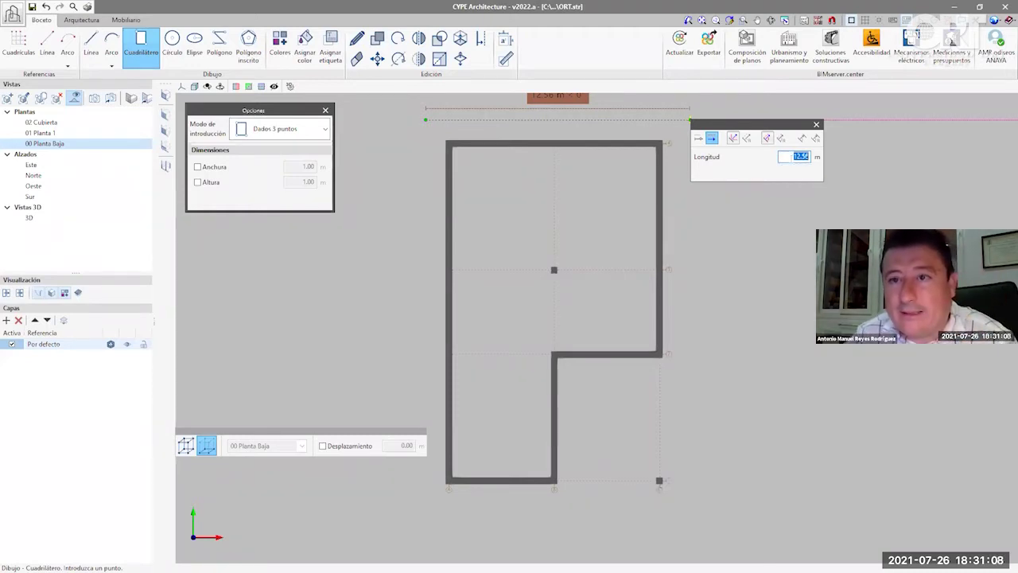
key("Return")
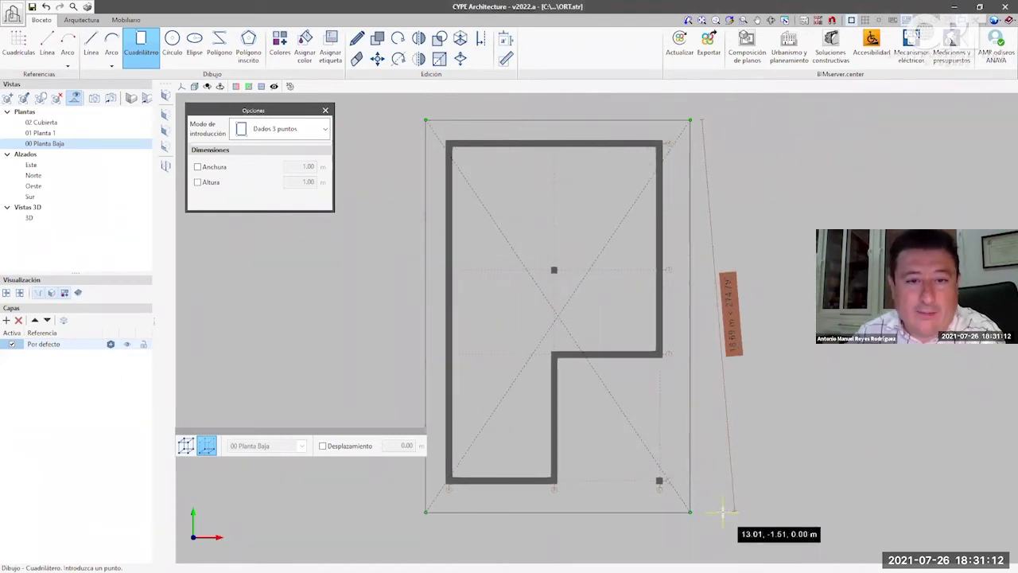
mouse_move(722, 513)
key("Return")
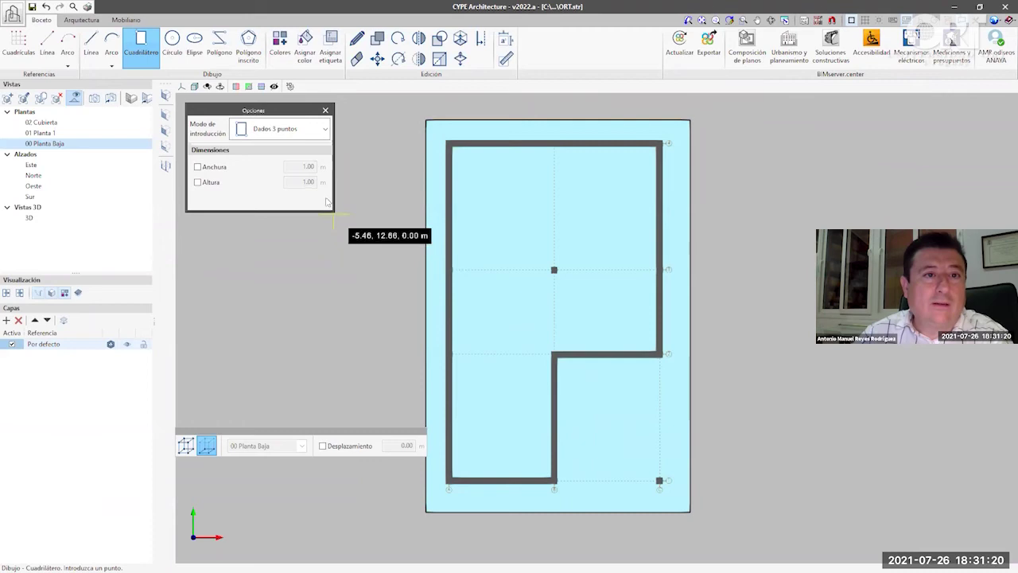
- Leave the rectangle sketching command and dock the horizontal element tools (Elementos horizontales) with the other construction tools
left_click(82, 20)
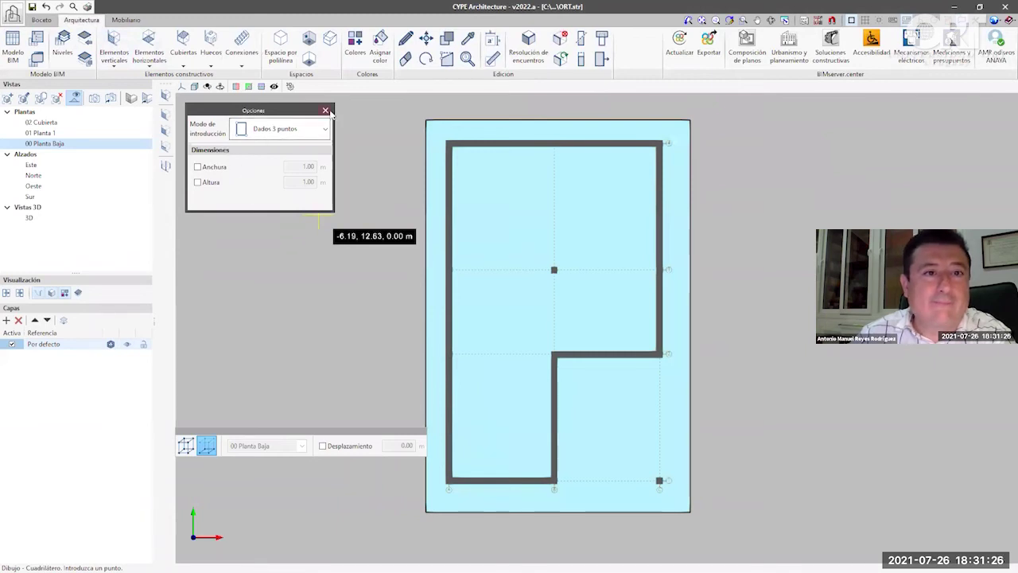
left_click(326, 109)
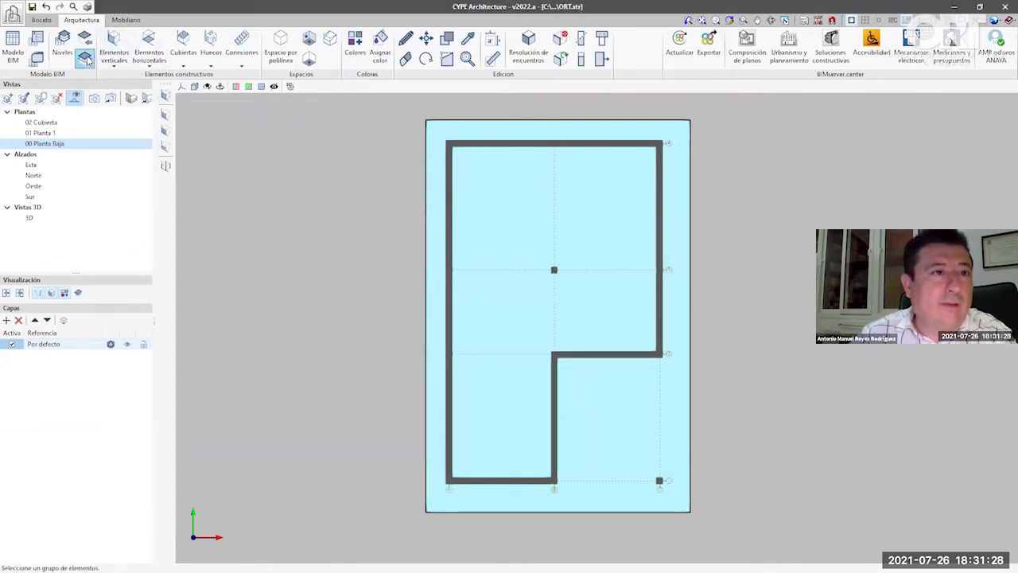
left_click(153, 51)
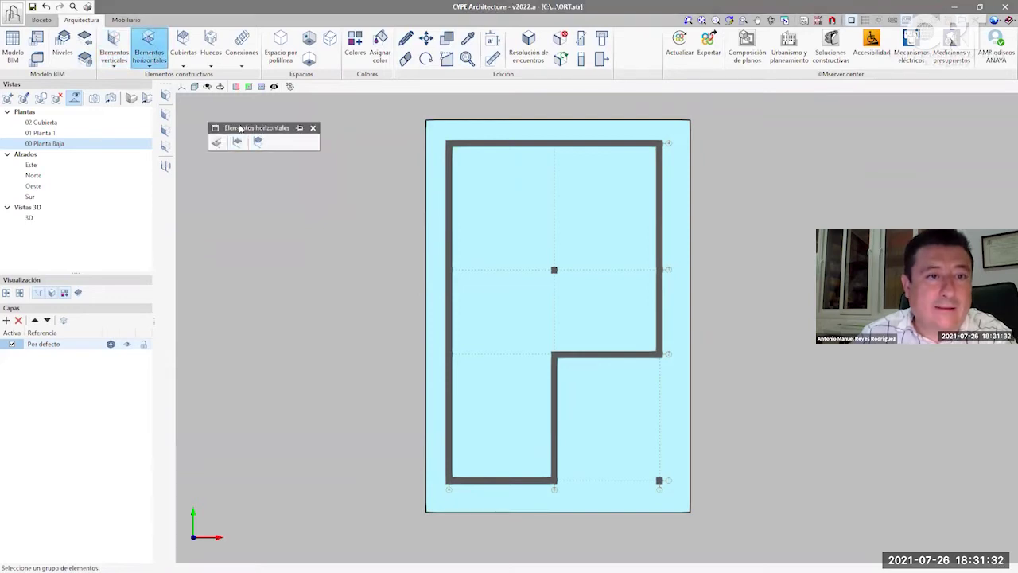
left_click(215, 127)
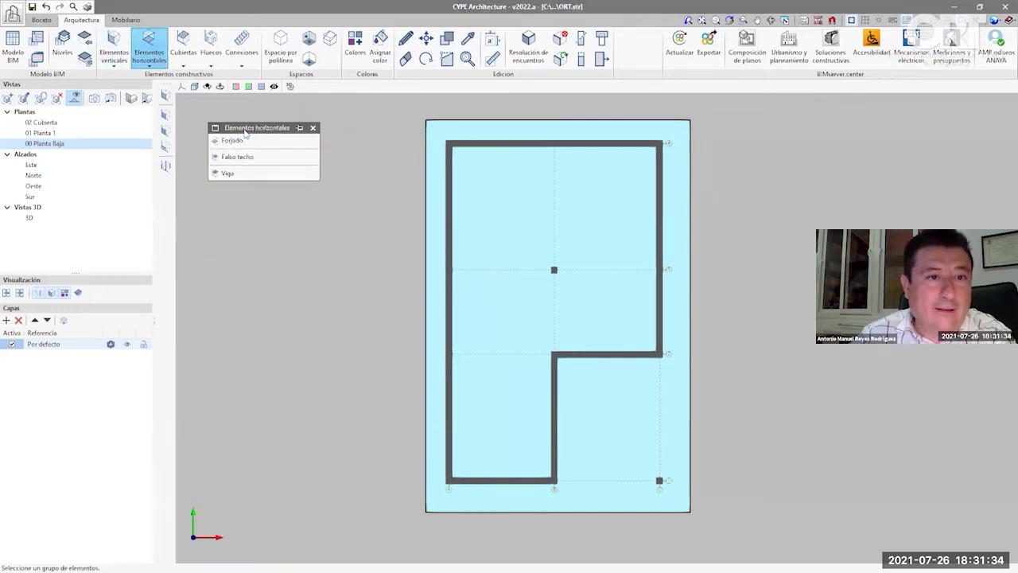
left_click(215, 128)
left_click_drag(229, 129, 174, 188)
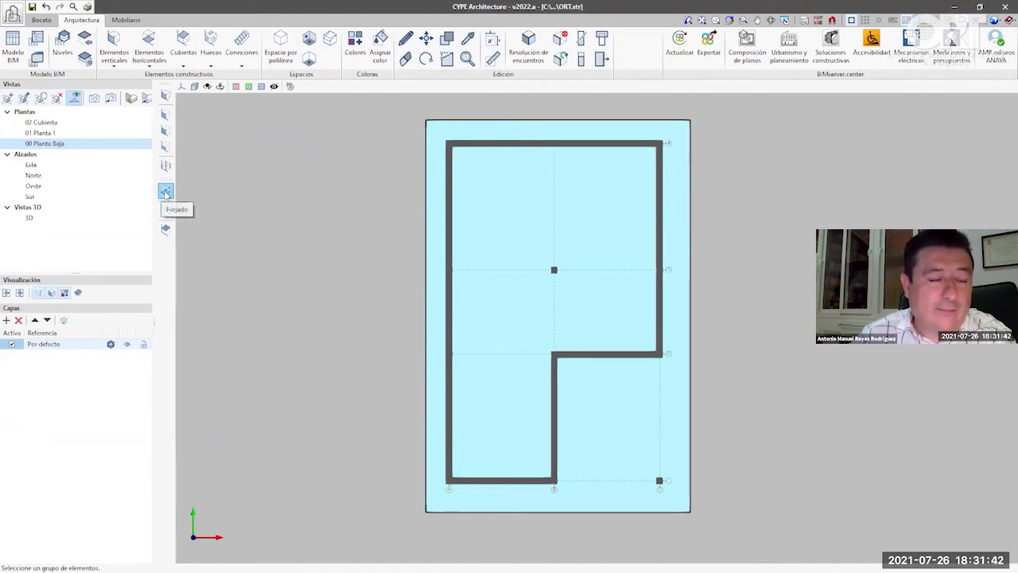
- Create a 0.50 m thick Solera slab on 00 Planta Baja from the sketch rectangle using Por superficie, placed above the introduced surface
left_click(165, 192)
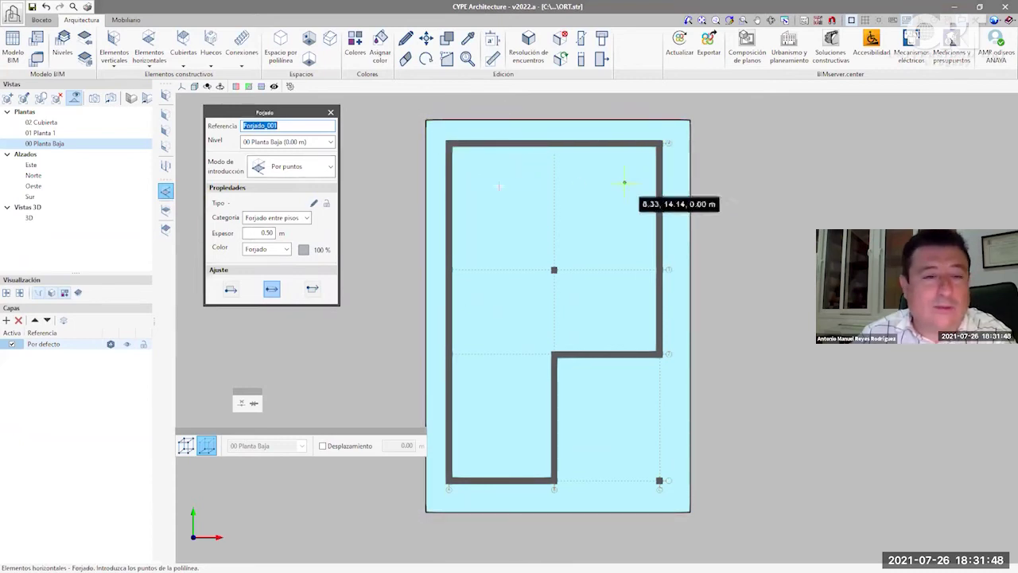
left_click(302, 168)
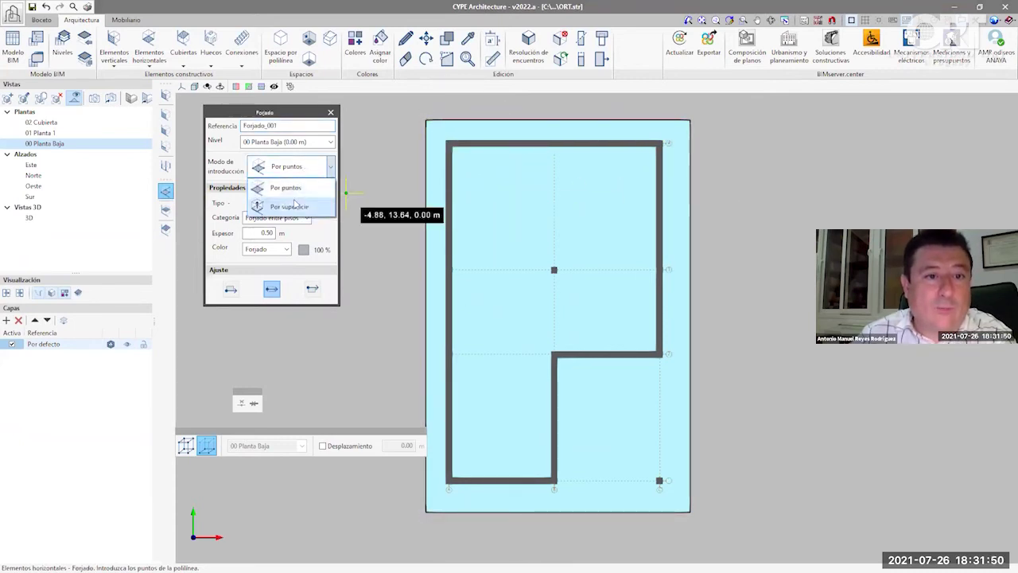
left_click(296, 203)
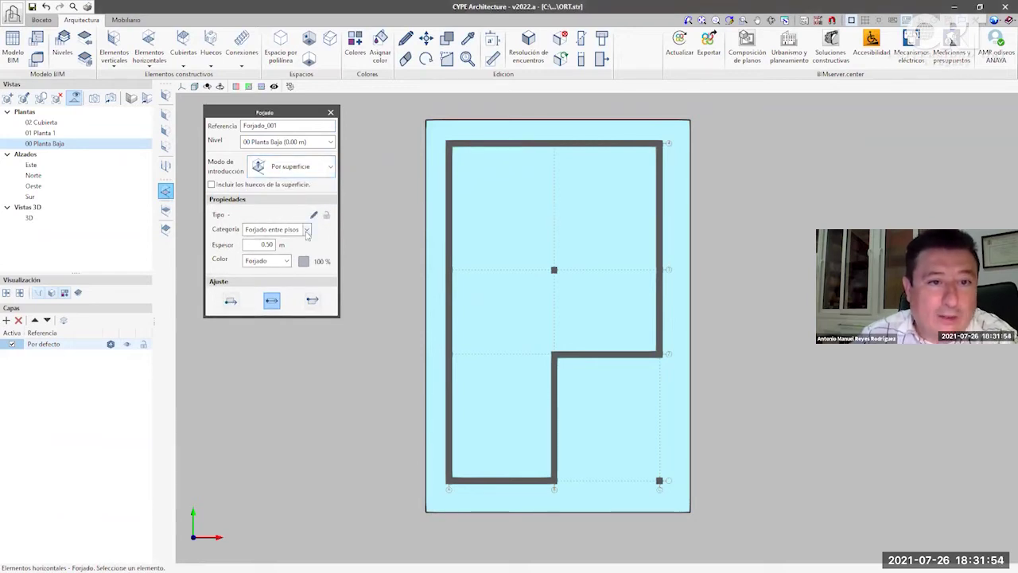
left_click(306, 230)
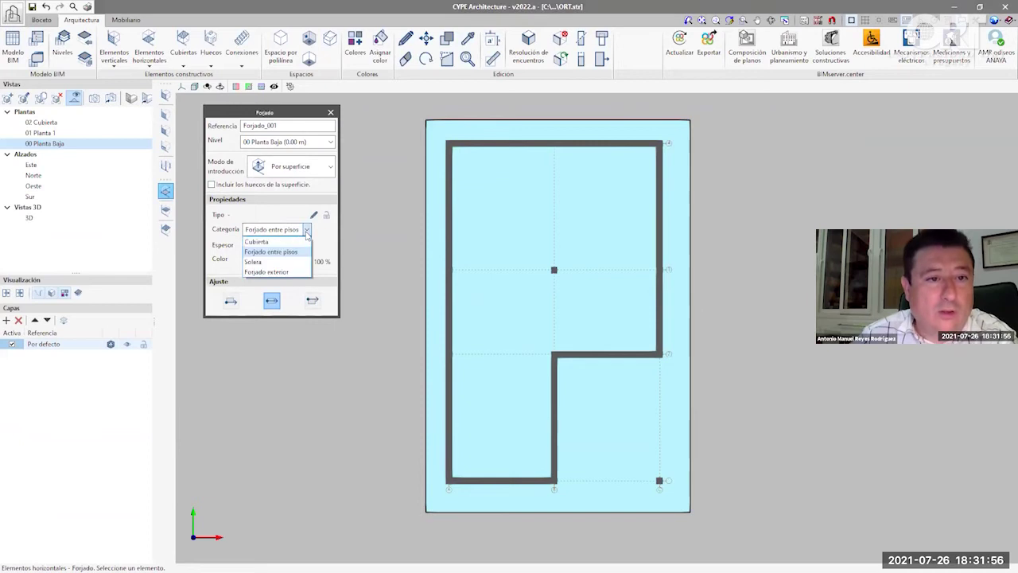
left_click(295, 263)
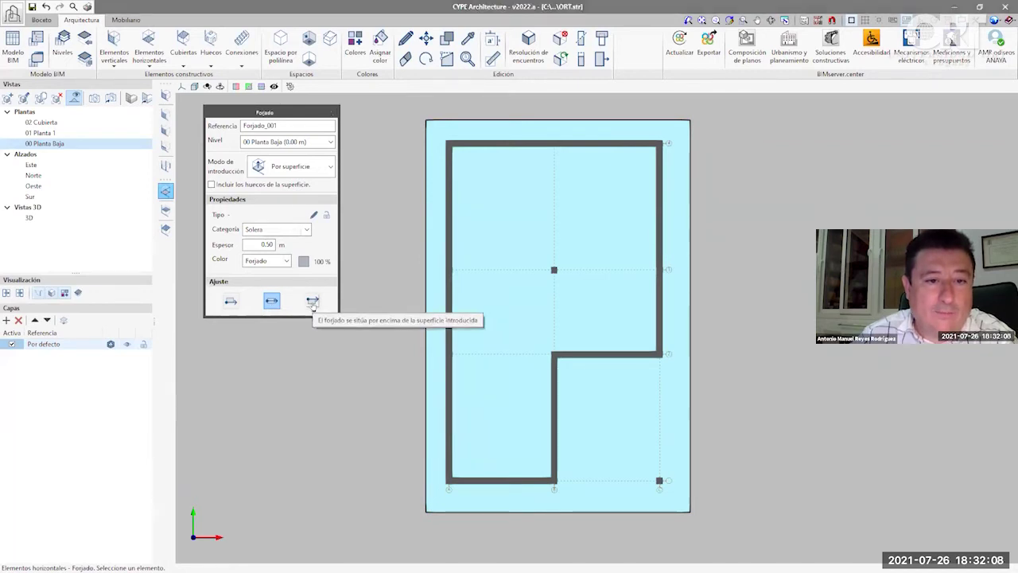
left_click(313, 303)
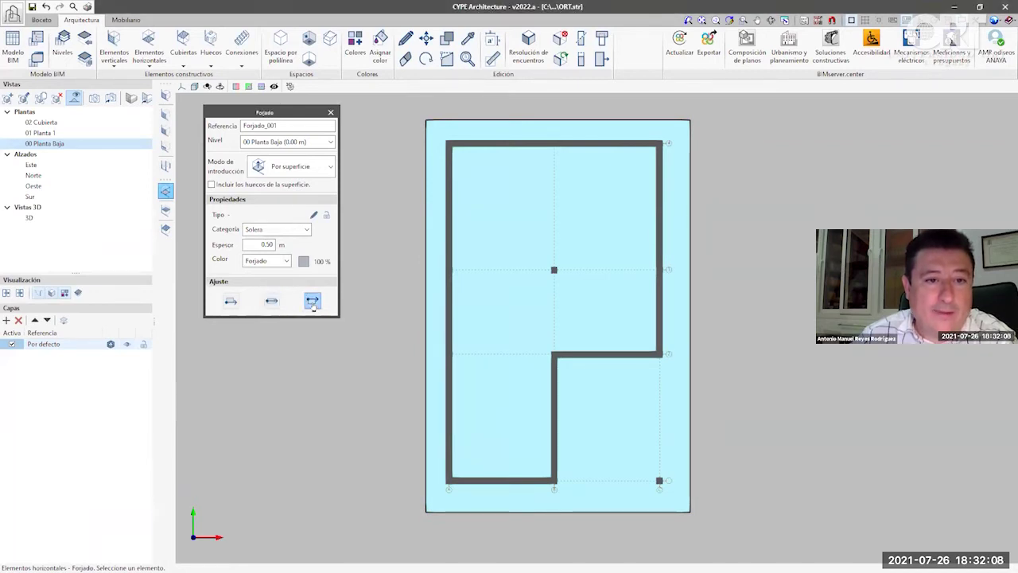
left_click(422, 384)
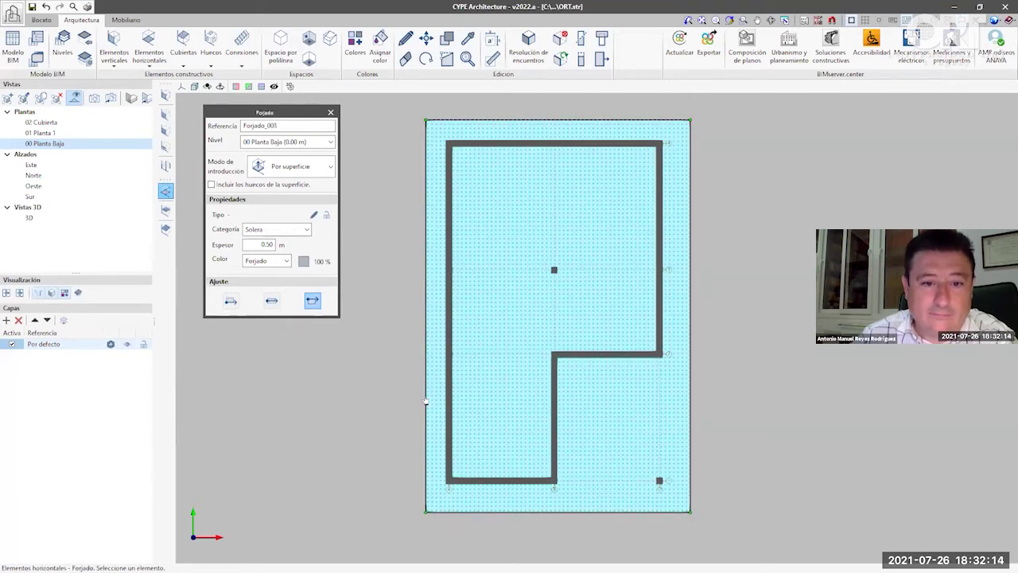
key("Escape")
- Turn on perspective and inspect the new slab under the walls and columns in the 3D view
scroll(393, 379, "down", 1)
scroll(393, 379, "down", 1)
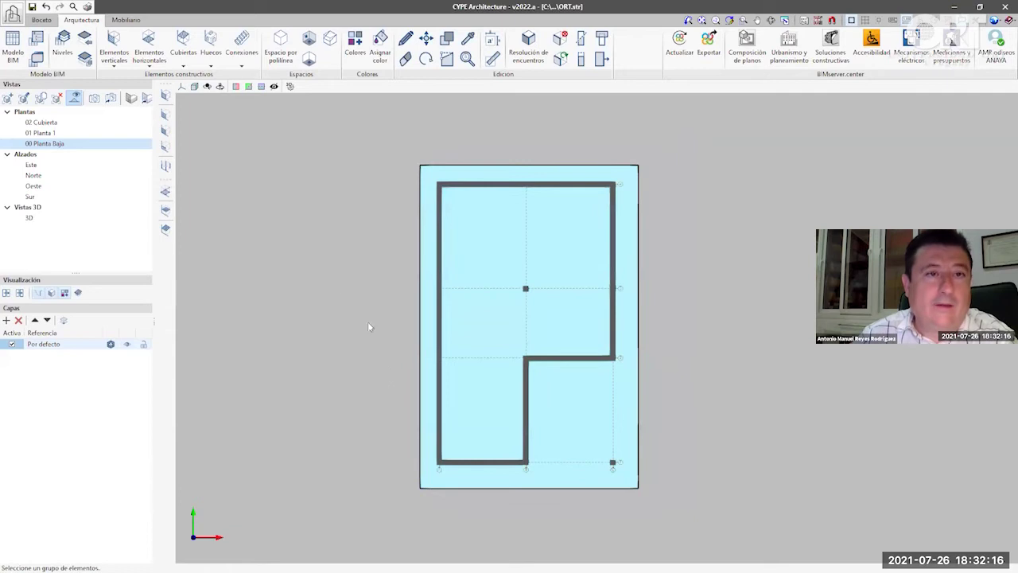
left_click(194, 86)
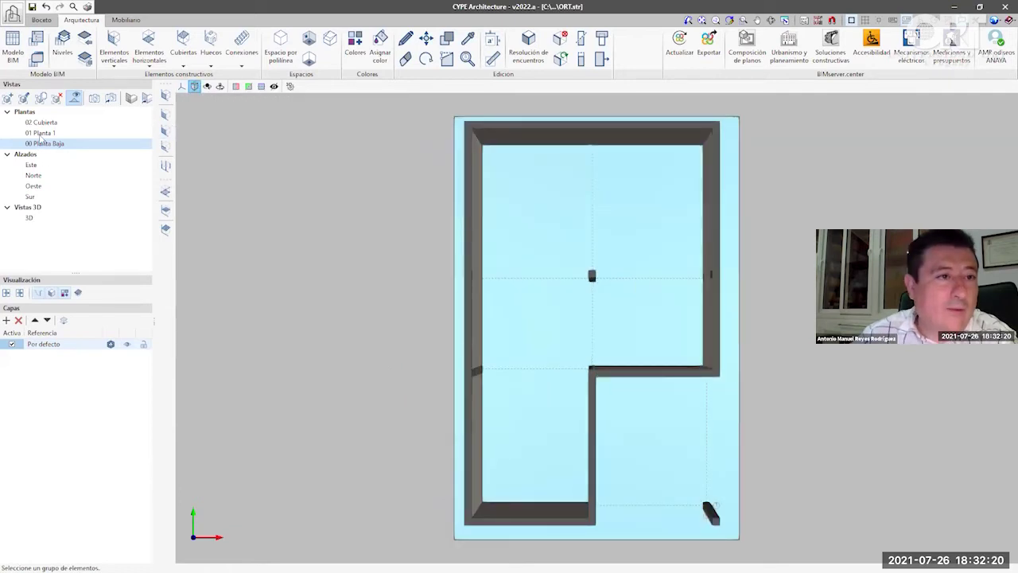
left_click(36, 218)
scroll(472, 393, "up", 6)
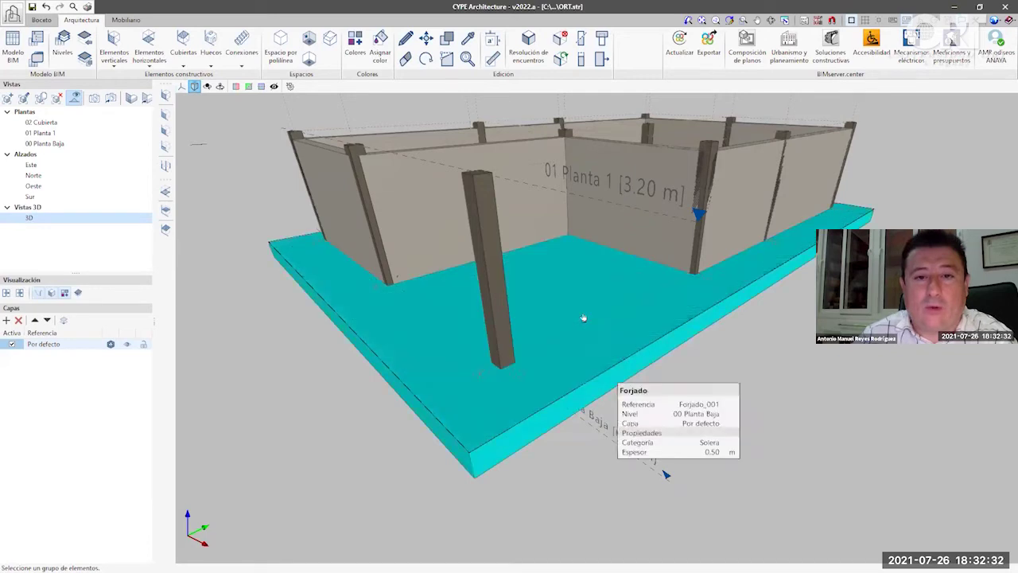
left_click(581, 345)
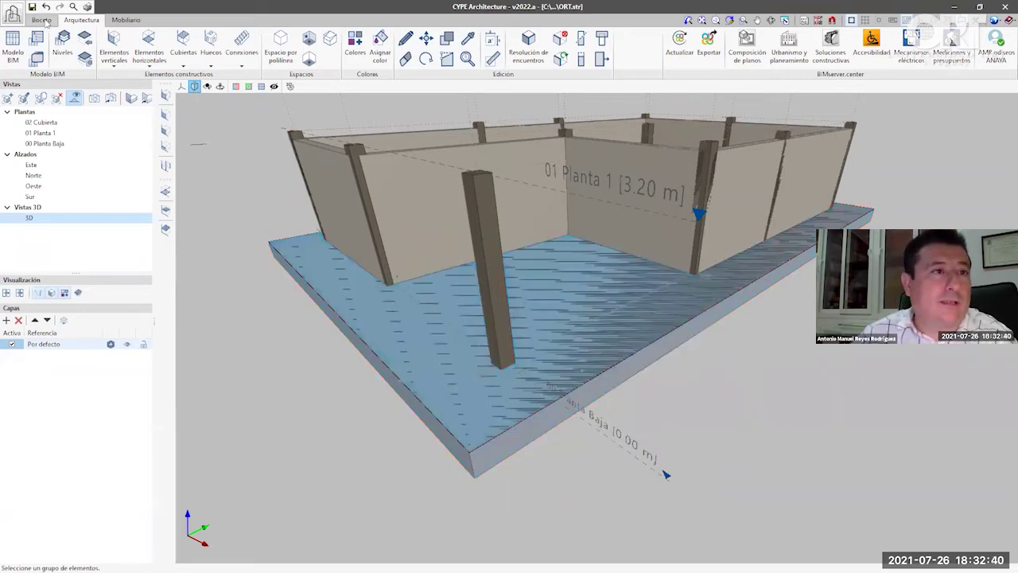
- Erase the sketch rectangle around the building on the 00 Planta Baja plan, leaving the slab in place
left_click(41, 19)
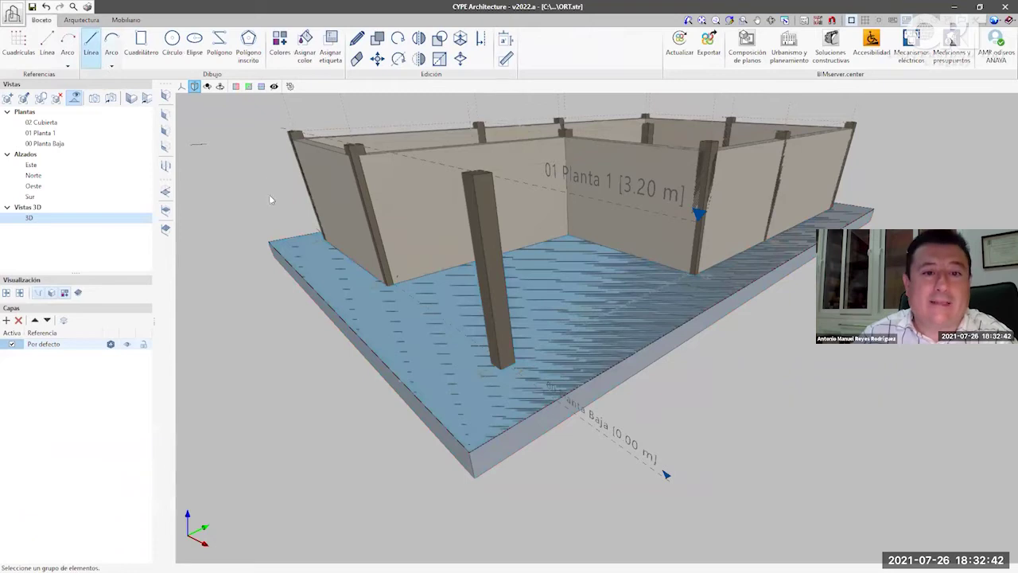
left_click(50, 145)
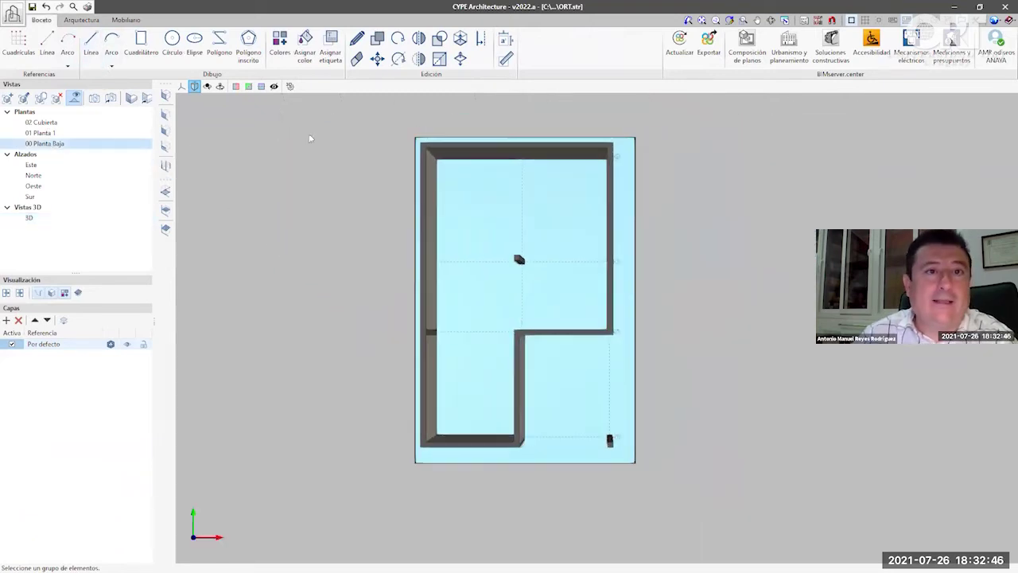
left_click(357, 58)
left_click(381, 112)
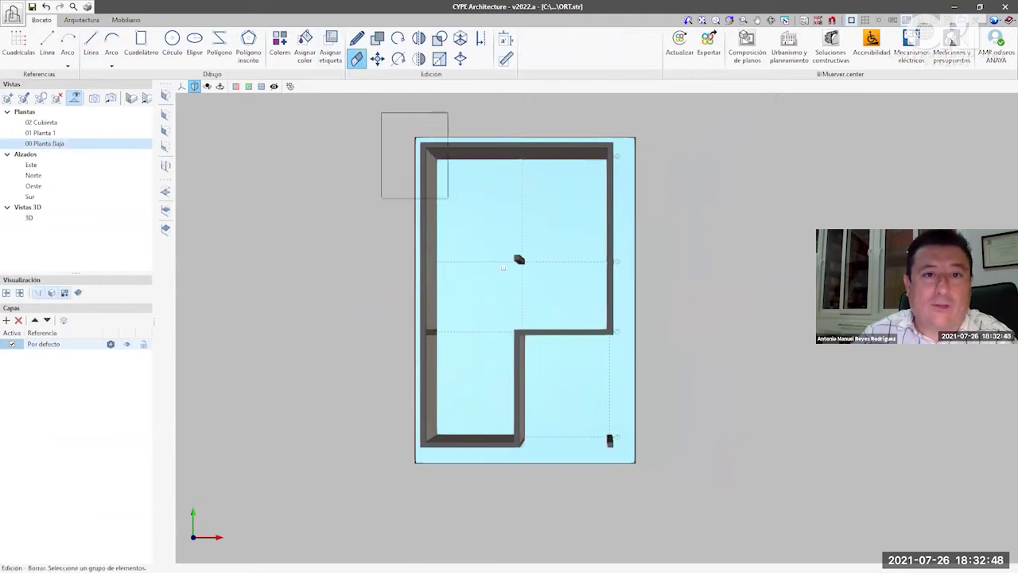
left_click(721, 482)
right_click(721, 484)
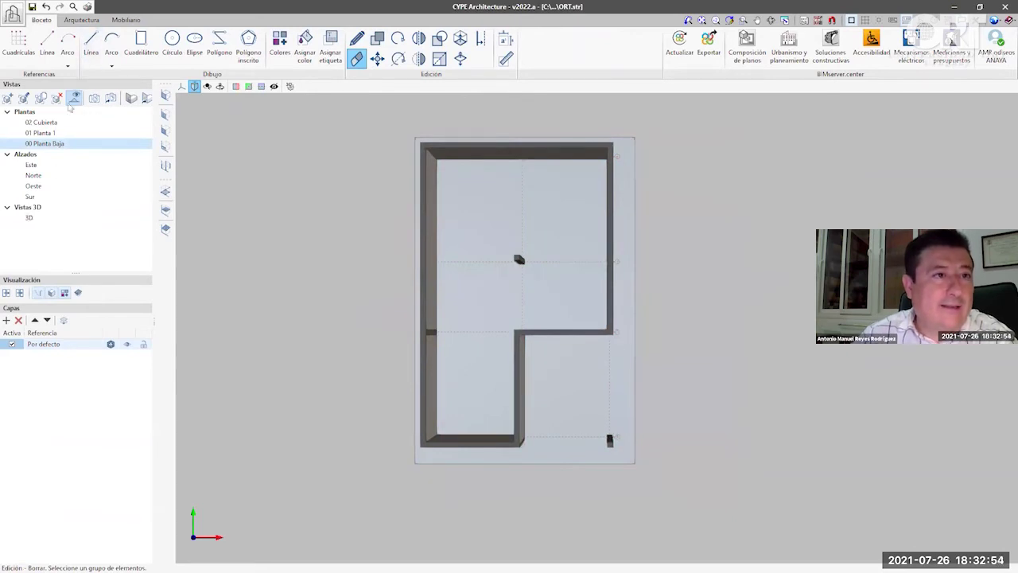
- Return to the architecture tools in the 3D view and dock the opening tools (Huecos) with the other construction tools
left_click(81, 19)
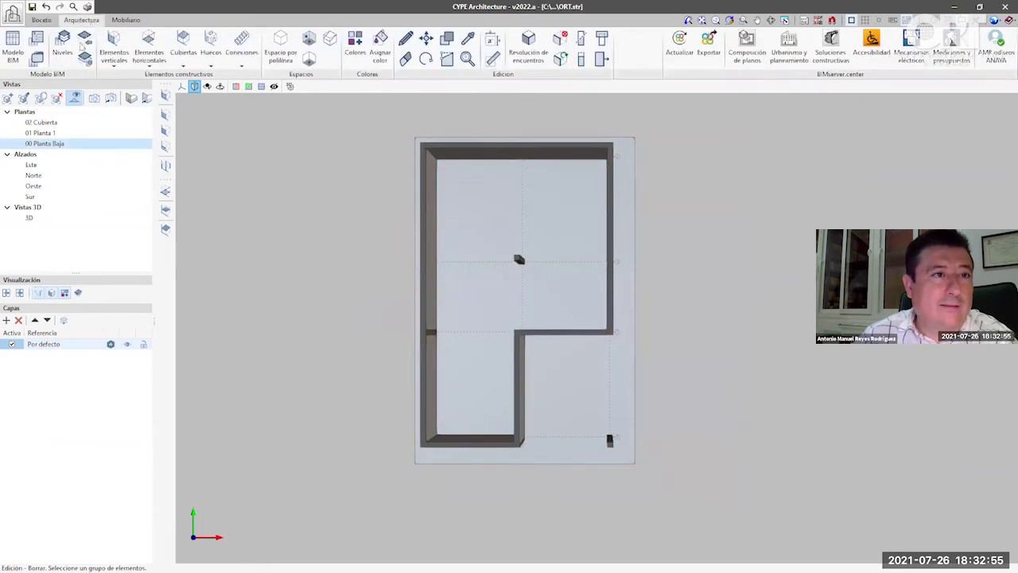
left_click(29, 219)
middle_click_drag(427, 370, 517, 345, "shift")
scroll(520, 358, "up", 4)
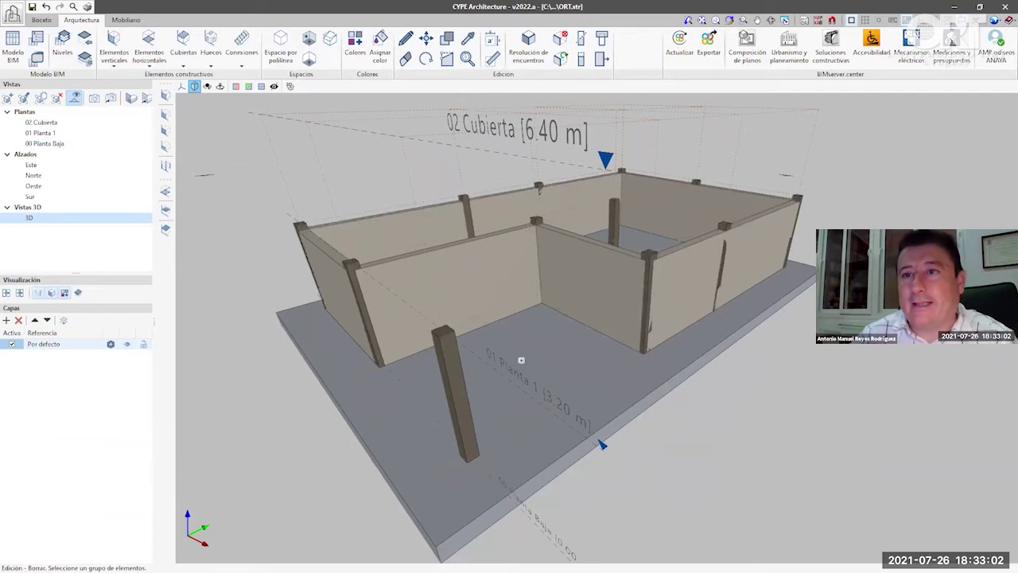
middle_click_drag(506, 385, 450, 395, "shift")
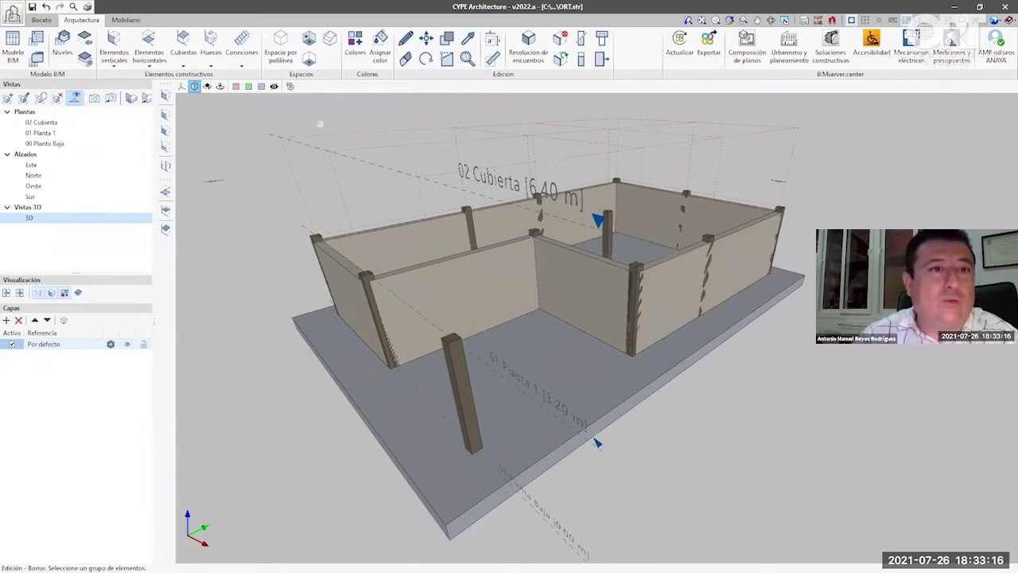
left_click(218, 63)
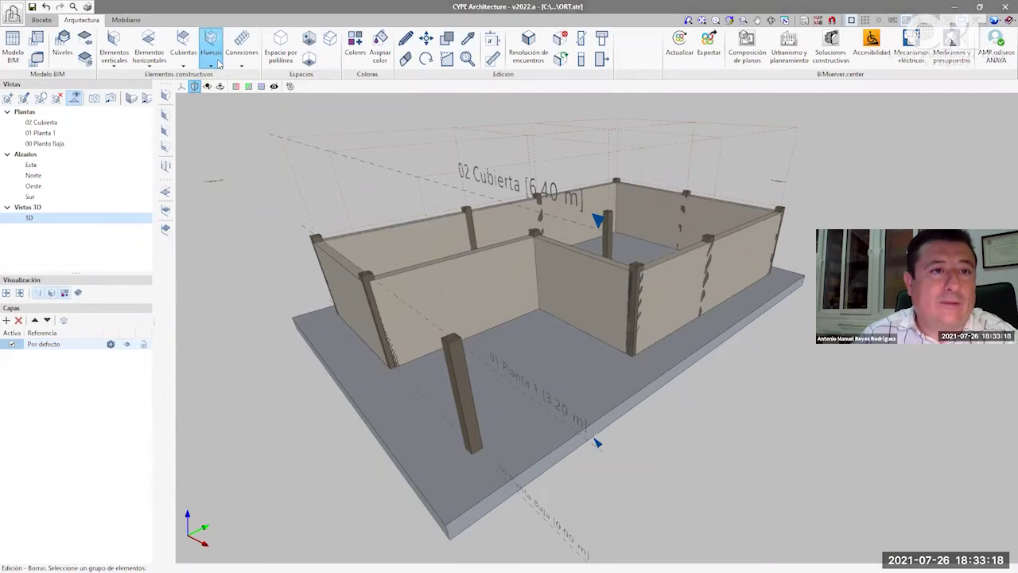
left_click(206, 86)
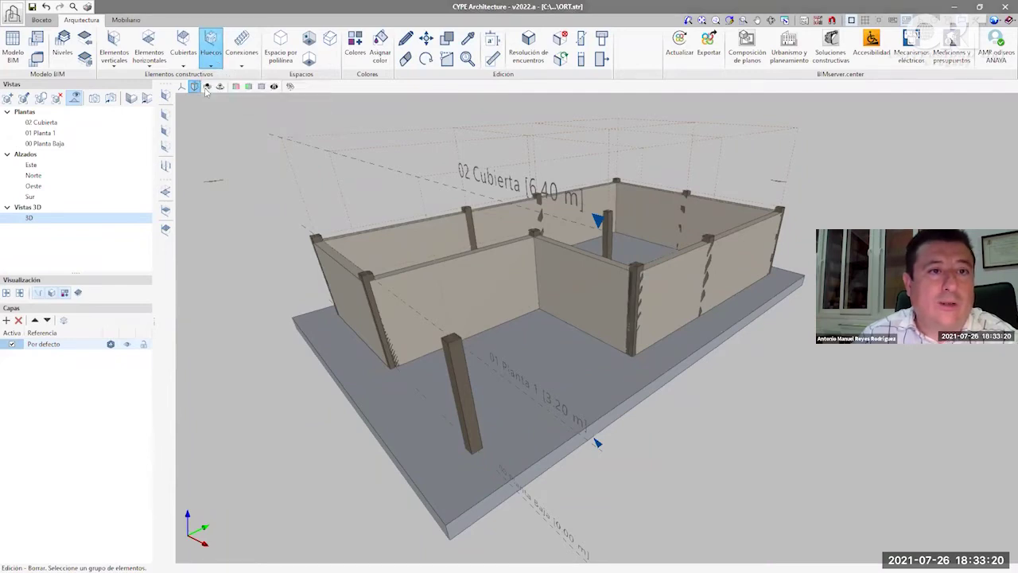
left_click(206, 86)
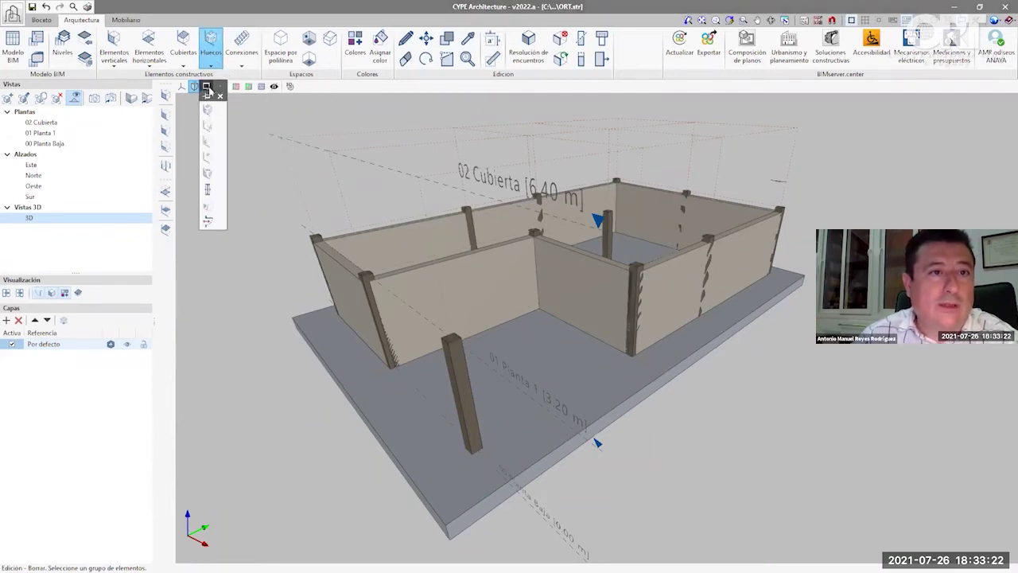
left_click_drag(218, 90, 166, 252)
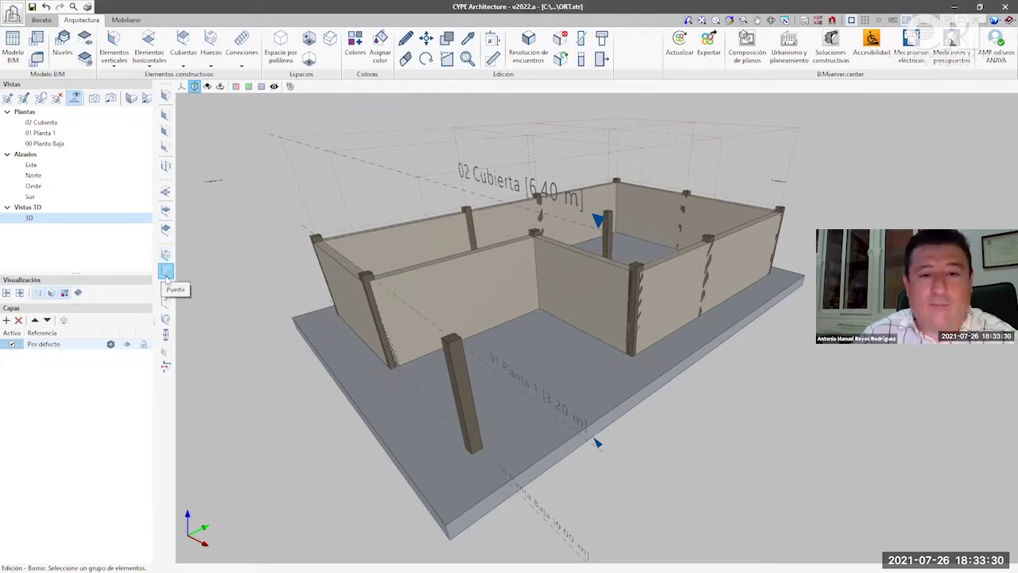
- Dismiss the new door definition, return to the 00 Planta Baja plan without perspective, and focus on the inner corner at B-2
left_click(166, 272)
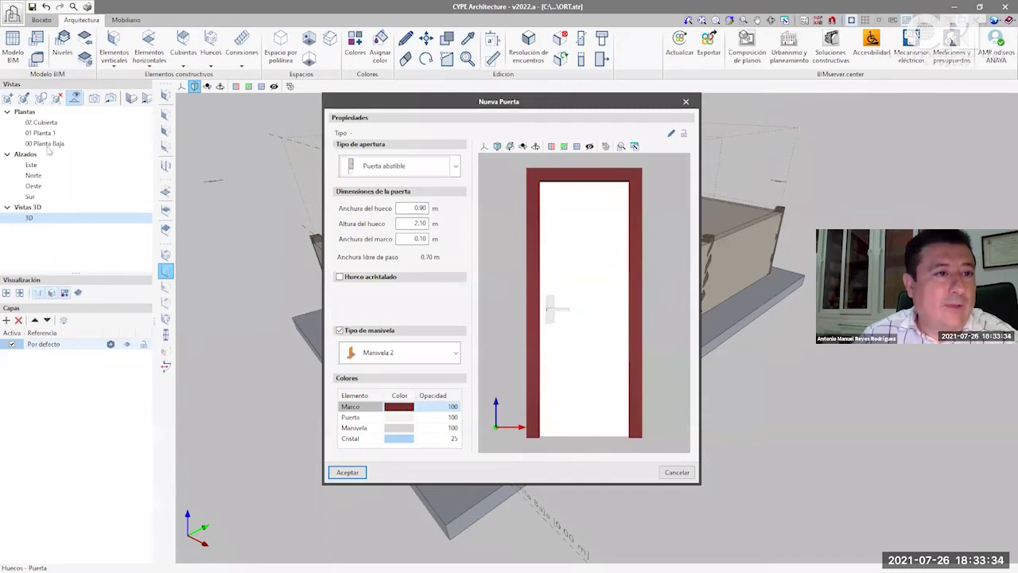
left_click(683, 101)
left_click(50, 147)
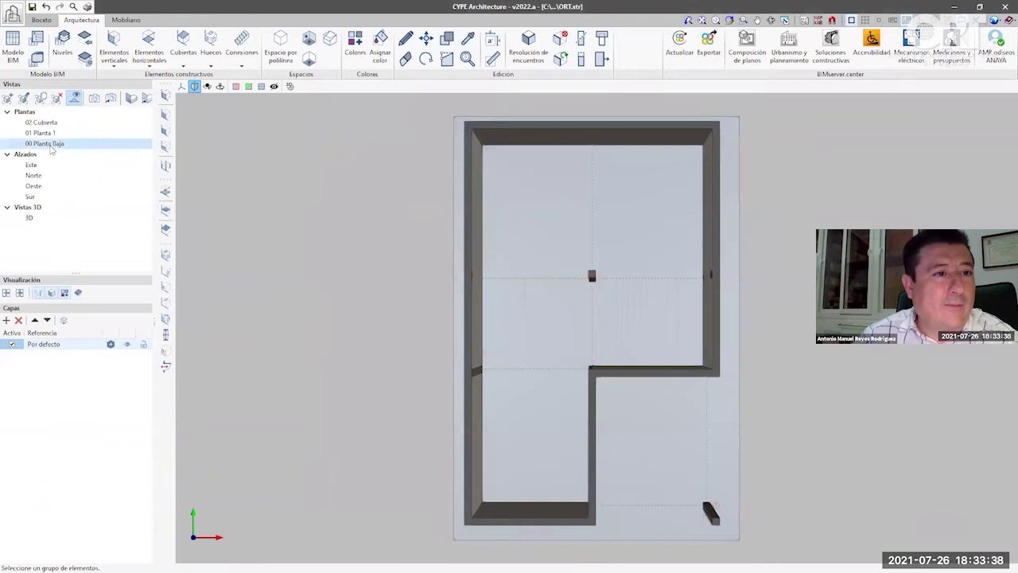
scroll(589, 368, "up", 3)
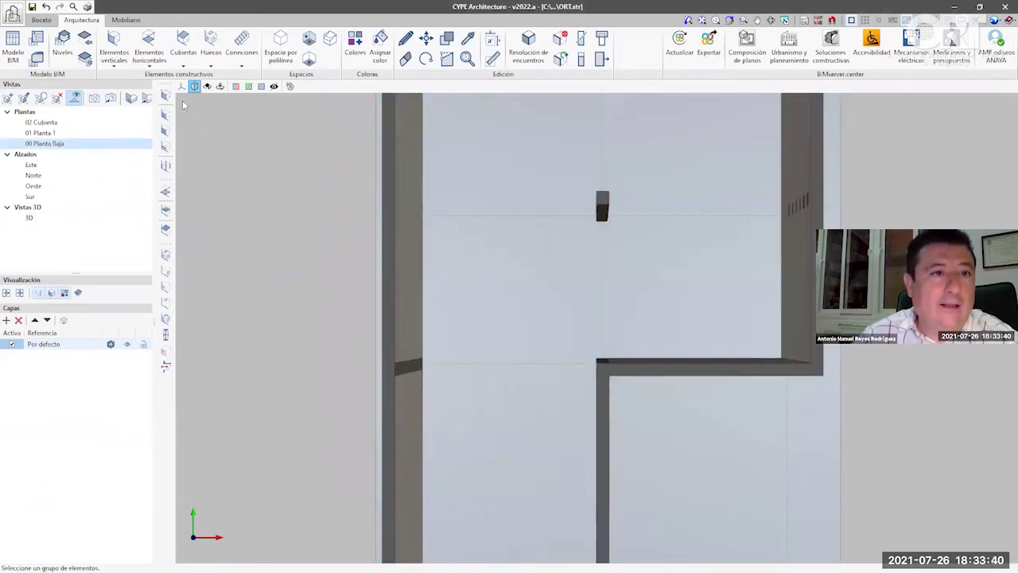
left_click(195, 86)
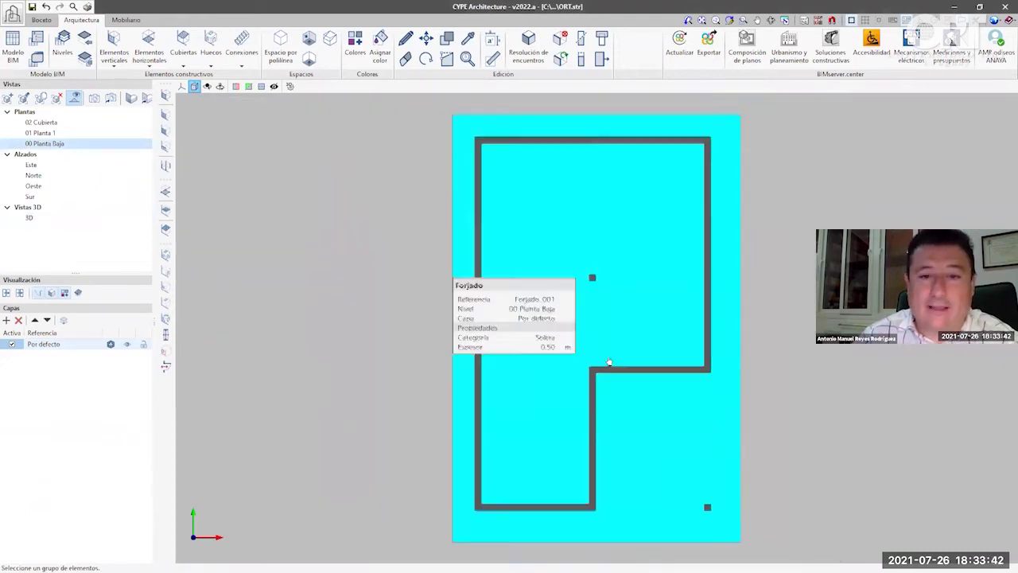
scroll(669, 402, "up", 4)
scroll(653, 383, "up", 5)
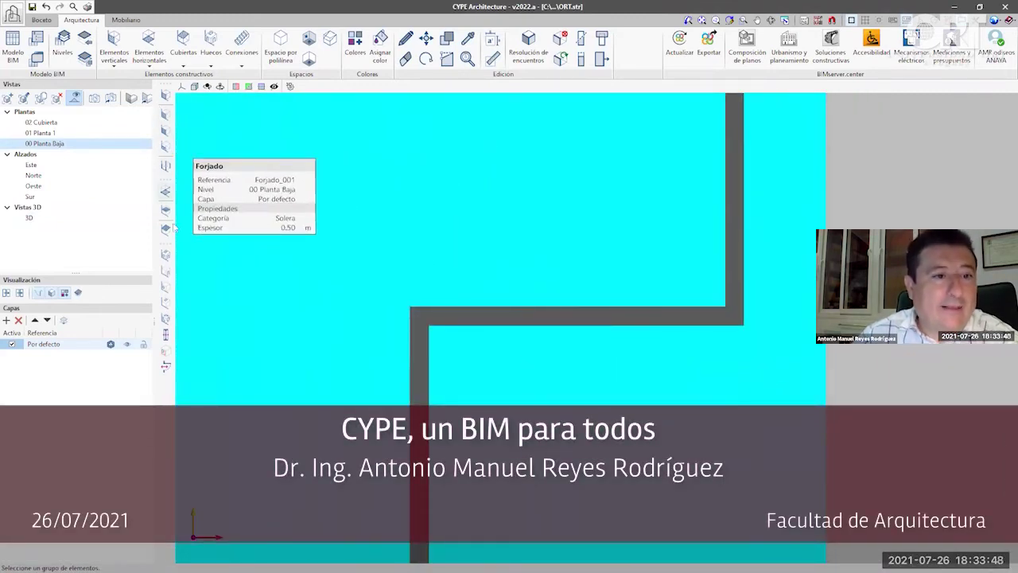
- Start a new hinged door (Puerta abatible) and set its opening to 1.00 m wide and 2.20 m high
left_click(165, 271)
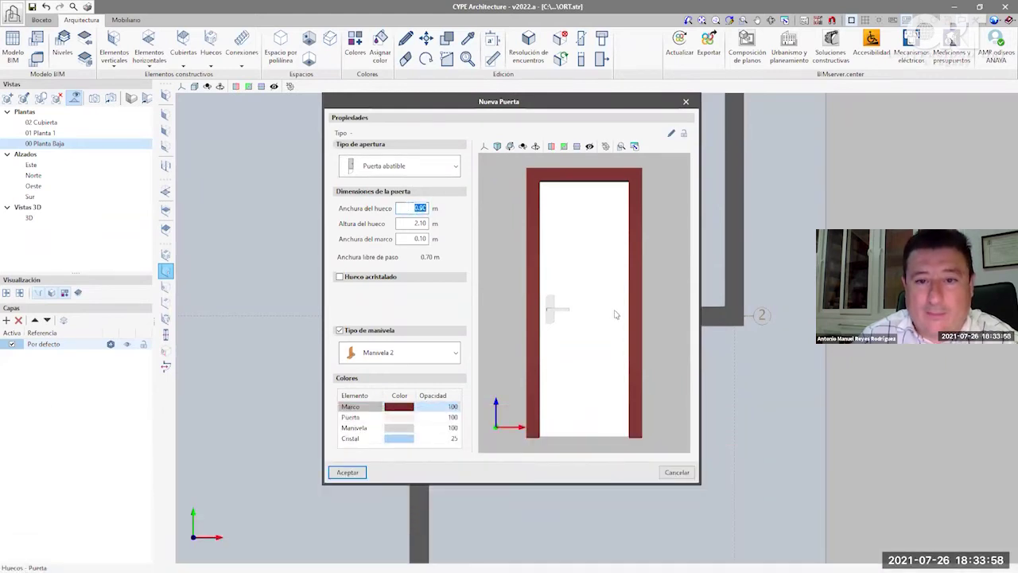
type("1")
key("Tab")
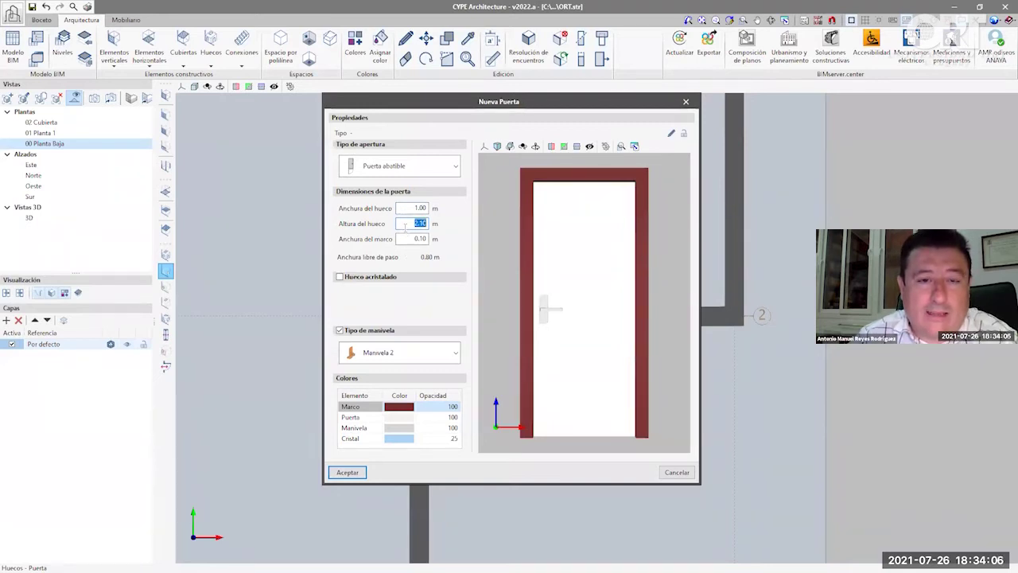
type("2.2")
key("Tab")
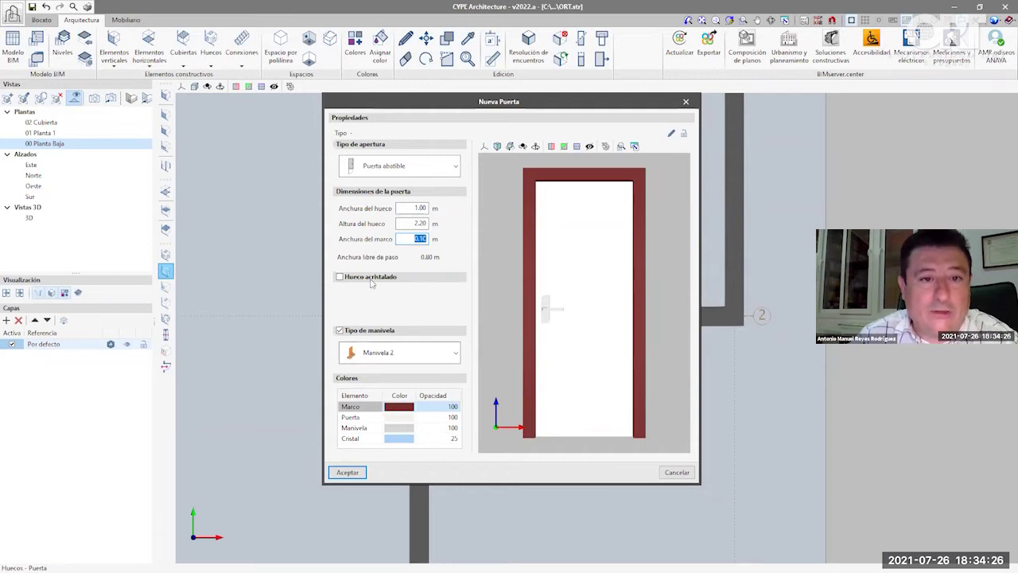
- Add a glazed opening (Hueco acristalado) to the door and set its width to 0.50 m
left_click(340, 277)
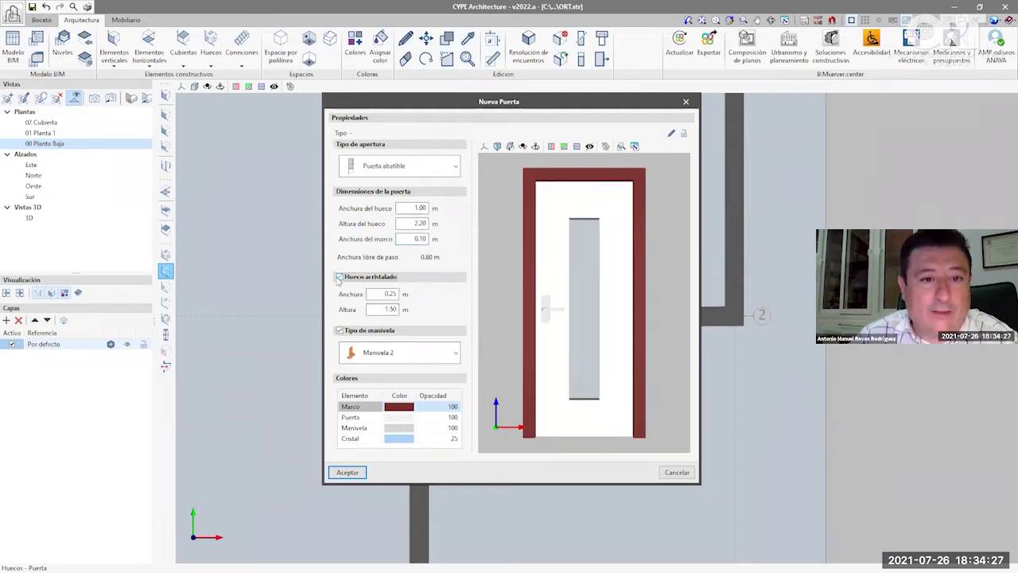
double_click(386, 294)
type("0.50")
key("Tab")
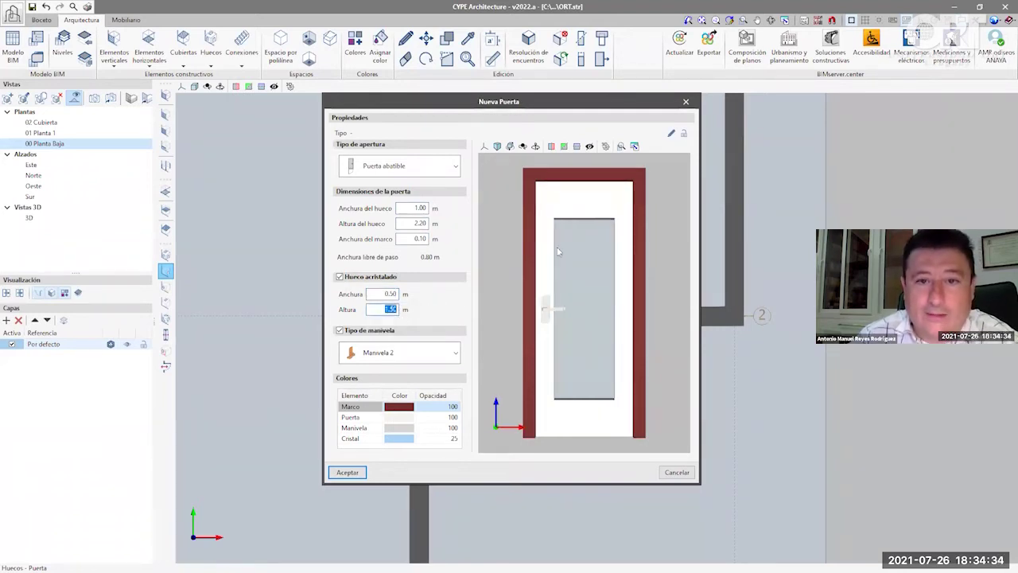
- Change the door handle to Manivela 1 and accept the new door definition
left_click(409, 352)
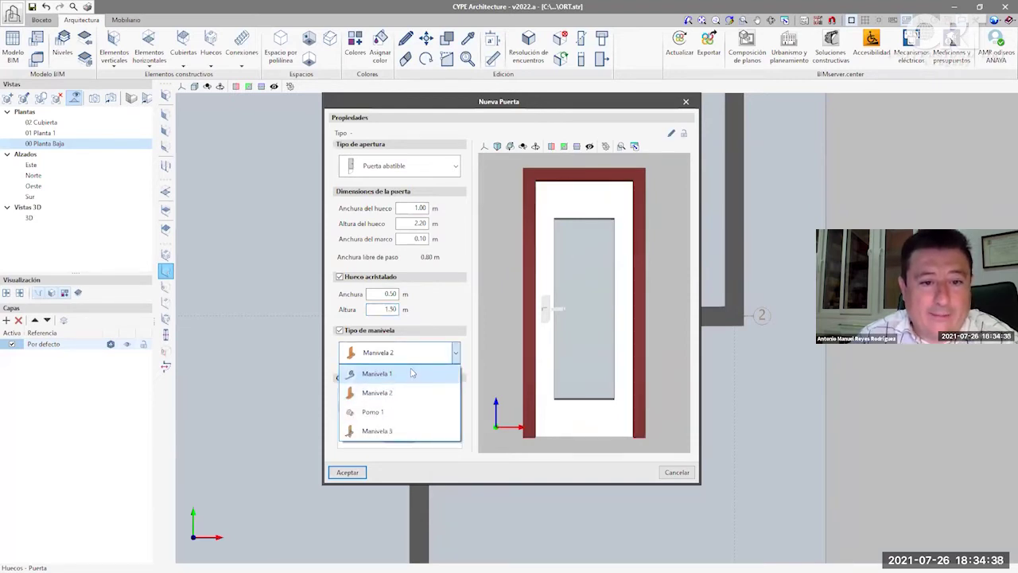
left_click(412, 373)
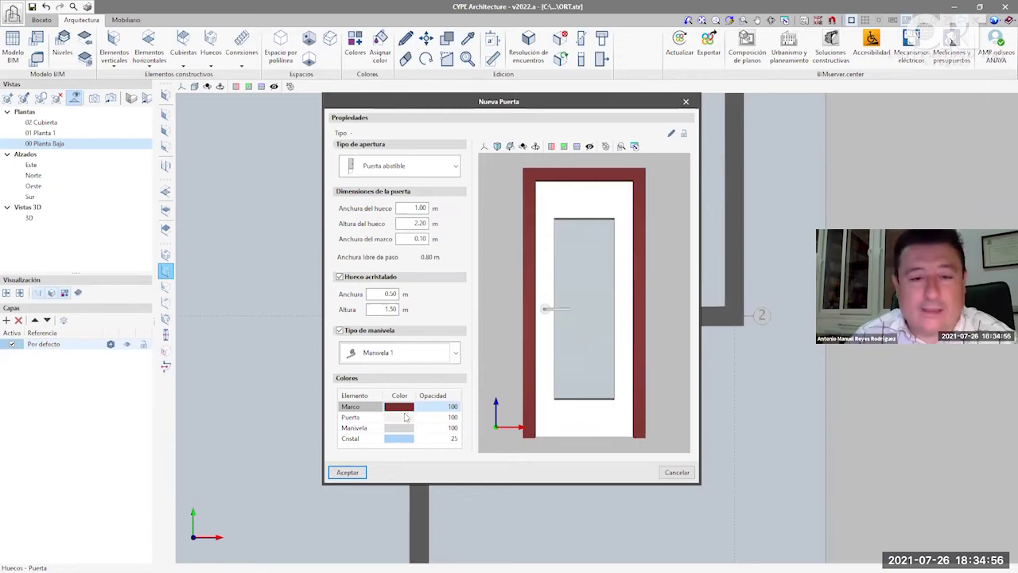
left_click(348, 473)
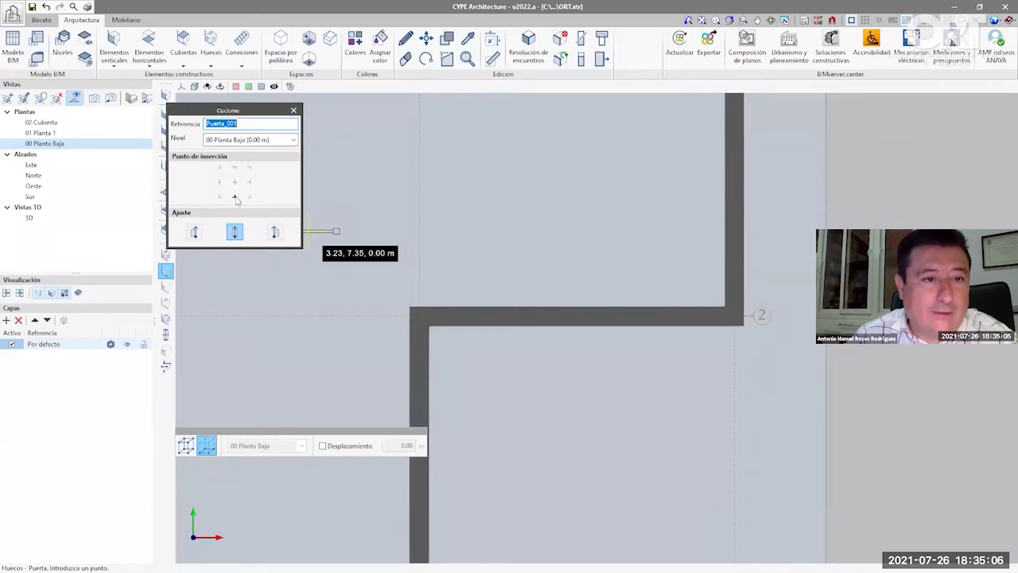
- Insert the door with the first Ajuste option in the exterior wall along axis 2, at about 7.00, 5.85, 0.00 m
left_click(194, 231)
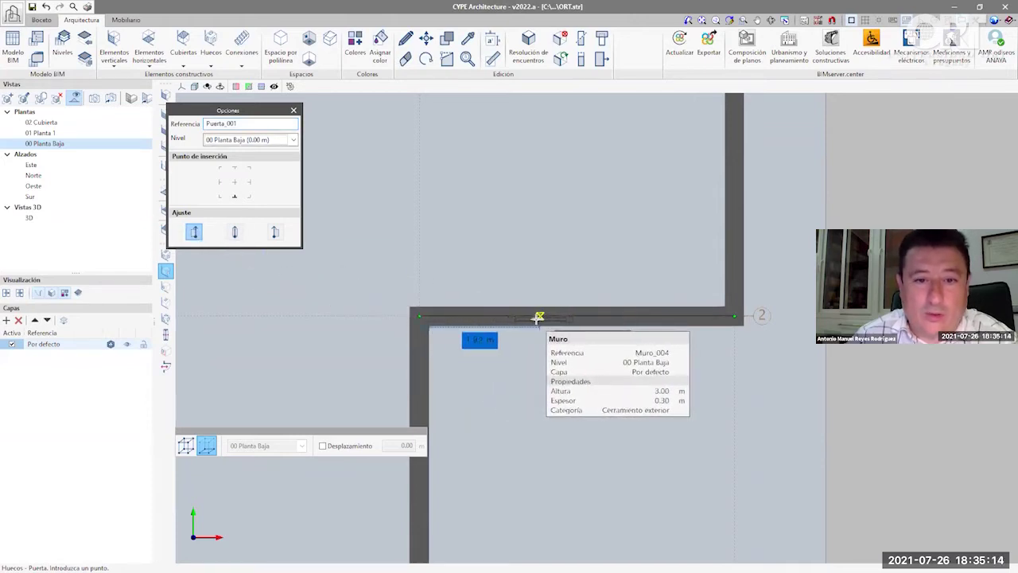
mouse_move(528, 321)
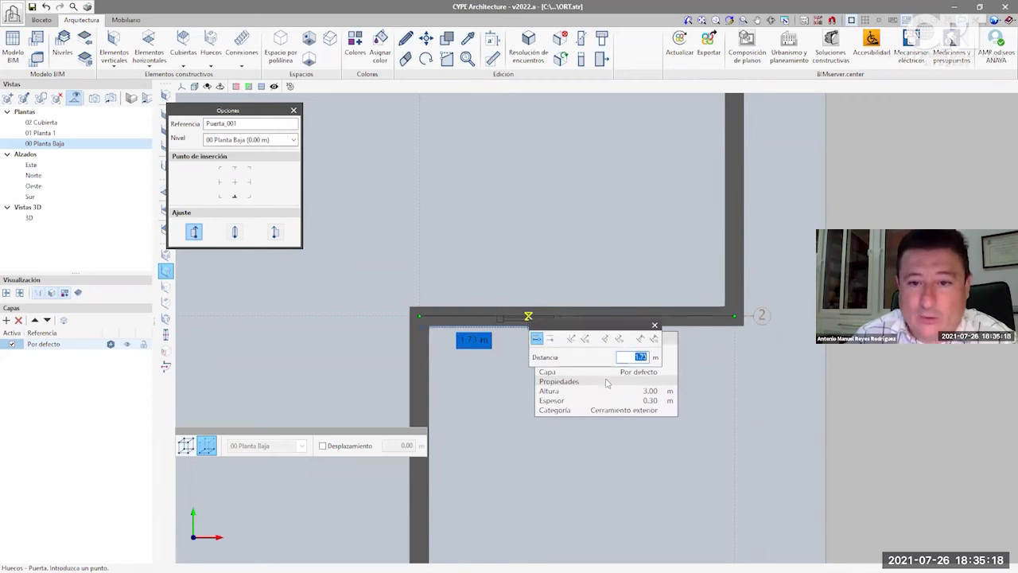
key("Return")
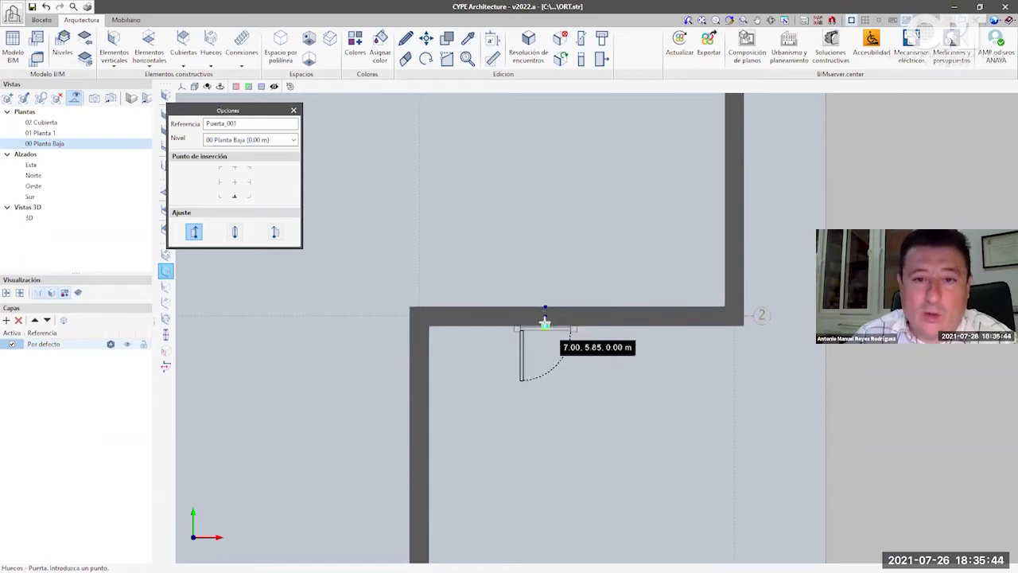
left_click(545, 315)
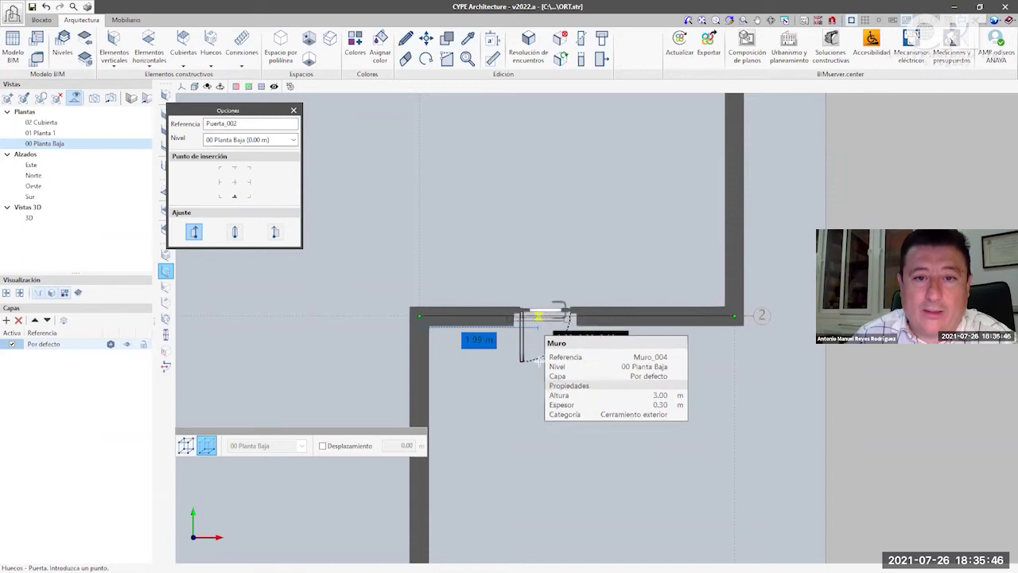
key("Escape")
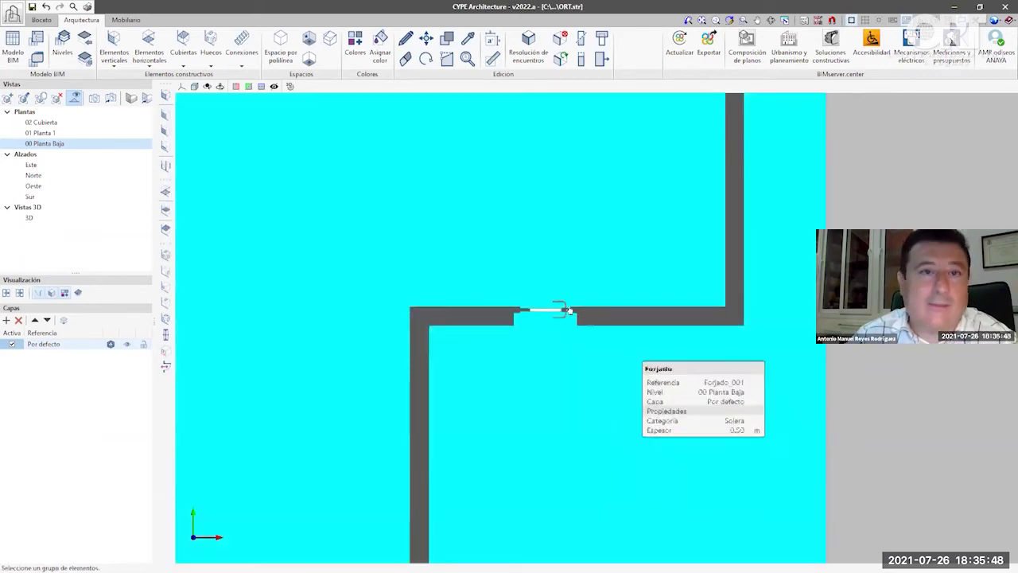
- In the 3D view, define a new rectangular fixed window 1.20 m wide and 1.50 m high with two panes
left_click(27, 221)
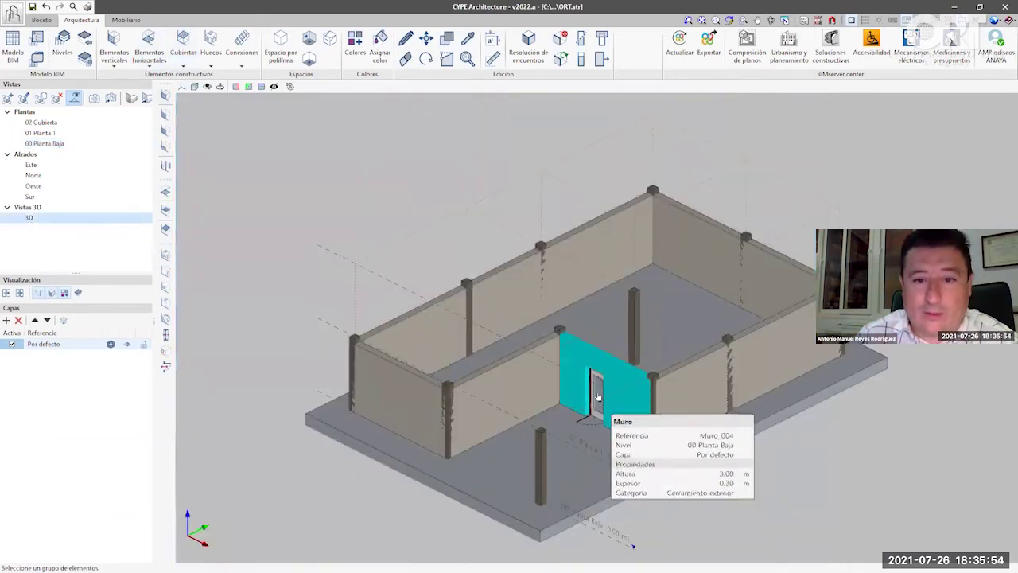
scroll(561, 425, "up", 5)
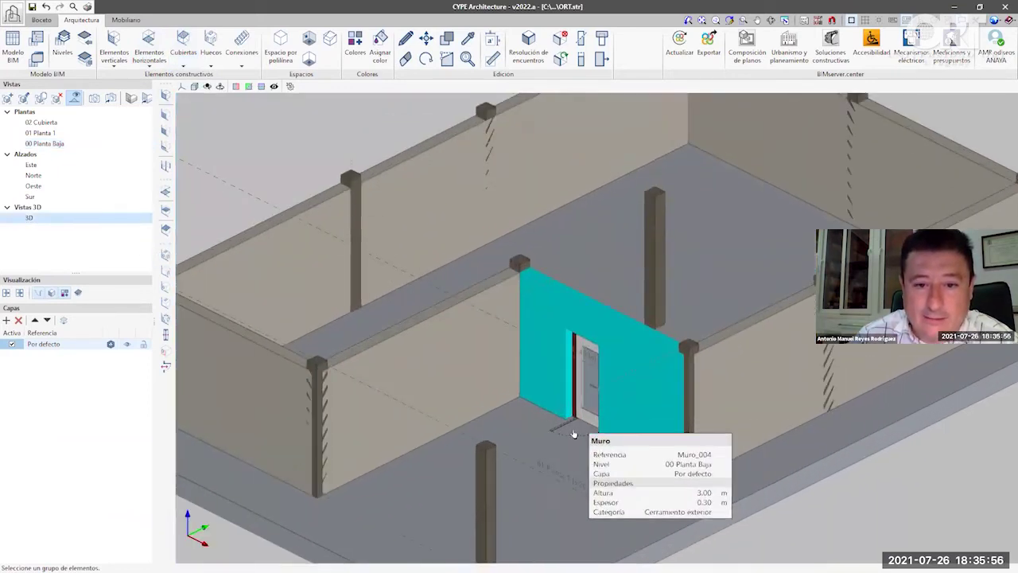
scroll(560, 426, "down", 5)
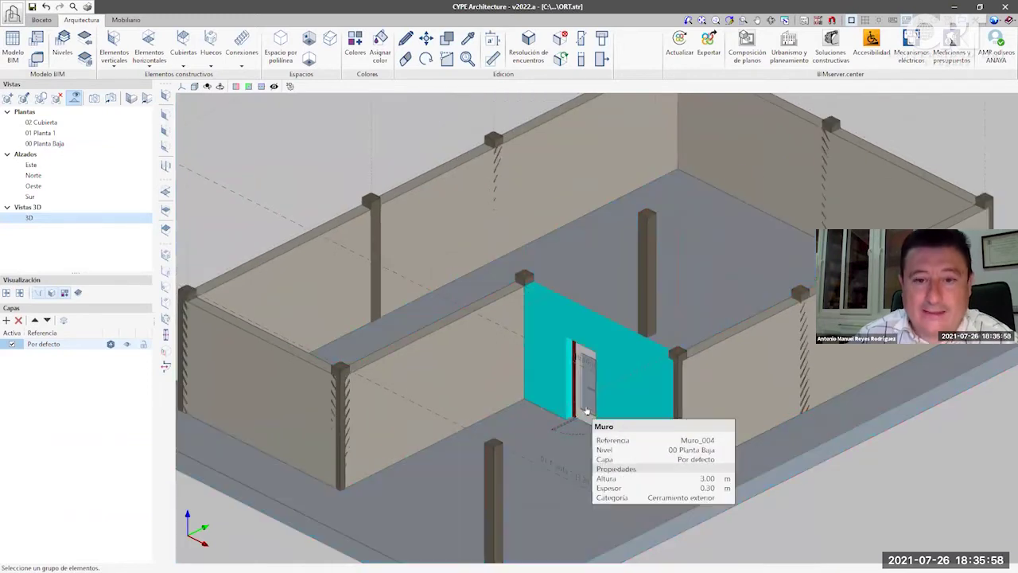
scroll(557, 417, "down", 2)
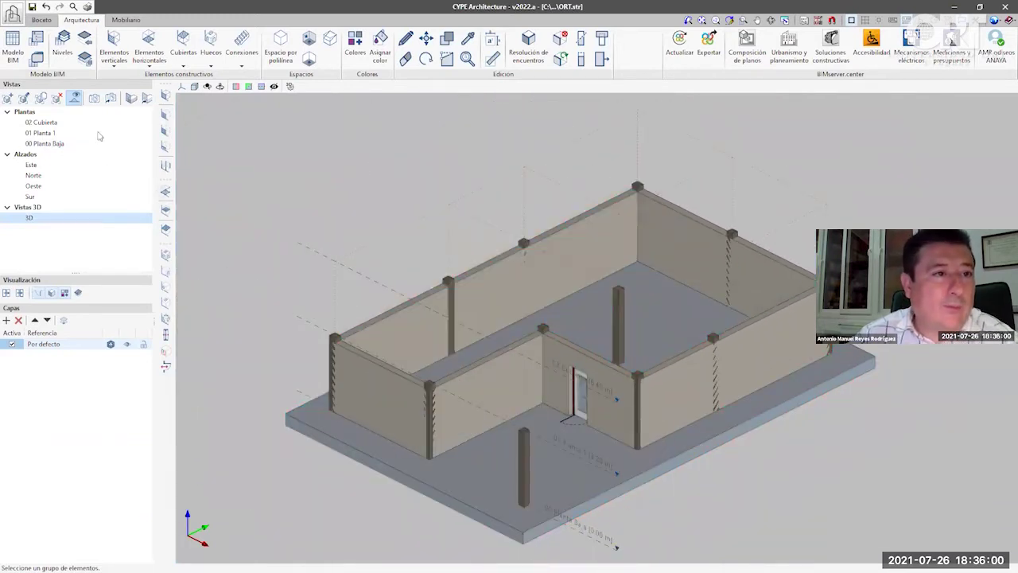
left_click(165, 254)
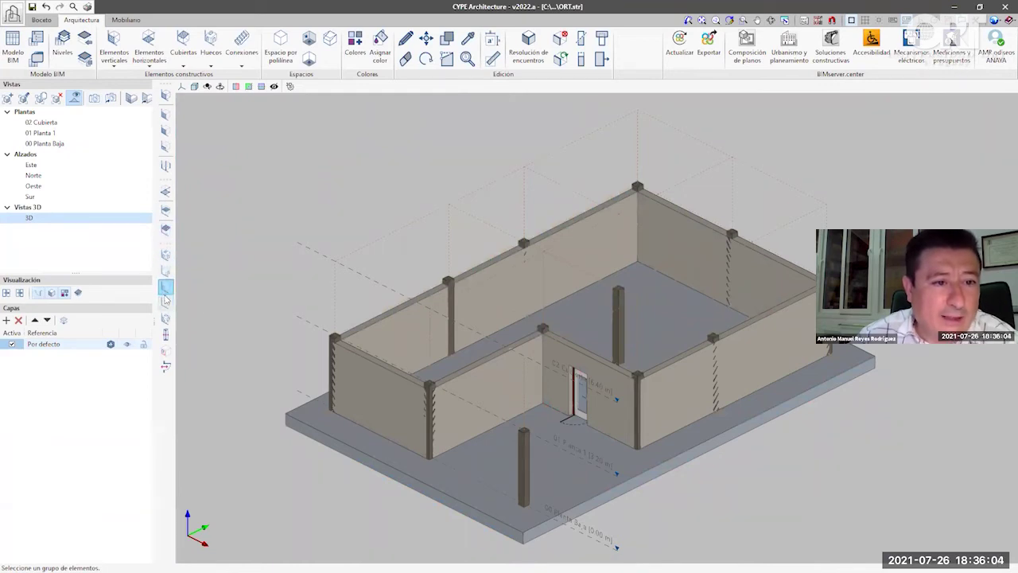
left_click(165, 288)
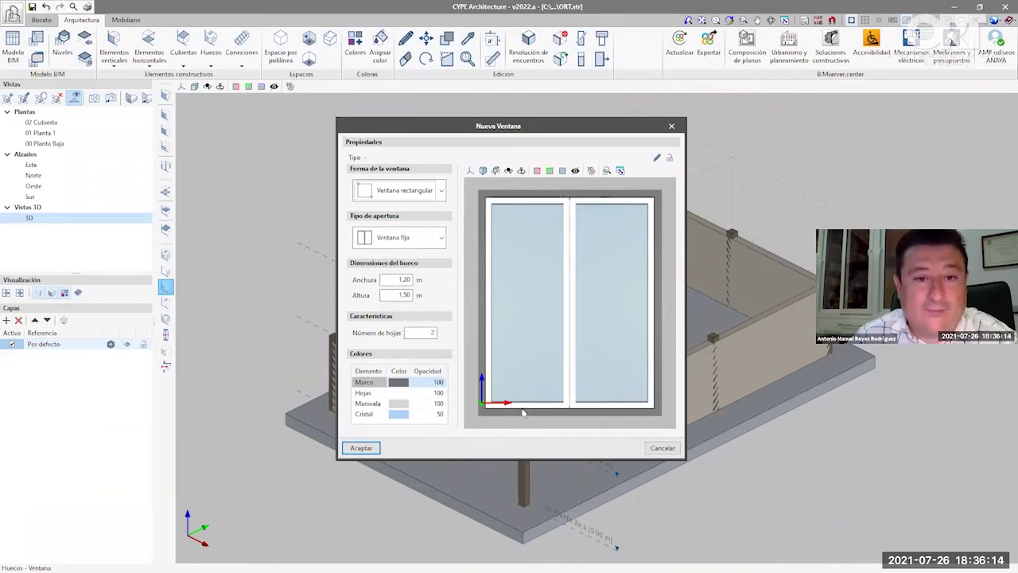
left_click(361, 448)
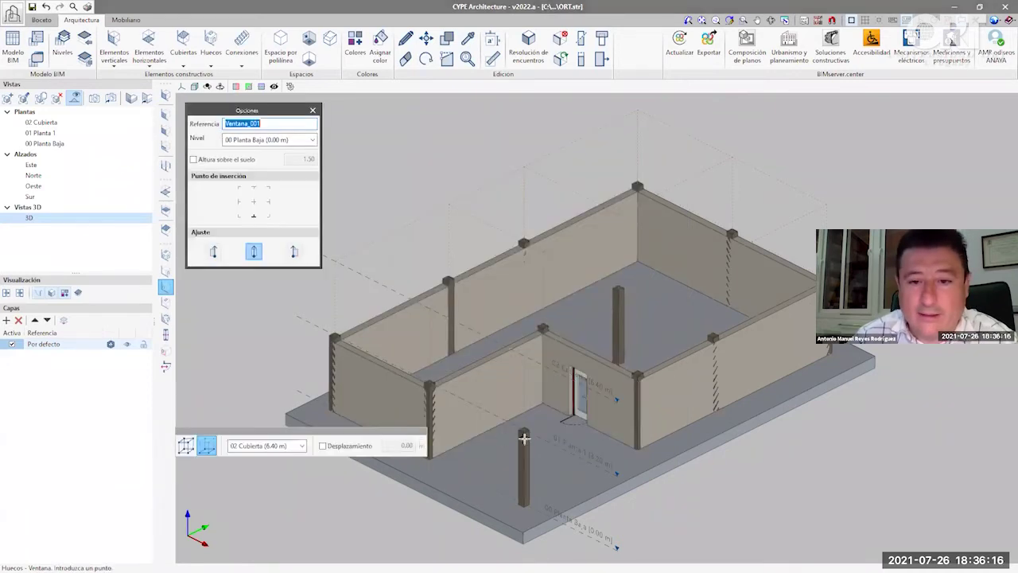
- Insert the window at floor level in the exterior wall around the corner from the door, at about 9.85, 8.05, 0.00 m
left_click(672, 412)
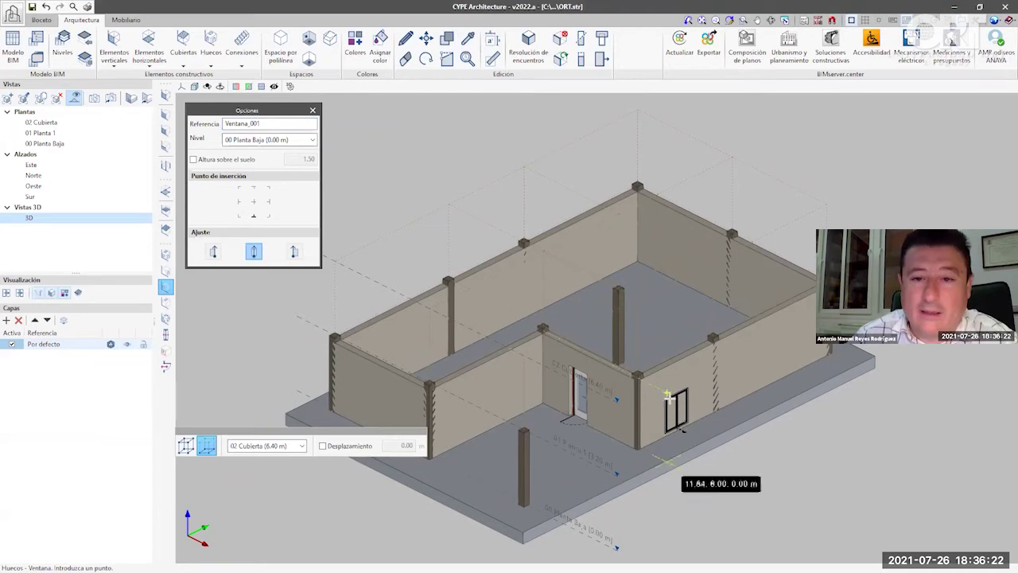
scroll(676, 414, "up", 4)
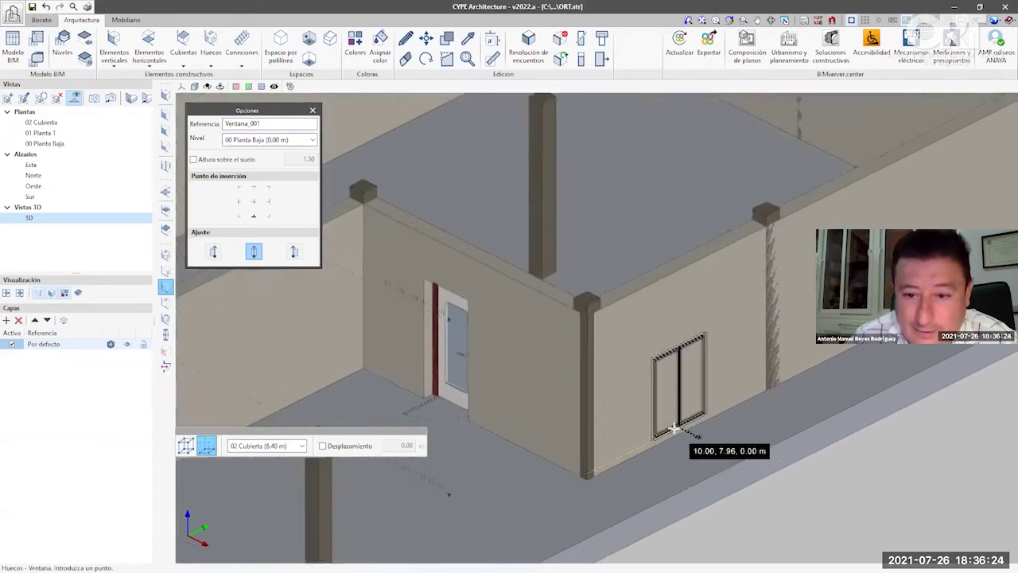
scroll(673, 428, "up", 3)
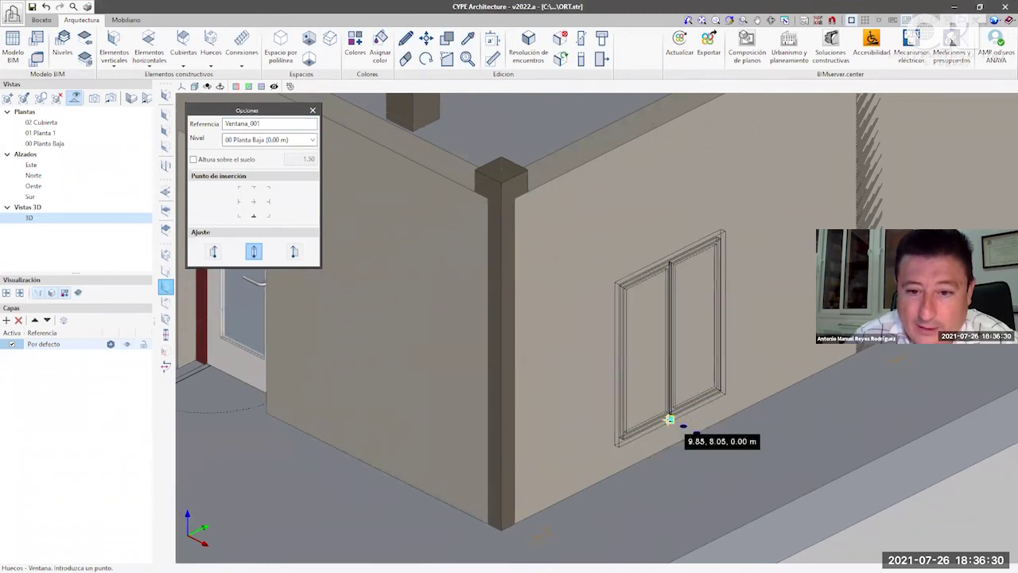
left_click(668, 419)
key("Escape")
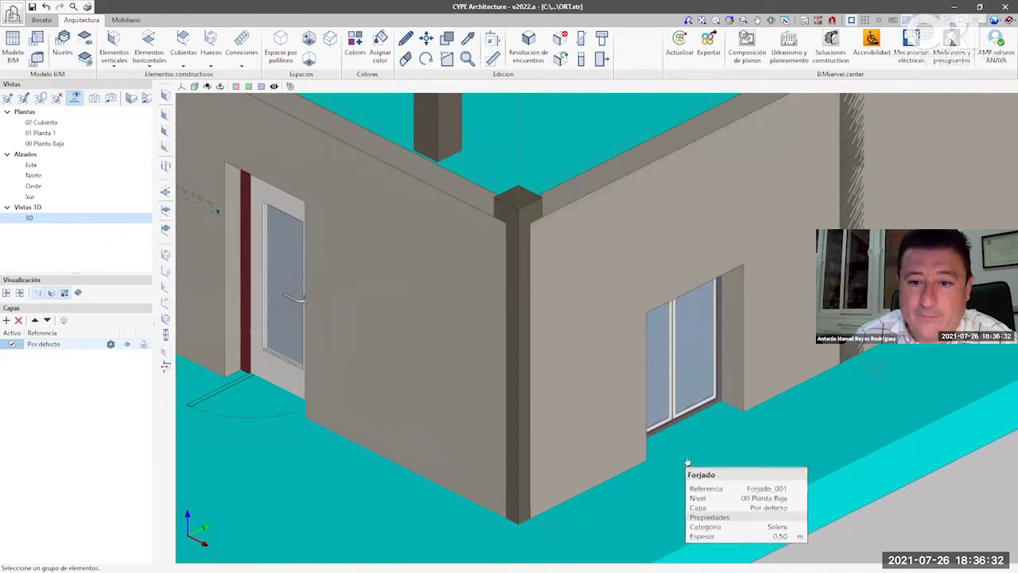
- Show the whole building in 3D and review the furniture, appliance, sanitary and garden (Mobiliario) tools
scroll(687, 461, "down", 2)
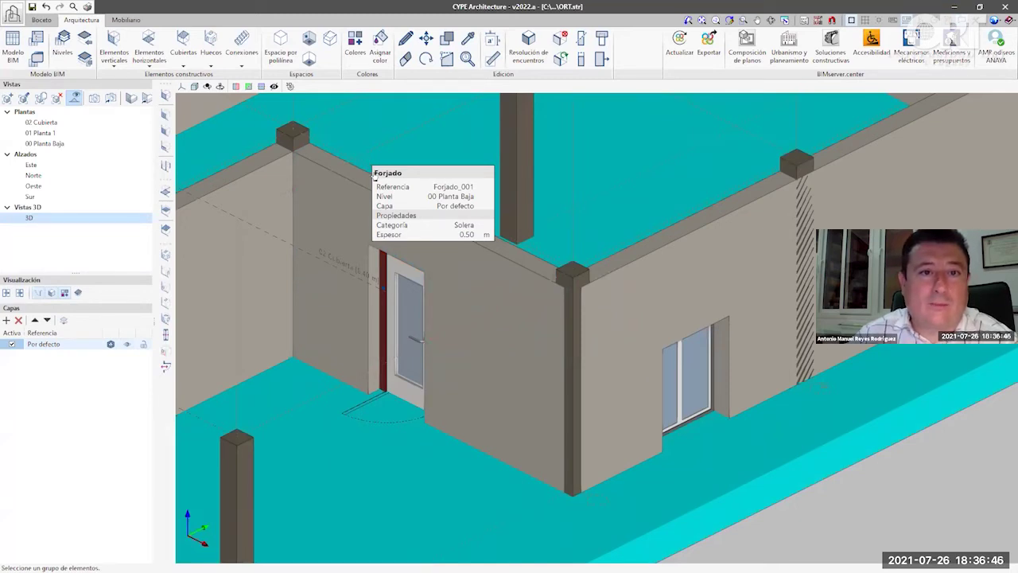
middle_click_drag(458, 191, 623, 364)
scroll(622, 364, "down", 6)
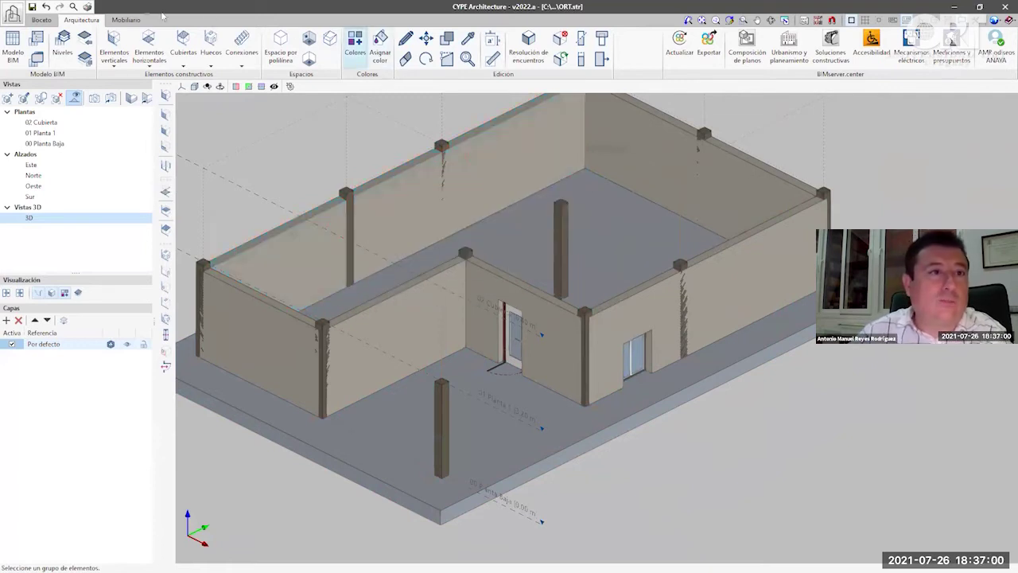
left_click(125, 19)
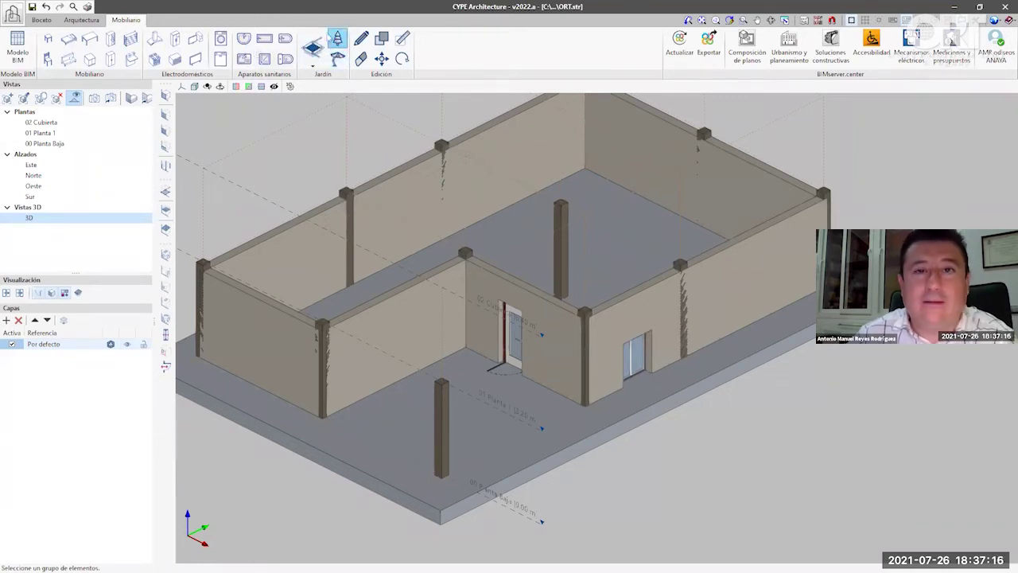
left_click(312, 46)
middle_click_drag(423, 217, 459, 252)
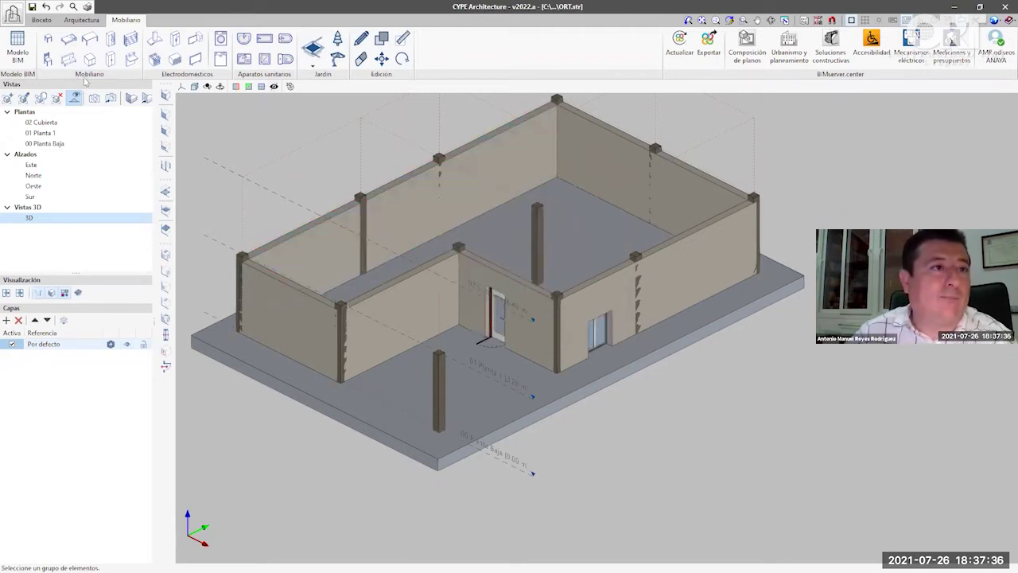
- Save the current job and open the recent job ANAYA_AFR_CYPE_Arch.str
left_click(12, 13)
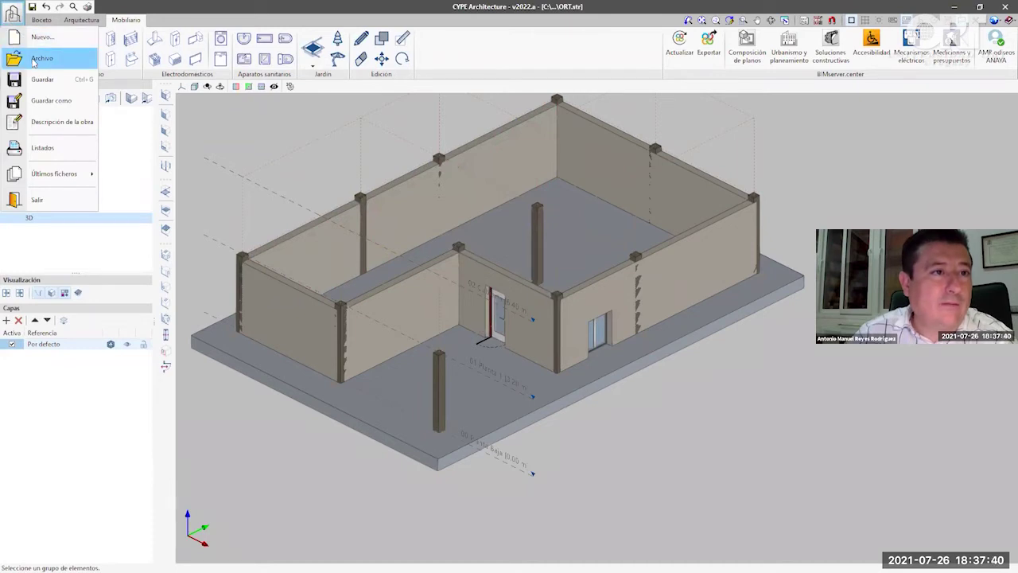
left_click(43, 86)
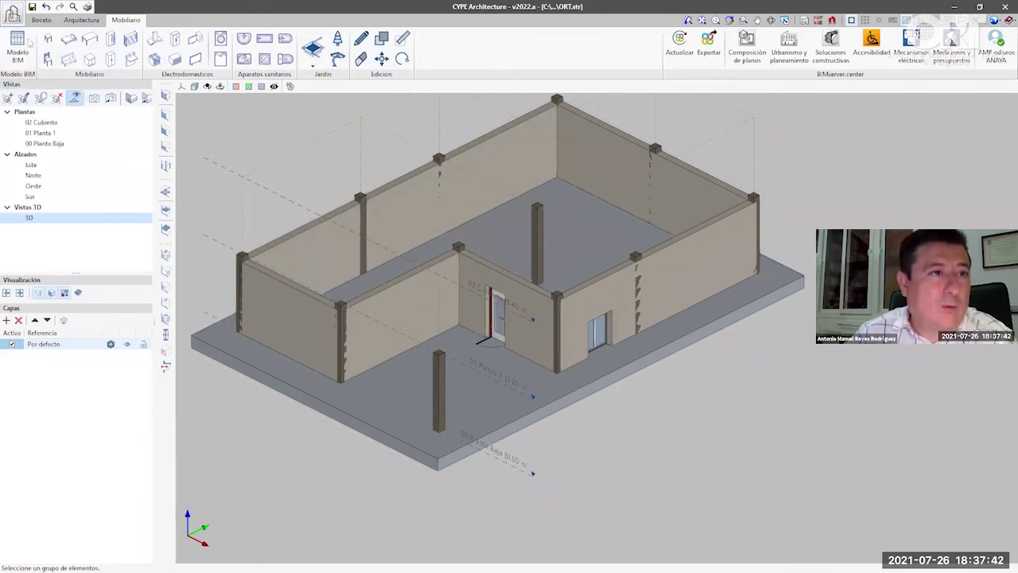
left_click(13, 16)
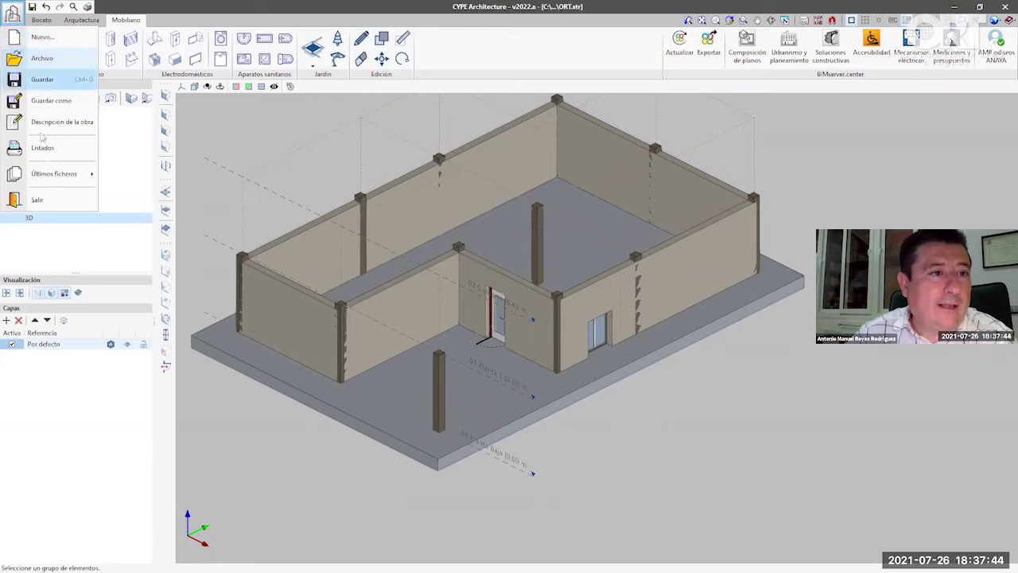
mouse_move(57, 183)
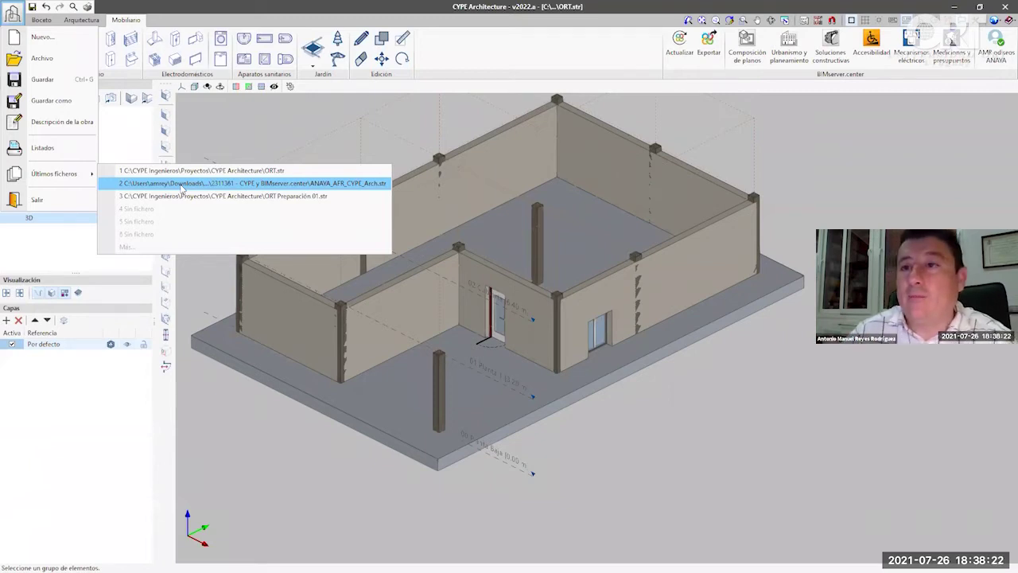
left_click(182, 188)
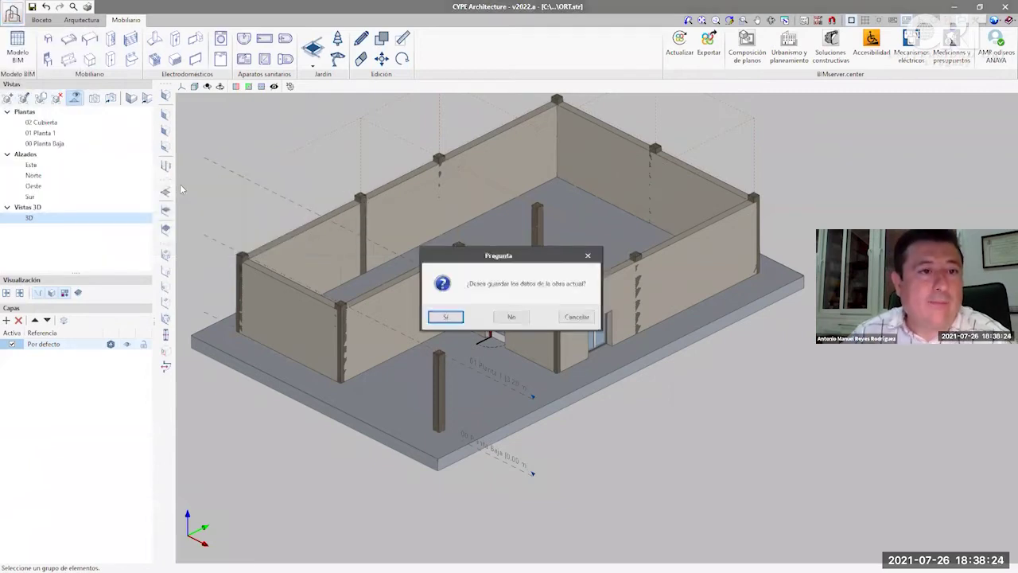
left_click(447, 317)
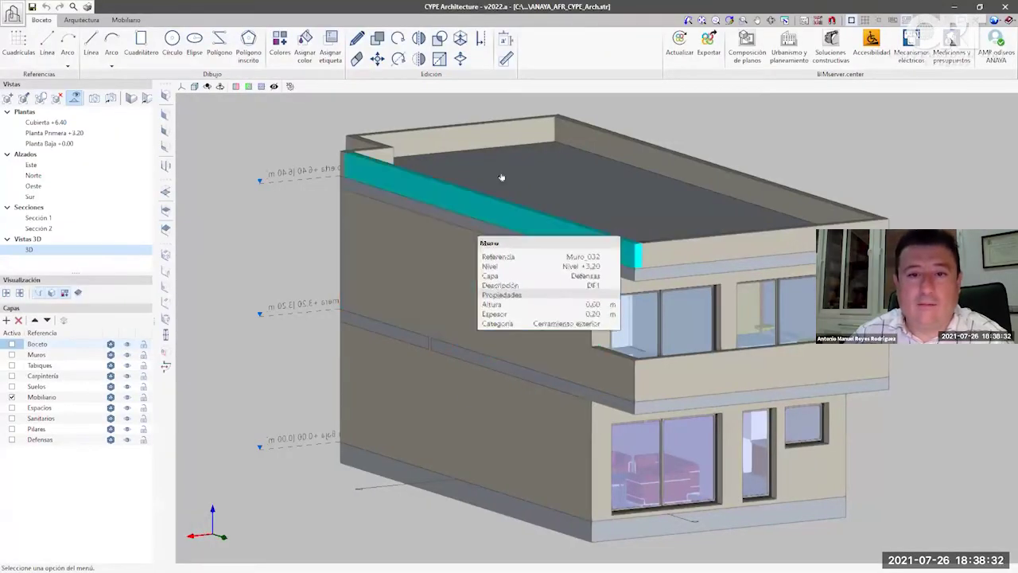
- Cut the finished house with a horizontal section plane, raise it within the upper storey and examine the furnished rooms from above
middle_click_drag(579, 281, 377, 123)
scroll(482, 297, "down", 3)
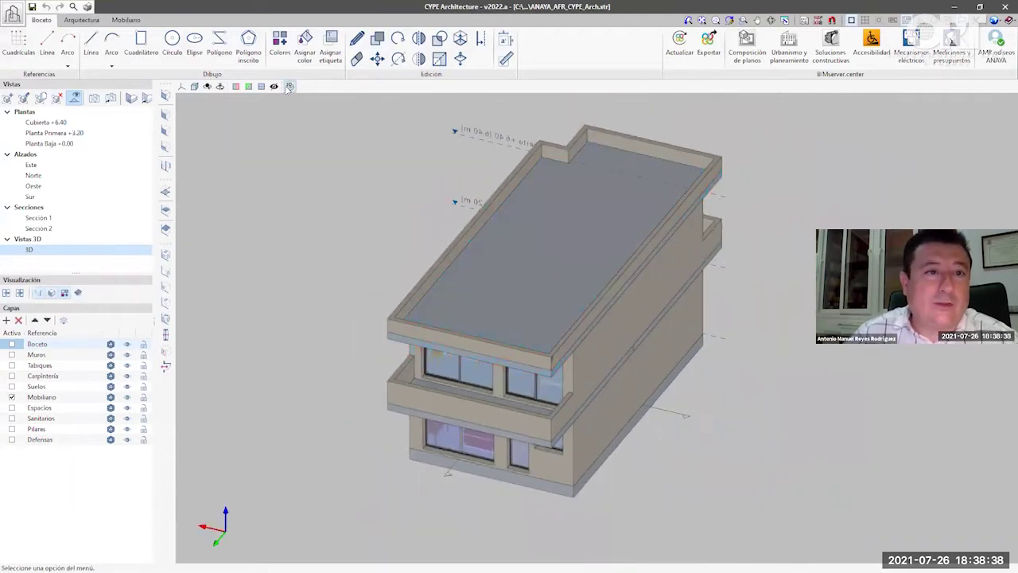
left_click(261, 86)
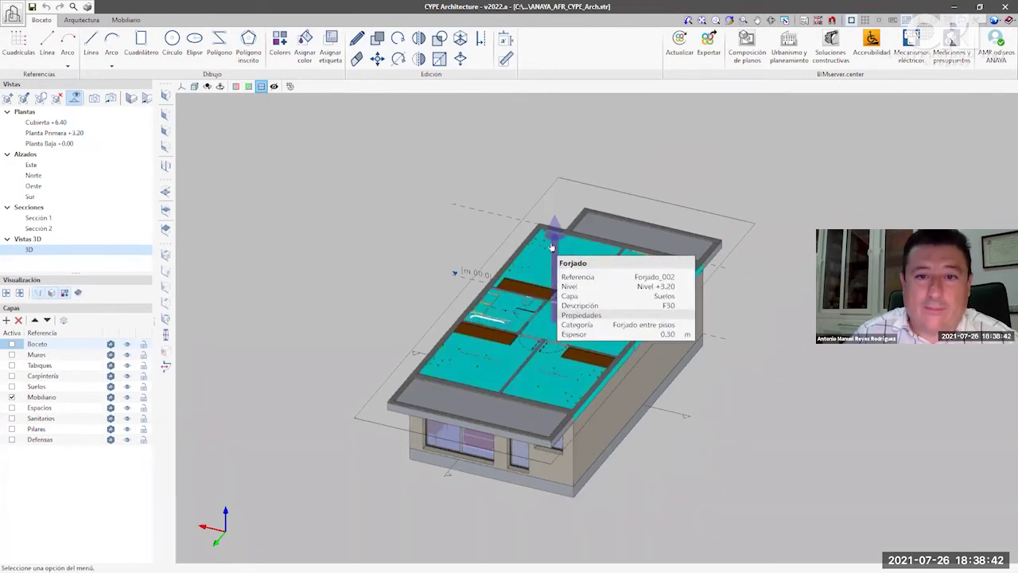
left_click_drag(555, 233, 552, 166)
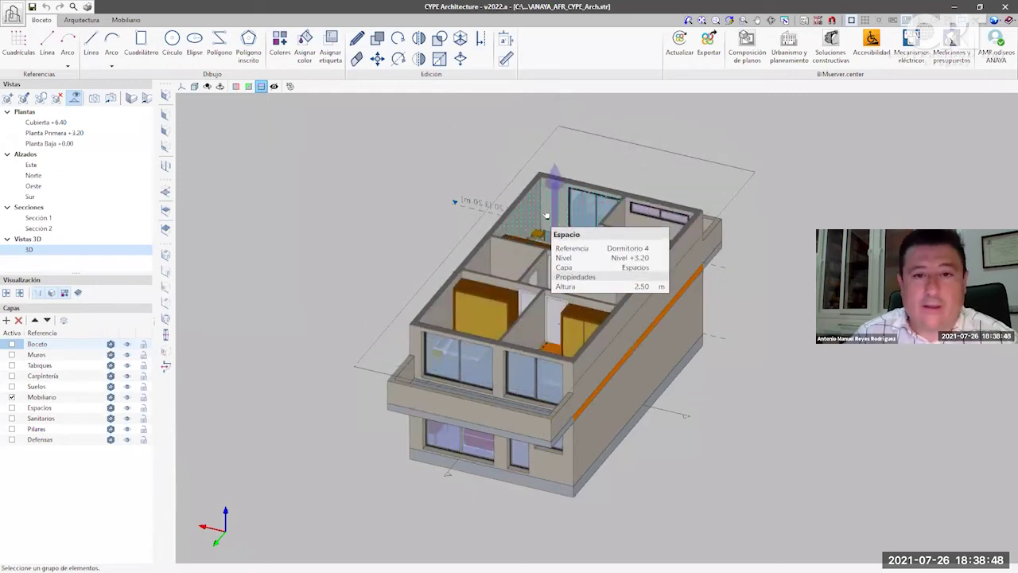
middle_click_drag(547, 214, 547, 285)
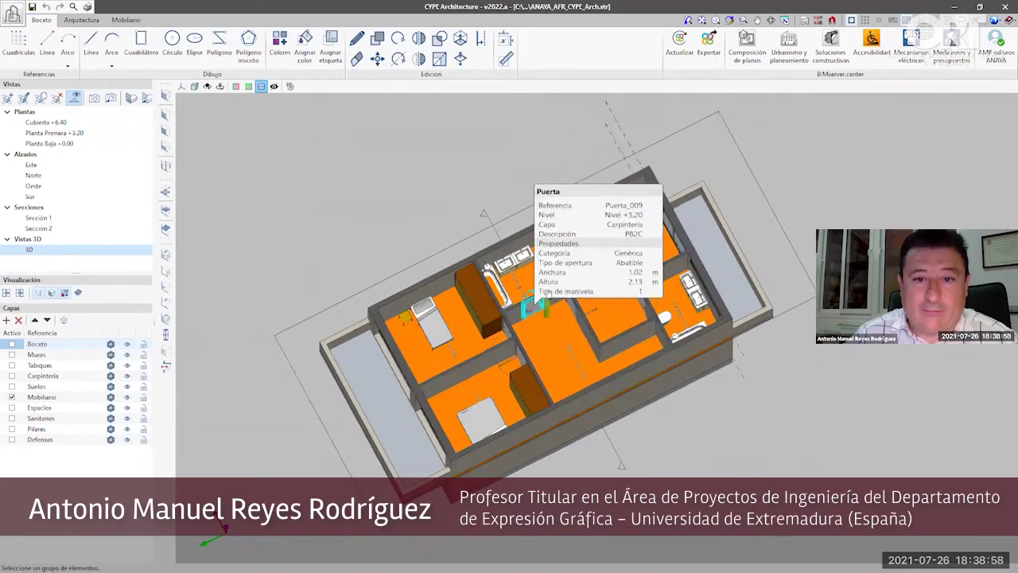
- Lower the horizontal section plane to the ground floor and examine its furnished rooms from above
mouse_move(544, 302)
middle_mouse_down()
mouse_move(549, 221)
mouse_move(539, 299)
middle_mouse_up()
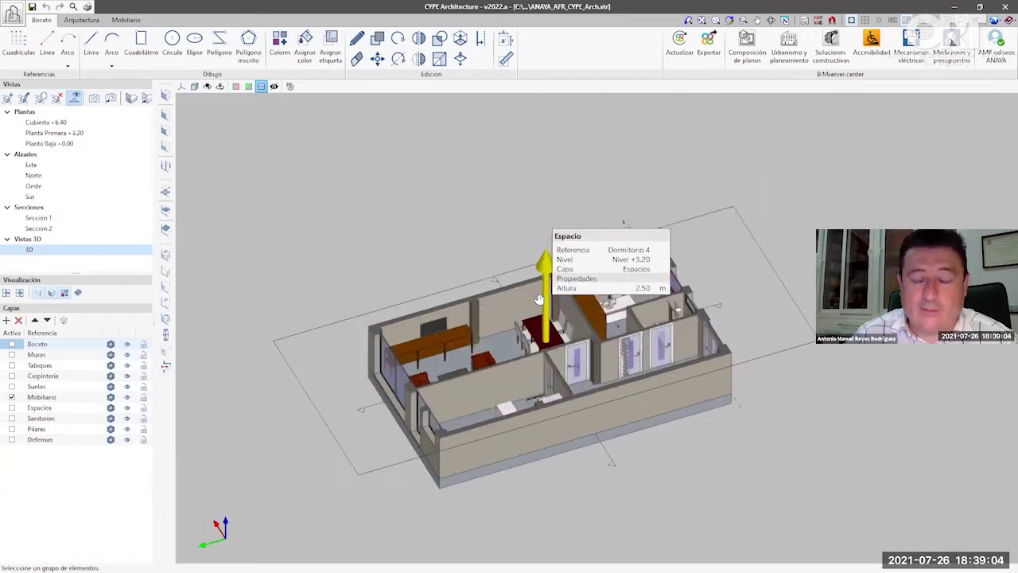
middle_click_drag(585, 363, 632, 343)
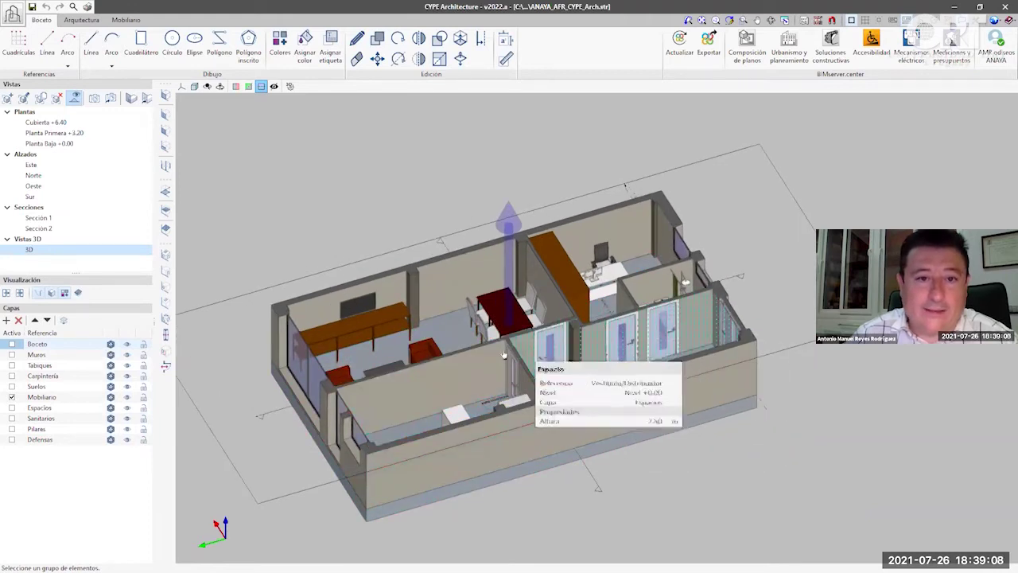
middle_click_drag(523, 374, 496, 318)
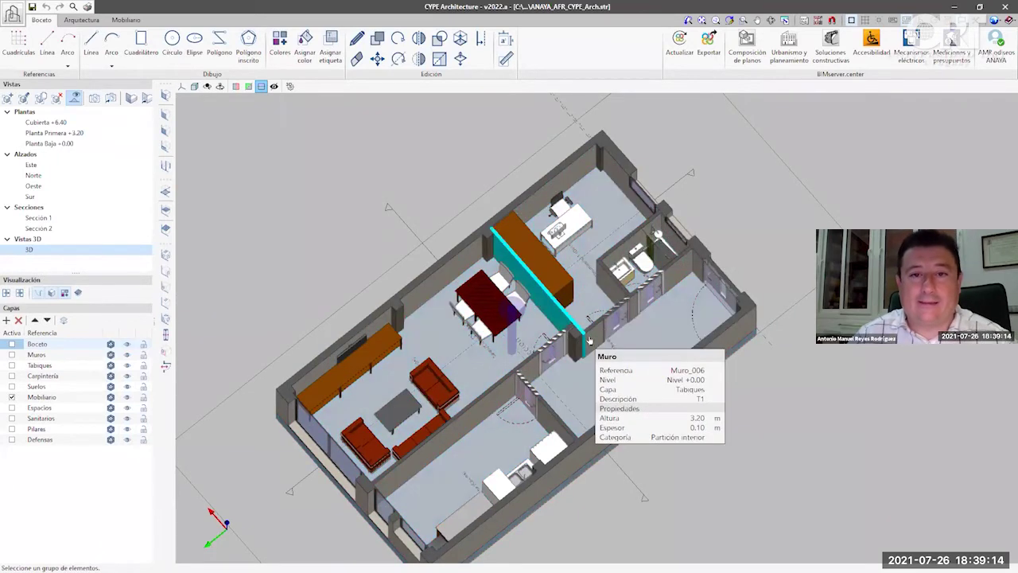
scroll(605, 331, "down", 1)
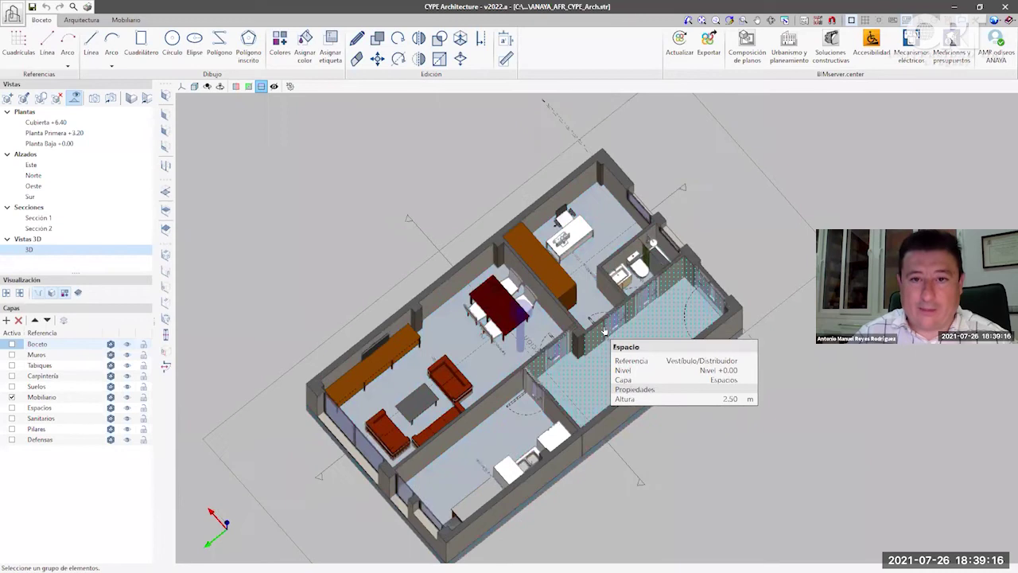
scroll(605, 331, "down", 1)
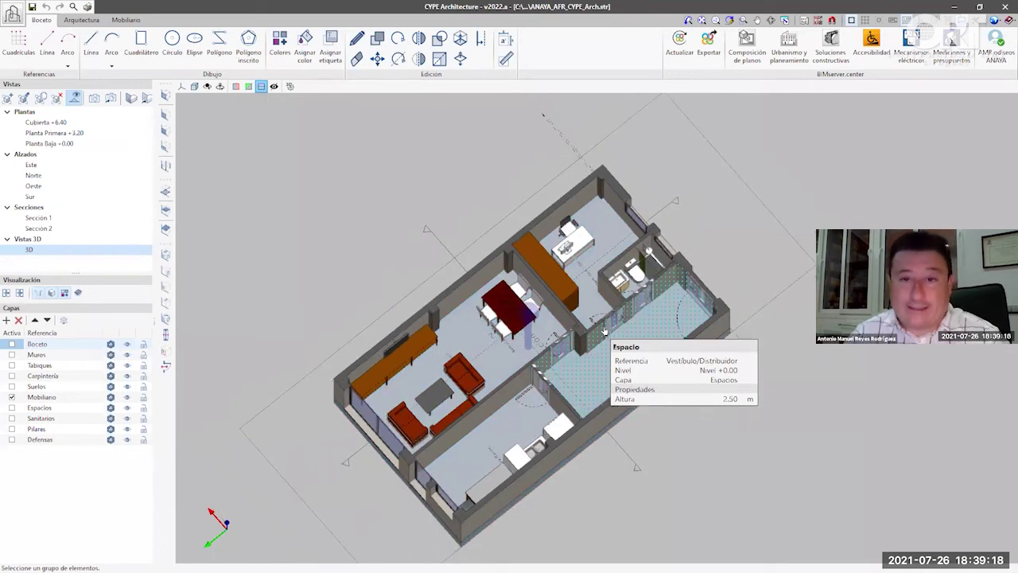
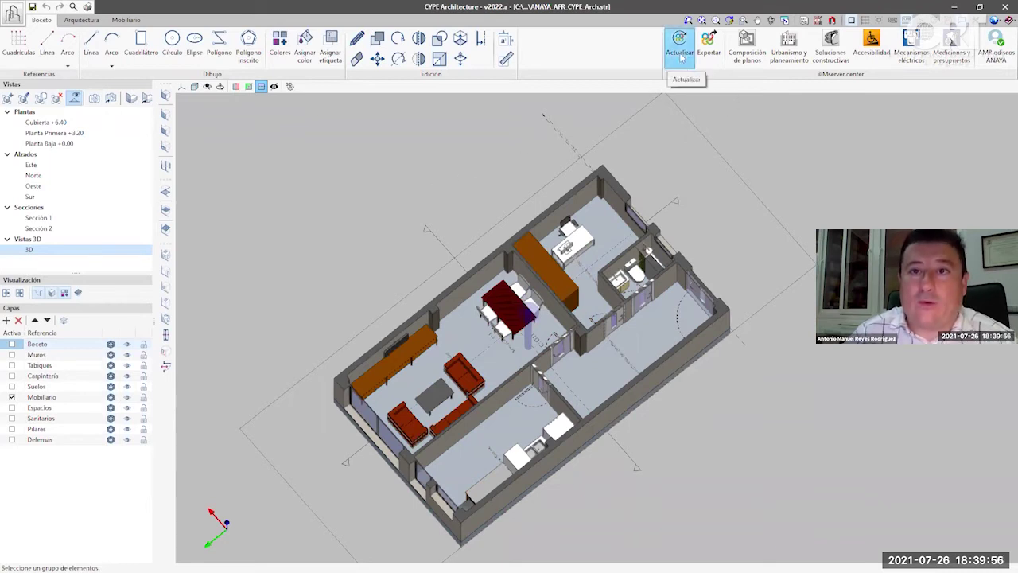
- Close the finished house job, saving its data, and open CYPECAD MEP from the CYPE 2021 program launcher
left_click(701, 68)
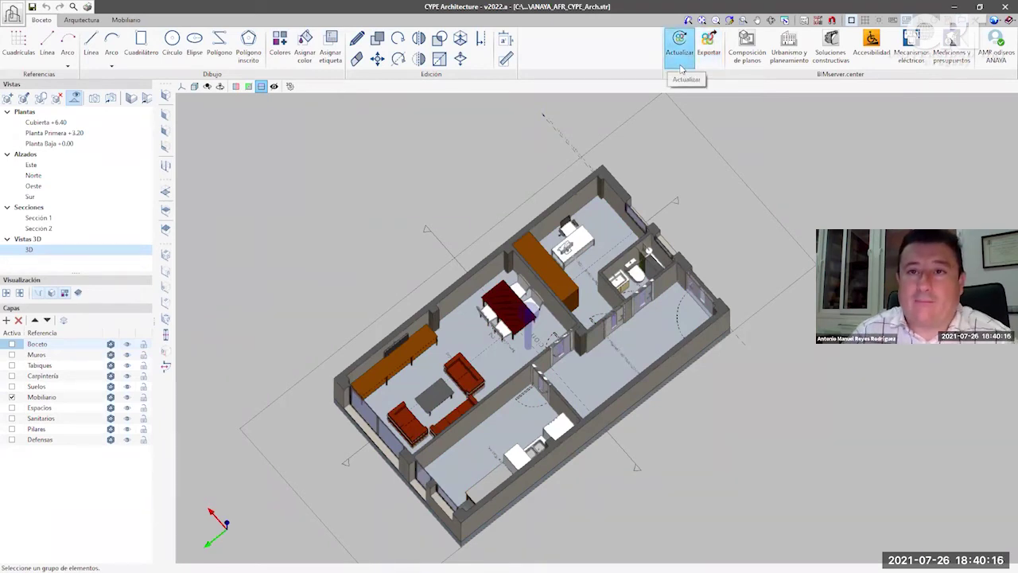
left_click(680, 48)
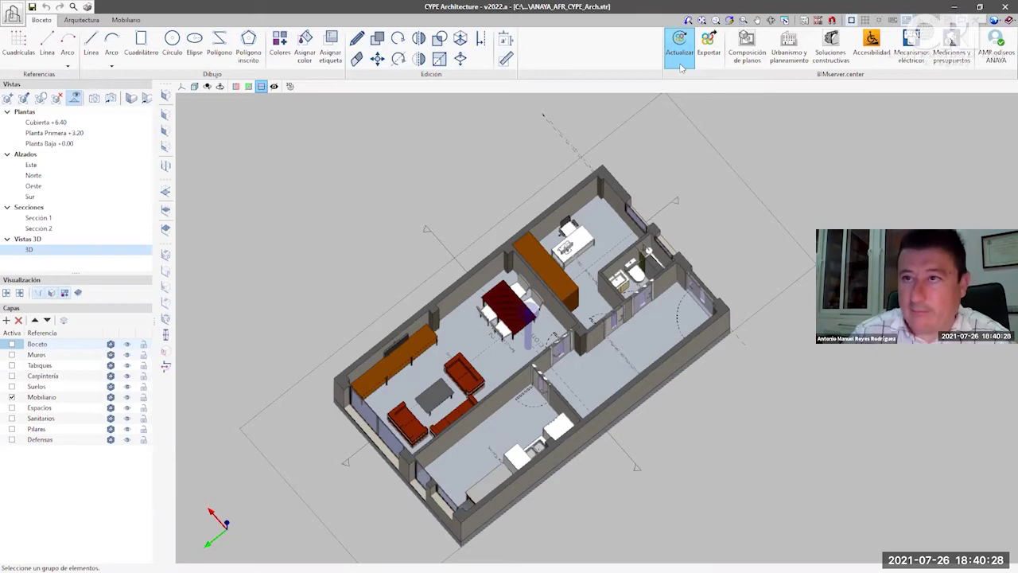
left_click(1004, 7)
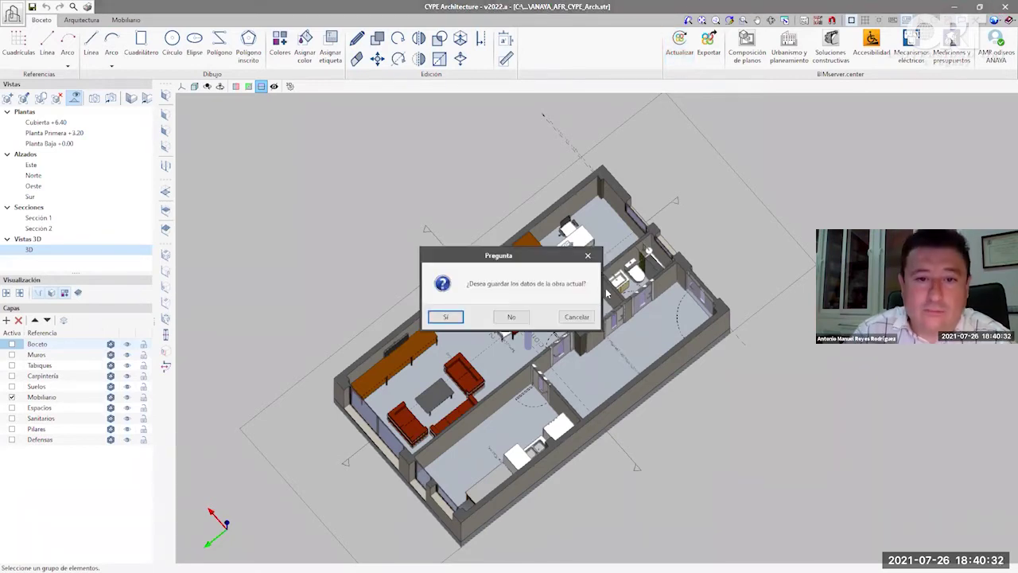
left_click(462, 322)
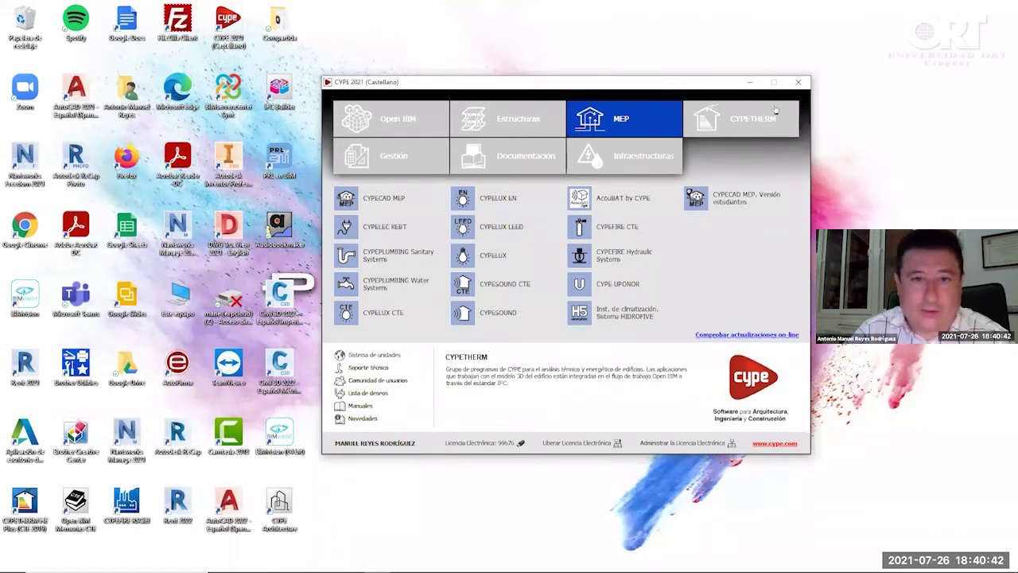
left_click(386, 198)
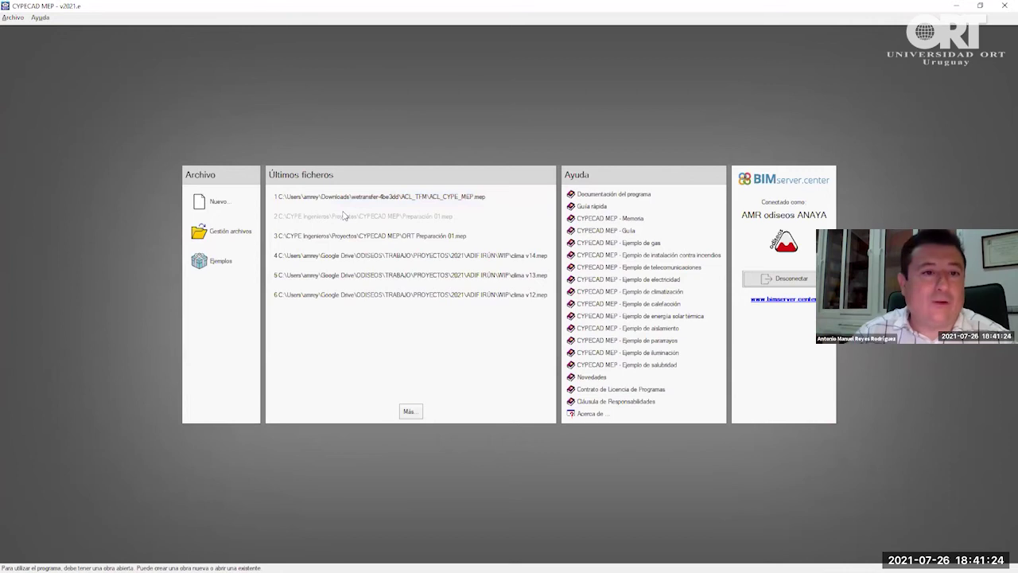
- Create a new job with the file name Edificio BIM plus a first name, and enter a short placeholder description
left_click(213, 201)
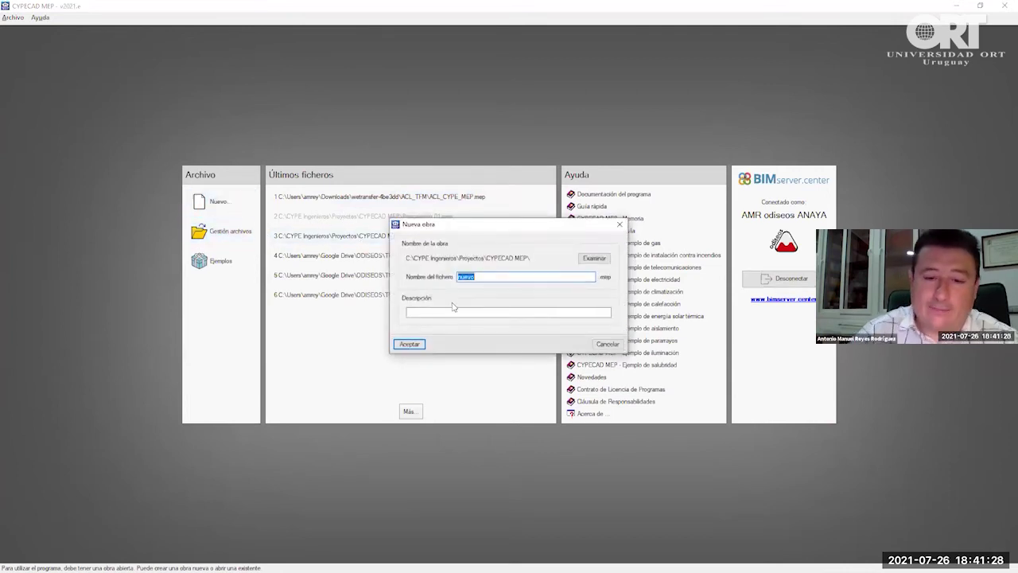
type("Edificio")
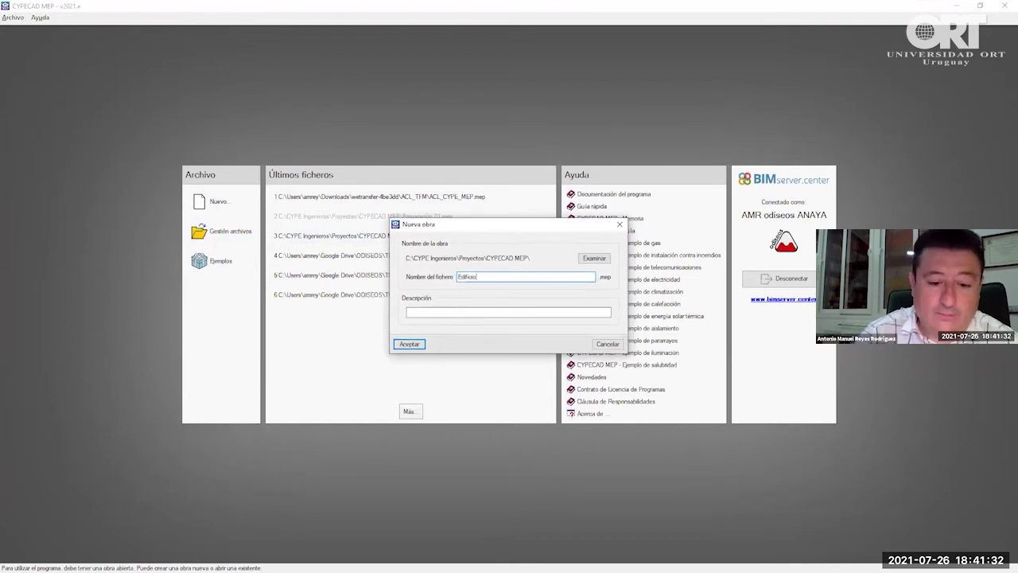
type(" BIM")
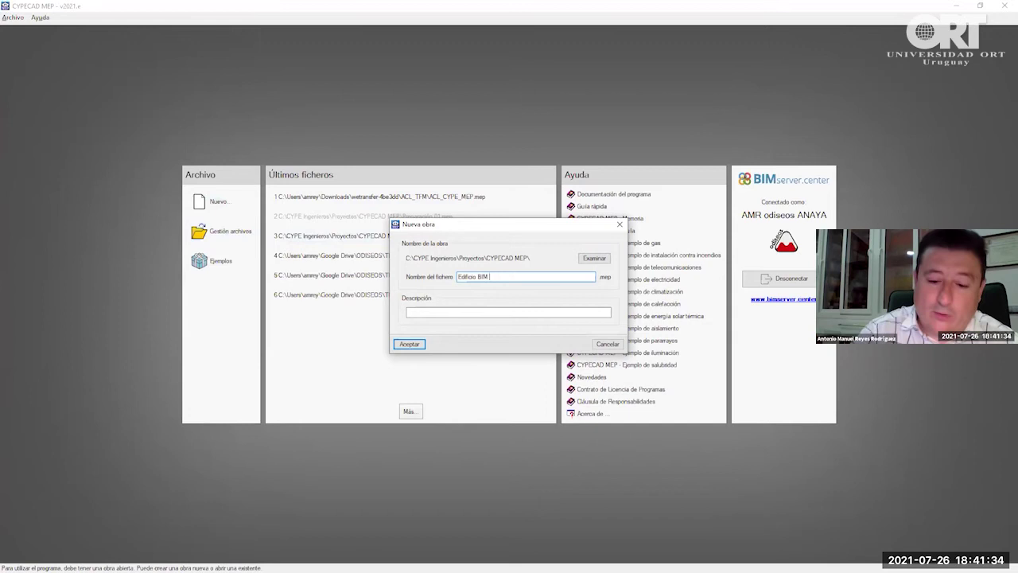
type(" A")
type("lvaro")
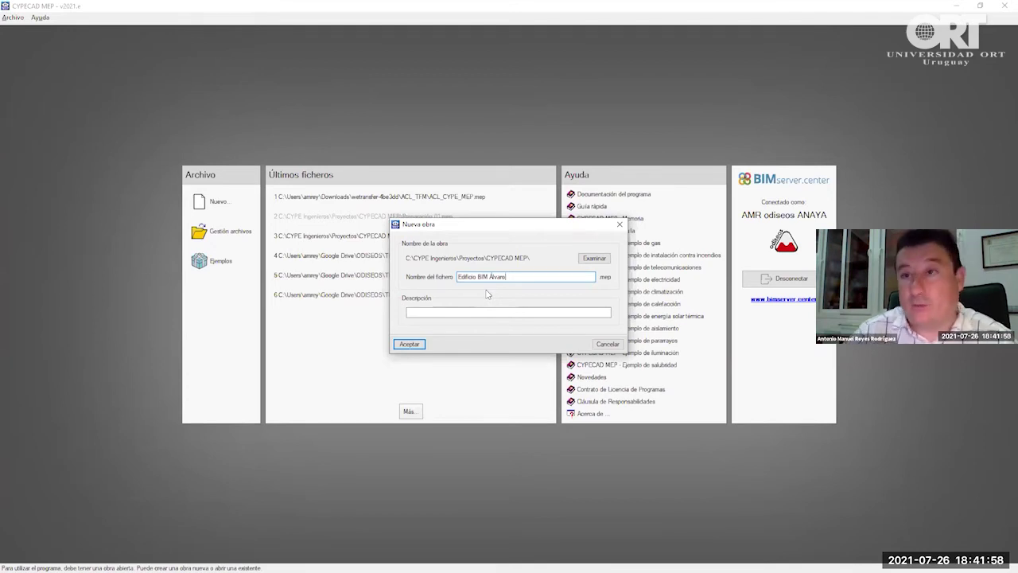
left_click(409, 311)
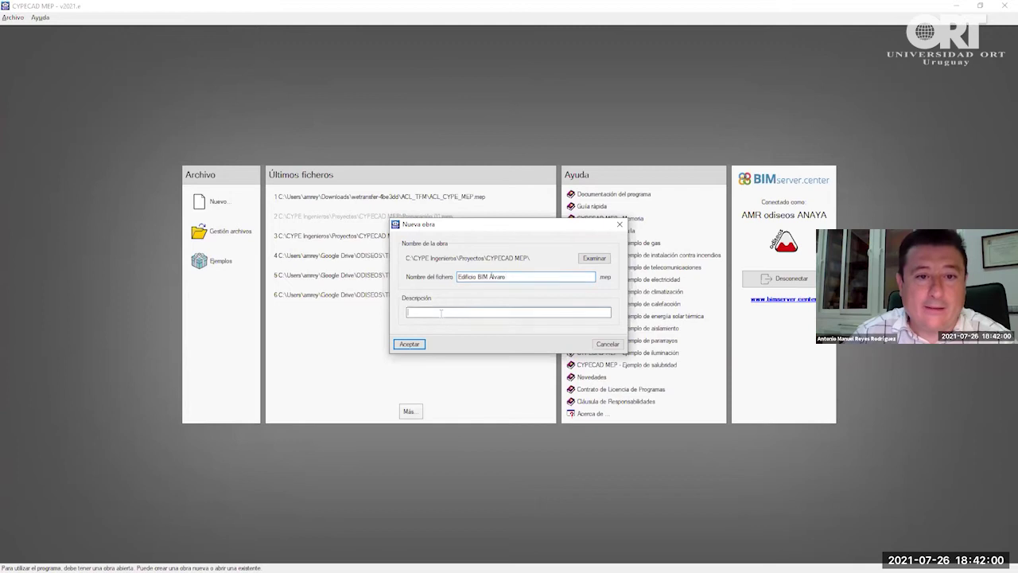
type("skdsj")
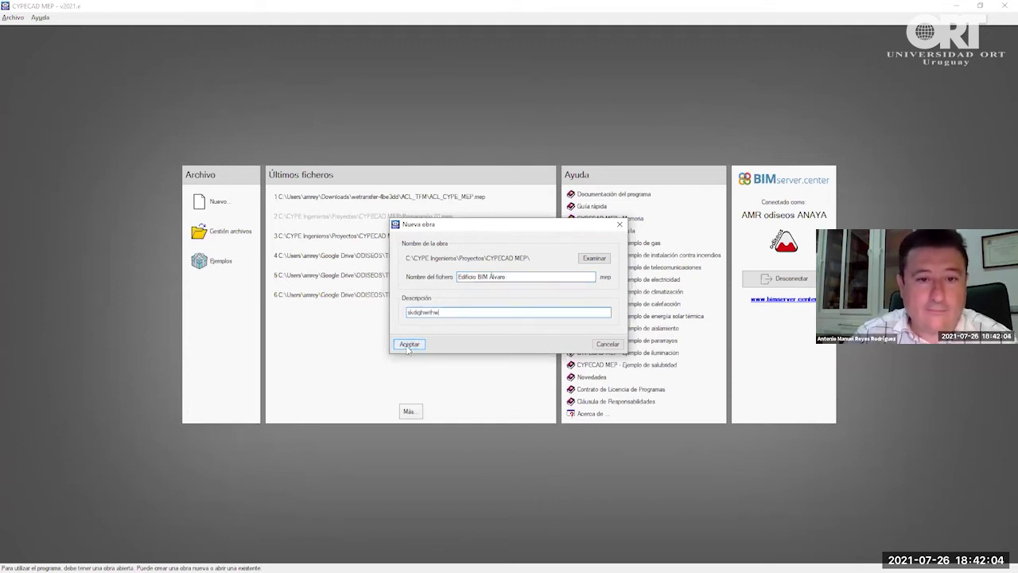
left_click(409, 344)
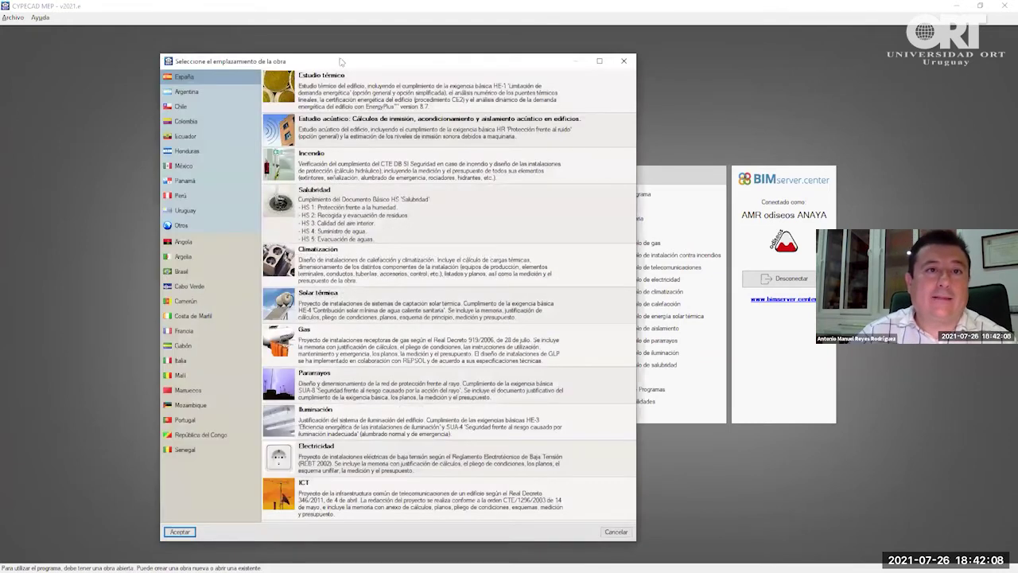
- Compare the calculation modules offered for Uruguay and Otros, and set Uruguay as the job's location
left_click_drag(362, 64, 400, 57)
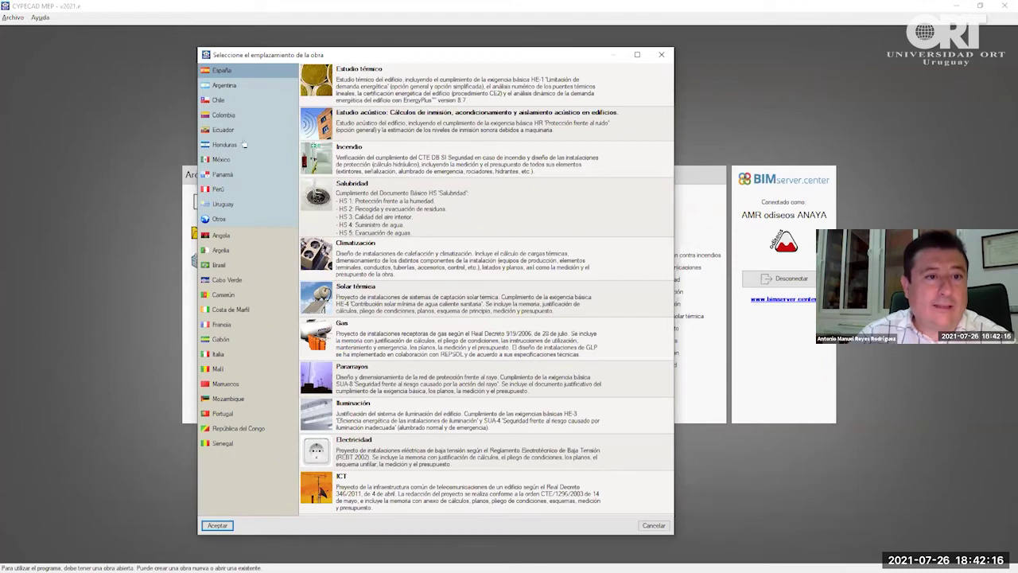
left_click(231, 203)
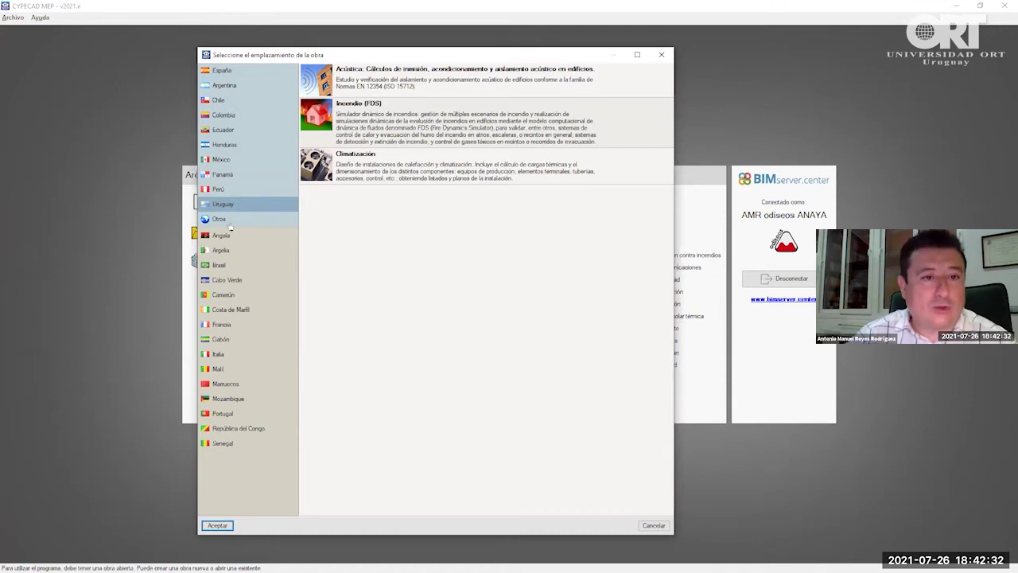
left_click(223, 221)
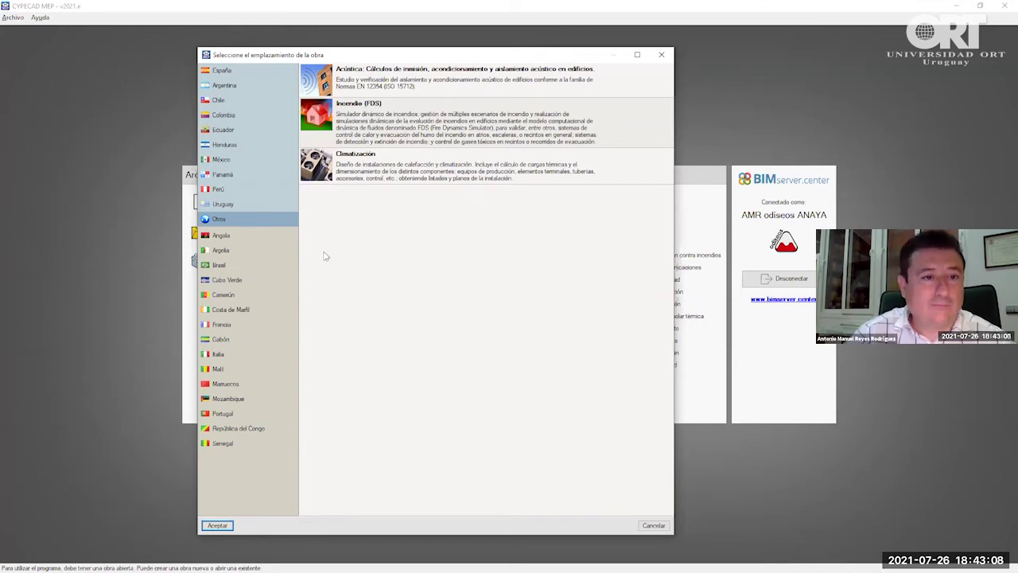
left_click(233, 205)
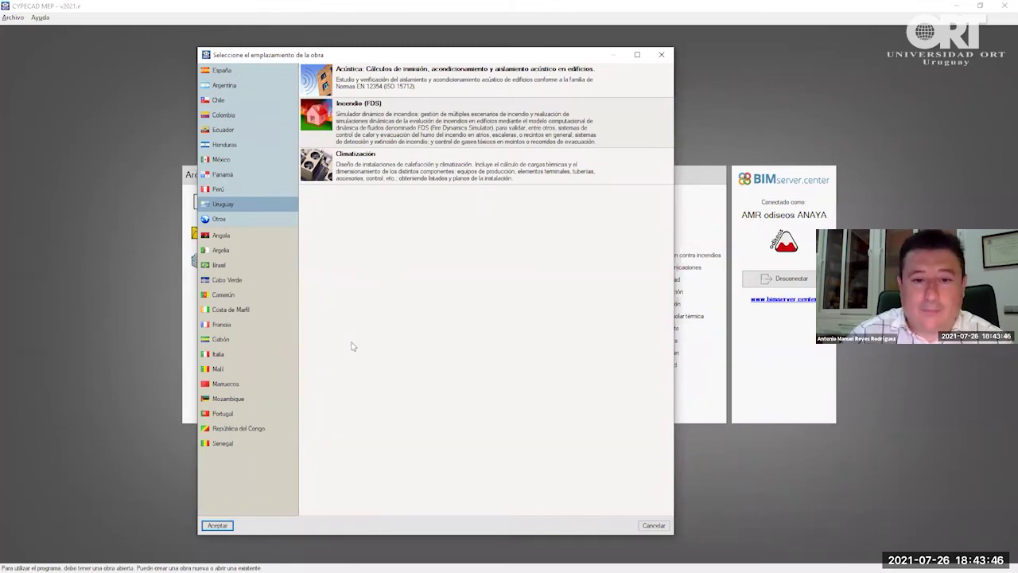
left_click(218, 528)
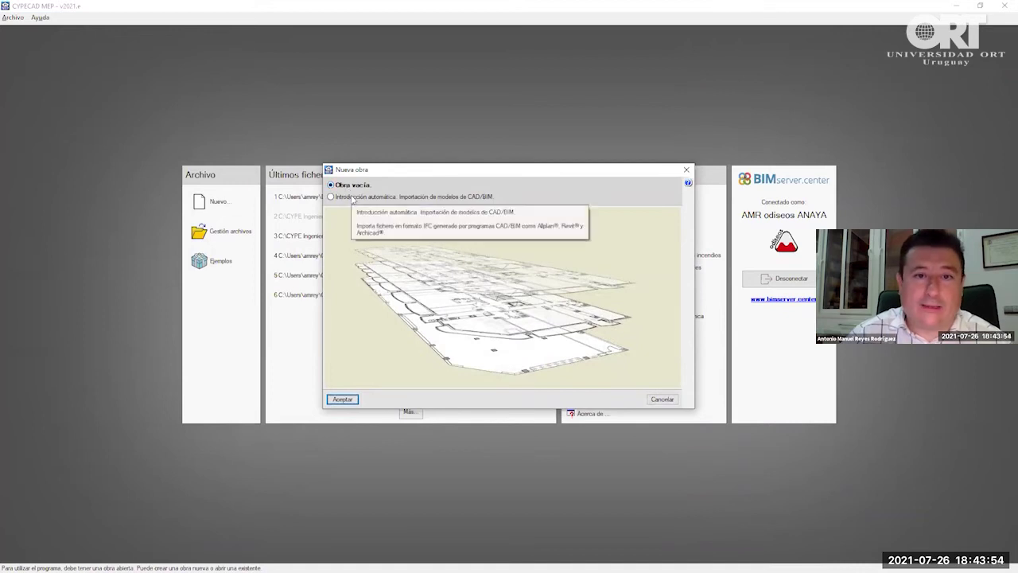
- Choose automatic introduction by importing CAD/BIM models and load Arquitectura.ifc from the CYPE y BIMserver.center folder
left_click(352, 197)
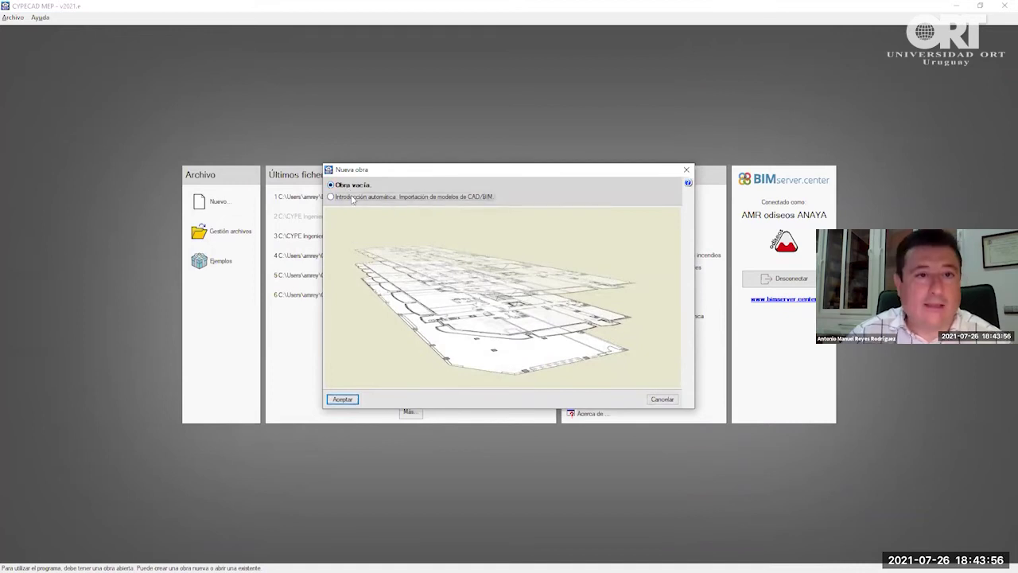
left_click(342, 398)
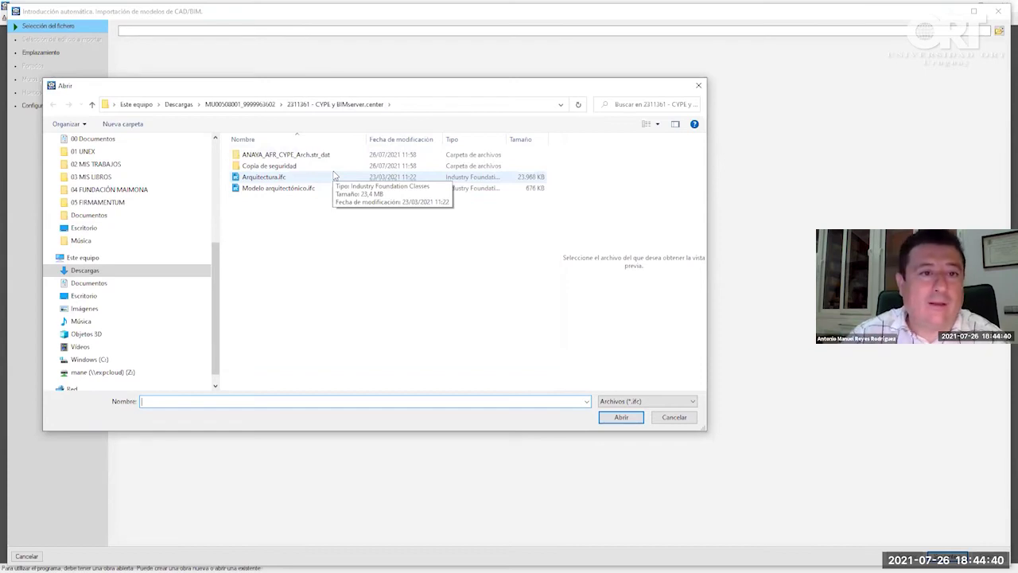
left_click(330, 176)
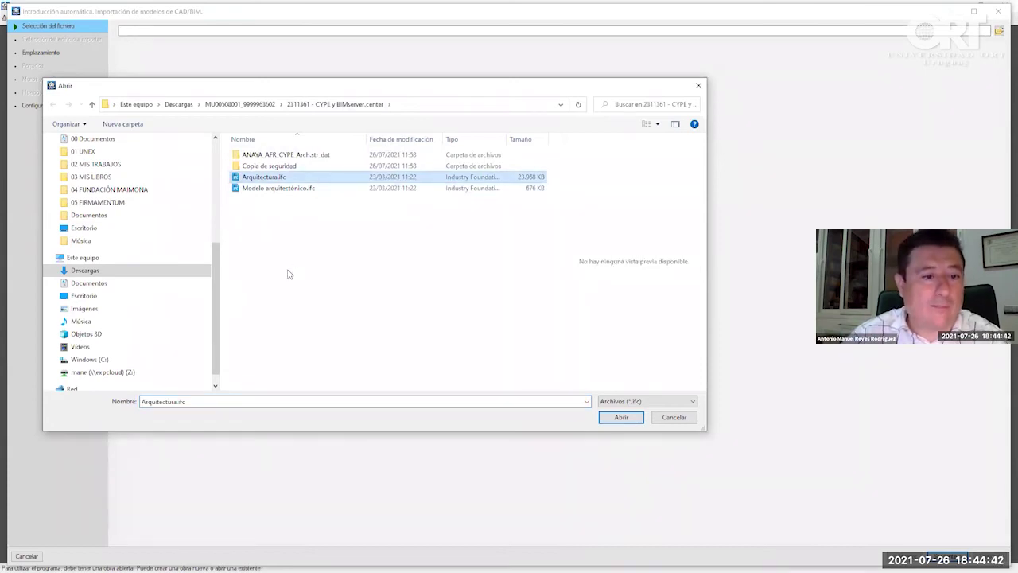
left_click(617, 419)
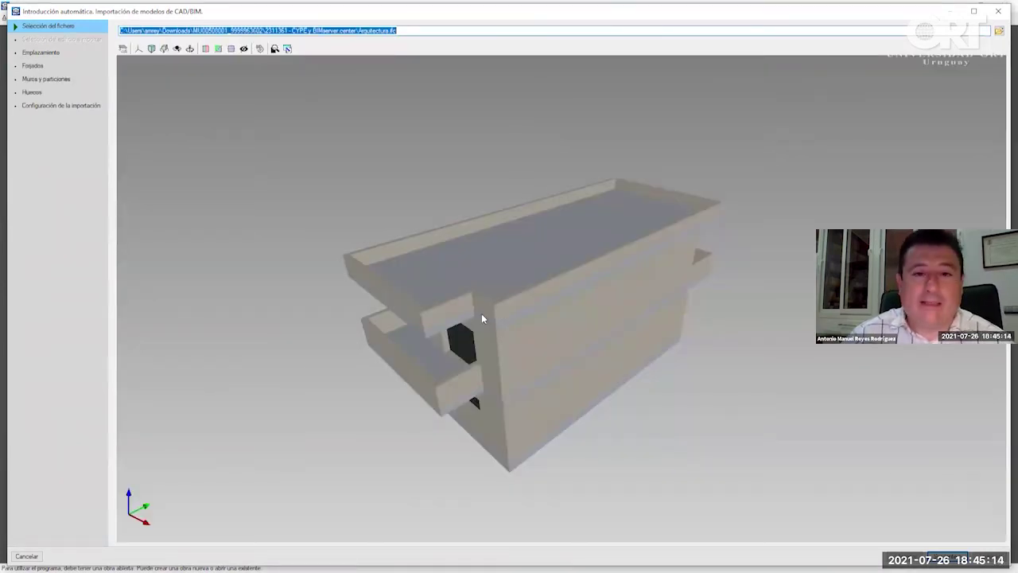
- Inspect the IFC house preview from several sides, and accept the file and the preselected site on the Uruguay map
middle_click_drag(504, 325, 278, 313)
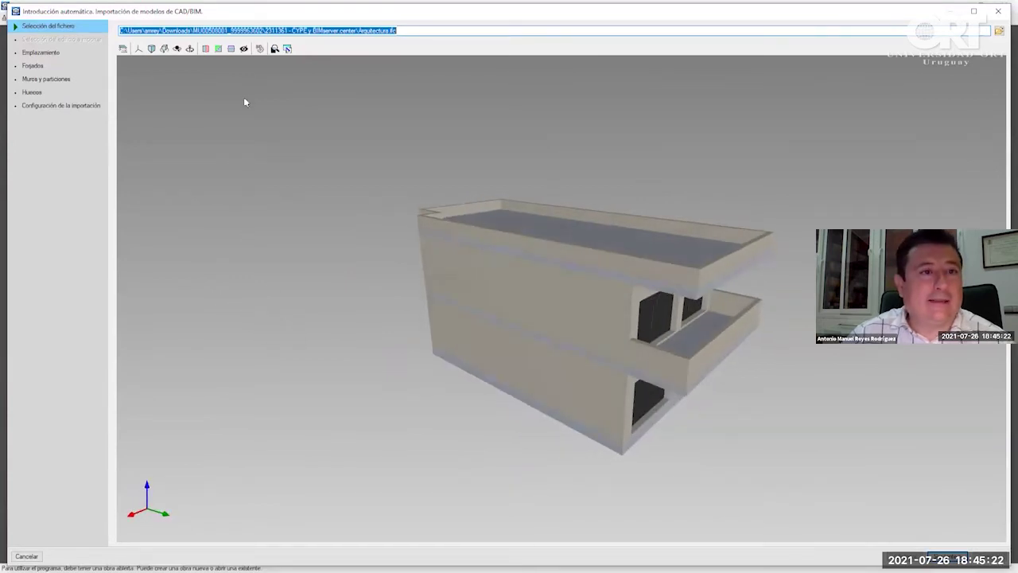
left_click(285, 50)
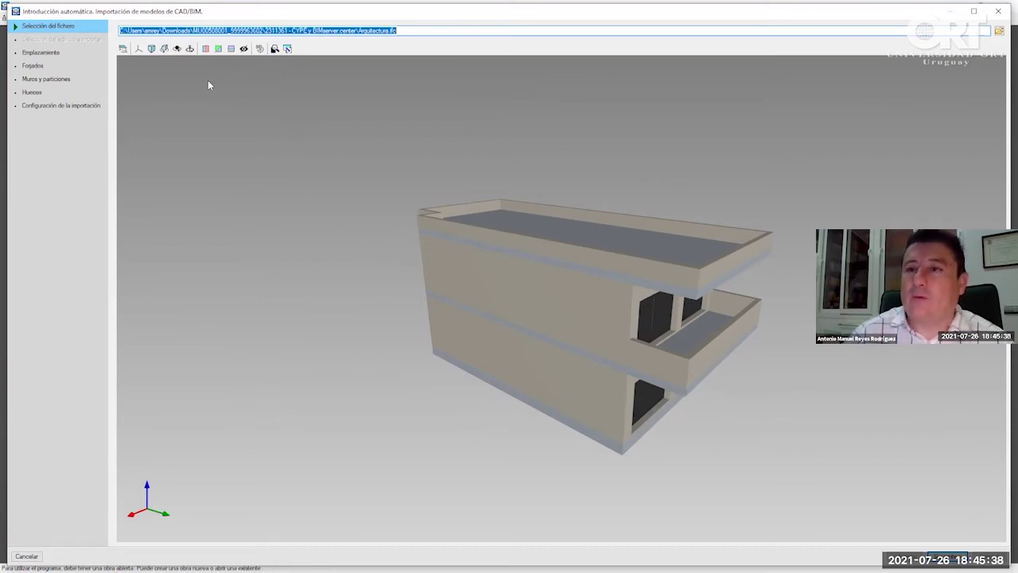
middle_click_drag(323, 165, 168, 154)
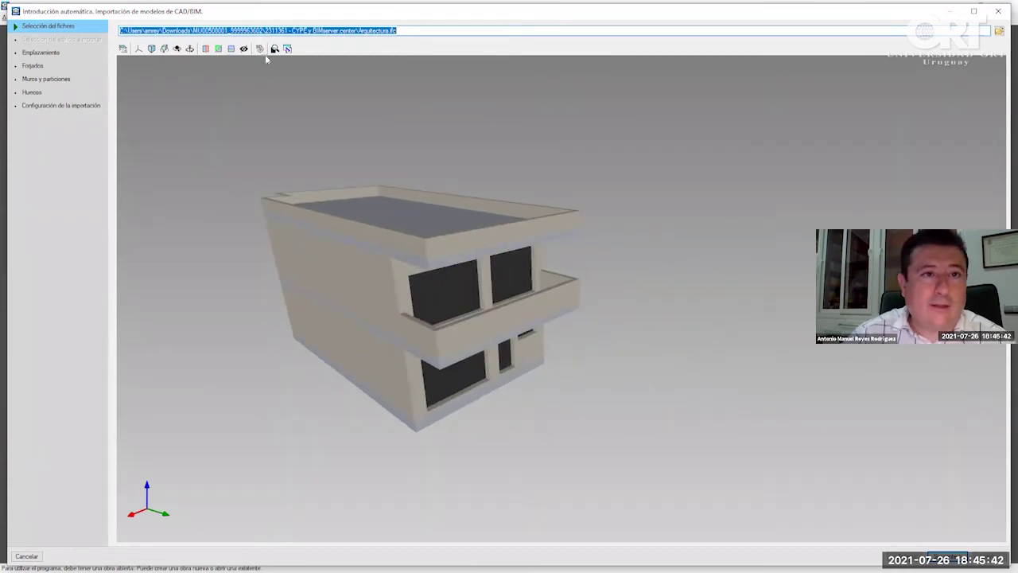
left_click(946, 556)
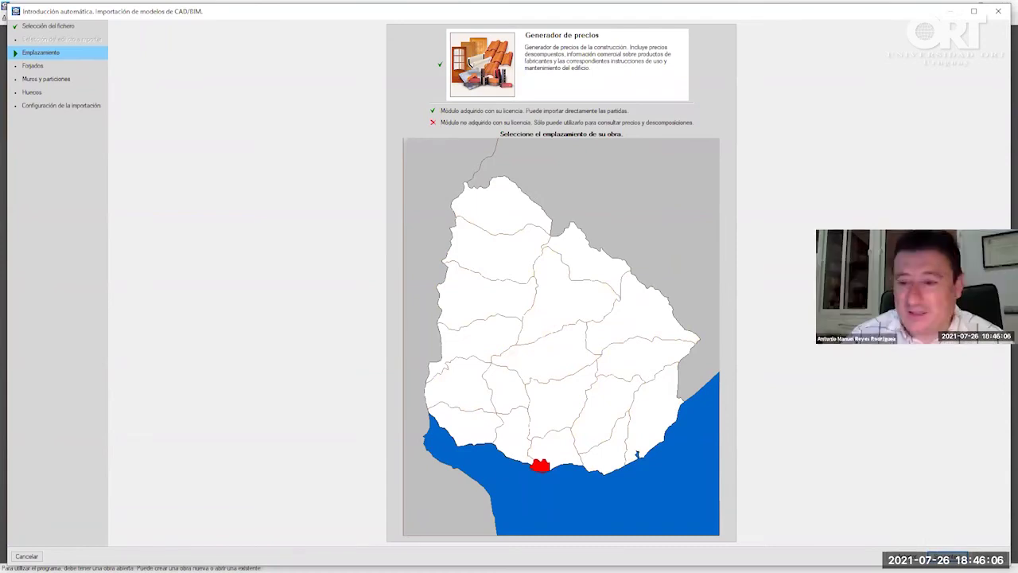
left_click(946, 556)
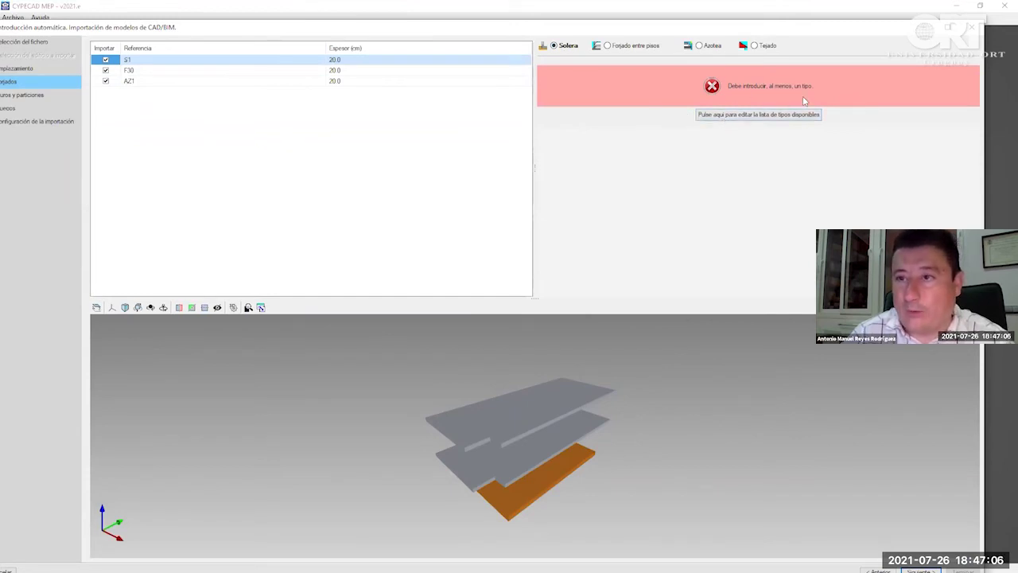
- Create a Losa de cimentación type from the Generador de Precios and assign it to the ground slab S1
left_click(780, 115)
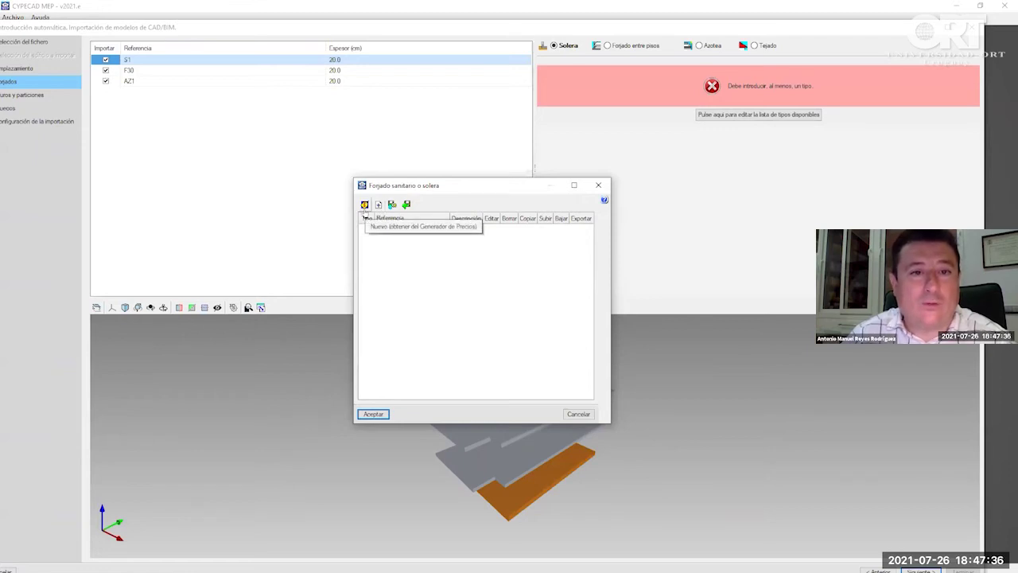
left_click(364, 206)
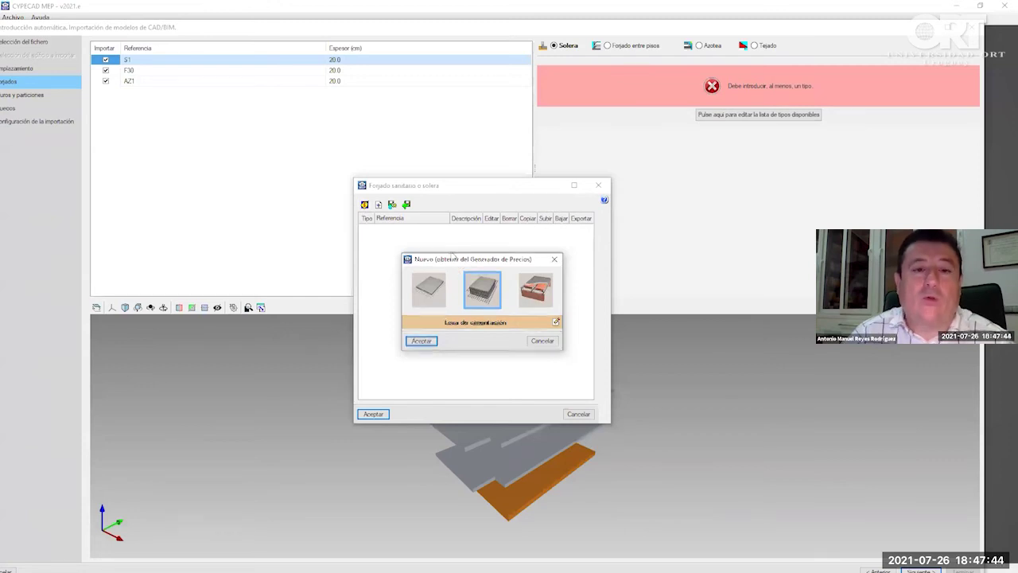
left_click_drag(464, 262, 454, 251)
left_click(425, 279)
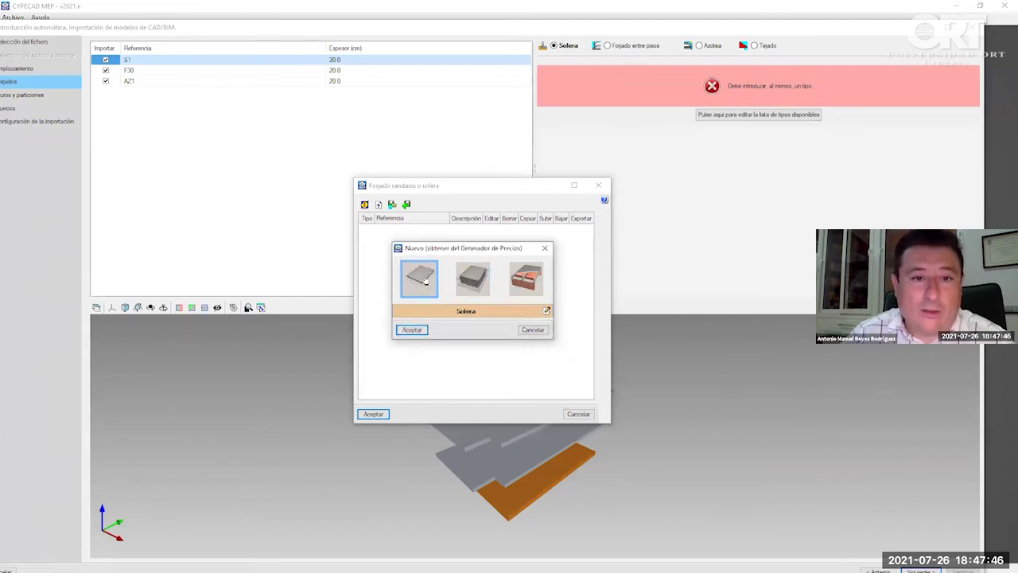
left_click(468, 284)
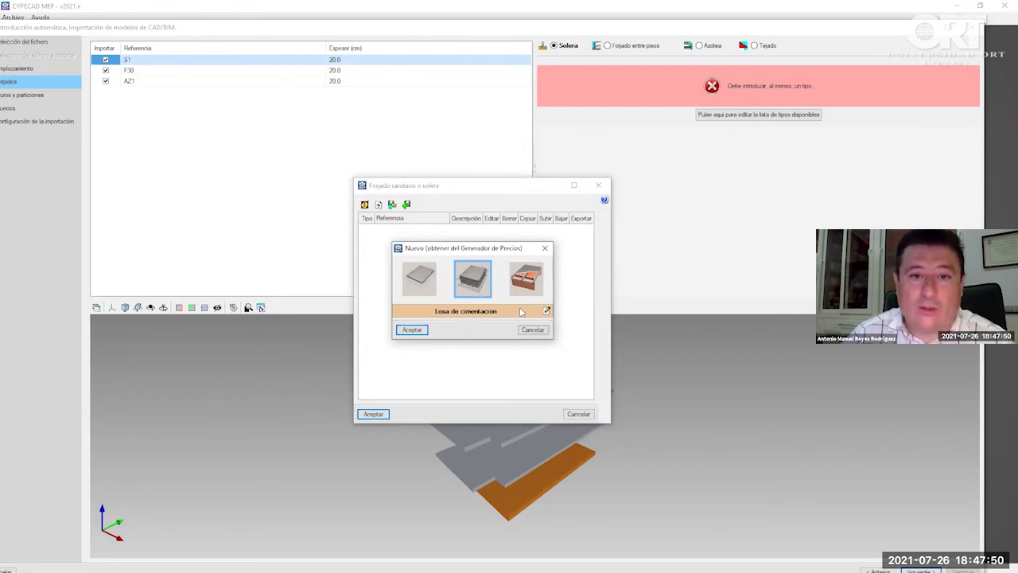
left_click(411, 330)
left_click(378, 415)
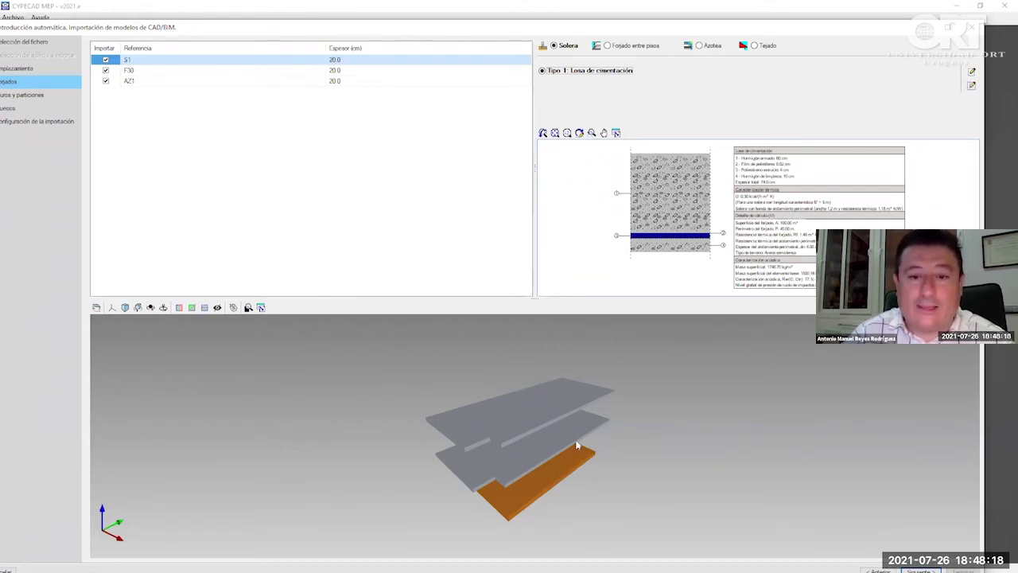
- Start a new Forjado unidireccional from the Generador de Precios for floor slab F30 and choose Semivigueta armada as its slab type
left_click(144, 72)
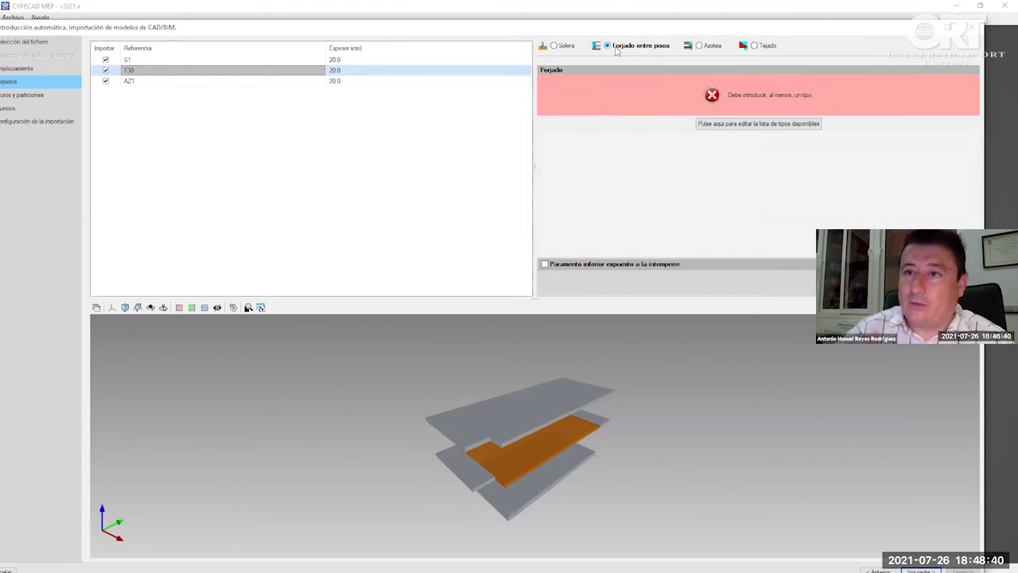
left_click(725, 126)
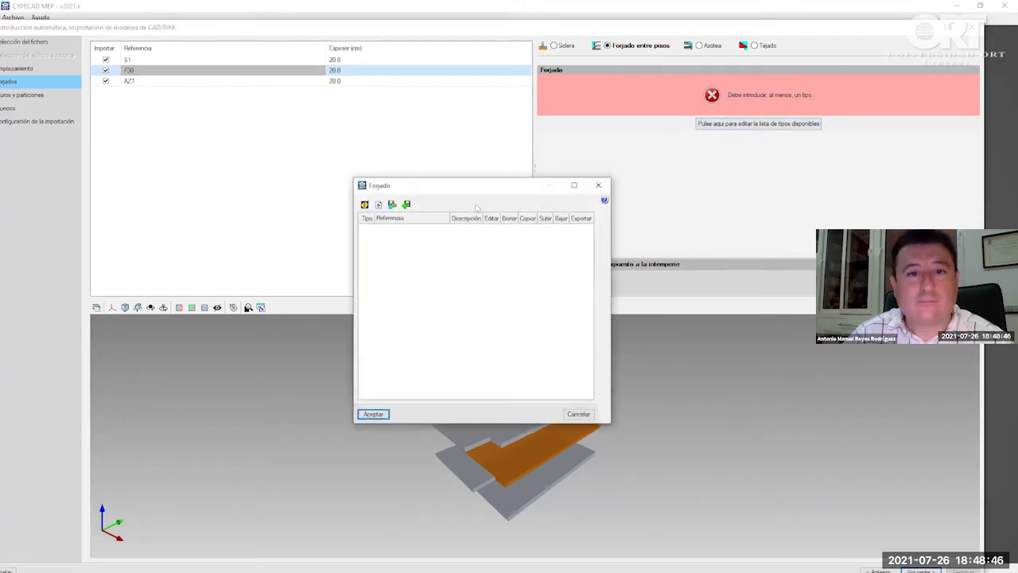
left_click(365, 205)
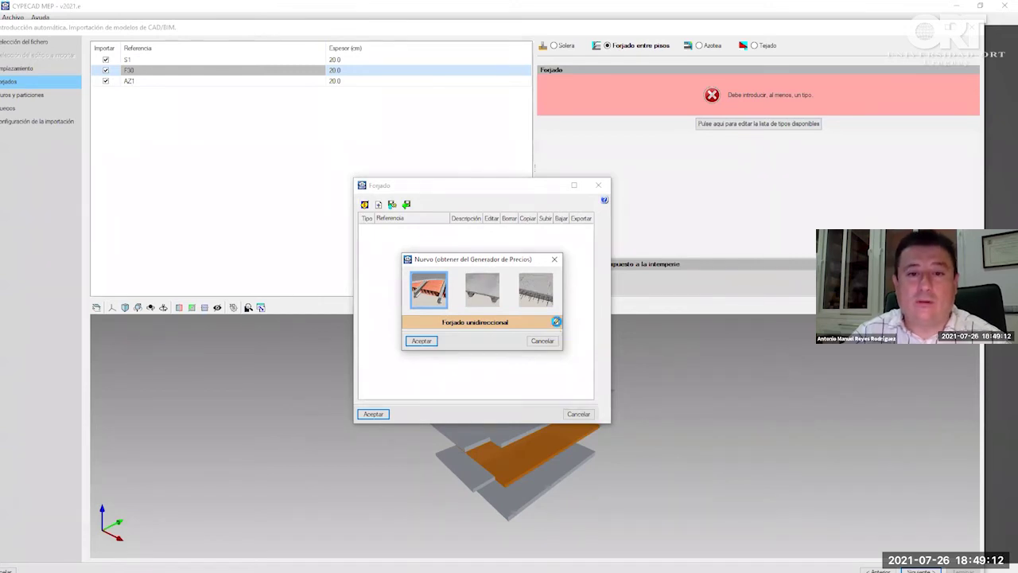
left_click(556, 322)
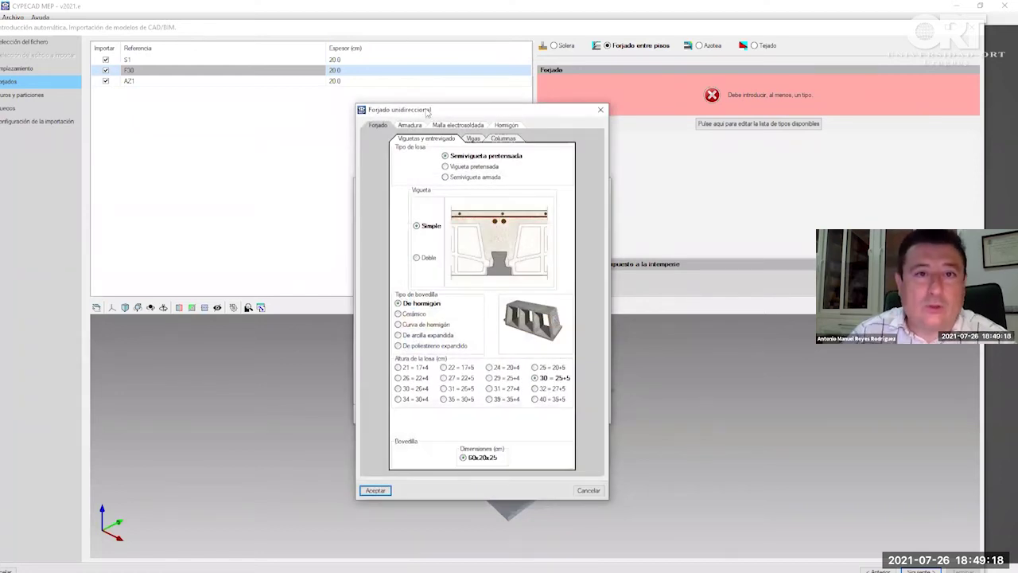
left_click_drag(401, 101, 377, 91)
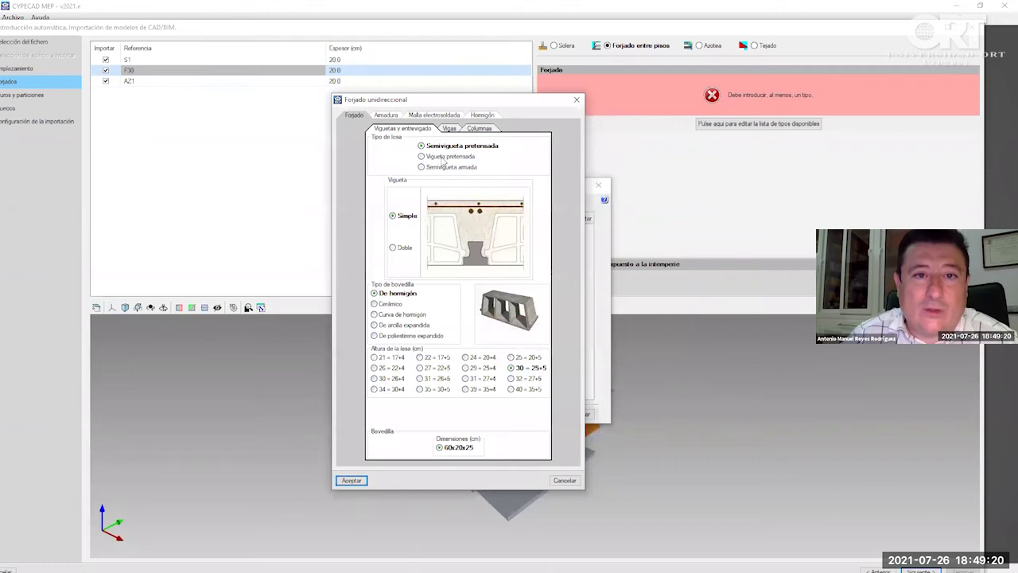
left_click(459, 158)
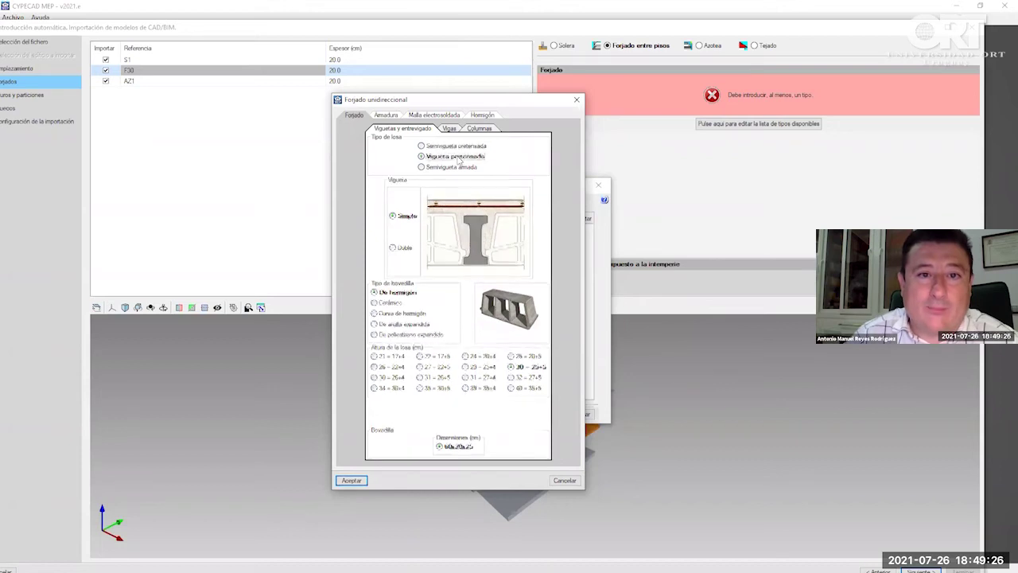
left_click(457, 168)
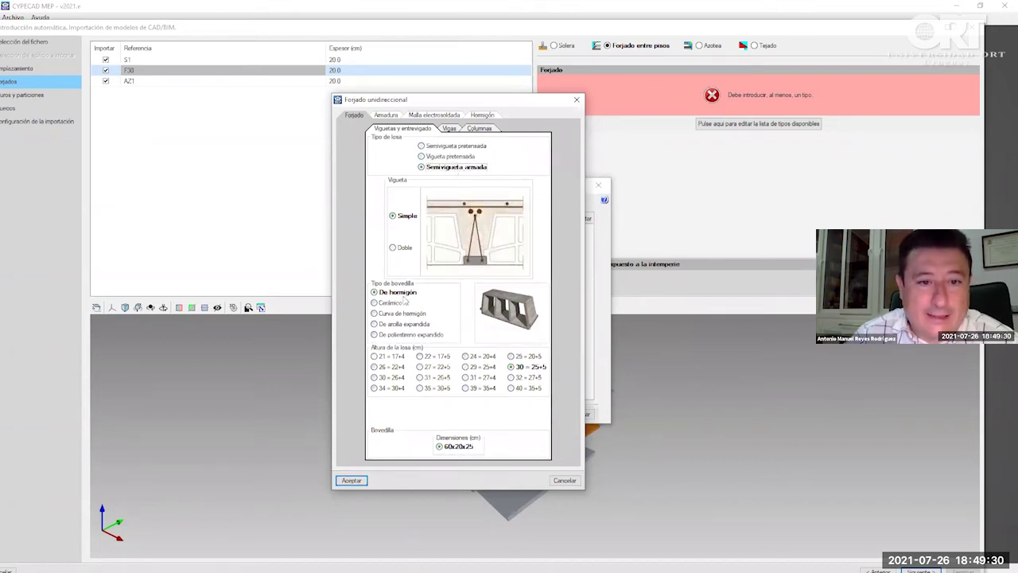
- Compare the infill block types, choose De poliestireno expandido, and set the slab height to 24 = 19+5 cm
left_click(396, 304)
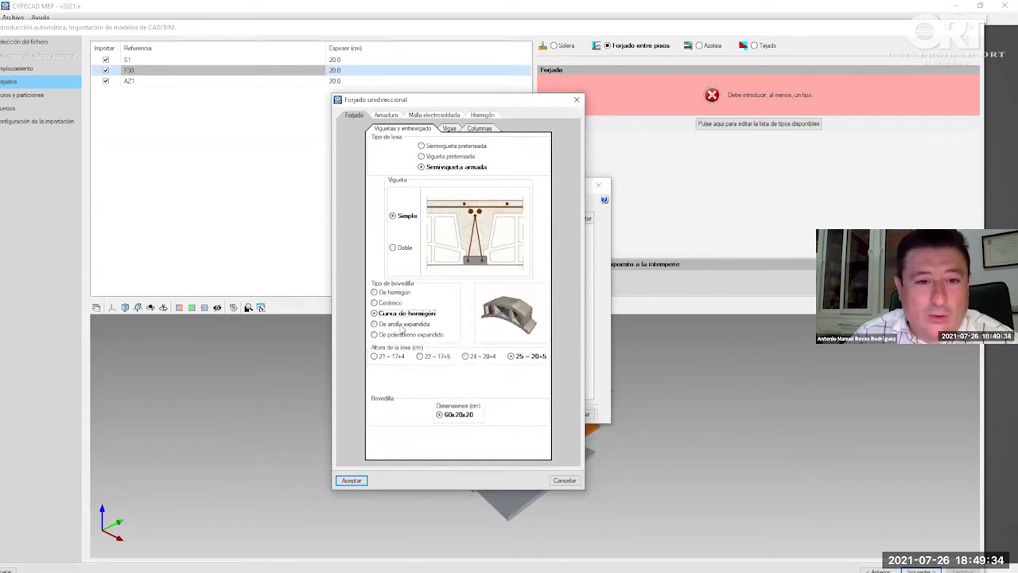
left_click(398, 324)
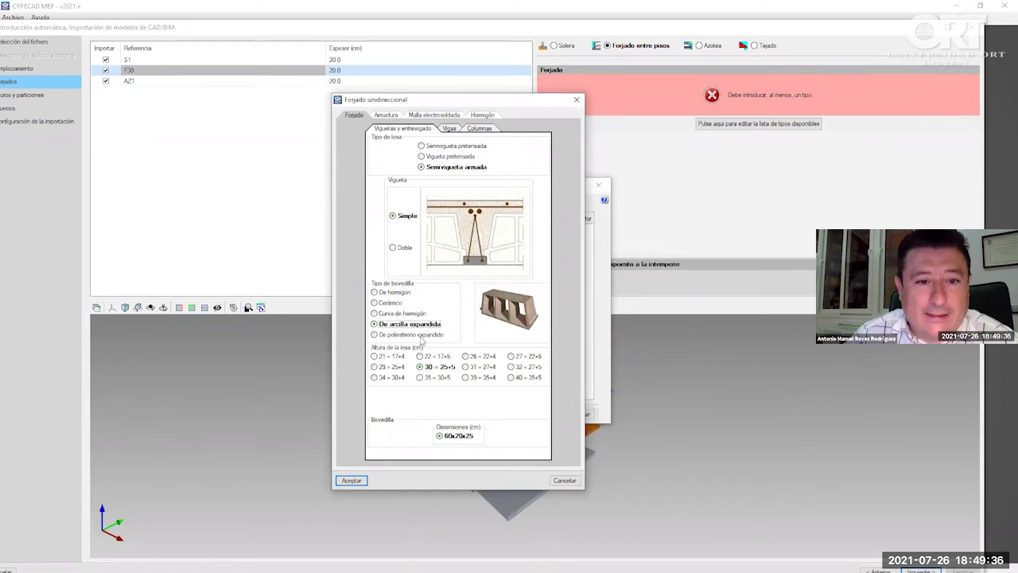
left_click(420, 335)
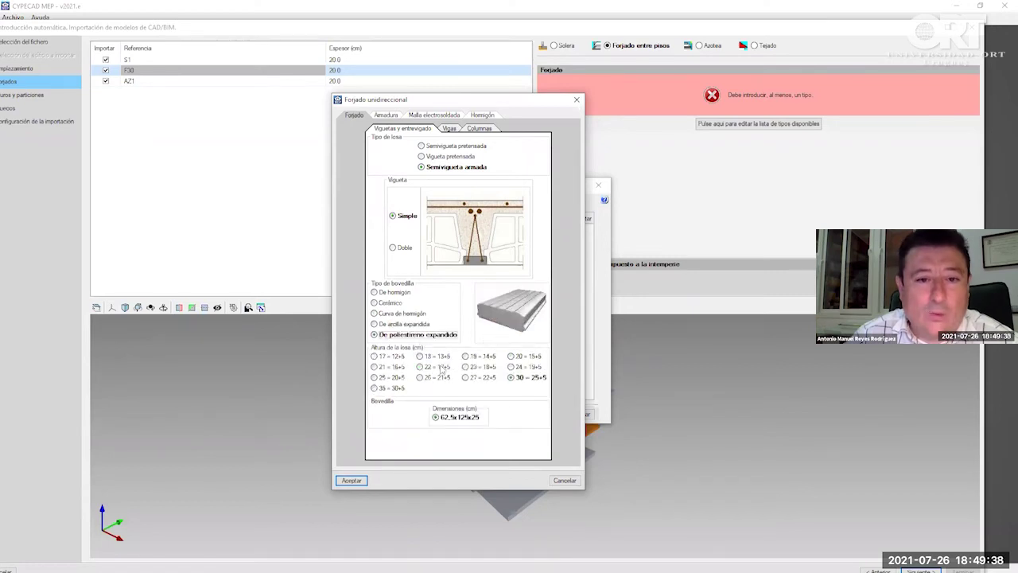
left_click(474, 371)
left_click(516, 370)
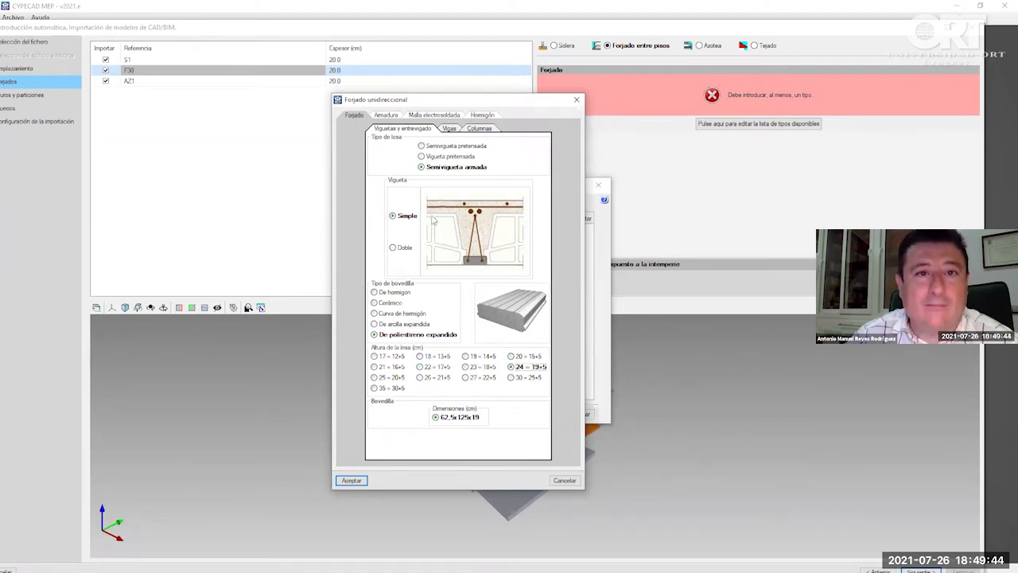
- Review the slab's beam, column, reinforcement, mesh and concrete options, and accept the Forjado unidireccional as F30's type
left_click(449, 129)
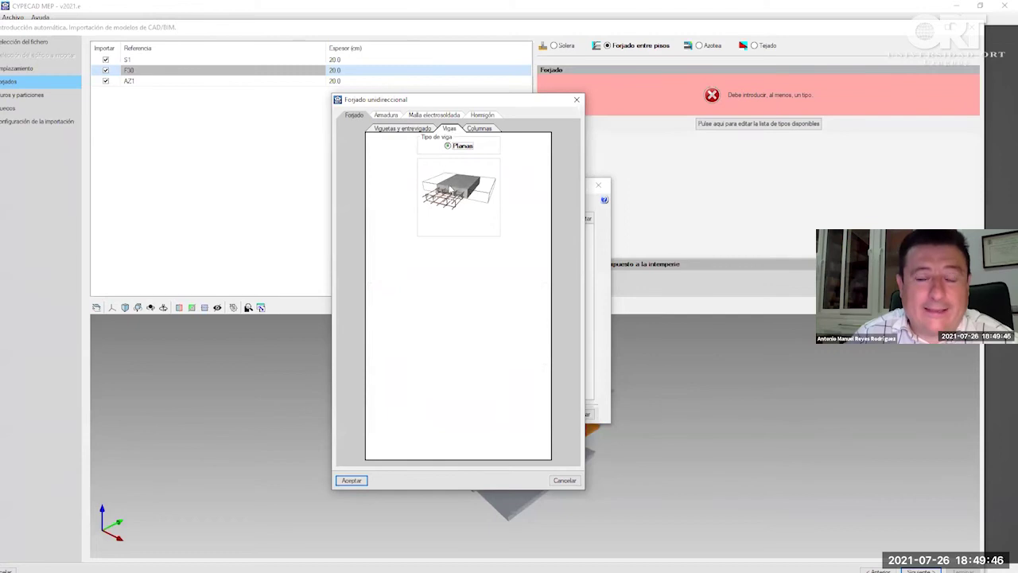
left_click(478, 130)
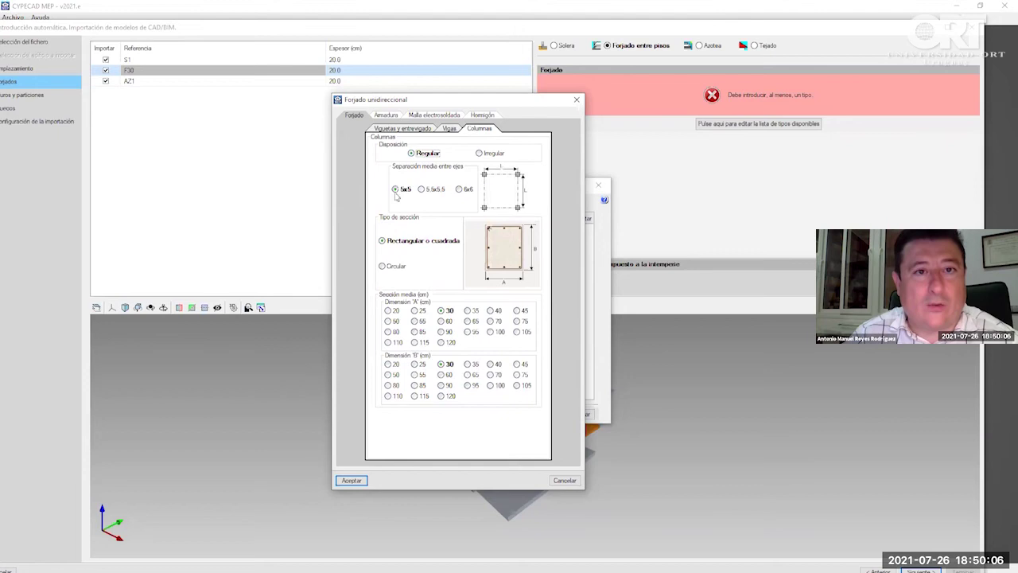
left_click(385, 116)
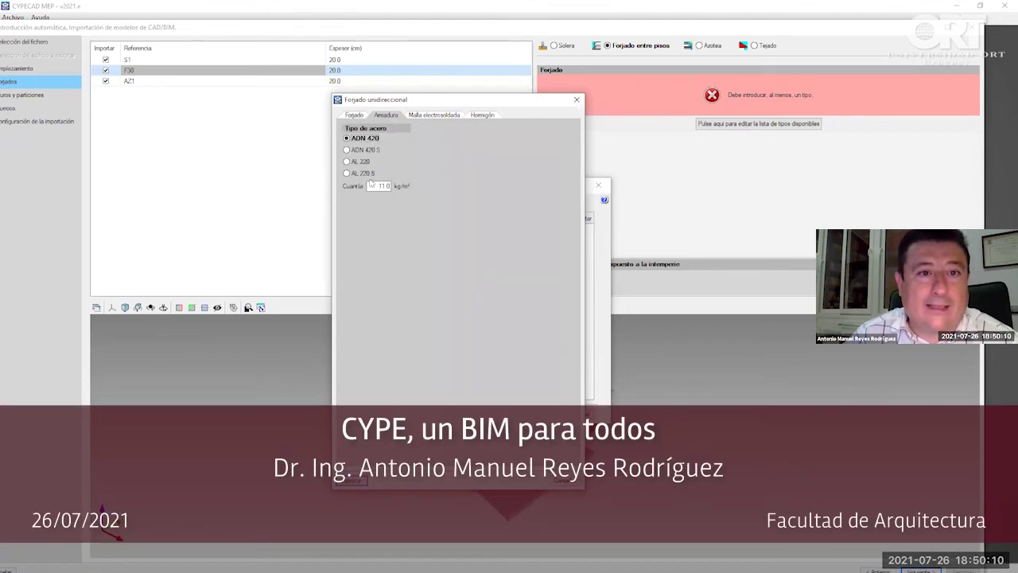
left_click(423, 116)
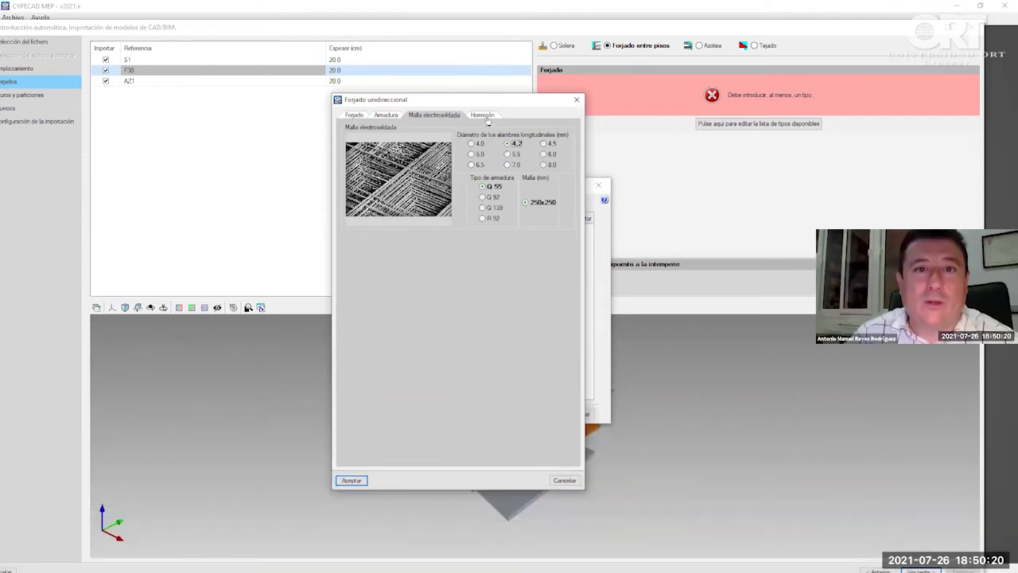
left_click(486, 116)
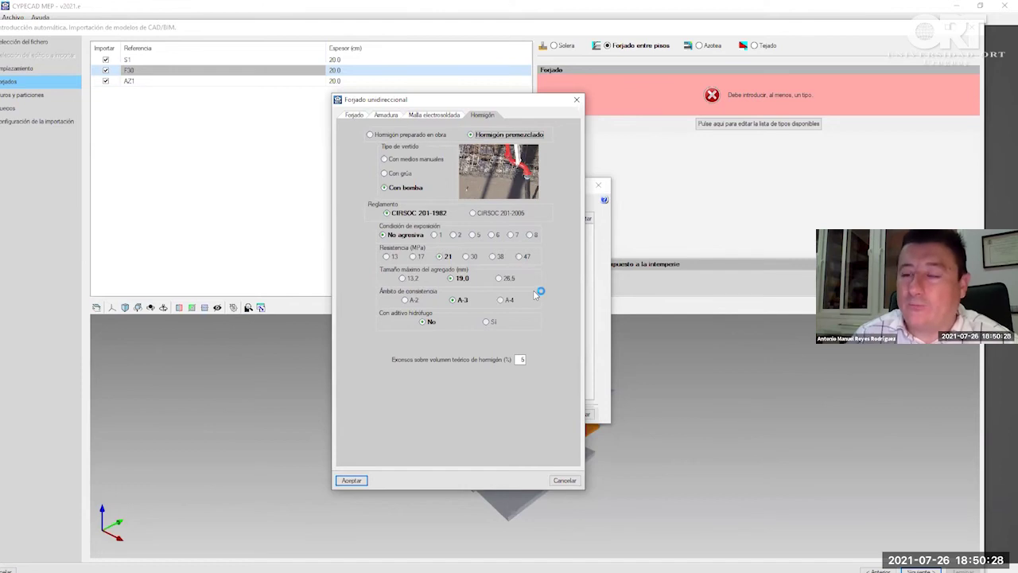
left_click(352, 480)
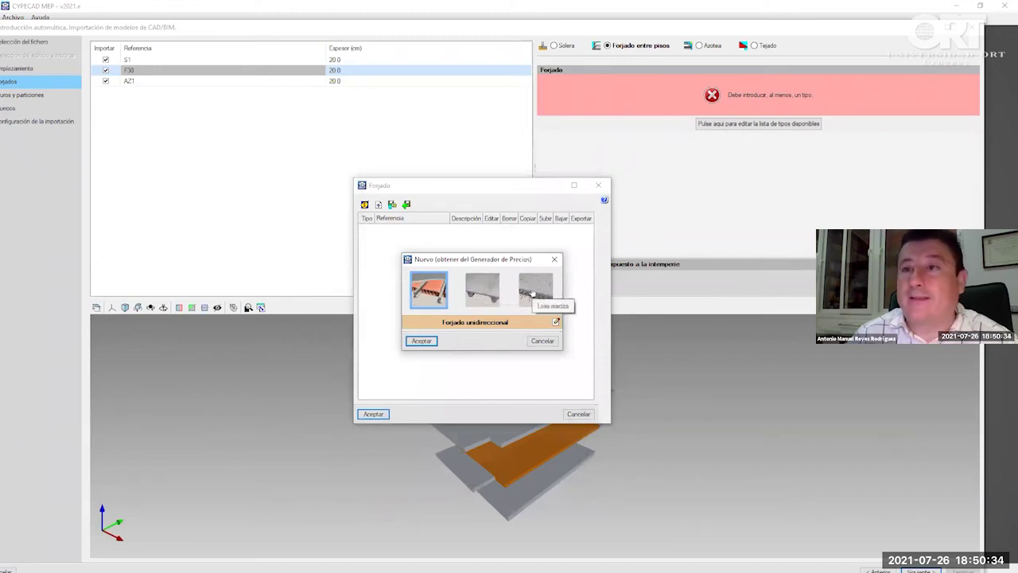
left_click(421, 342)
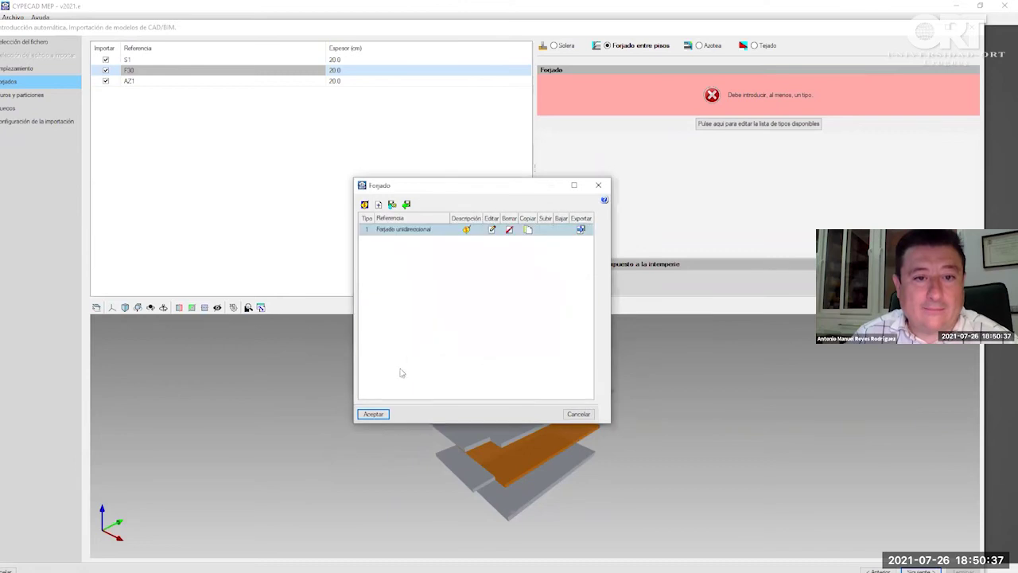
left_click(373, 414)
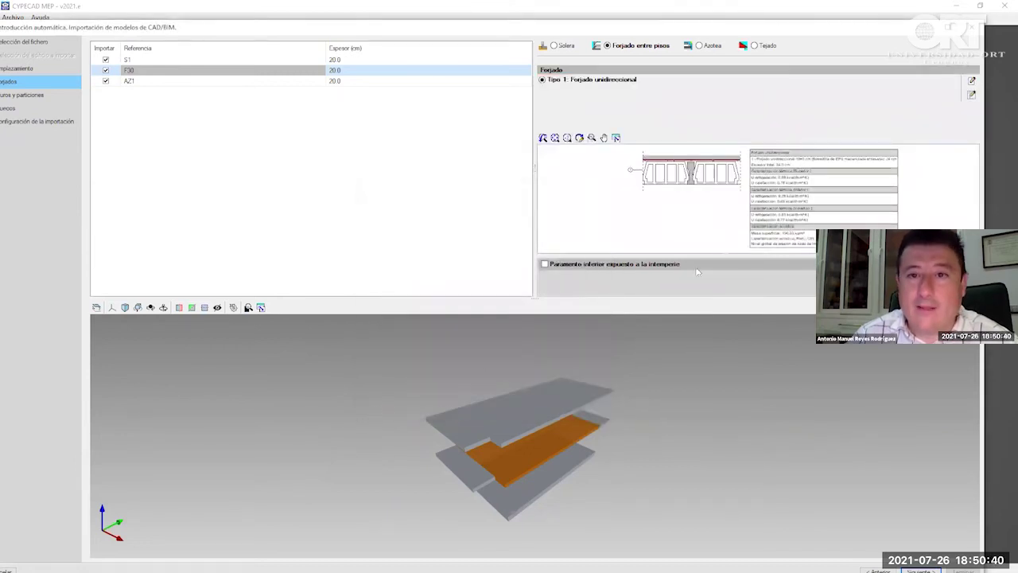
- Examine the layer description and the thermal and acoustic characteristics of F30's Forjado unidireccional
scroll(768, 211, "down", 3)
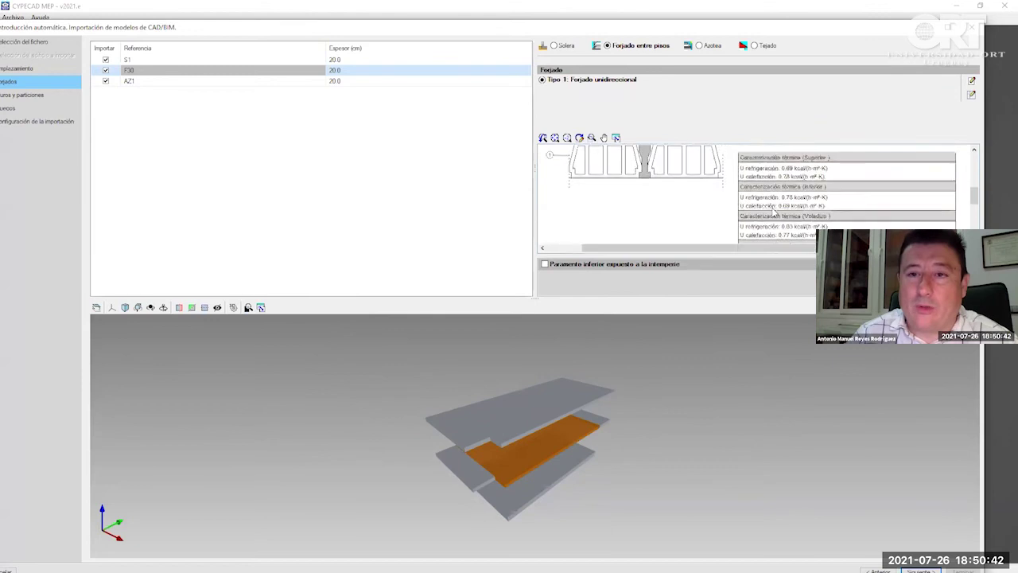
scroll(775, 197, "up", 5)
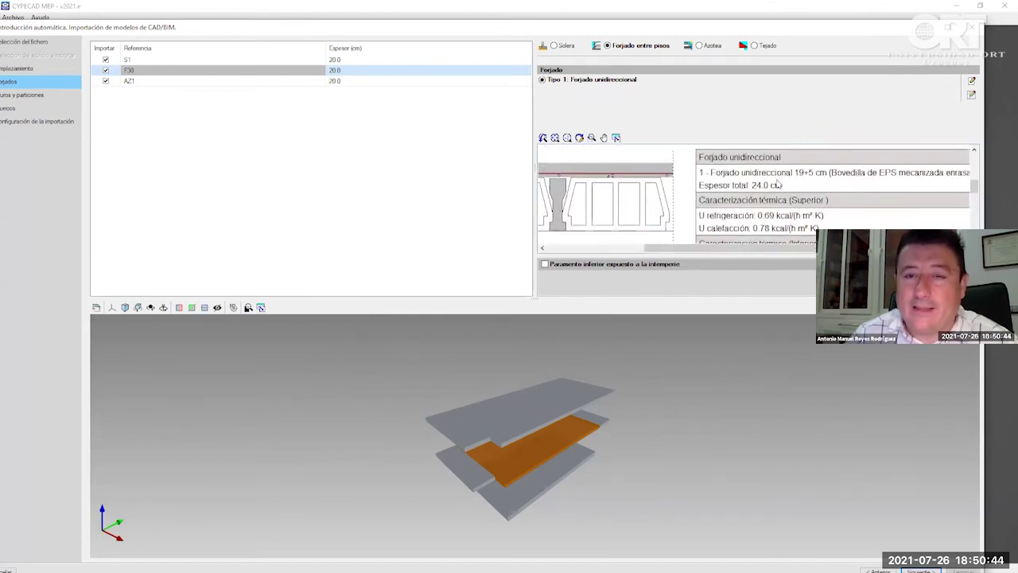
left_click_drag(744, 249, 790, 258)
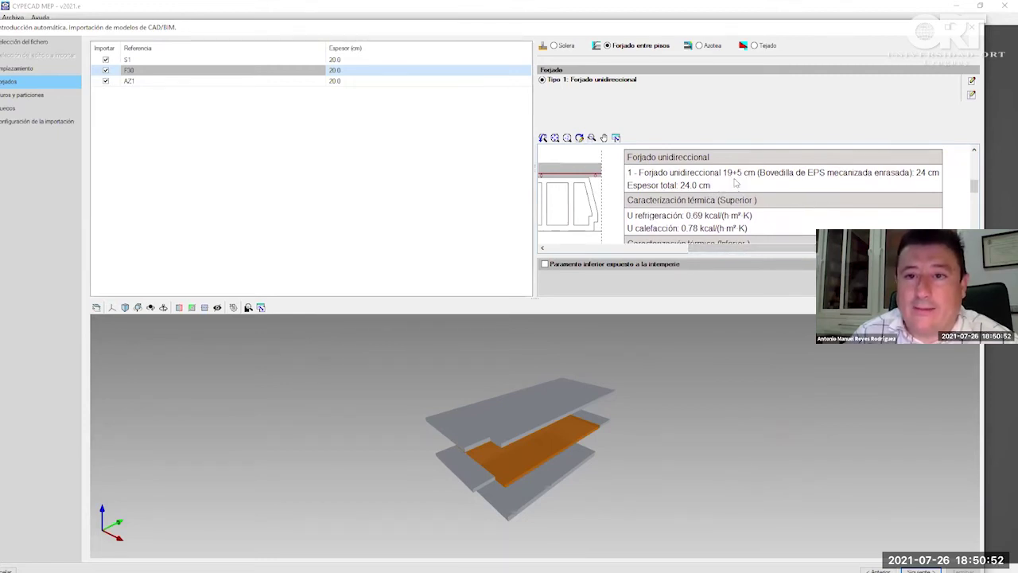
scroll(718, 204, "down", 2)
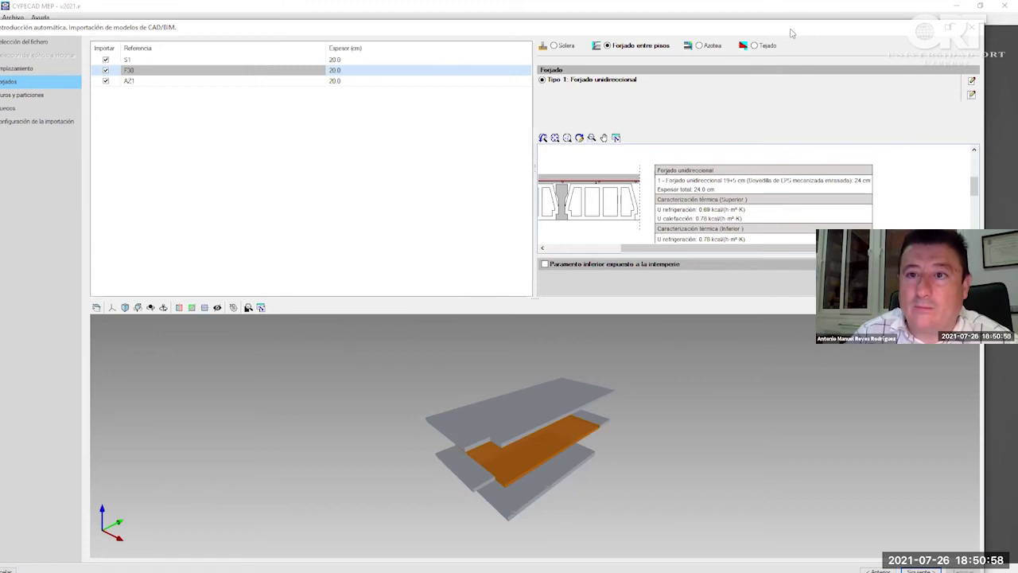
left_click_drag(792, 33, 669, 53)
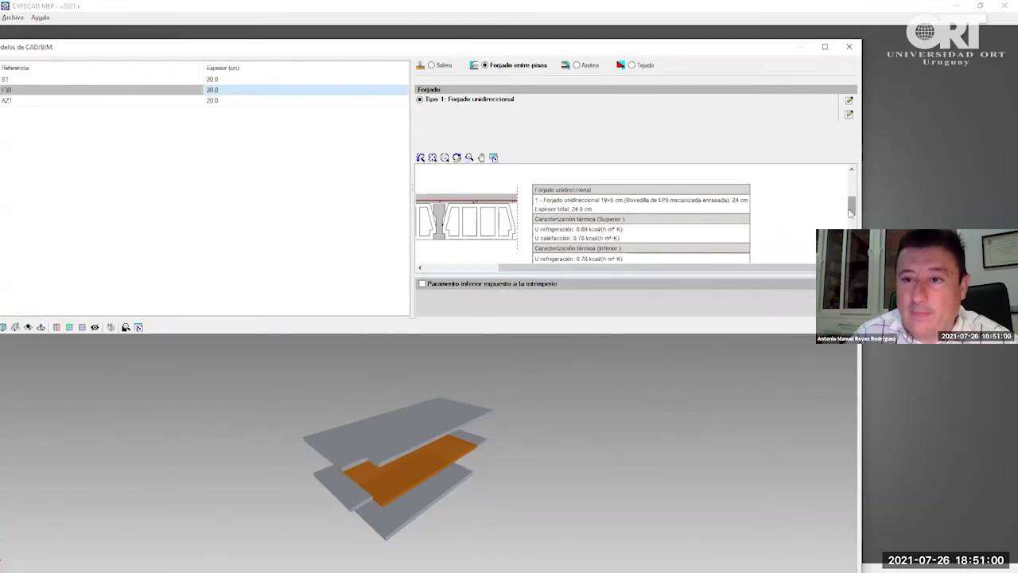
left_click_drag(850, 213, 850, 219)
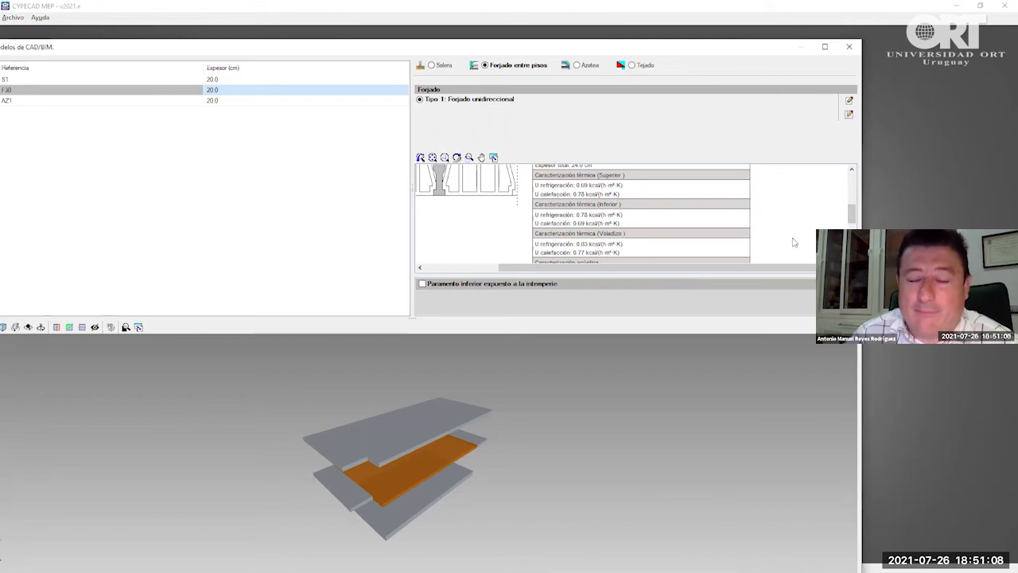
scroll(848, 218, "down", 2)
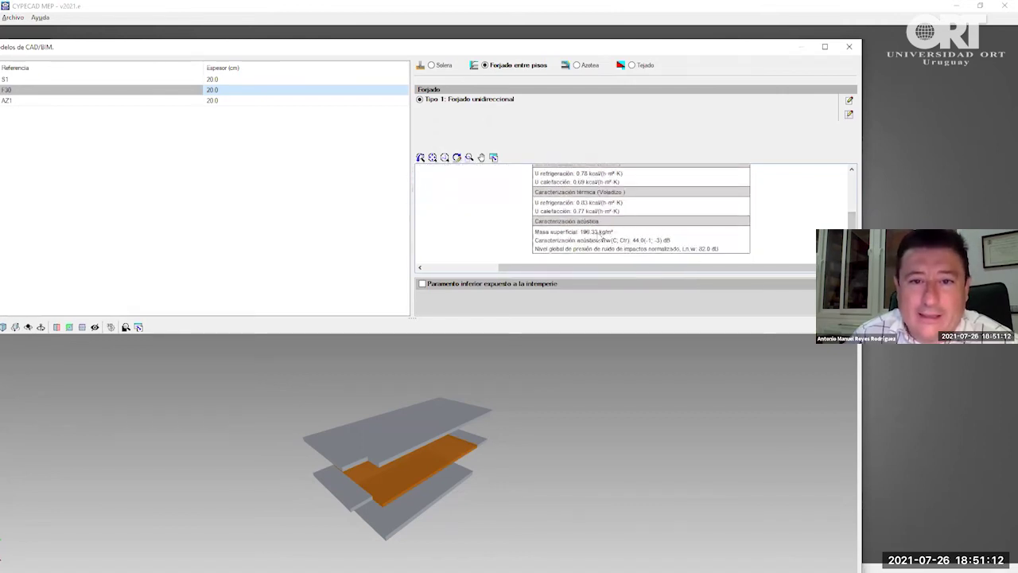
scroll(614, 228, "down", 2)
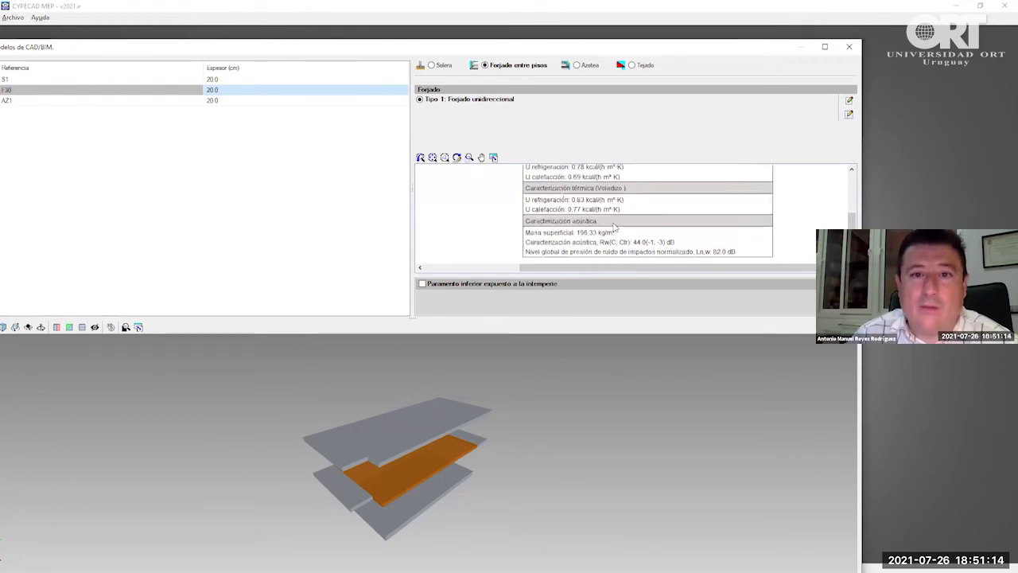
mouse_move(851, 225)
left_mouse_down()
mouse_move(851, 201)
mouse_move(851, 217)
left_mouse_up()
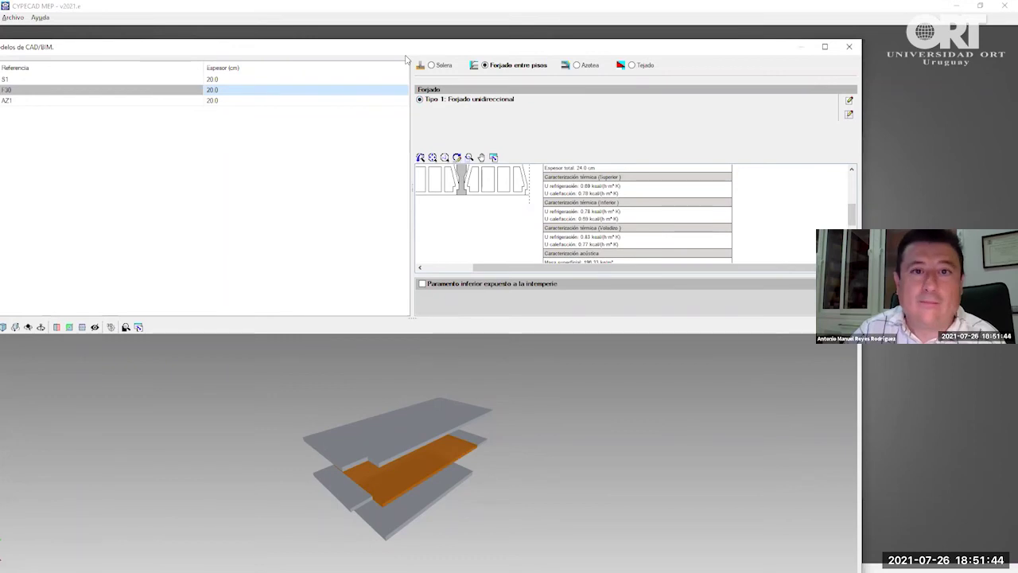
- Add a Losa maciza from the Generador de Precios to the available slab types for roof AZ1
left_click(101, 115)
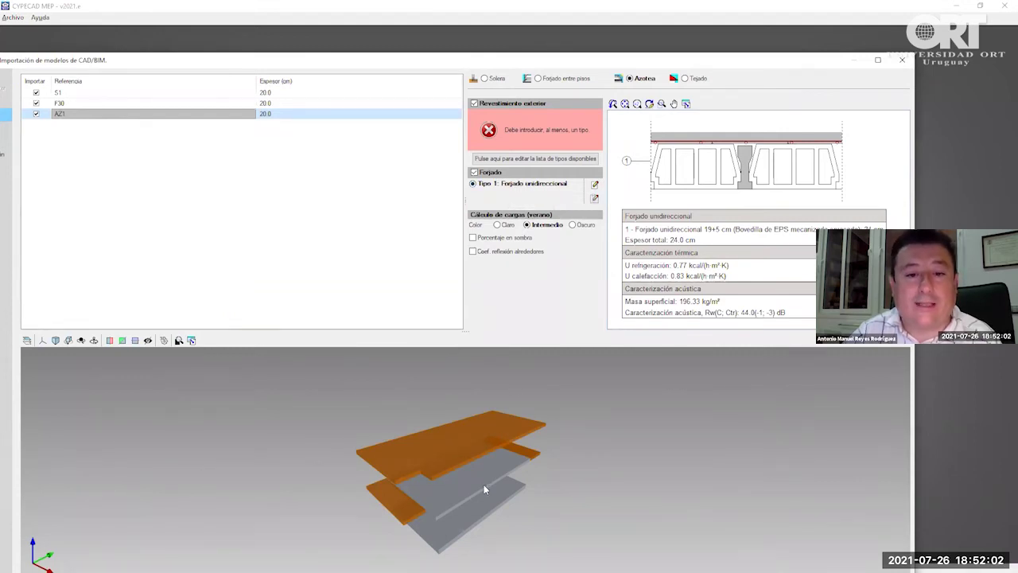
left_click(595, 200)
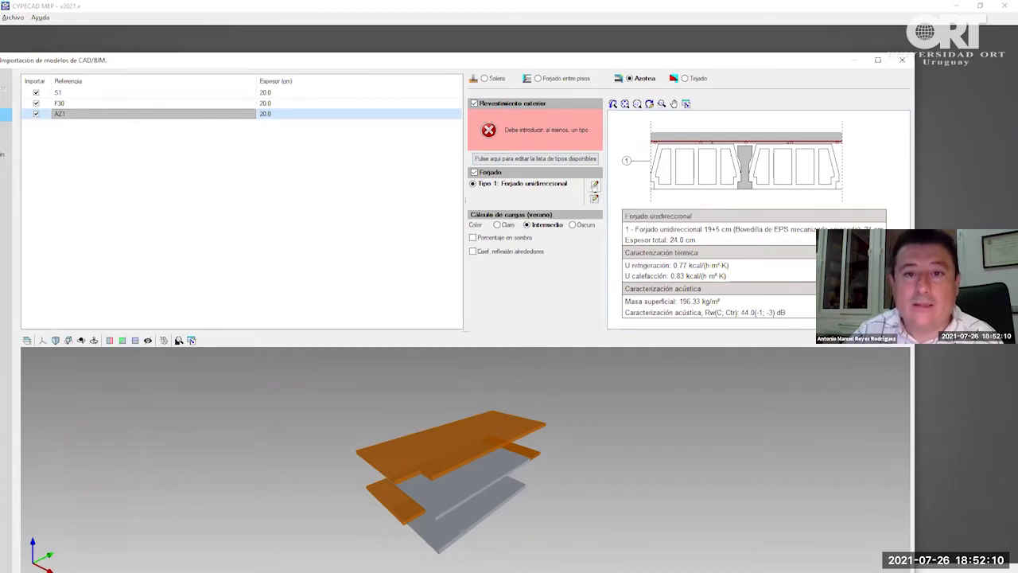
left_click(594, 198)
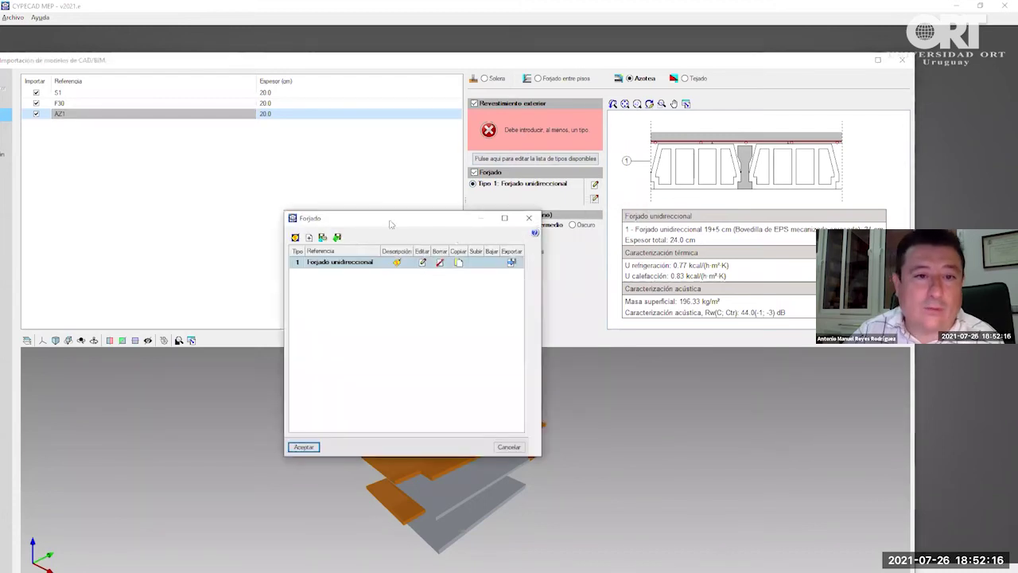
left_click_drag(396, 217, 416, 188)
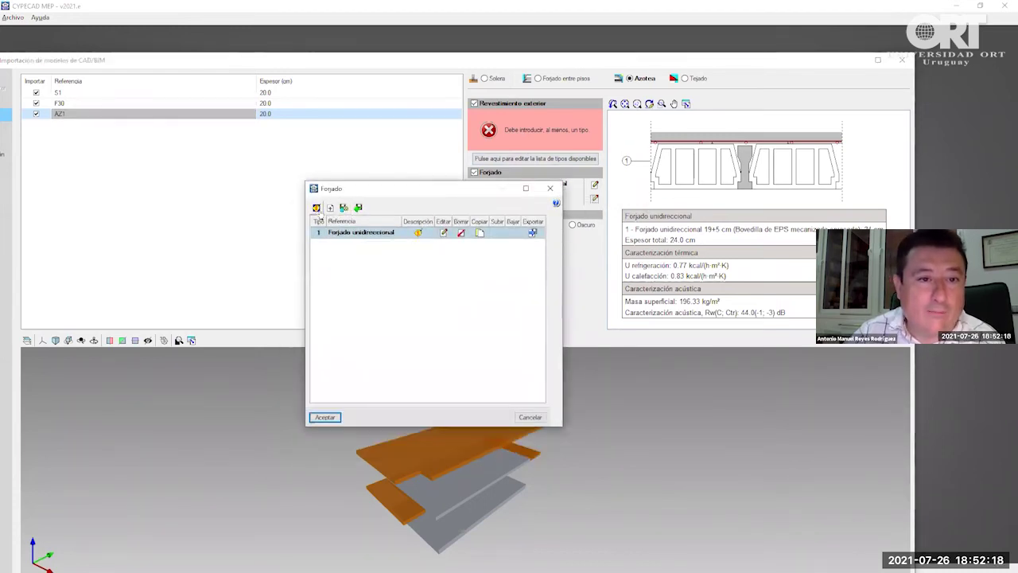
left_click(316, 209)
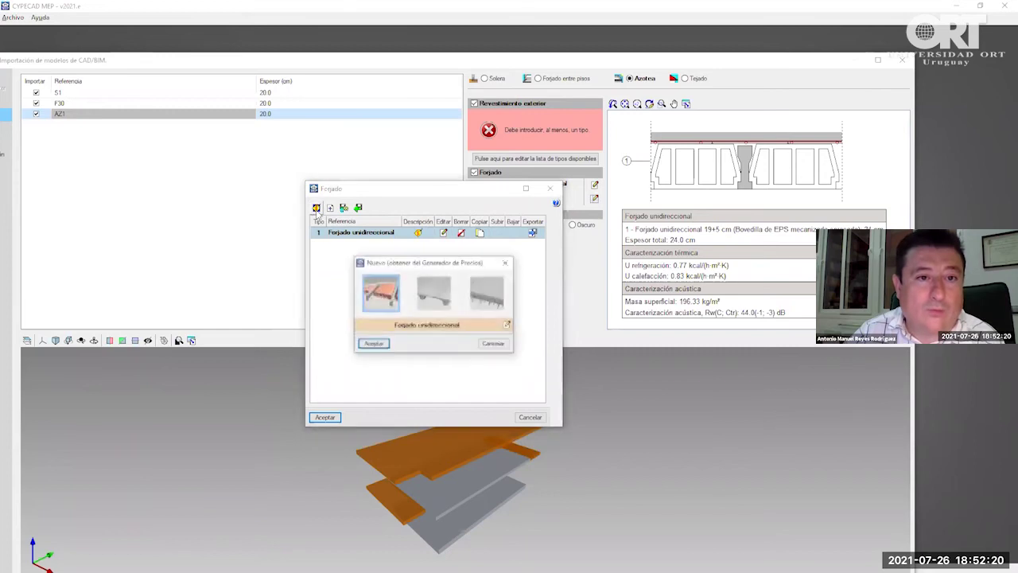
left_click(484, 298)
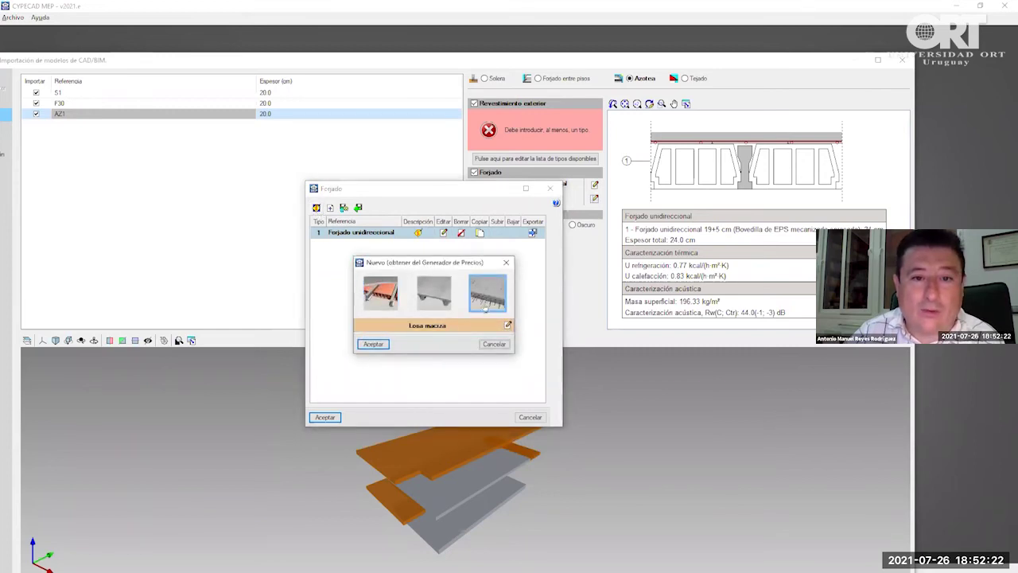
left_click(373, 343)
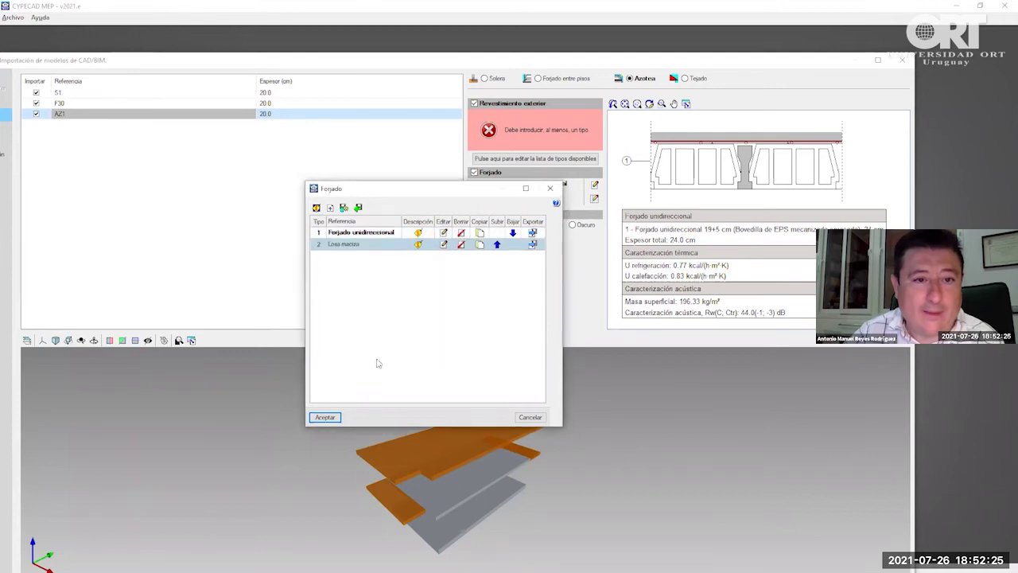
left_click(324, 416)
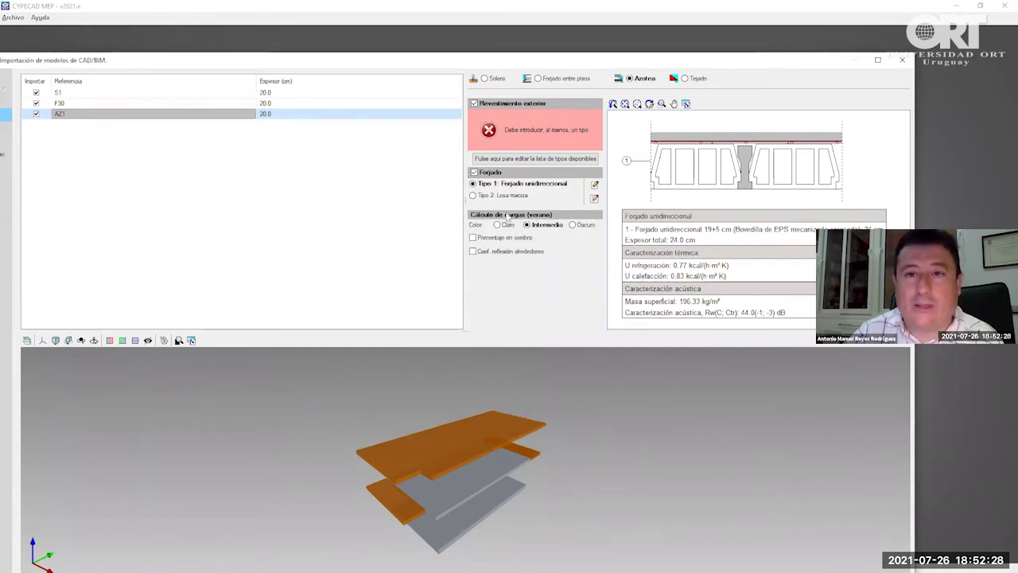
- Compare the Forjado unidireccional and Losa maciza types for roof AZ1 and assign Losa maciza
left_click(499, 196)
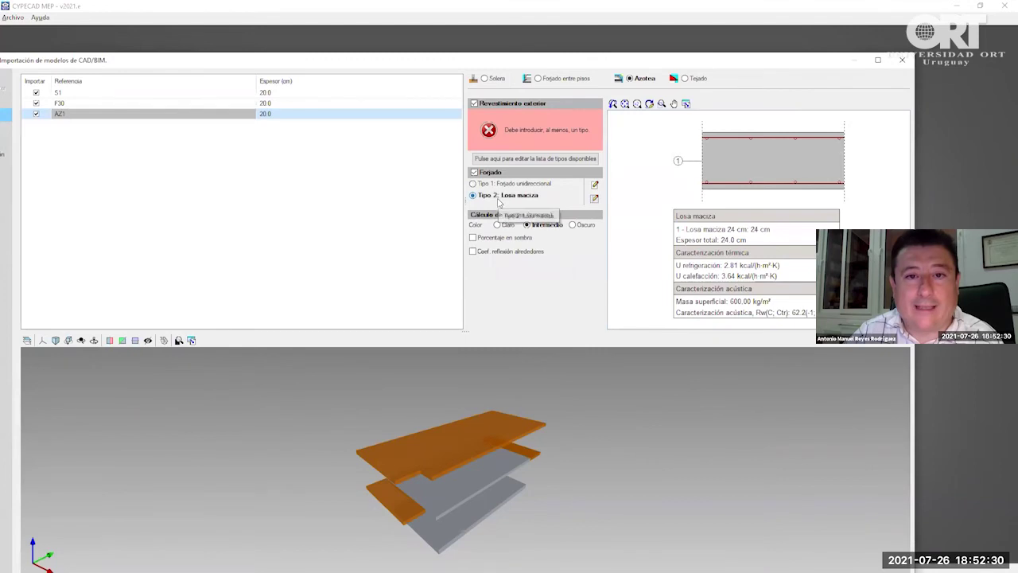
left_click(505, 184)
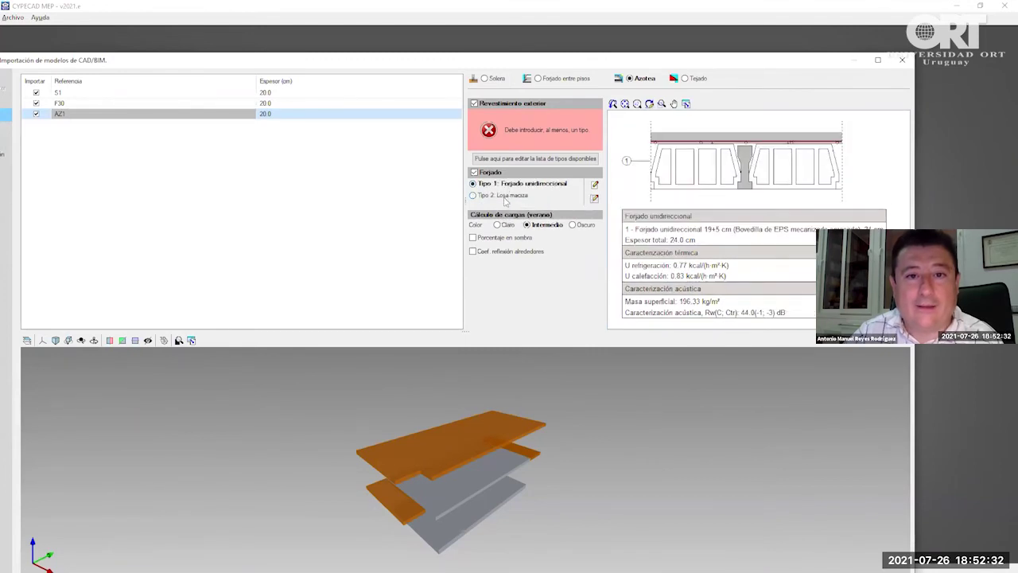
left_click(505, 196)
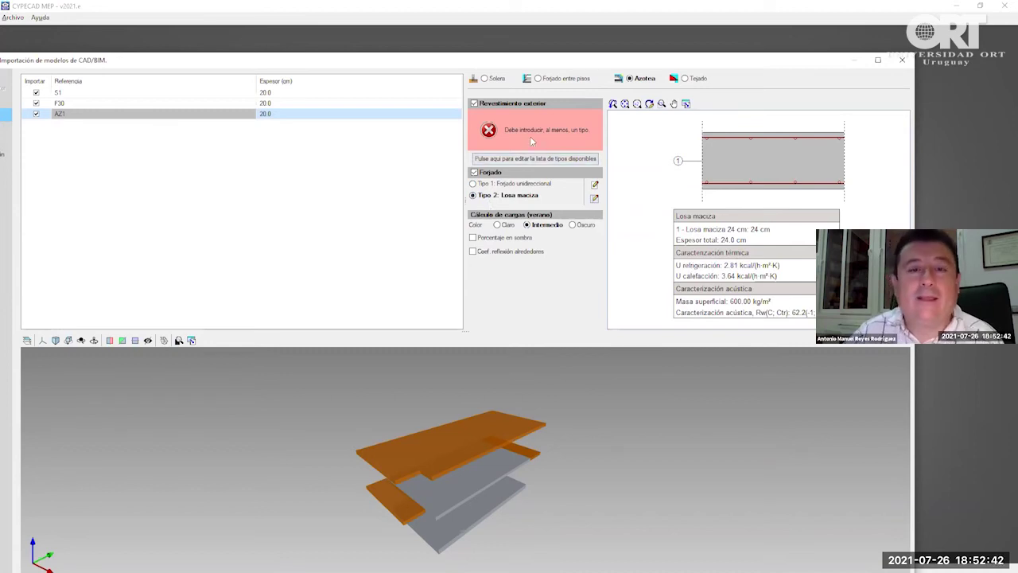
- Give roof AZ1 a Cubierta plana transitable ventilada from the Generador de Precios as its exterior covering
left_click(522, 158)
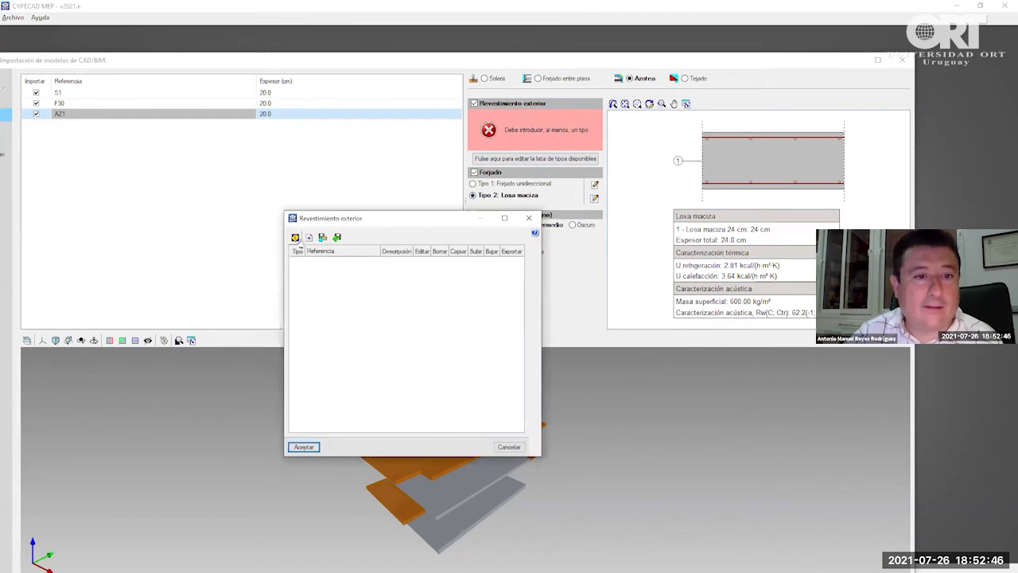
left_click(295, 237)
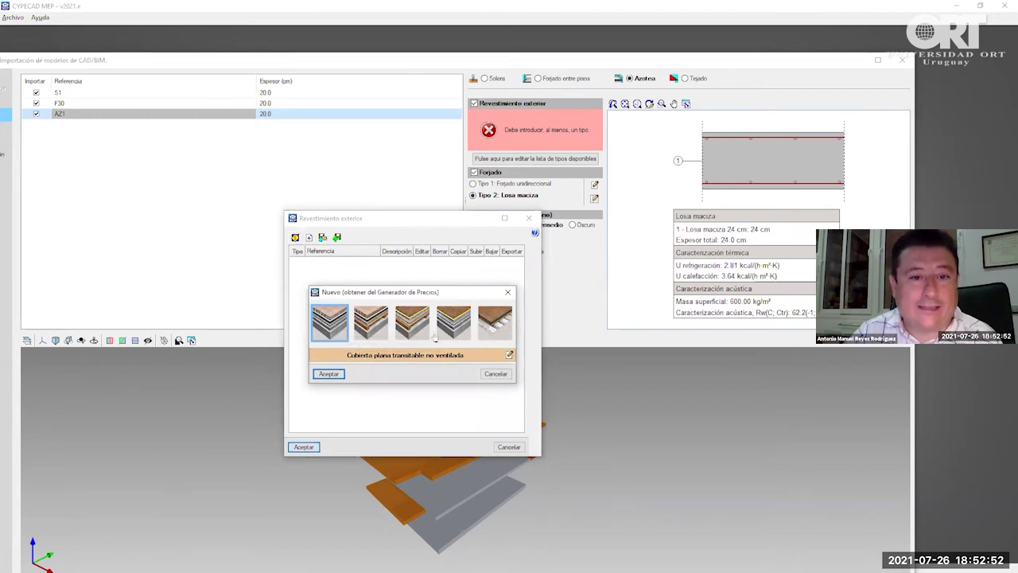
left_click(377, 322)
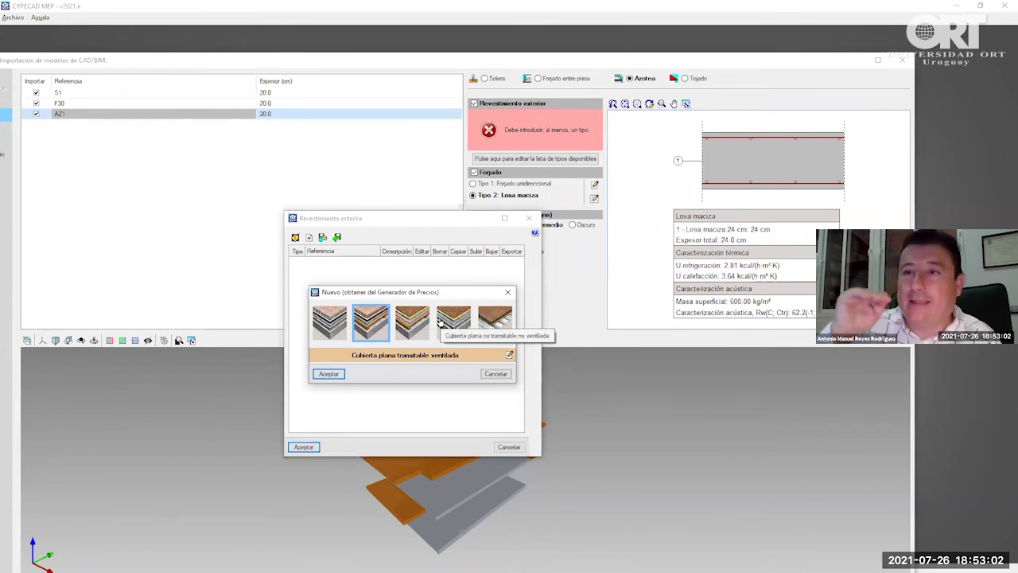
left_click(340, 374)
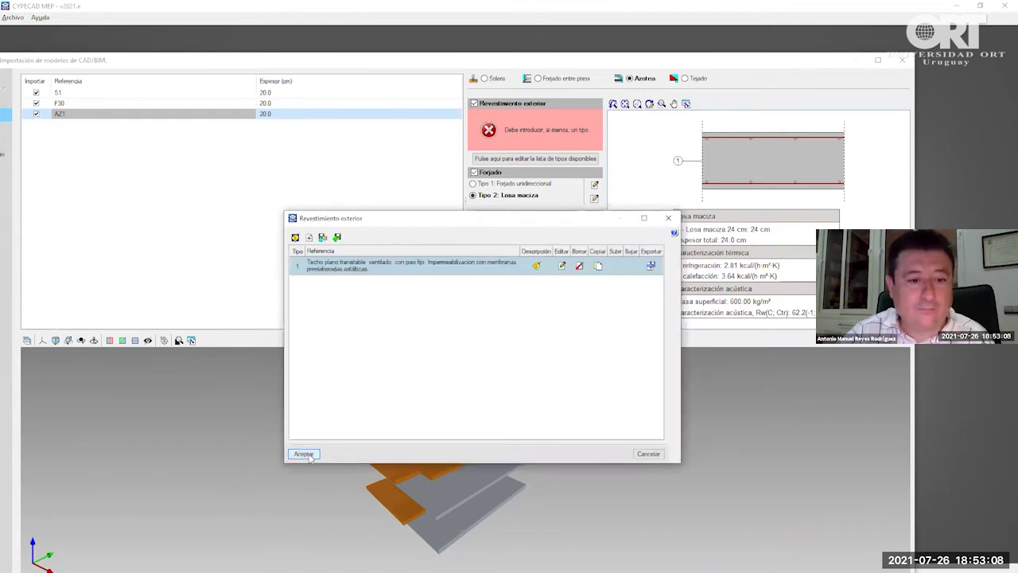
left_click(307, 455)
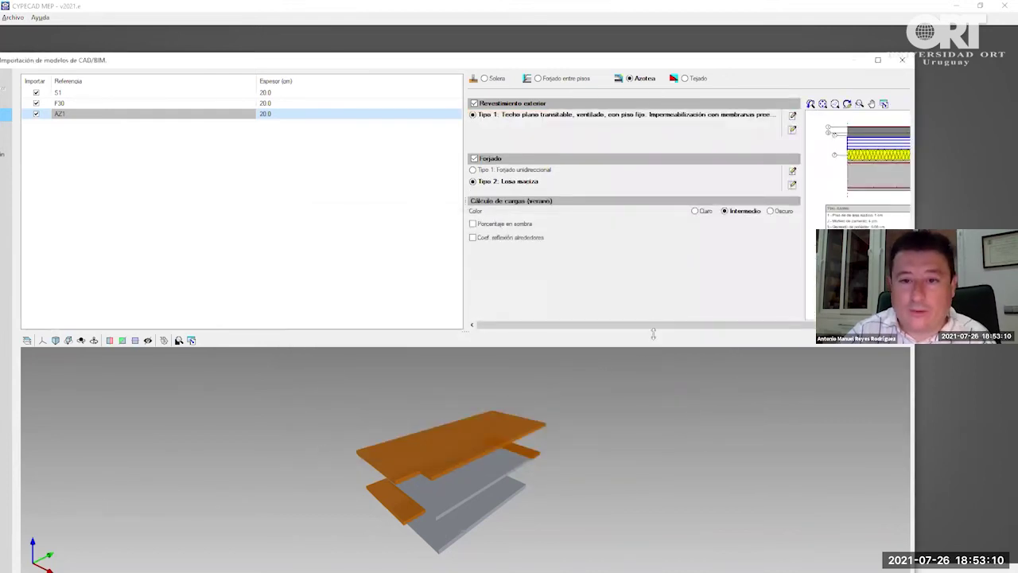
- Review roof AZ1's layers and thermal and acoustic characteristics, and set its summer load calculation color to Claro
left_click_drag(652, 325, 702, 325)
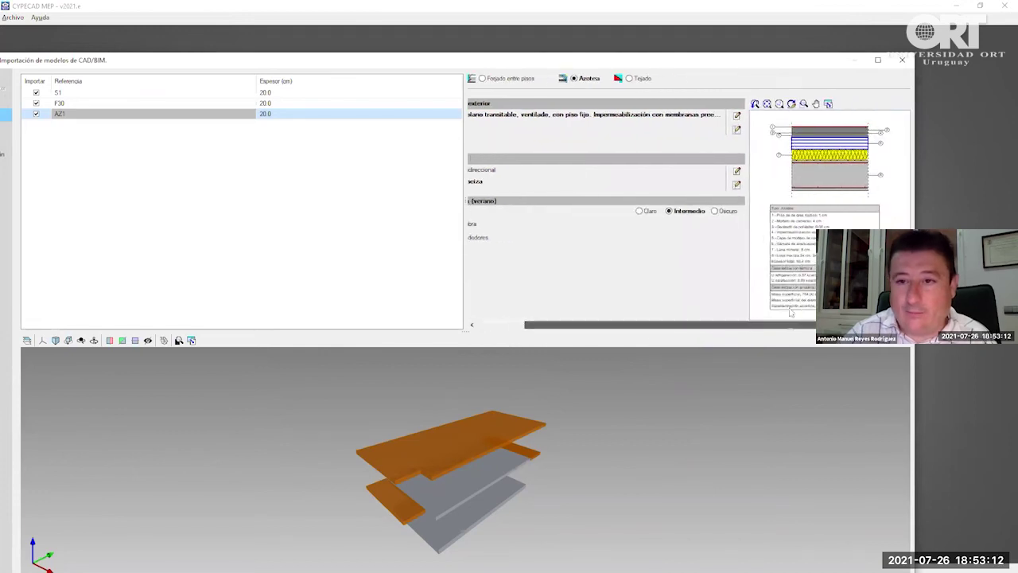
scroll(805, 248, "down", 1)
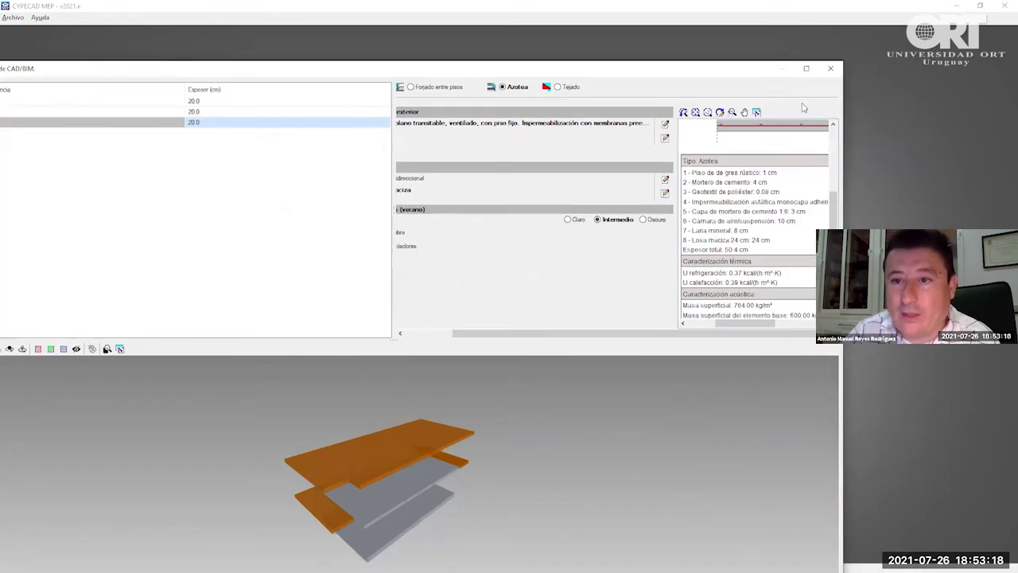
scroll(756, 199, "down", 1)
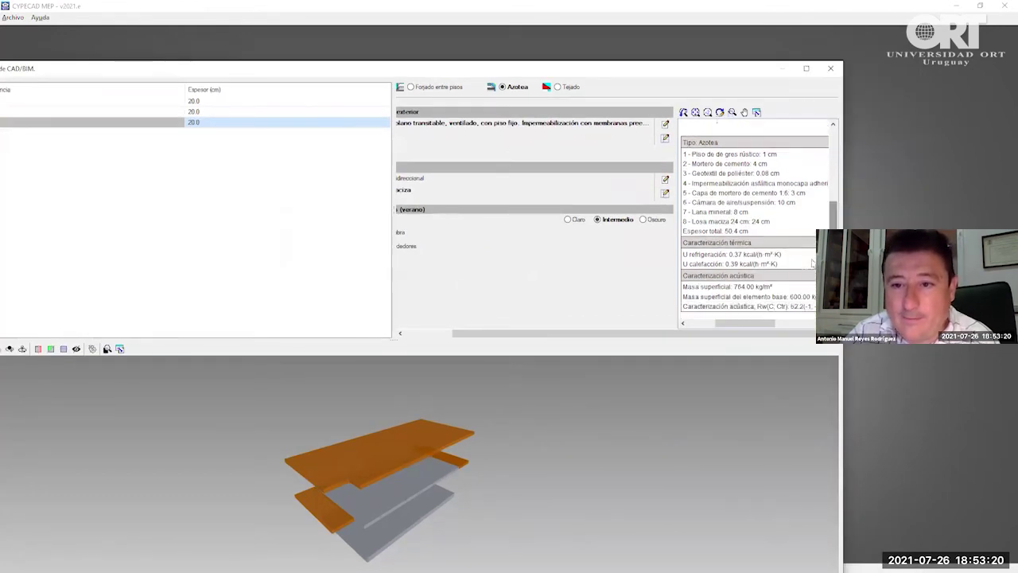
mouse_move(760, 322)
left_mouse_down()
mouse_move(764, 330)
mouse_move(745, 328)
left_mouse_up()
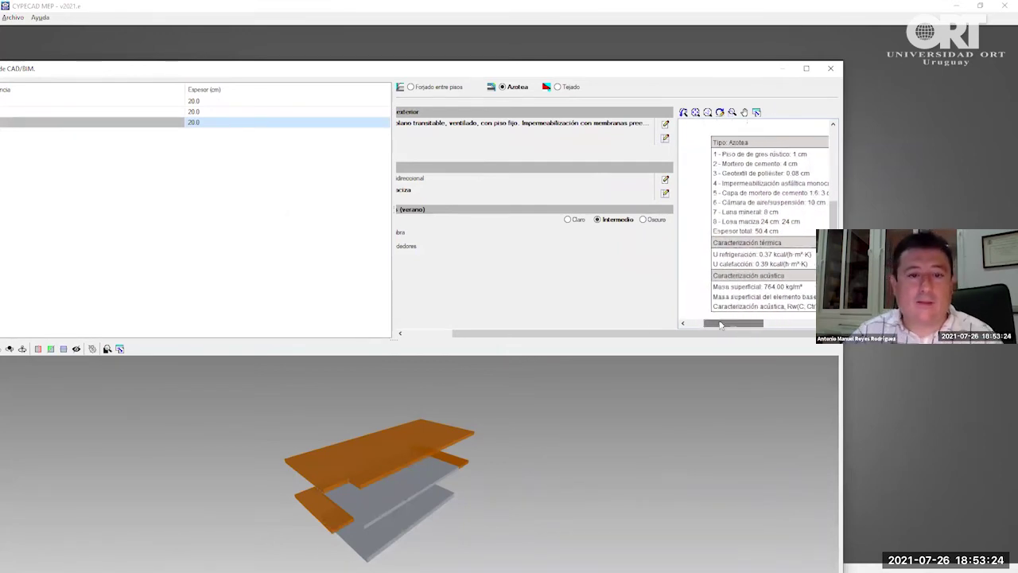
left_click_drag(538, 333, 493, 342)
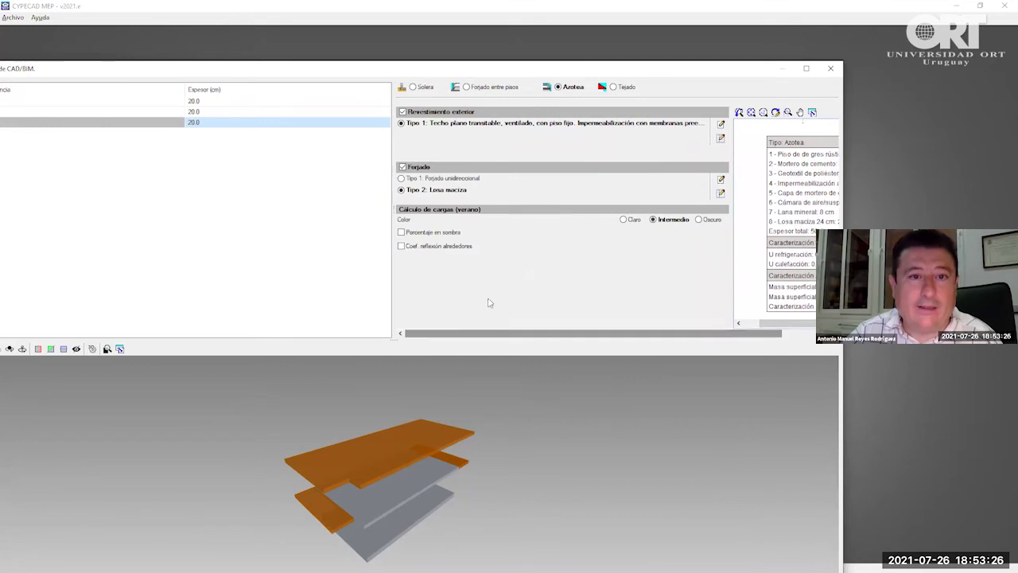
left_click(624, 221)
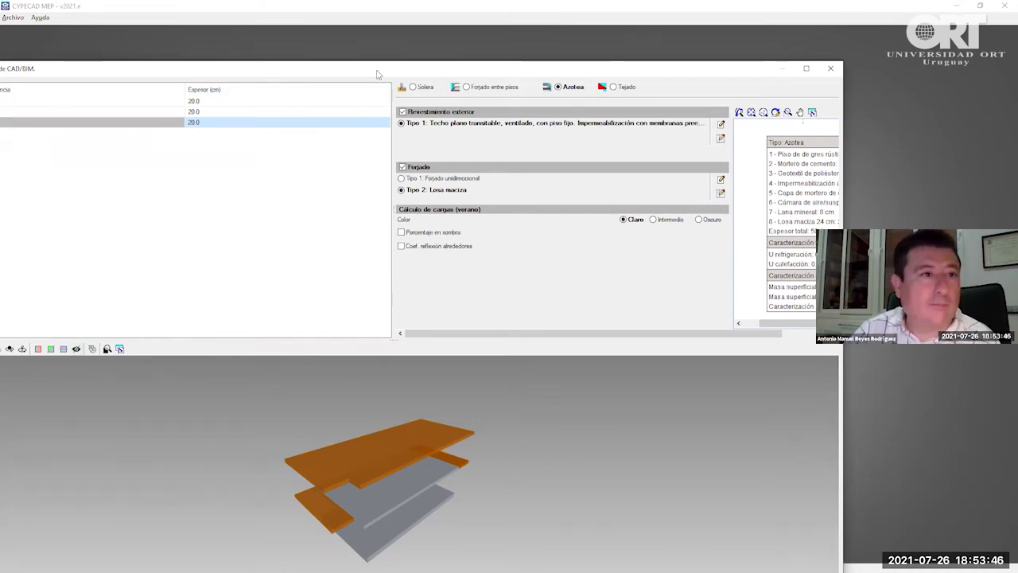
- Continue to the wall types and define CM1 as a Medianería de hoja de fábrica, con trasdosado autoportante
left_click_drag(378, 70, 444, 10)
left_click(846, 553)
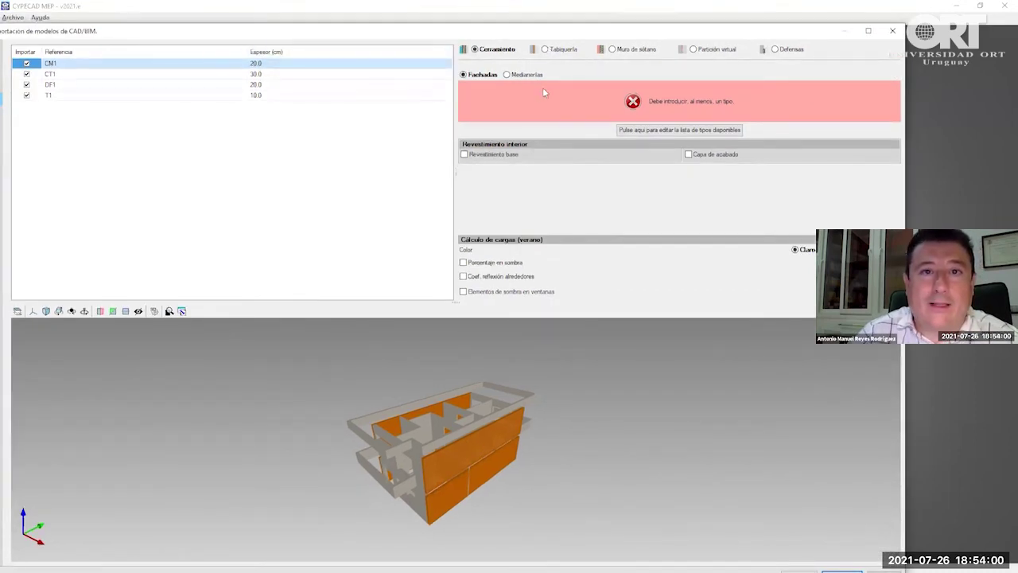
left_click(517, 76)
left_click(660, 130)
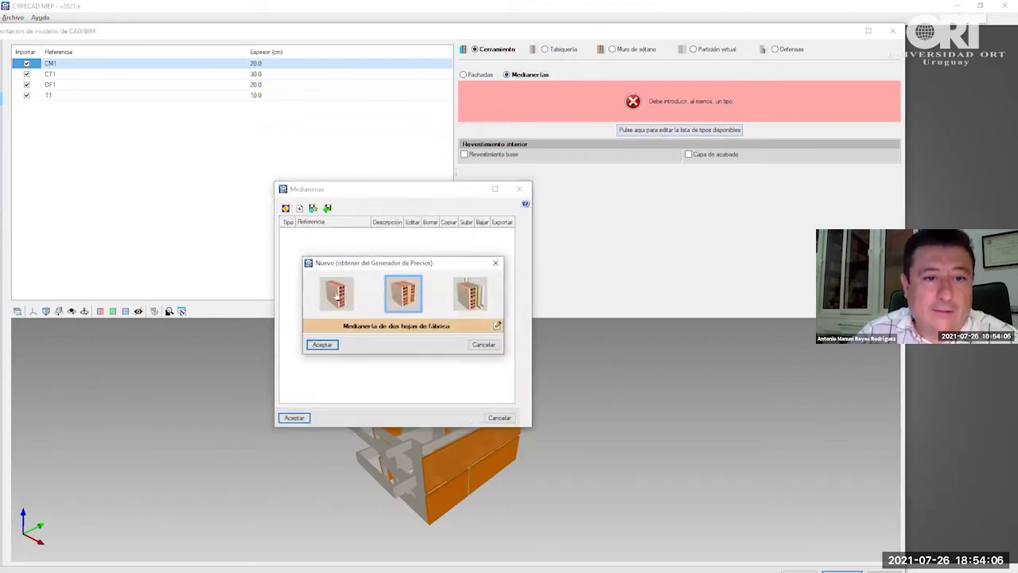
left_click(470, 295)
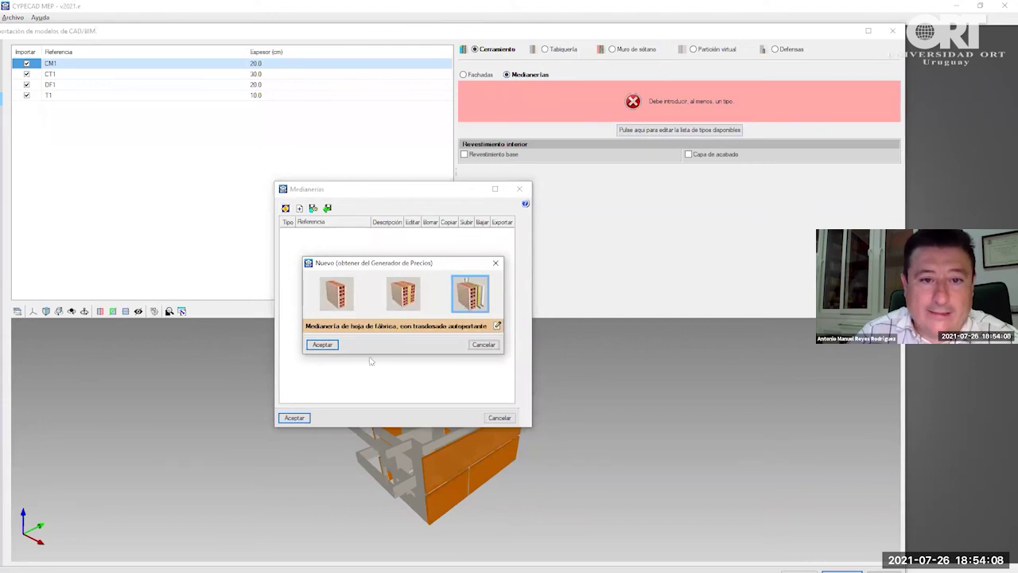
left_click(322, 344)
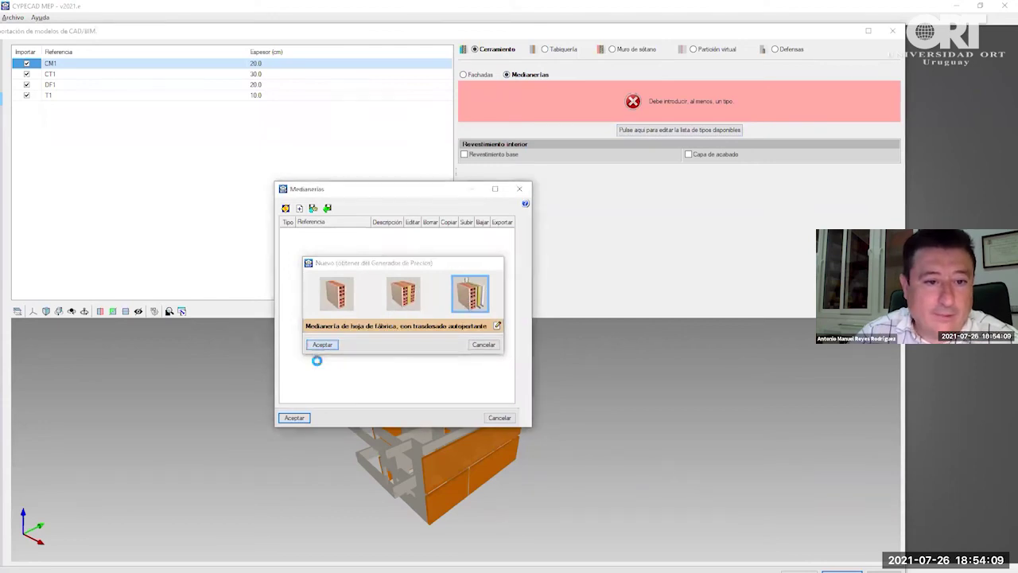
left_click(294, 417)
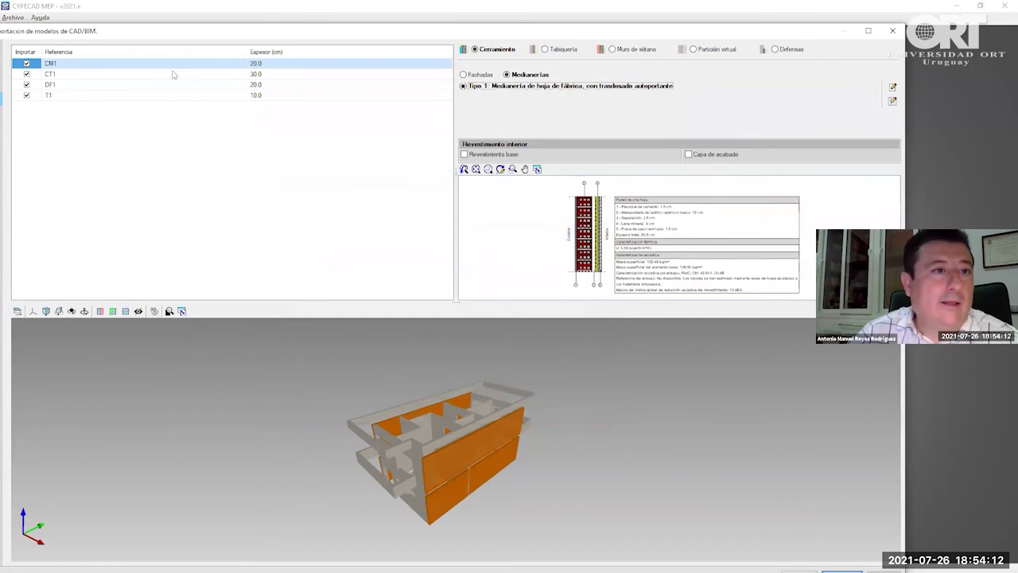
- Define façade wall CT1 as a Fachada revestida con mortero monocapa, de hoja de fábrica, con trasdosado autoportante
left_click(103, 74)
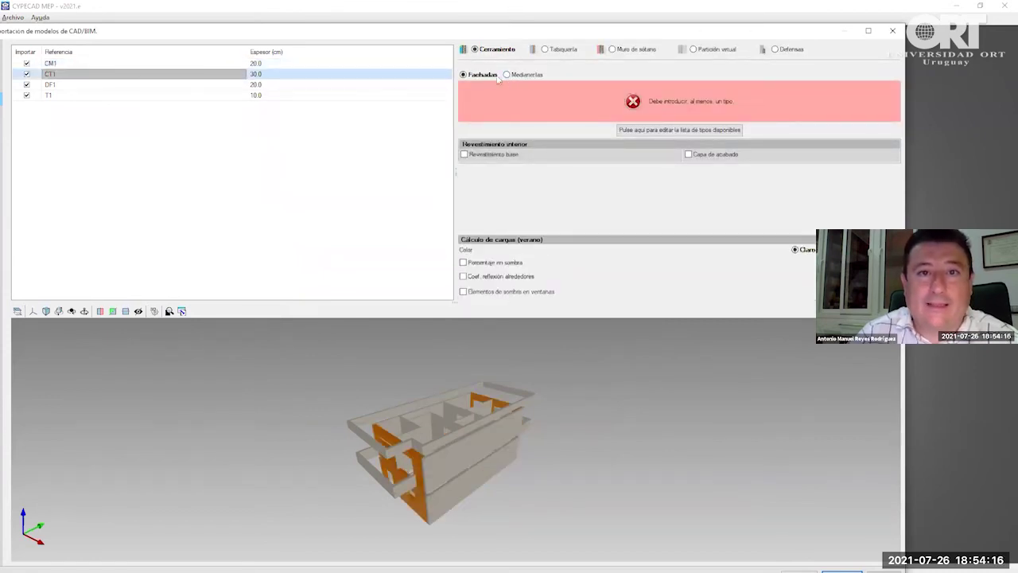
left_click(657, 130)
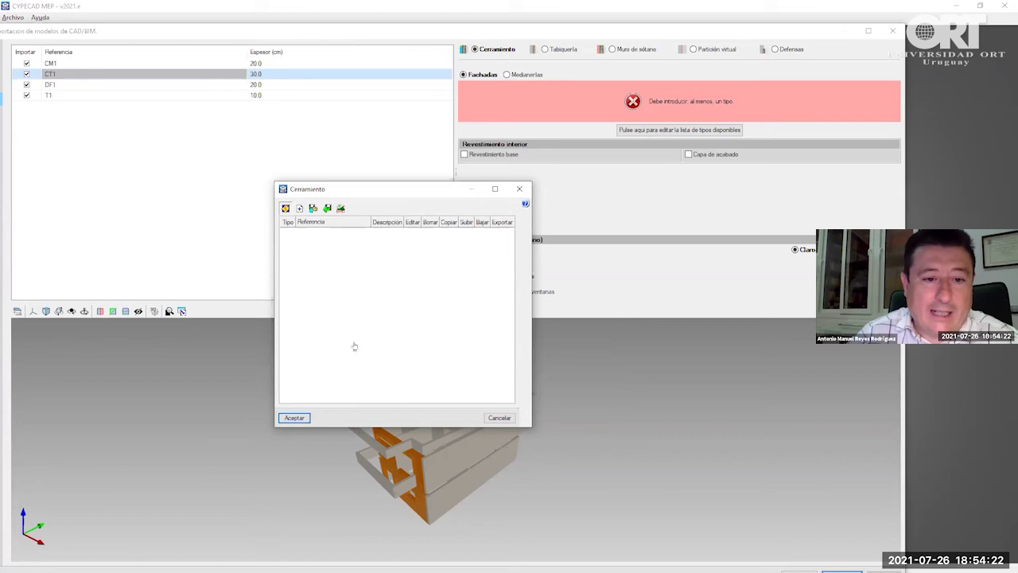
double_click(379, 358)
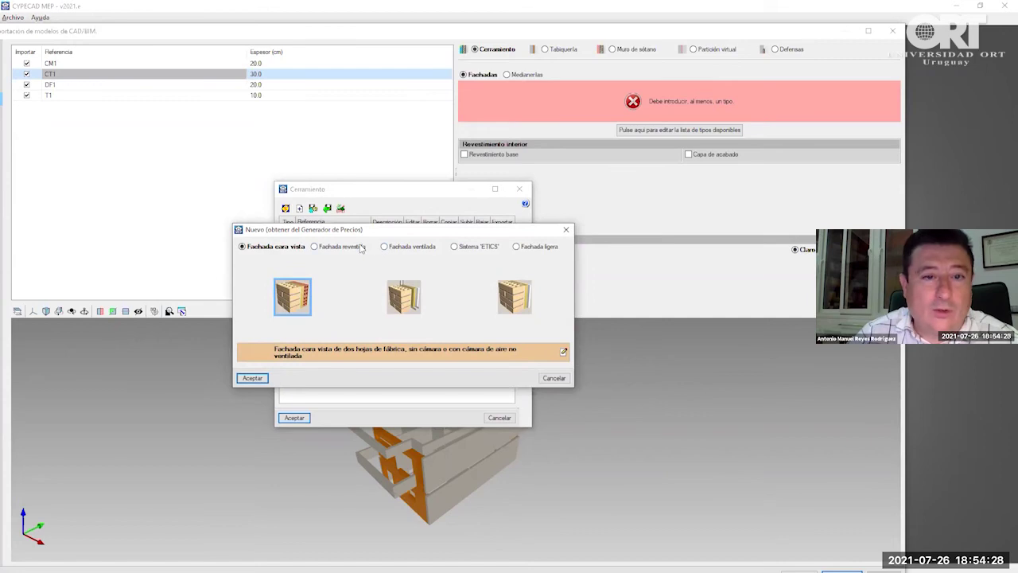
left_click(361, 247)
left_click(269, 315)
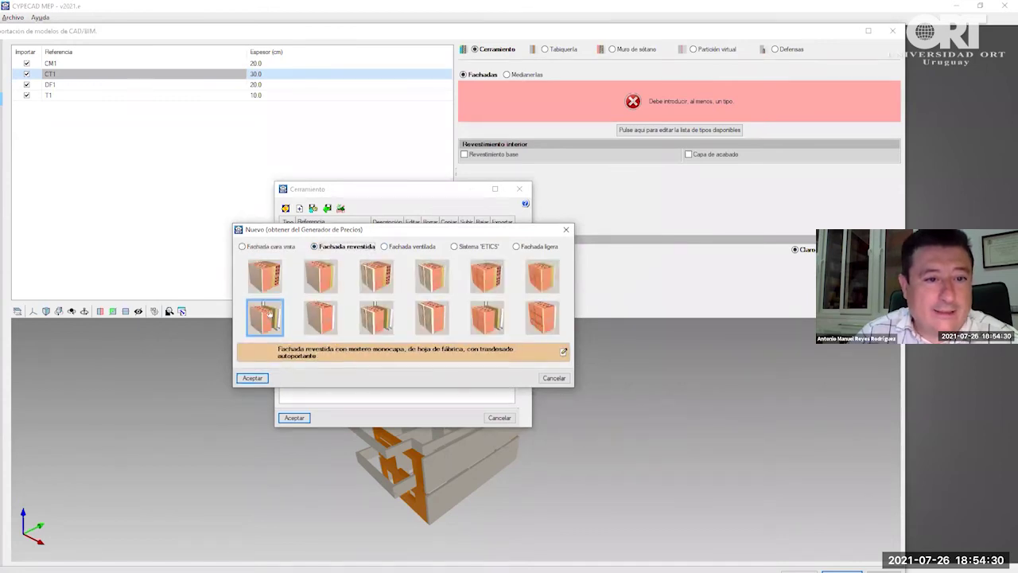
left_click(252, 378)
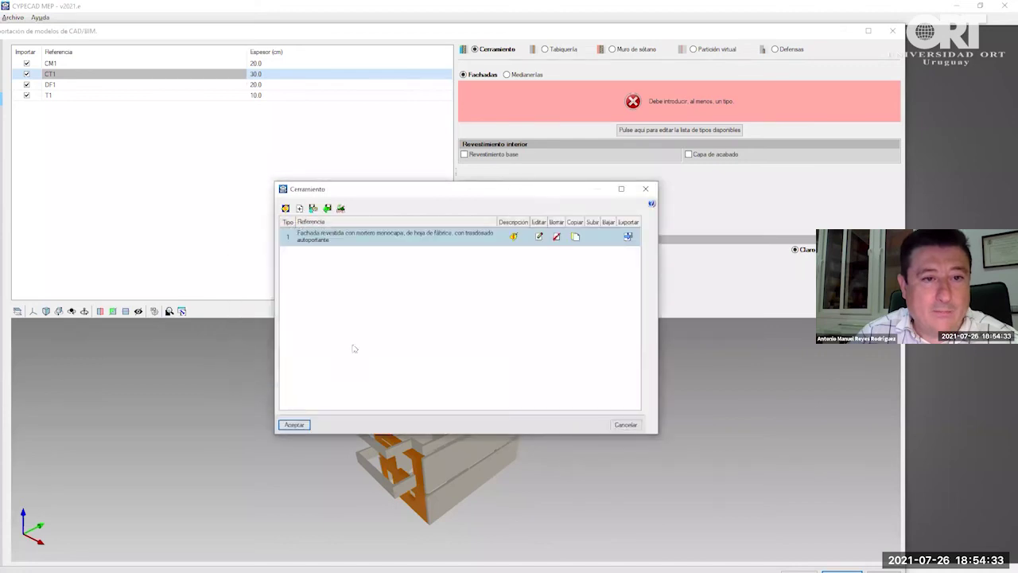
left_click(294, 423)
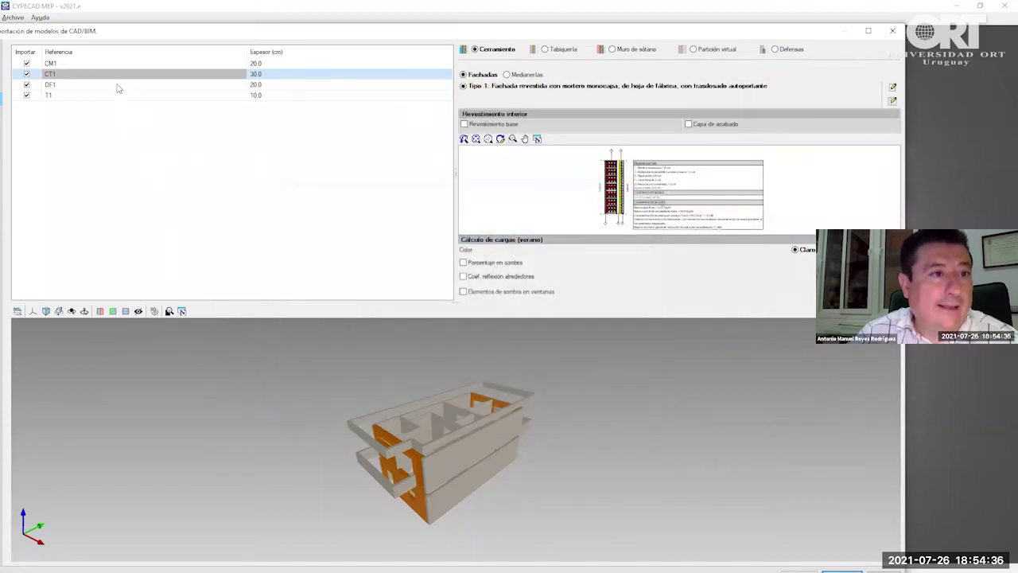
- Classify DF1 as Defensas and give it a Baranda de fachada, de acero from the Generador de Precios
left_click(120, 85)
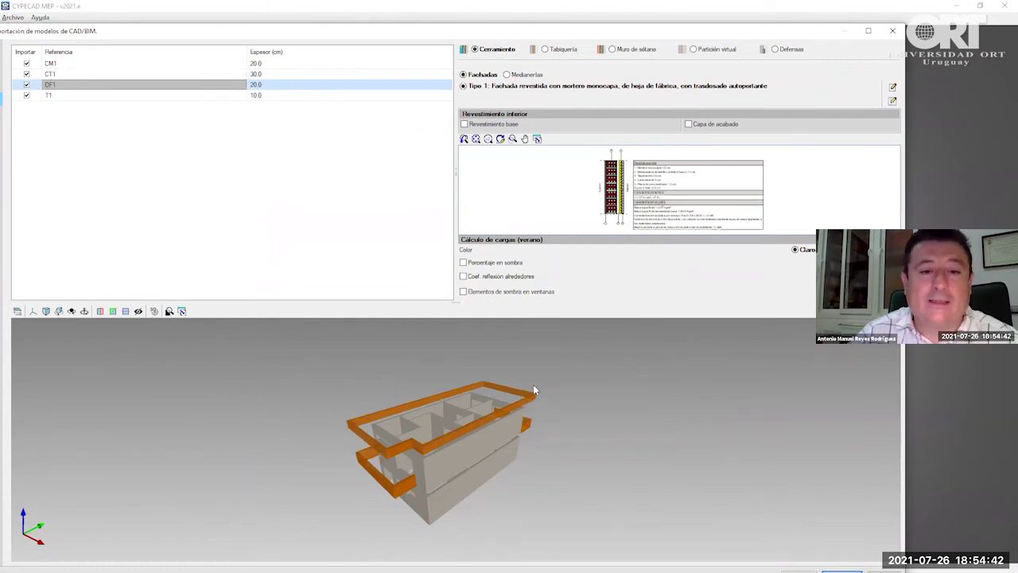
left_click(774, 49)
left_click(686, 118)
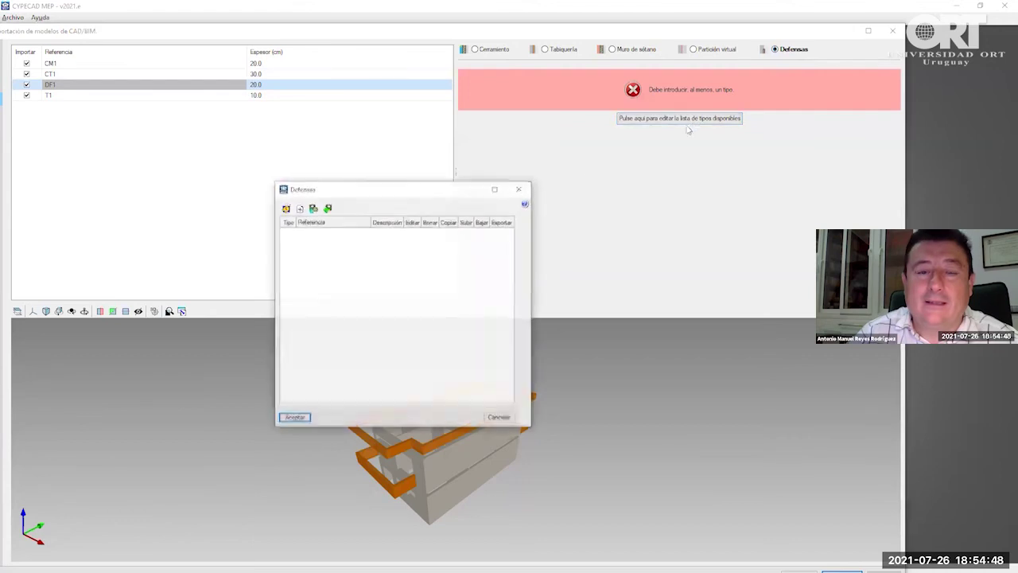
left_click(285, 208)
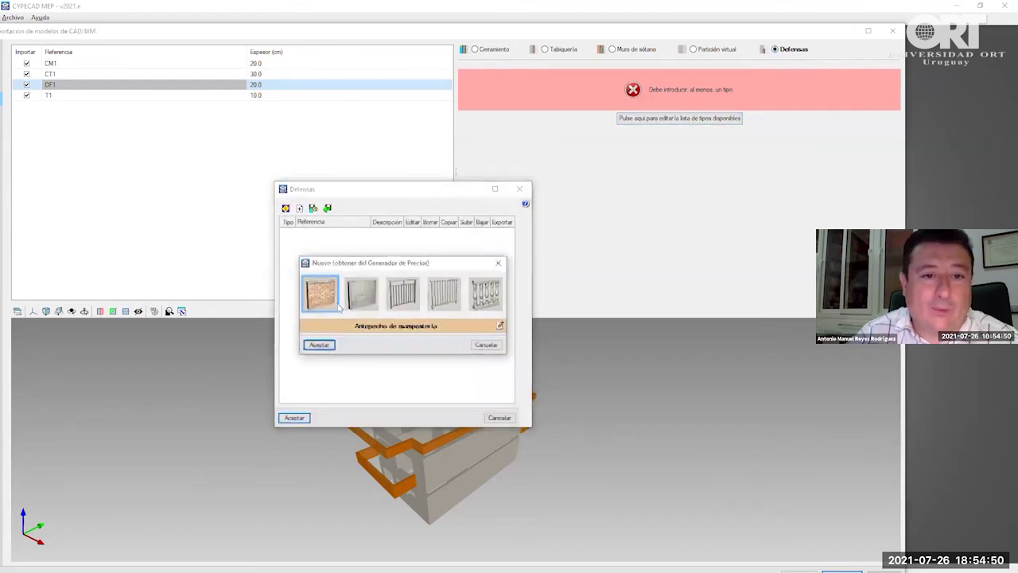
left_click(401, 303)
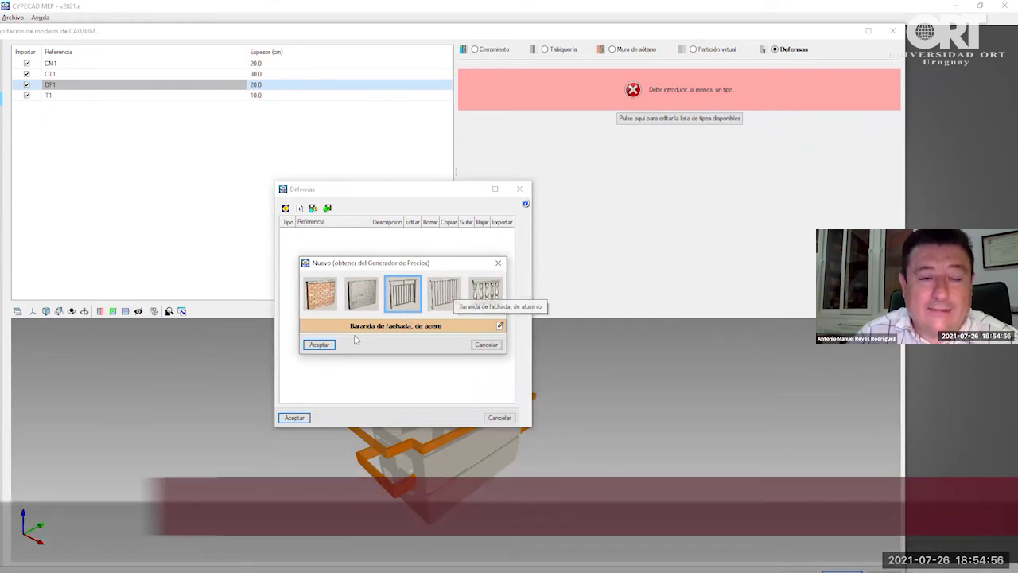
left_click(319, 344)
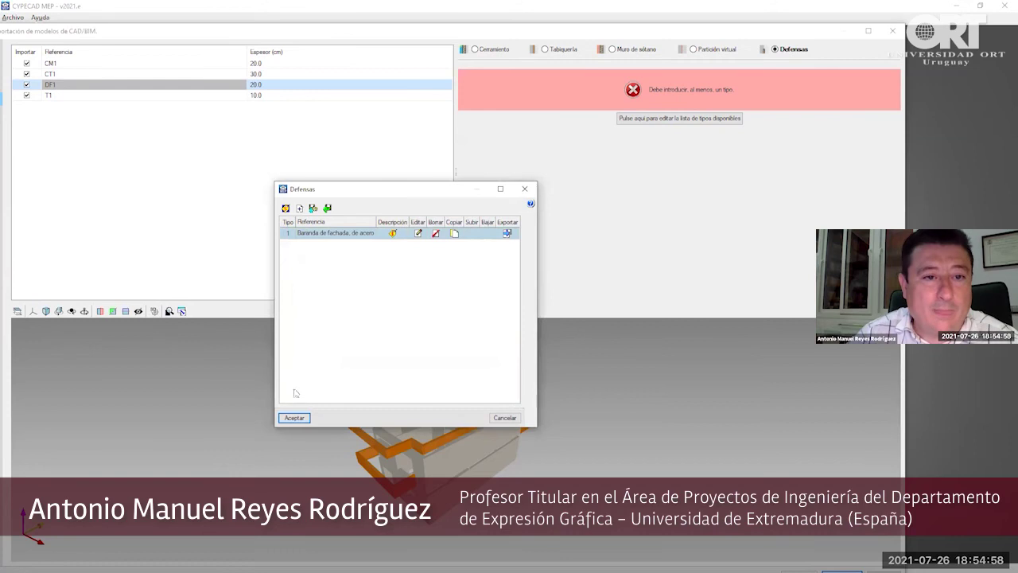
left_click(294, 419)
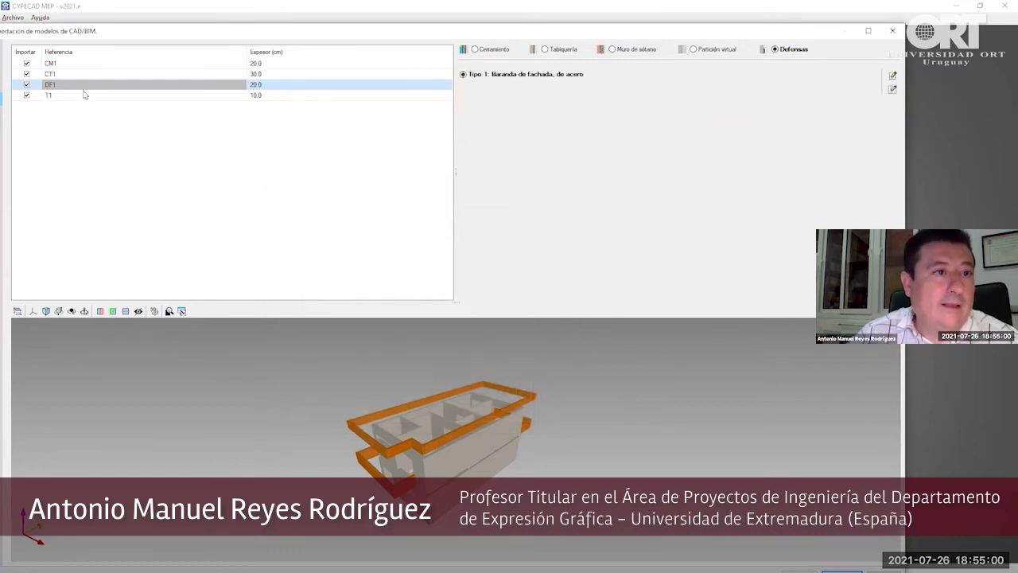
- Define partition T1 as an Entramado autoportante de placas de yeso laminado from the Generador de Precios
left_click(78, 97)
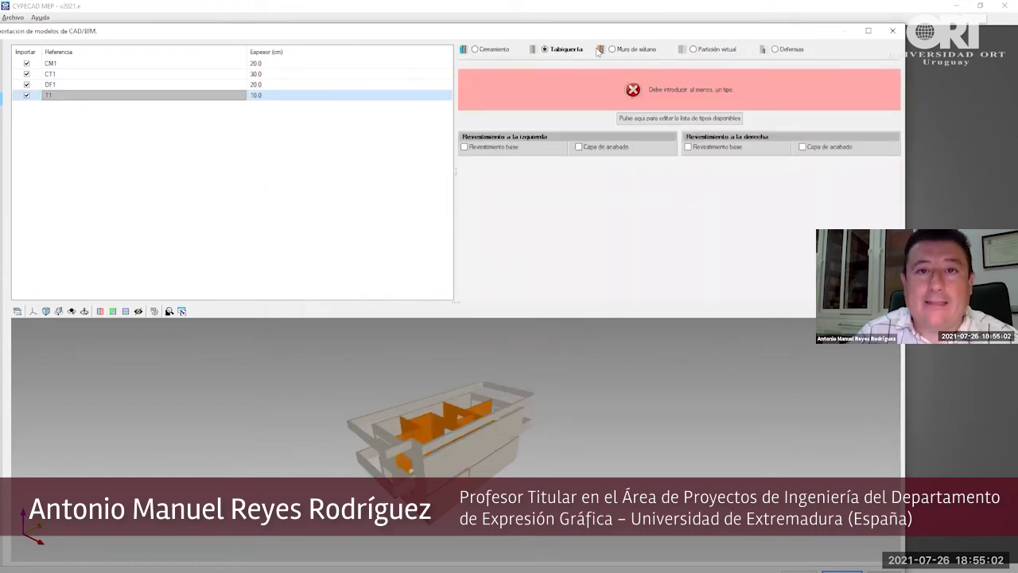
left_click(641, 117)
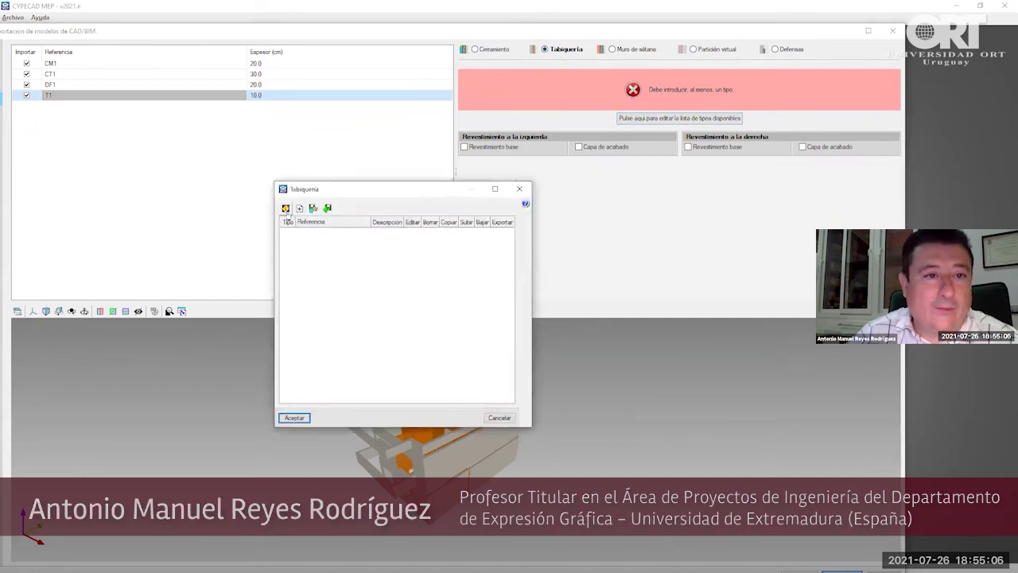
left_click(286, 207)
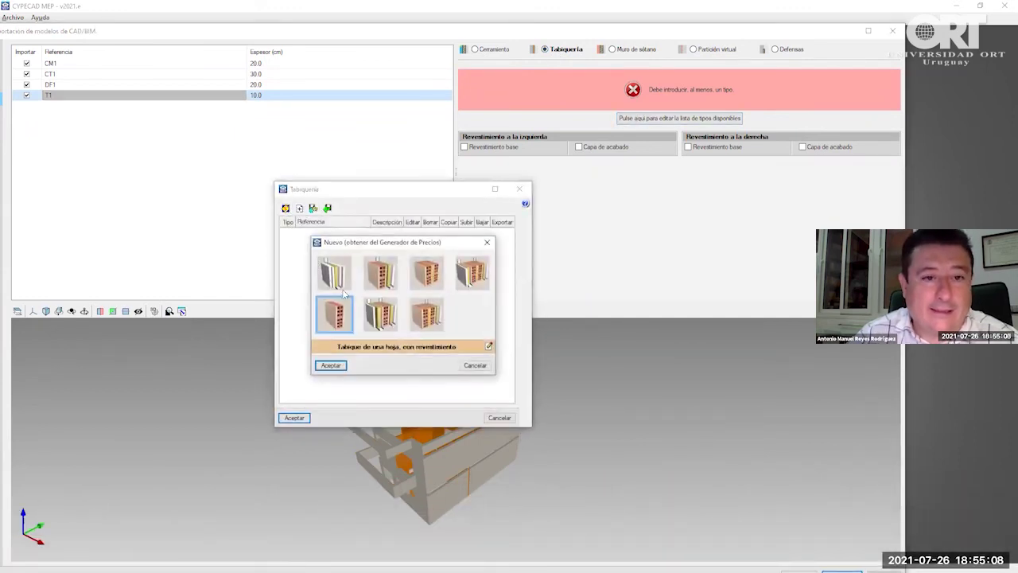
left_click(342, 276)
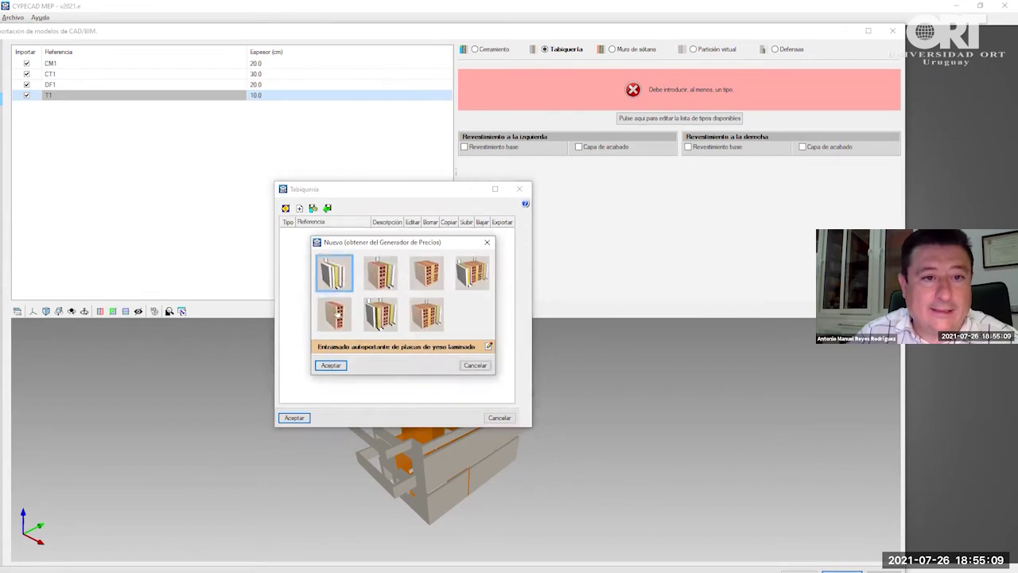
left_click(331, 365)
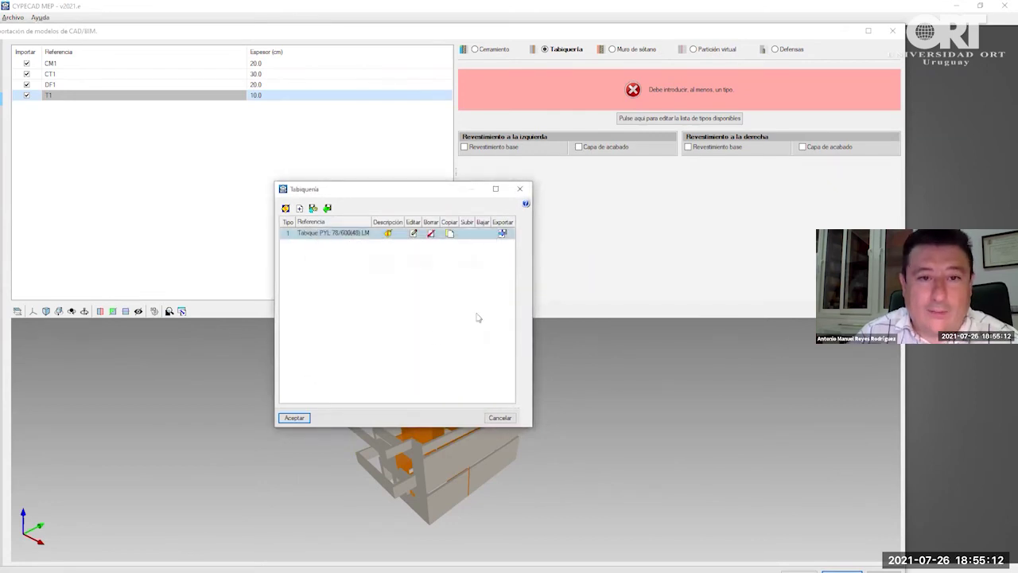
left_click(296, 418)
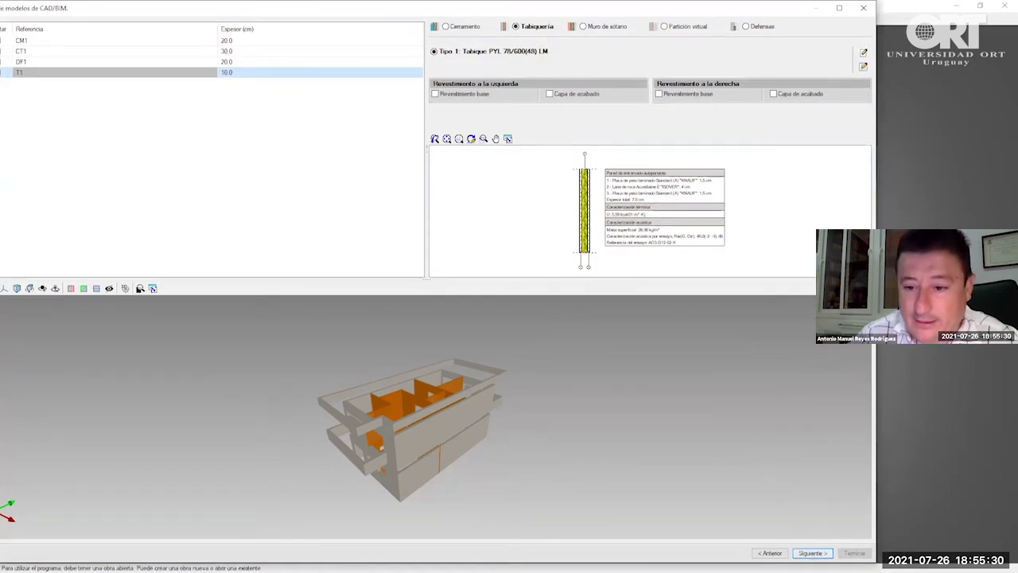
- Continue to the openings and cut the 3D model with a horizontal section plane to expose the lower floor's interior
left_click(810, 552)
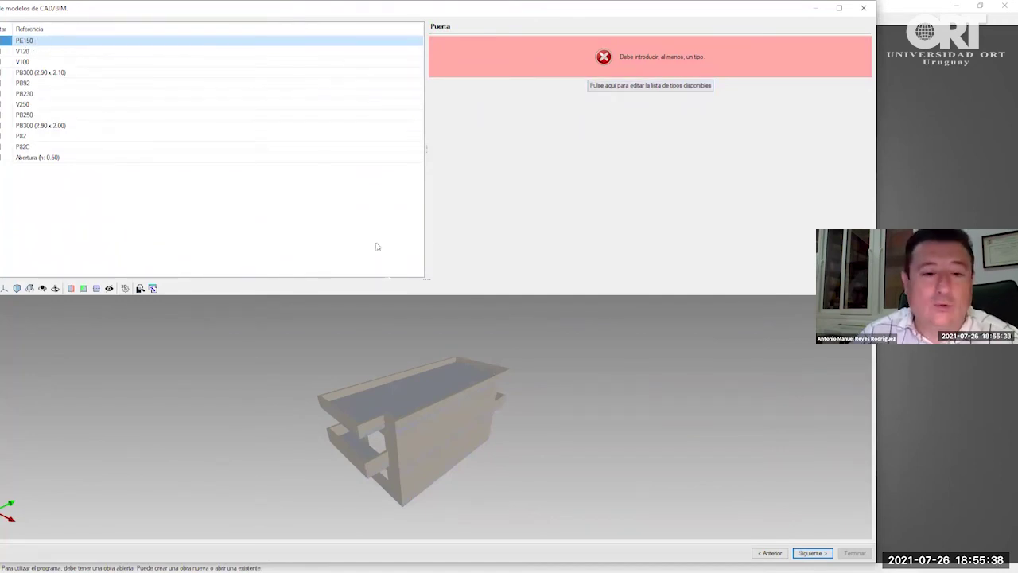
middle_click_drag(447, 429, 128, 421)
middle_click_drag(403, 421, 193, 384)
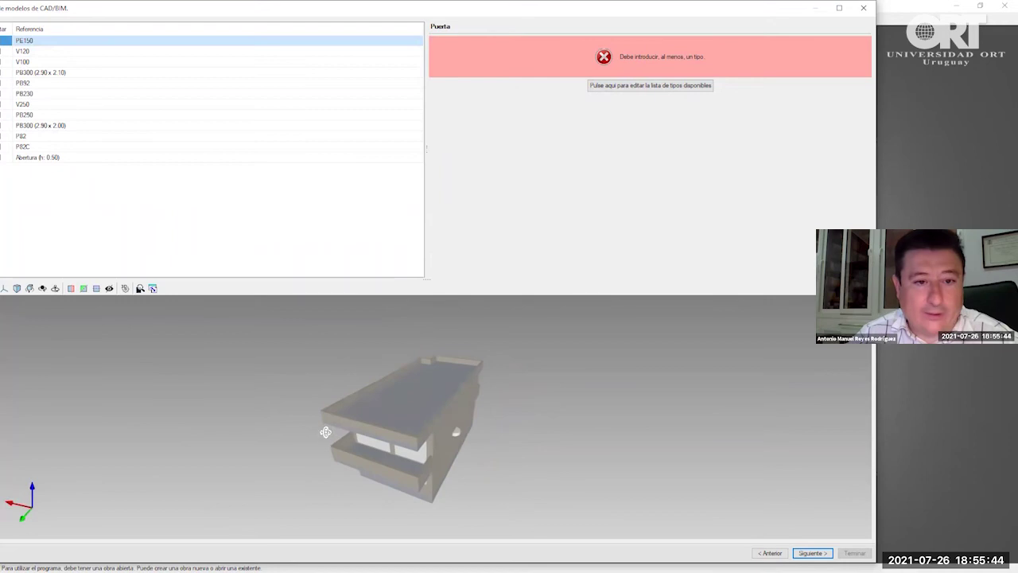
left_click(96, 288)
left_click_drag(428, 385, 433, 406)
left_click_drag(498, 462, 170, 441)
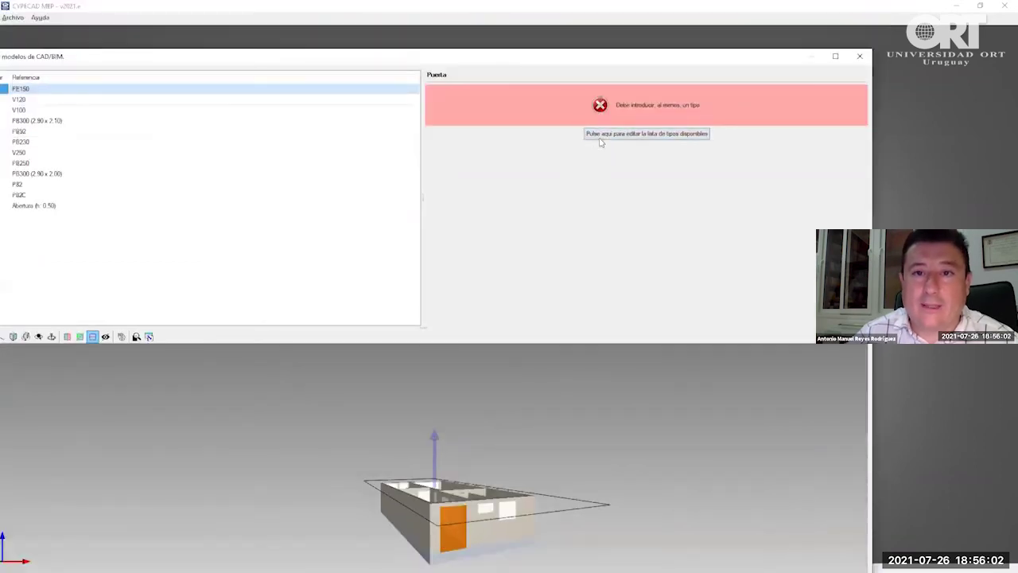
- Define door PE150 as a Puerta de entrada a la vivienda, acorazada from the Generador de Precios
left_click(600, 84)
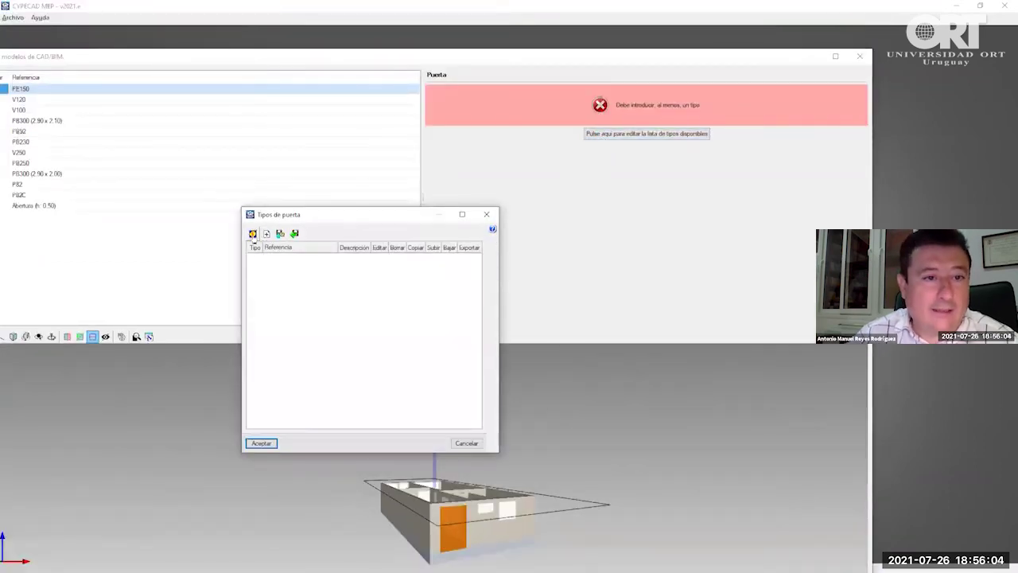
left_click(252, 233)
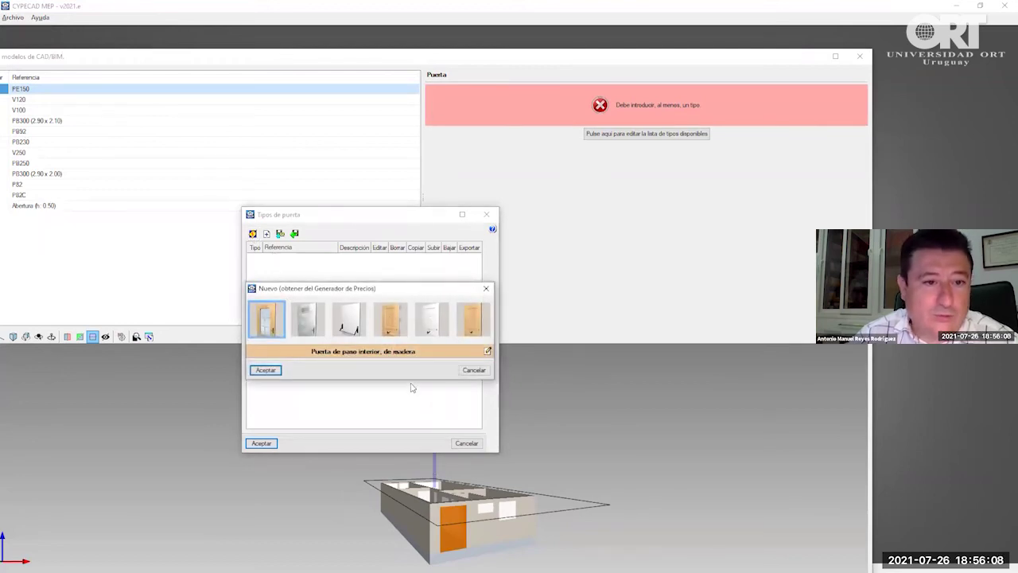
left_click(385, 327)
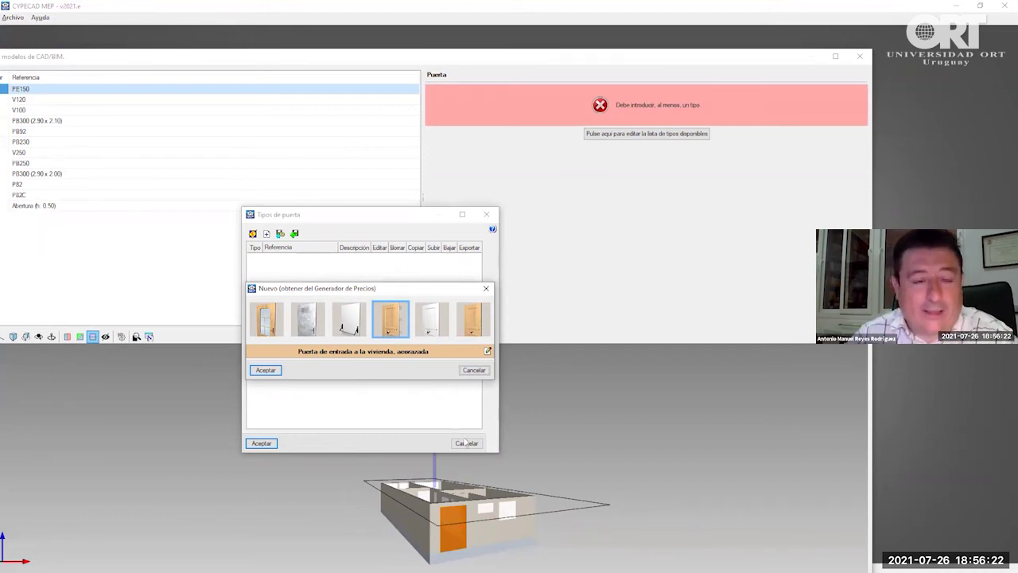
left_click(269, 371)
left_click(260, 443)
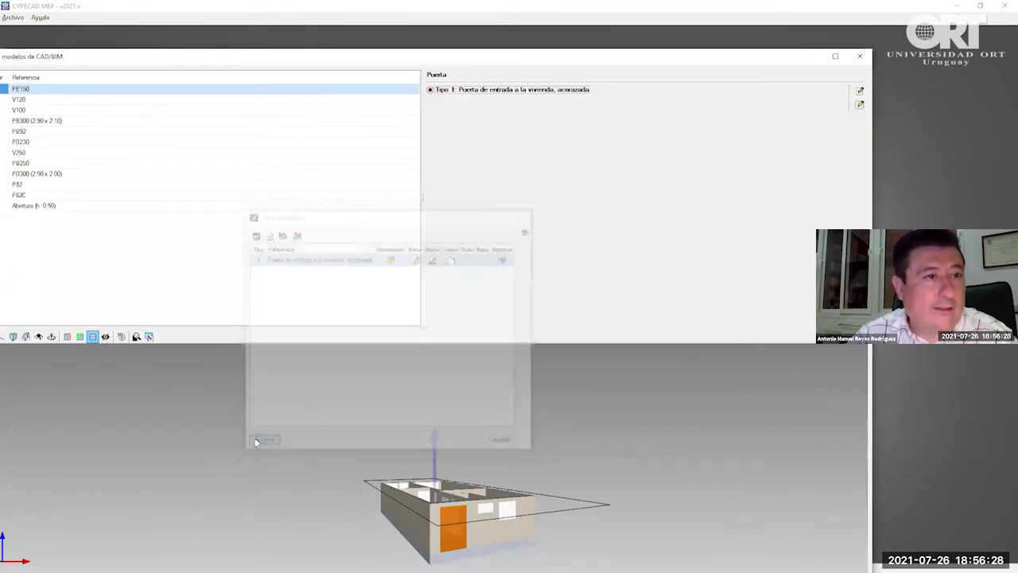
- Give window V120 a Doble acristalamiento glazing of type Doble vidriado estándar, 4/6/4 from the Generador de Precios
left_click(56, 102)
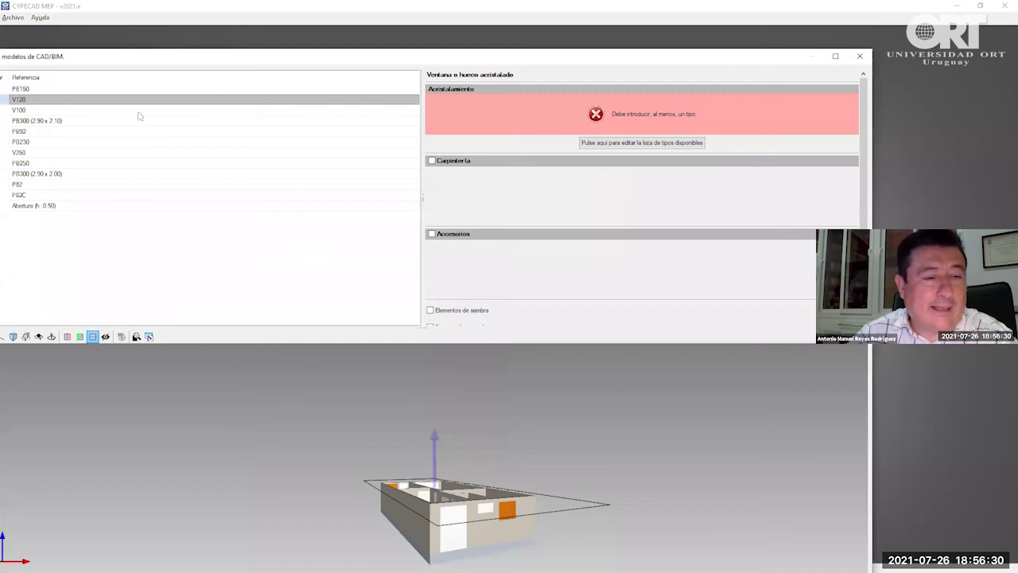
left_click(606, 143)
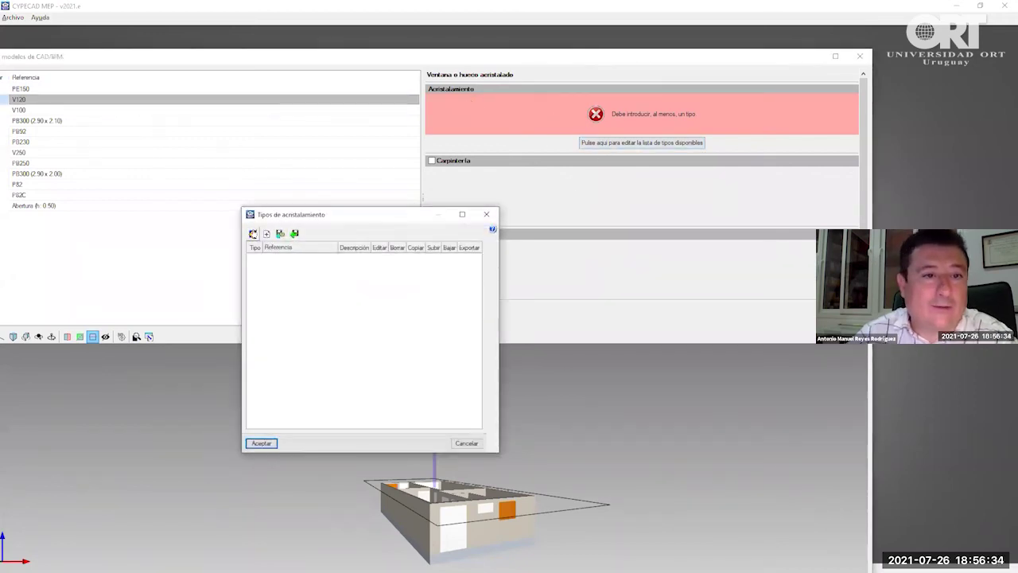
left_click(252, 233)
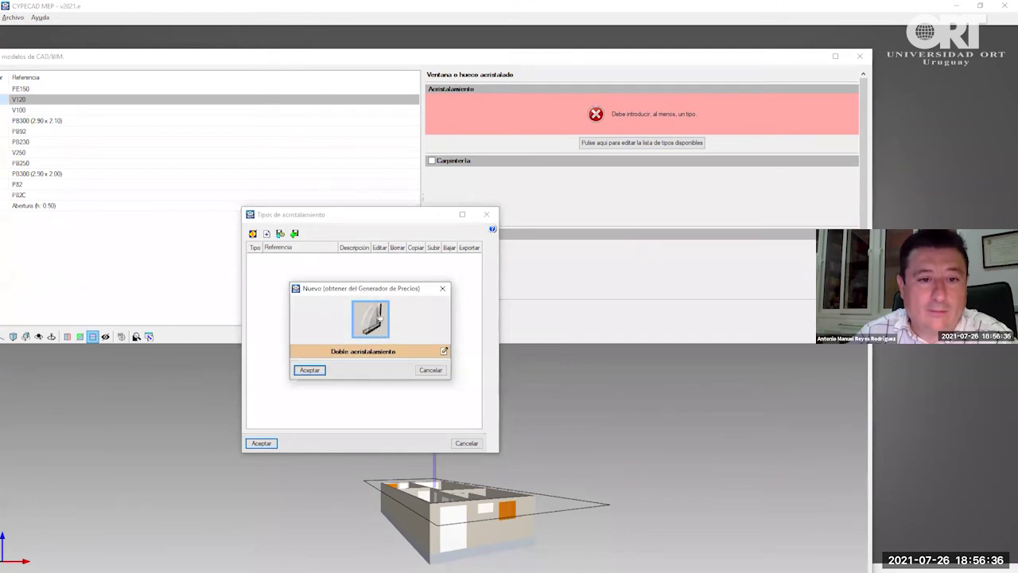
left_click(315, 373)
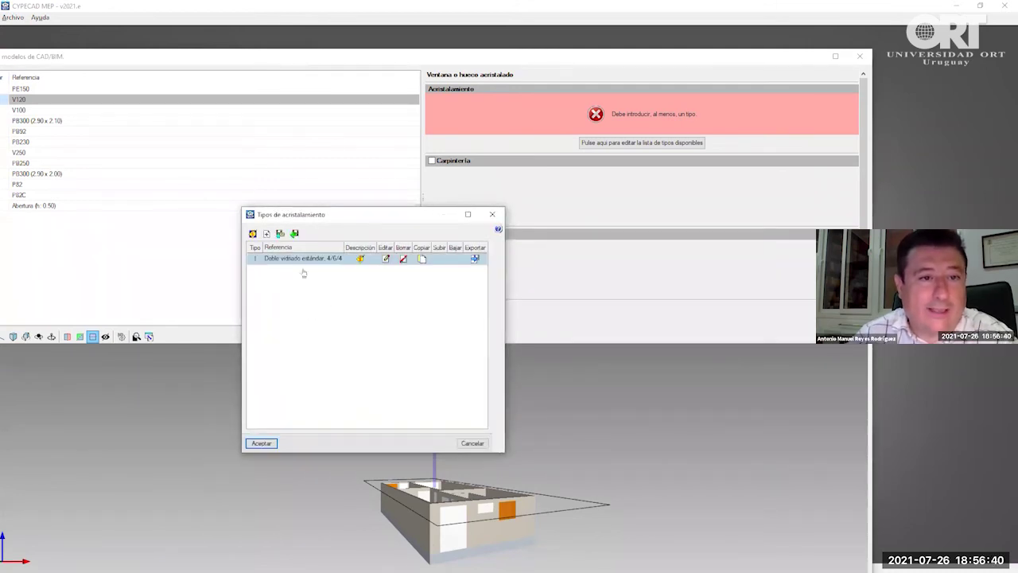
left_click(263, 445)
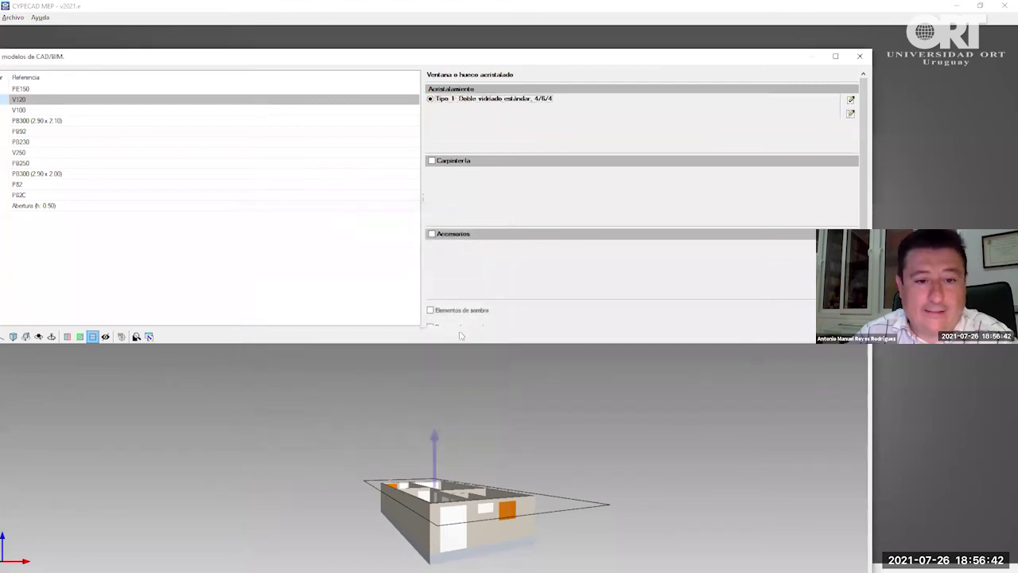
- Enable Carpintería for window V120 and add an Aluminio hinged two-leaf window, 800 mm wide, with its height set to 800 mm
left_click(444, 161)
left_click(607, 189)
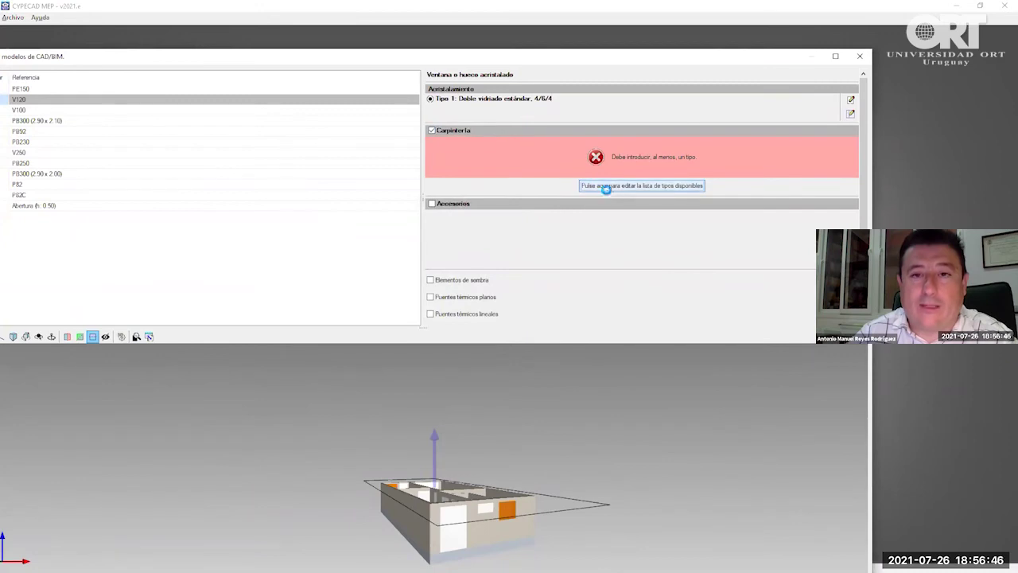
left_click(252, 233)
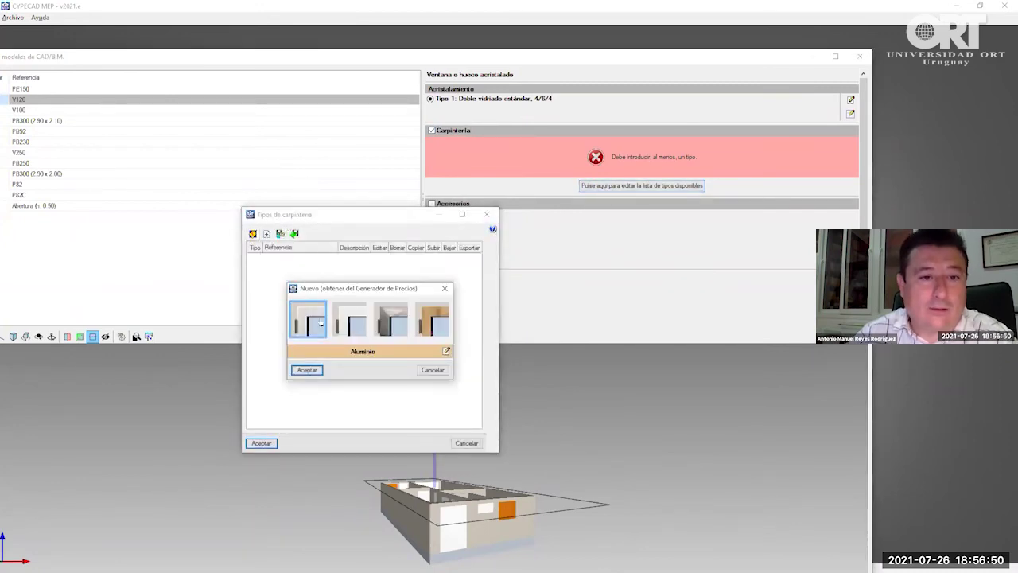
left_click(446, 352)
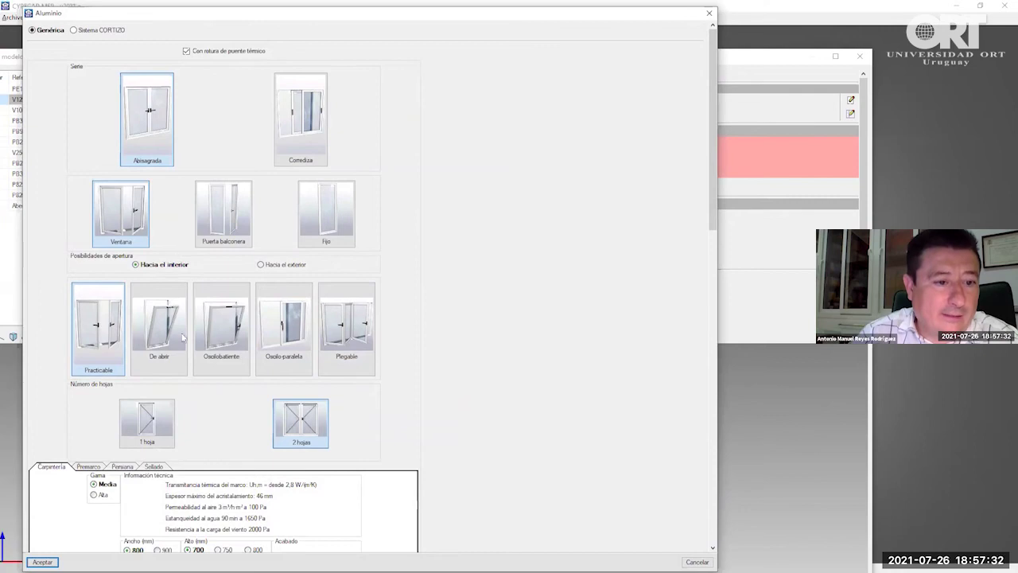
scroll(168, 243, "down", 5)
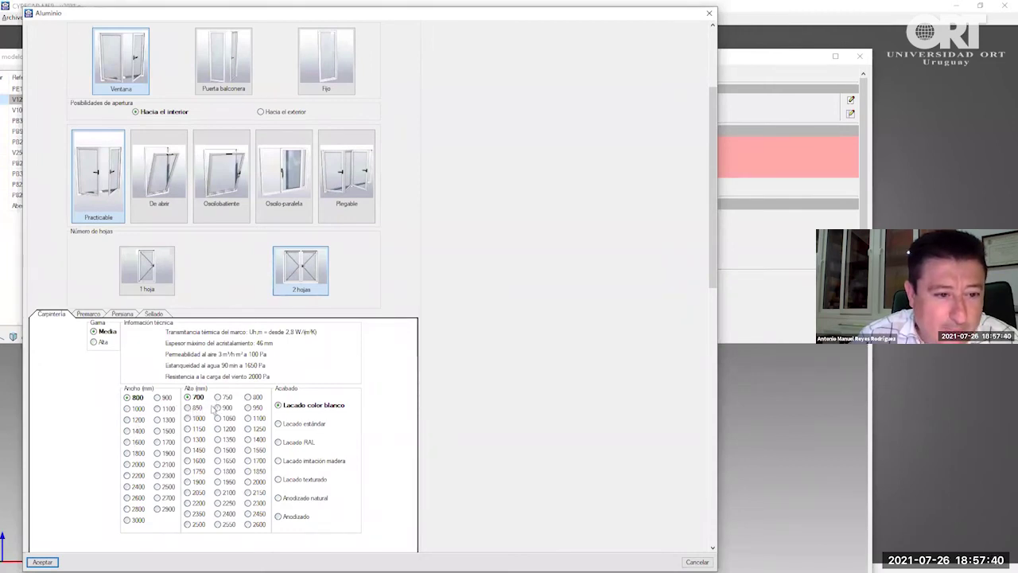
left_click(248, 397)
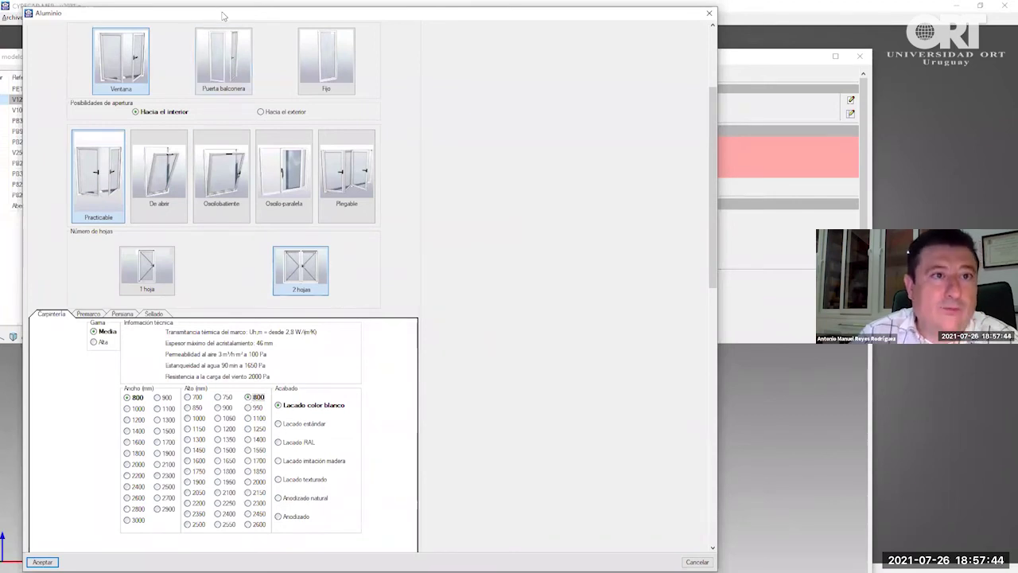
left_click_drag(227, 13, 244, 7)
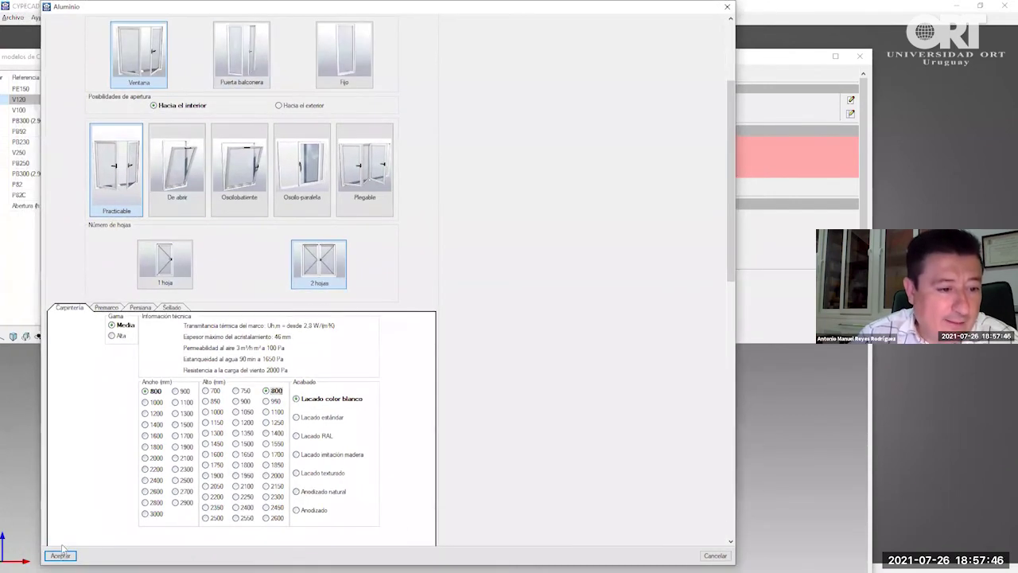
left_click(61, 556)
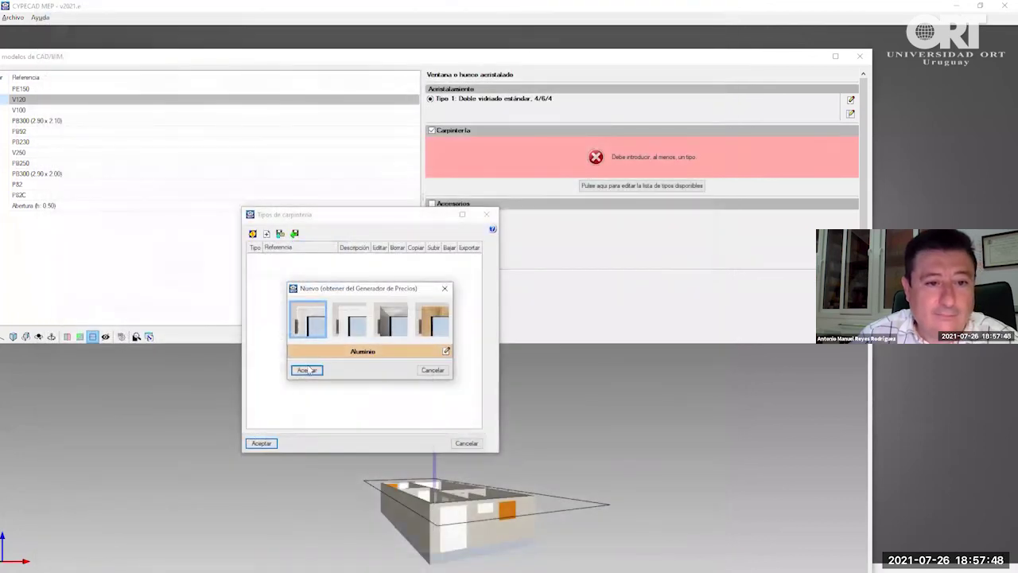
left_click(308, 370)
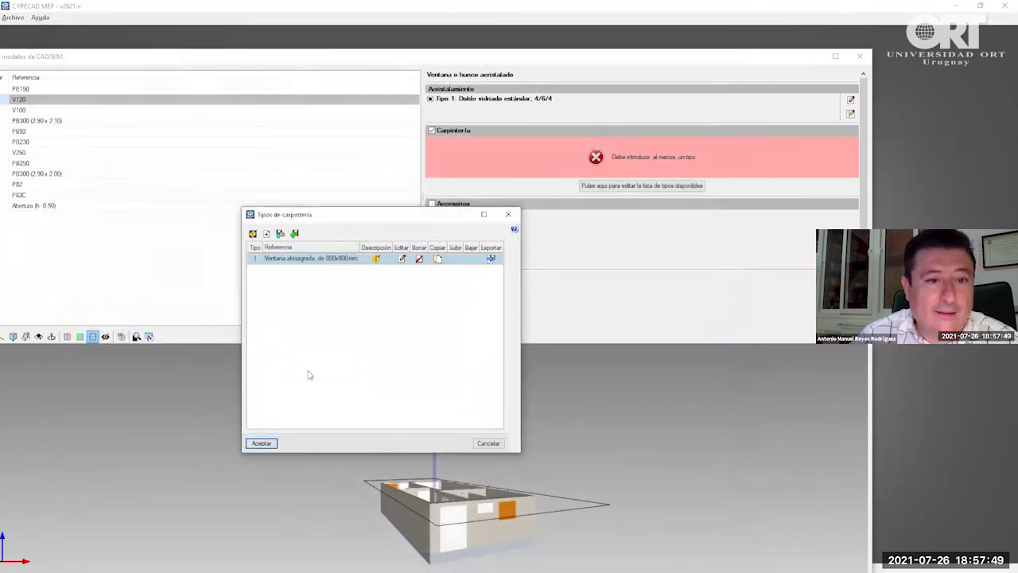
left_click(260, 443)
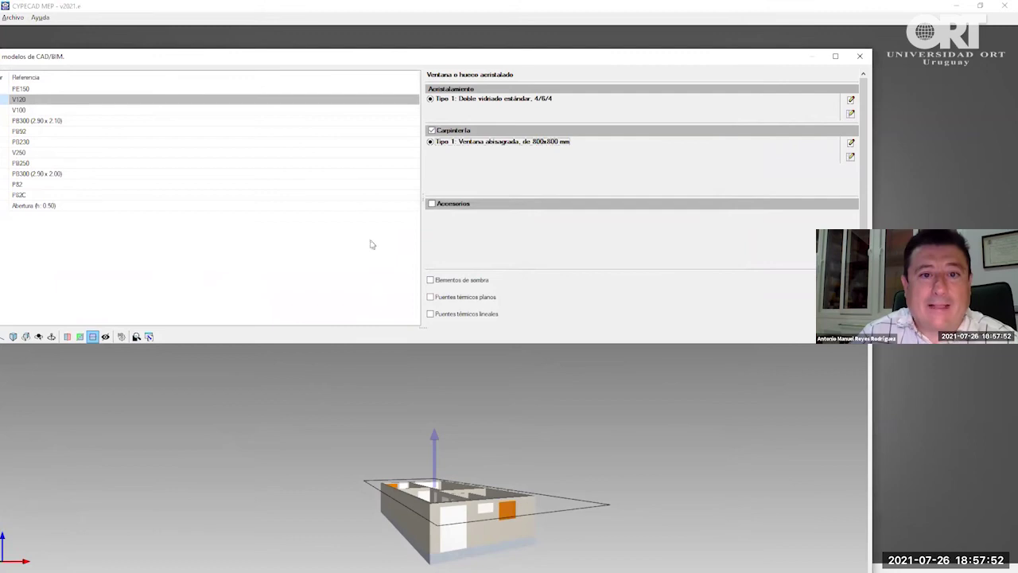
- Enable Carpintería with the 800x800 mm hinged window type for openings V100, PB300 (2.90 x 2.10), PB92 and PB230
left_click(58, 111)
left_click(431, 130)
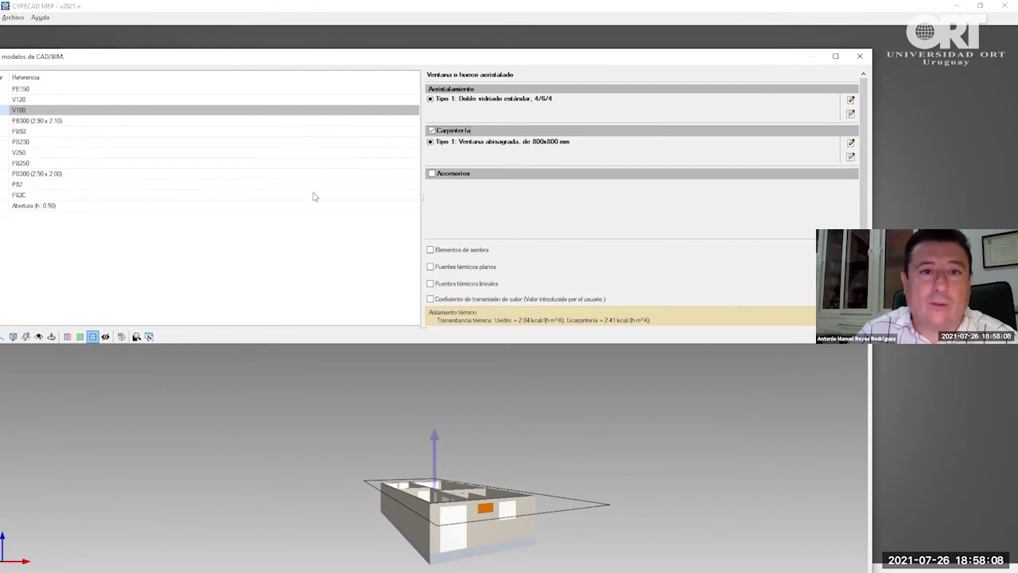
left_click(57, 121)
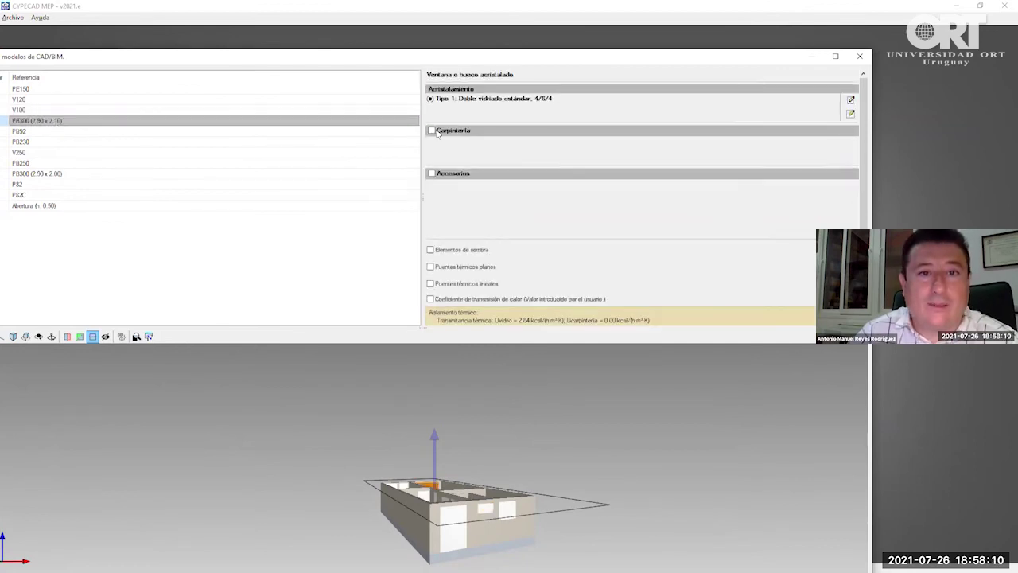
left_click(61, 133)
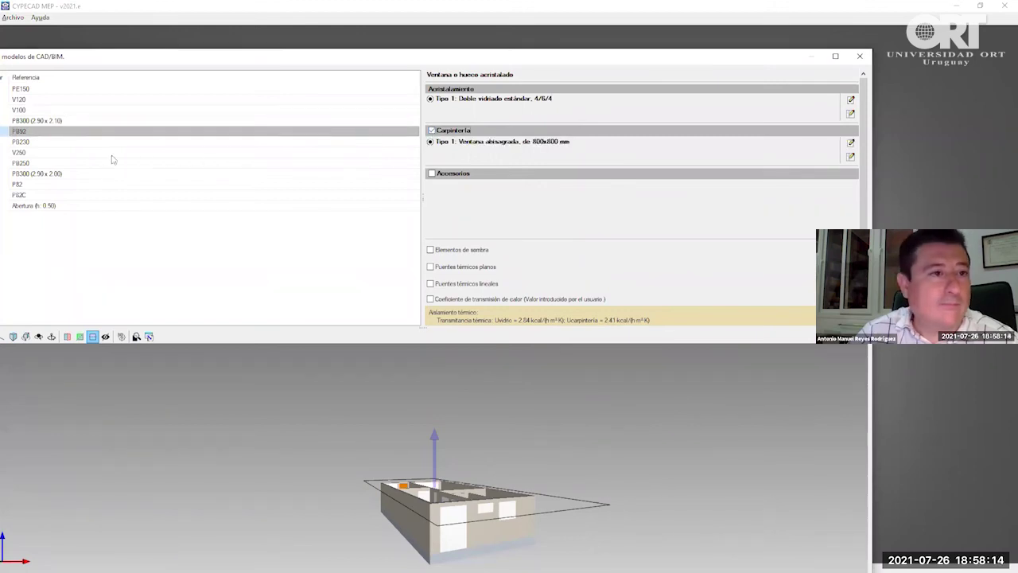
left_click(70, 143)
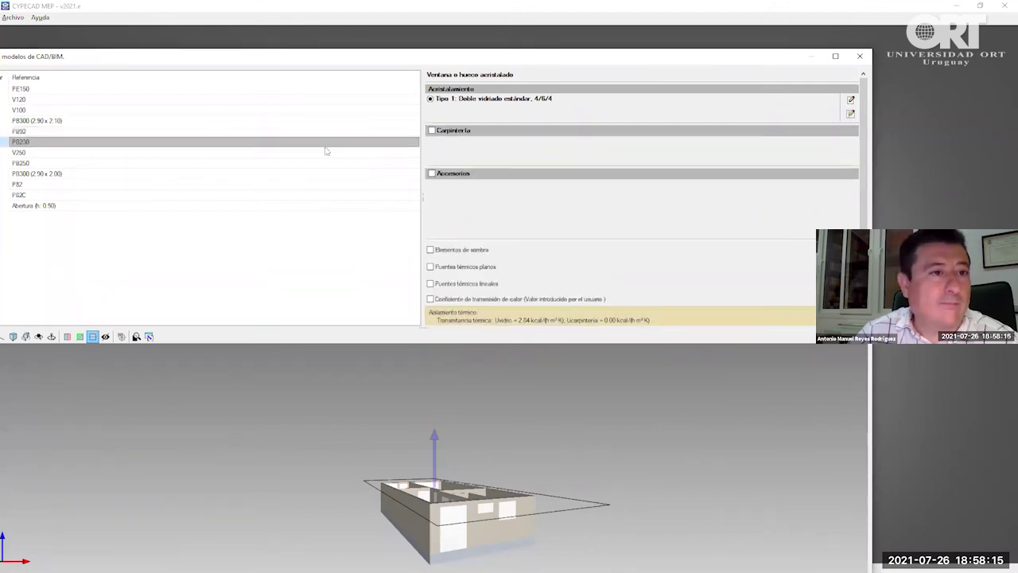
left_click(432, 131)
- Enable Carpintería with the 800x800 mm hinged window type for openings V250, PB250 and PB300 (2.90 x 2.00), without Accesorios
left_click(76, 154)
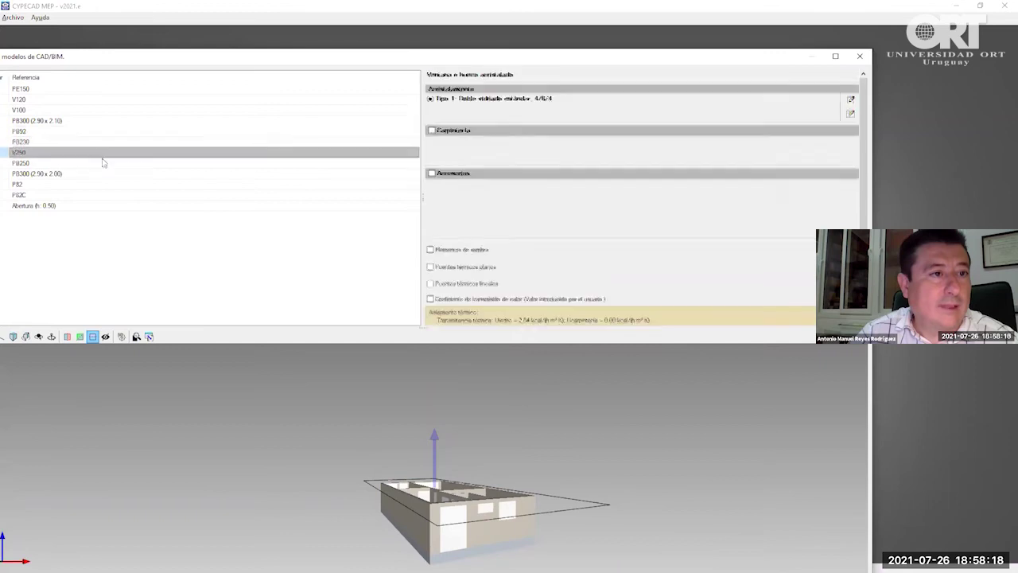
left_click(432, 130)
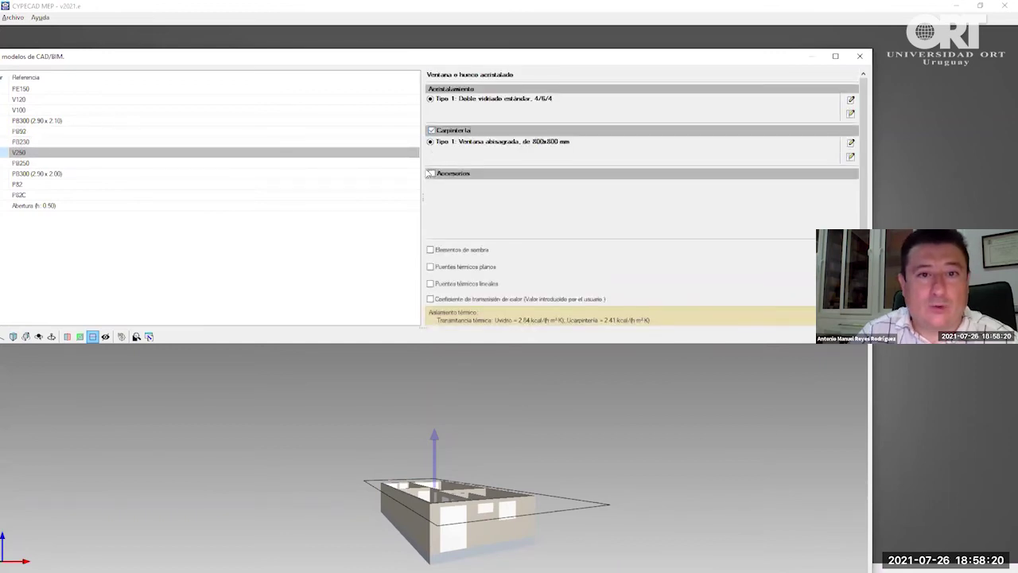
left_click(432, 174)
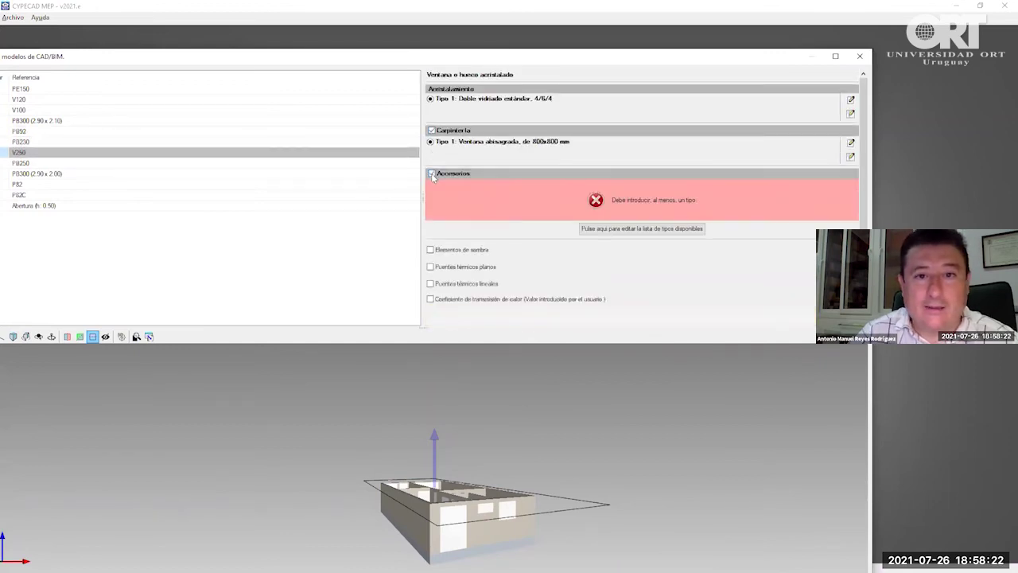
left_click(432, 173)
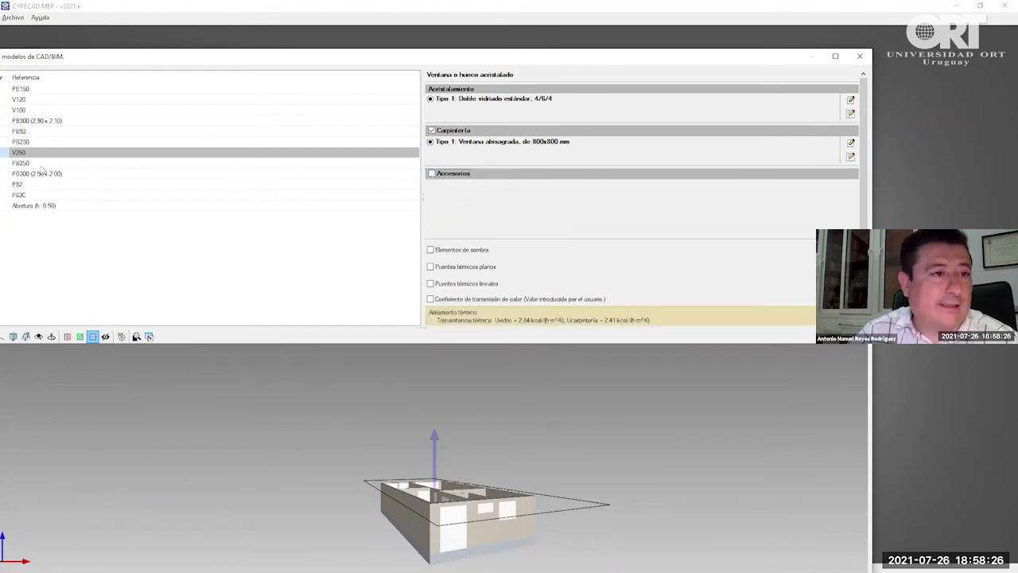
left_click(38, 164)
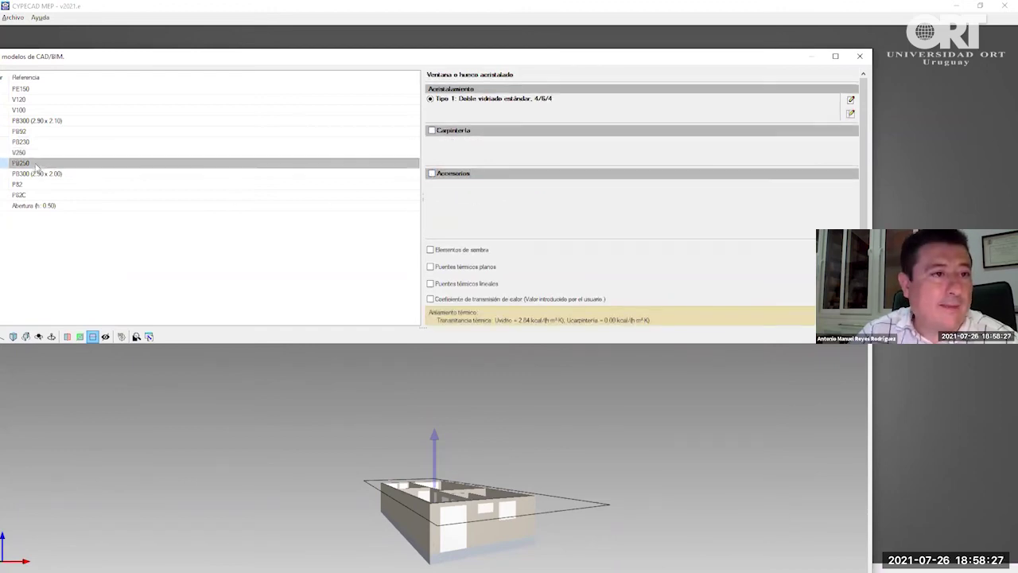
left_click(431, 130)
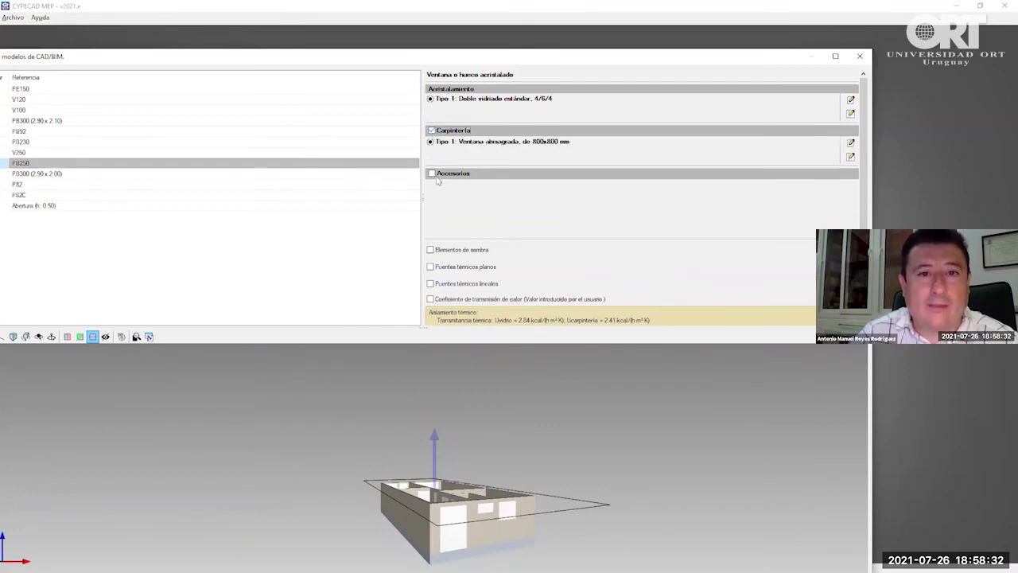
left_click(57, 176)
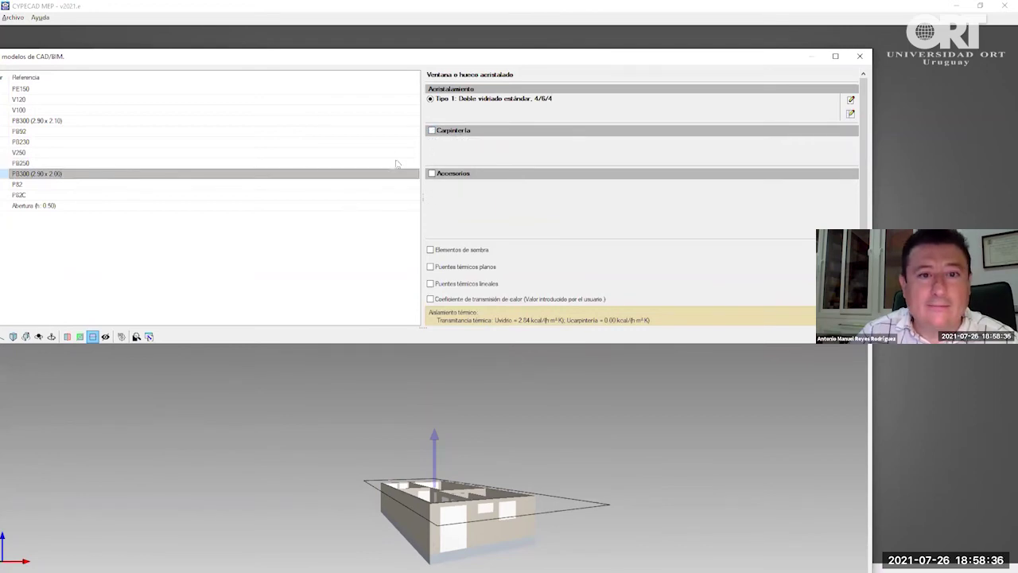
left_click(436, 130)
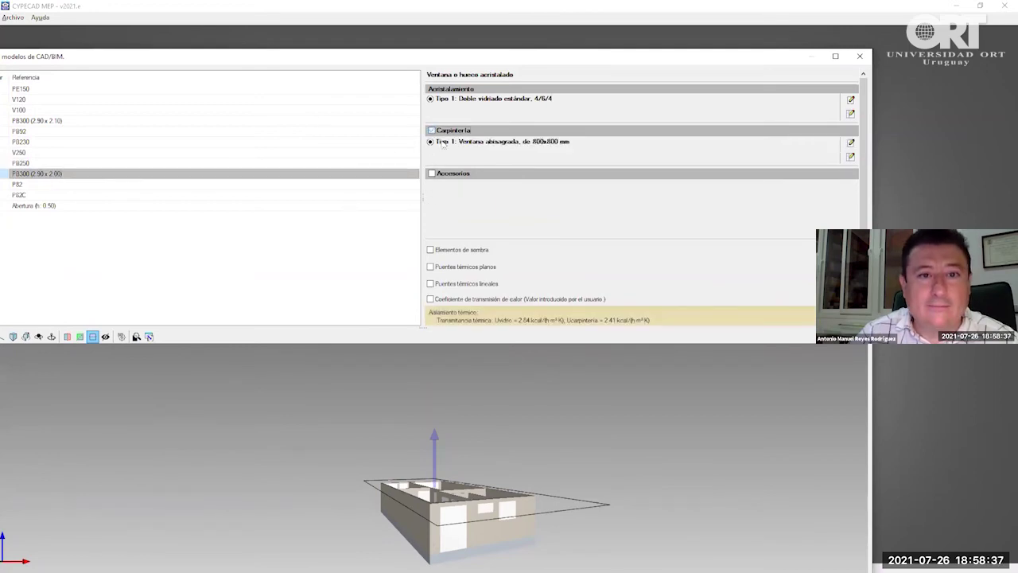
- Check doors P82 and P82C, and set Abertura (h: 0.50) to Con rejilla with a Rejilla de aluminio from the Generador de Precios
left_click(32, 183)
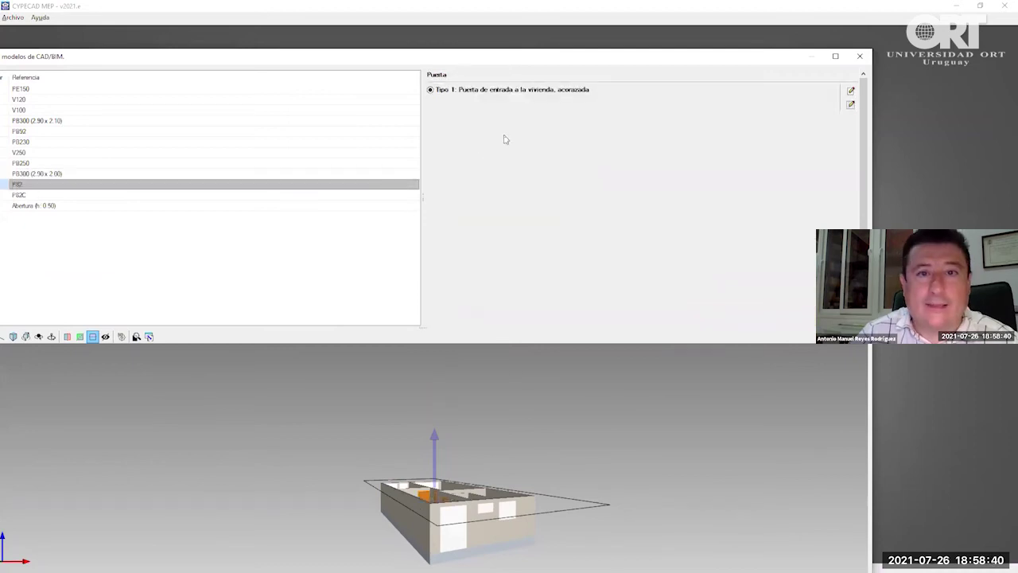
left_click(58, 195)
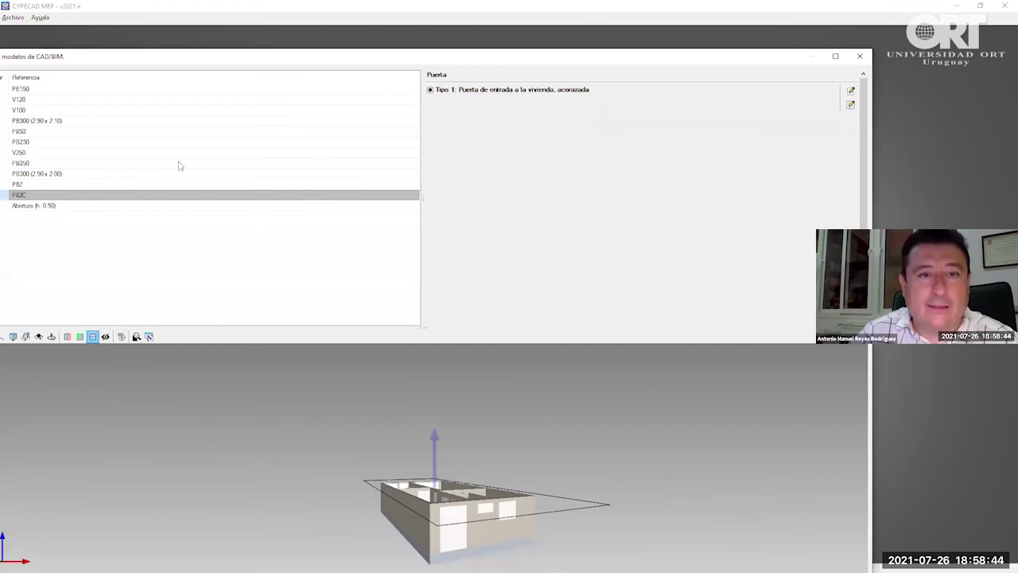
left_click(54, 207)
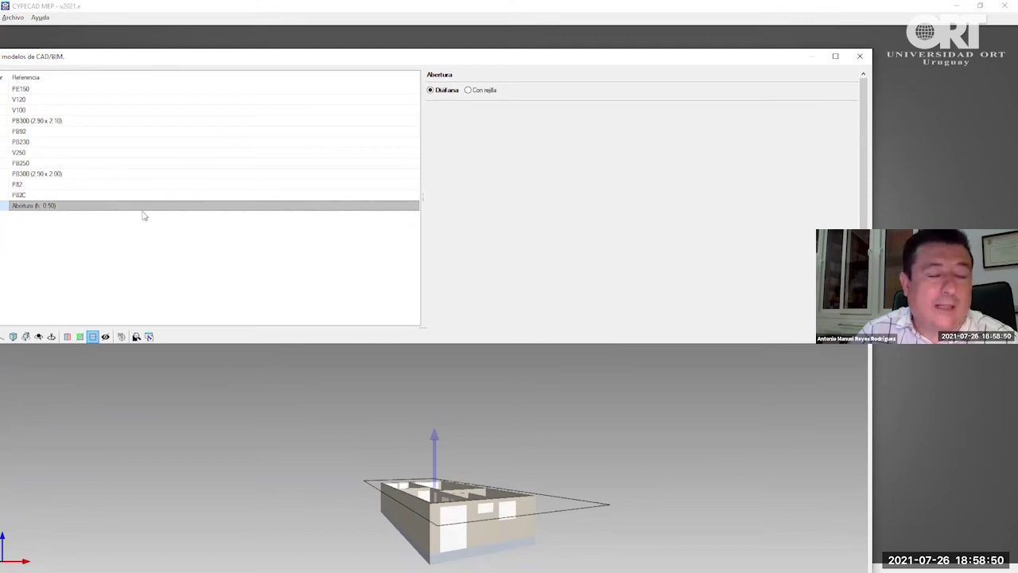
left_click(487, 91)
left_click(624, 157)
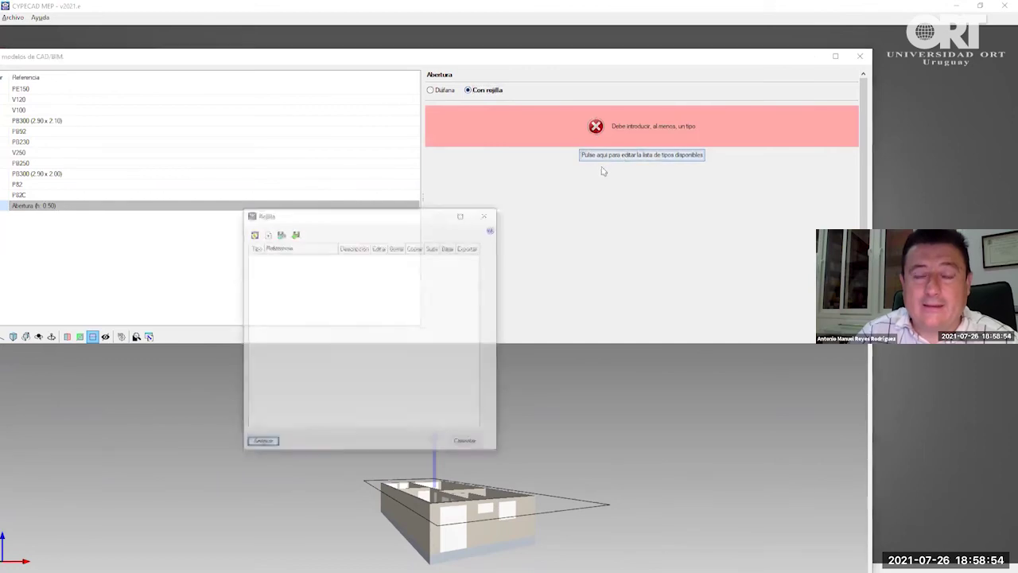
left_click(253, 234)
left_click(401, 320)
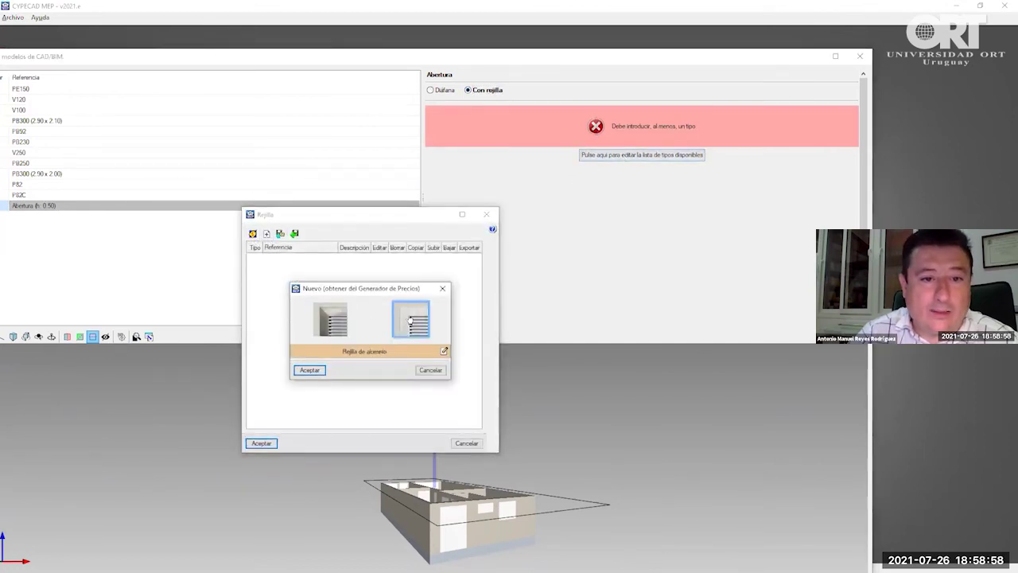
left_click(309, 369)
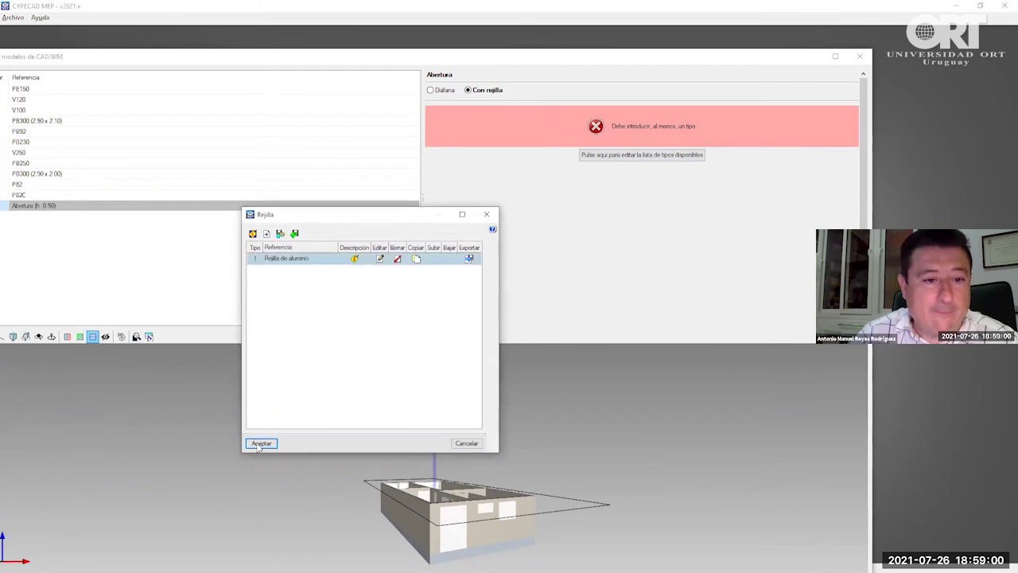
left_click(261, 443)
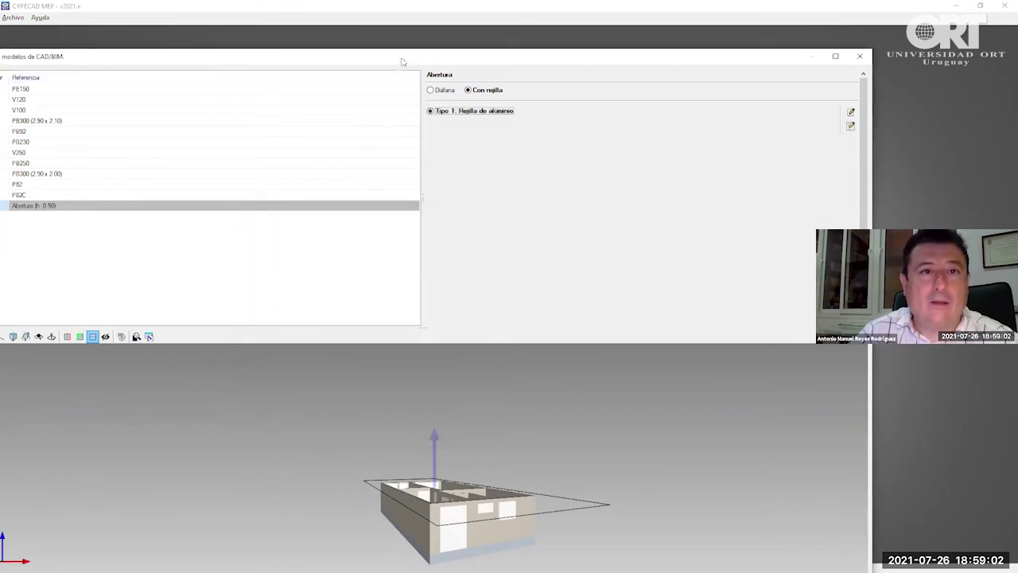
left_click_drag(402, 60, 404, 59)
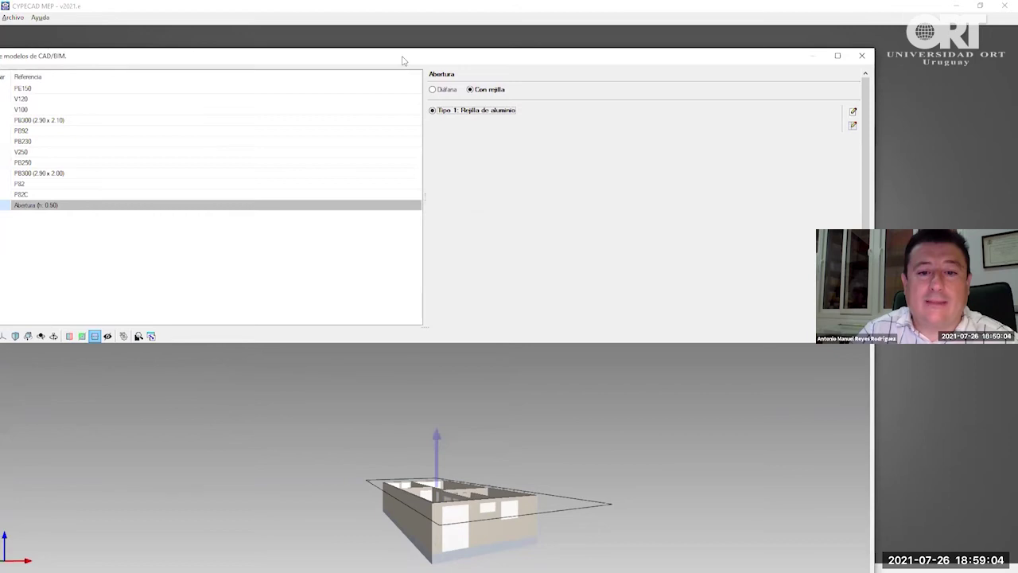
double_click(402, 60)
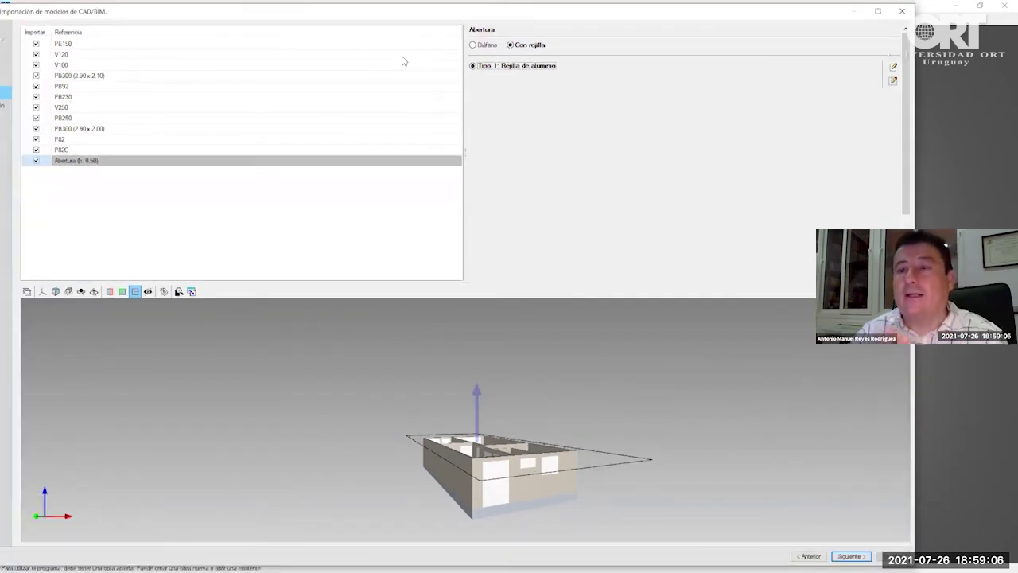